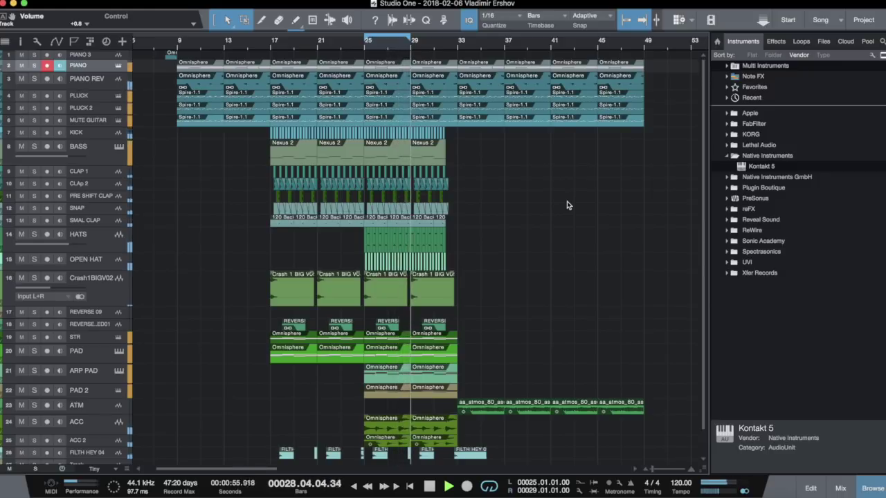
Step: Solo the PIANO track, play the looped section and select the track
key("space")
left_click(34, 65)
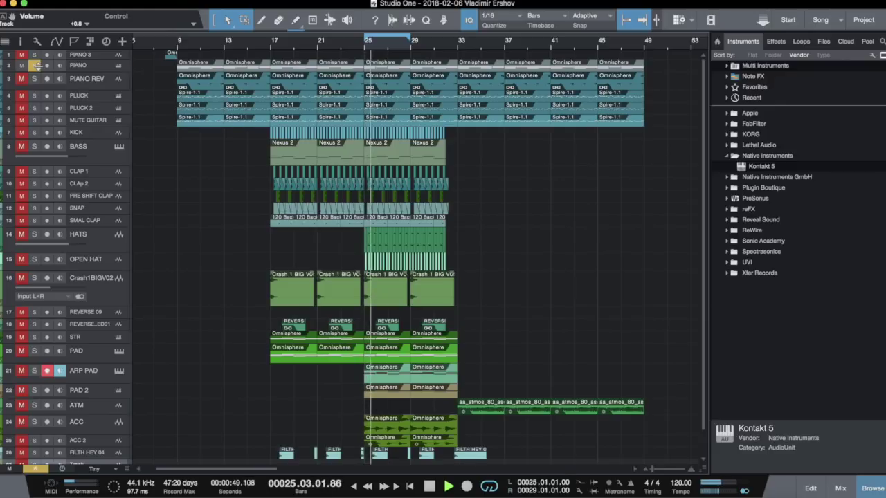
key("space")
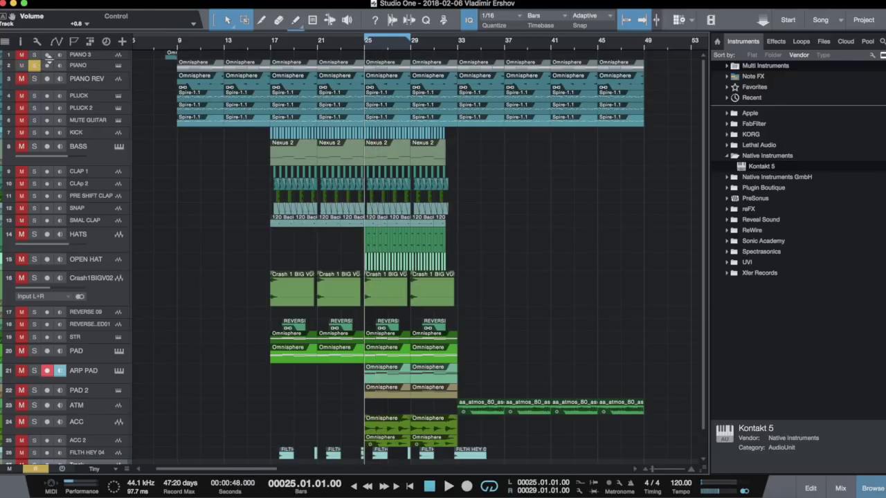
key("space")
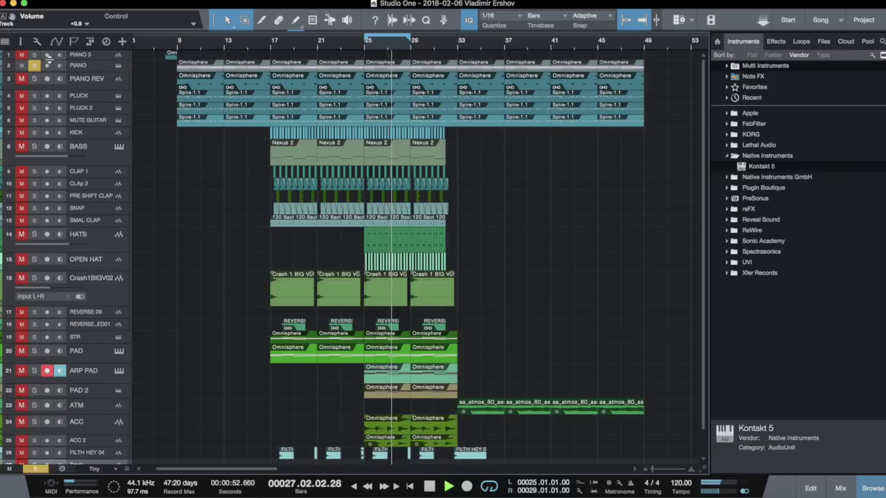
left_click(95, 67)
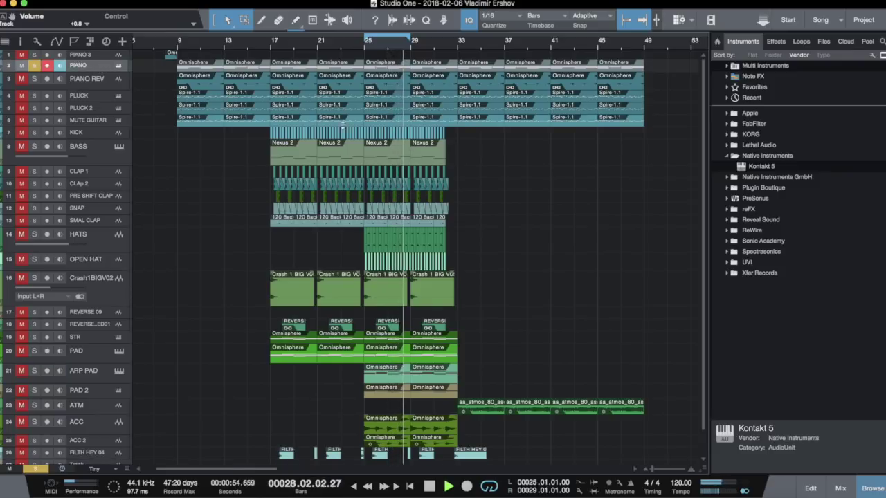
right_click(261, 86)
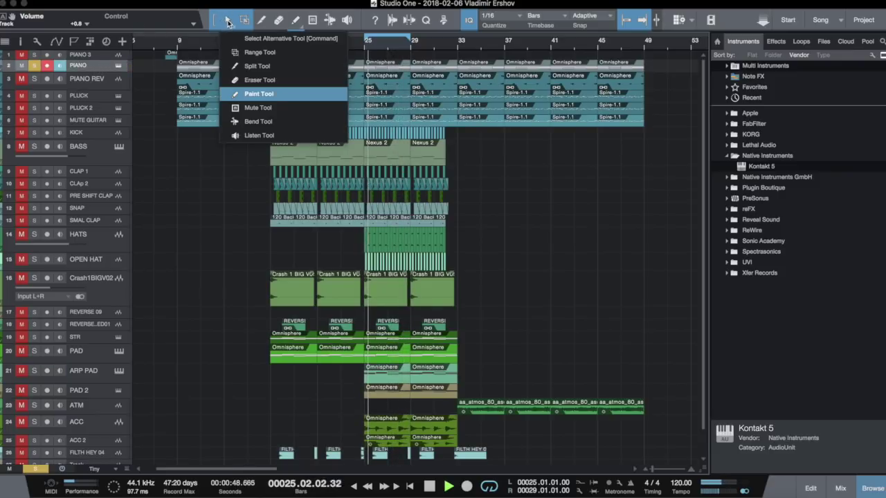
left_click(259, 92)
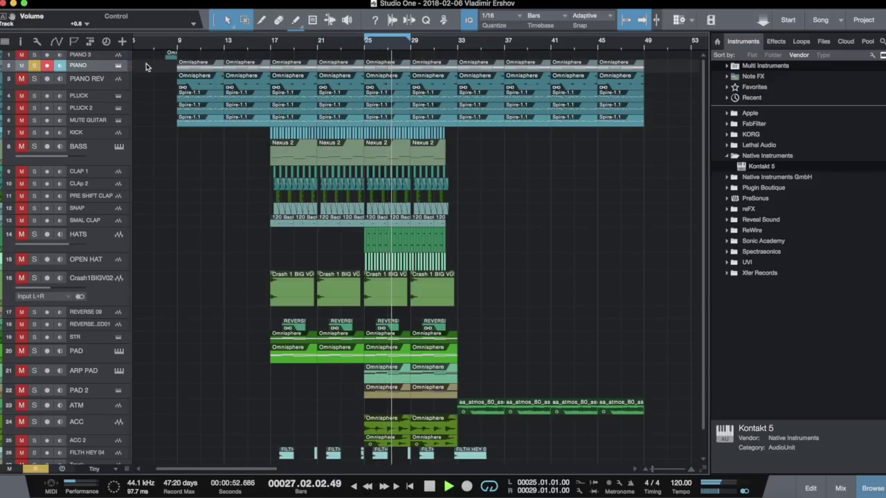
key("space")
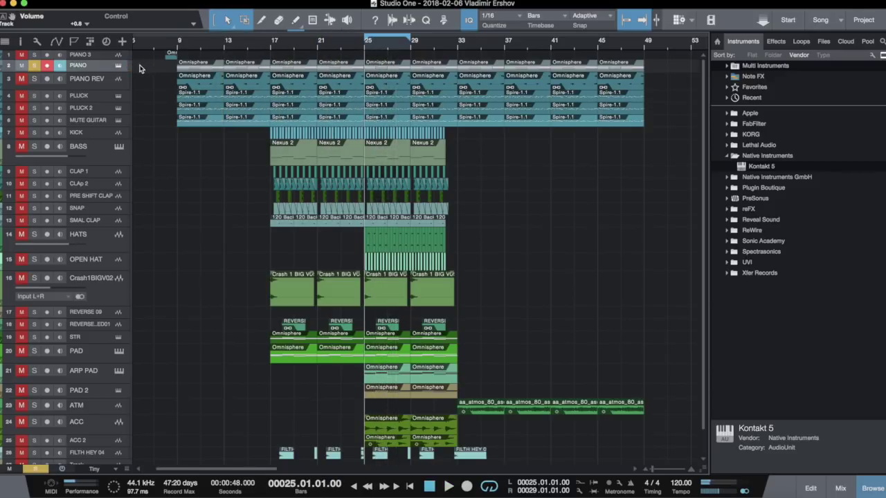
key("space")
Step: Show the mixing console and bypass the UAD Lexicon 224 and UAD UA 1176LN inserts on the PIANO channel
key("F3")
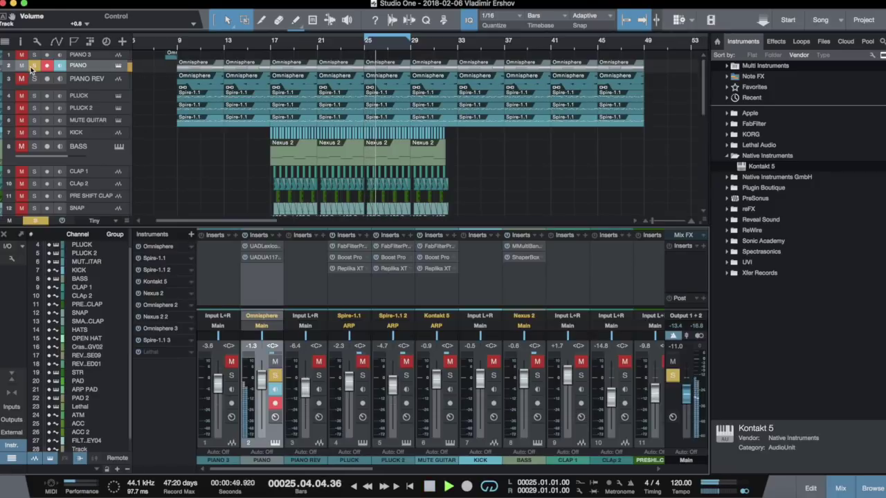
left_click(245, 246)
left_click(245, 257)
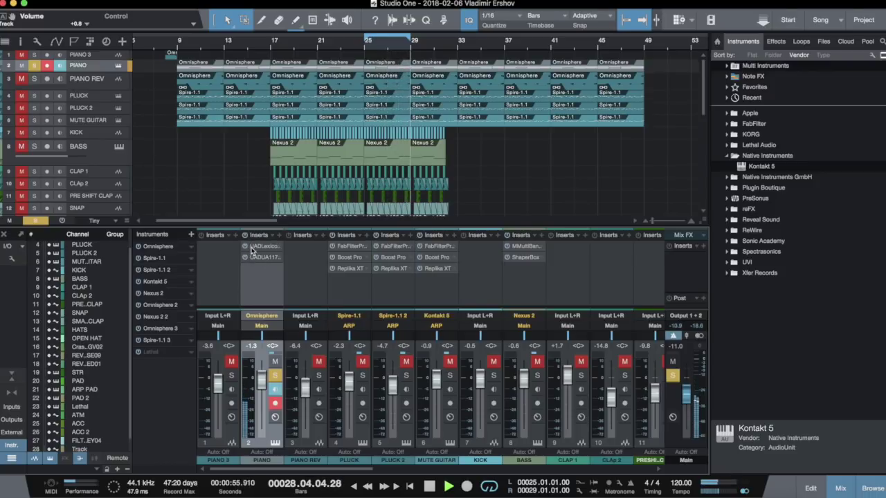
Step: Inspect the settings of PIANO's Lexicon 224 reverb and 1176LN Legacy limiter, and listen to the soloed loop
double_click(257, 248)
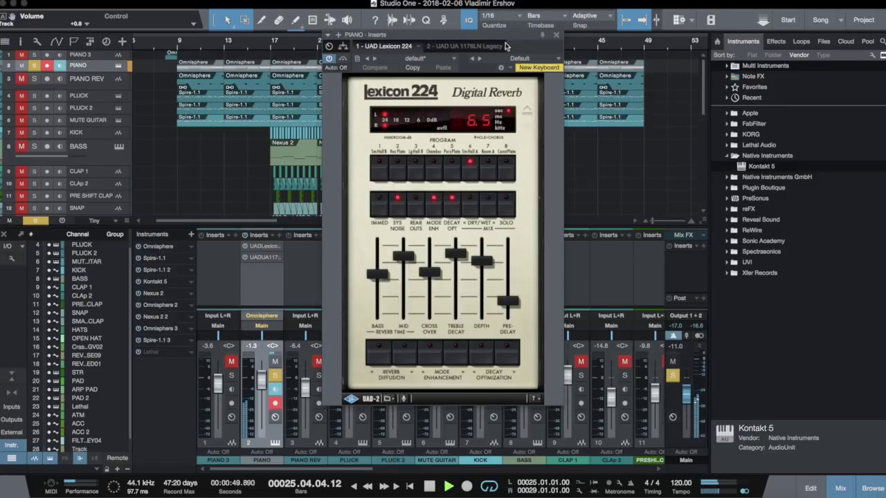
left_click(555, 35)
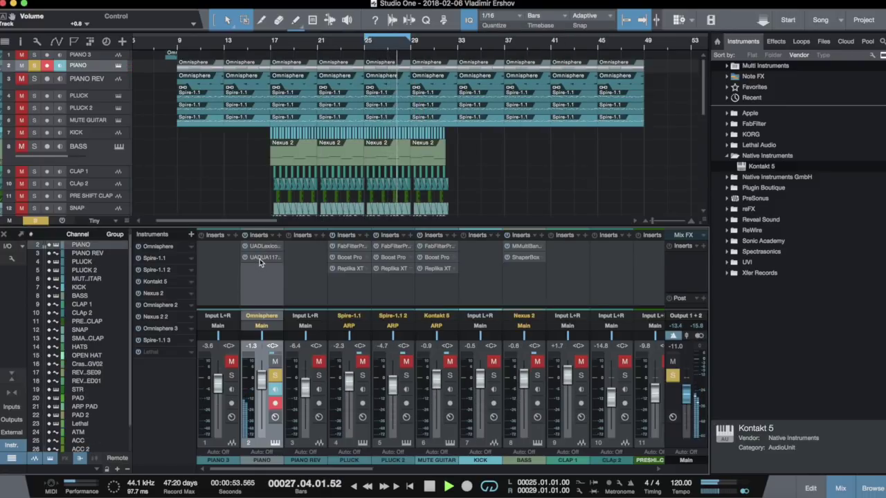
double_click(260, 259)
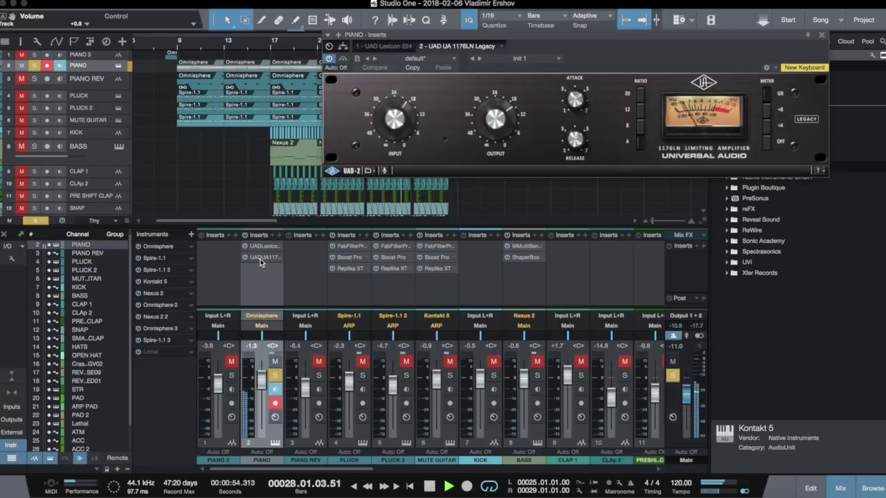
left_click(822, 36)
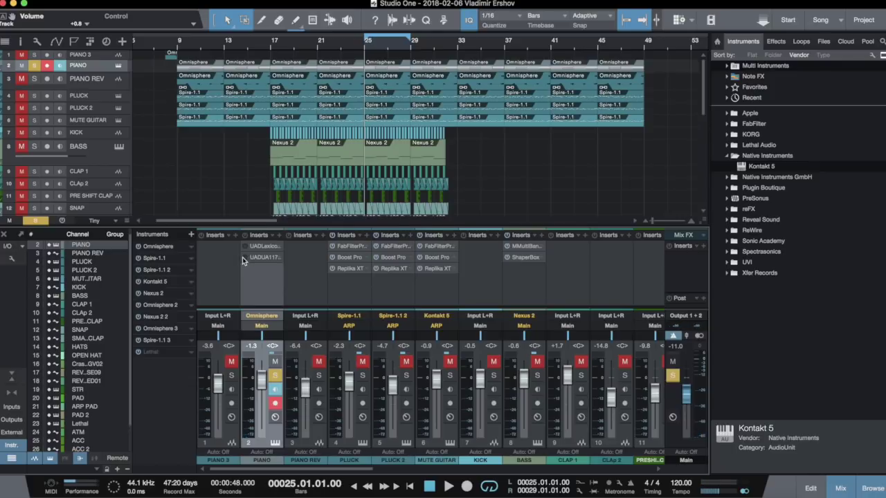
key("space")
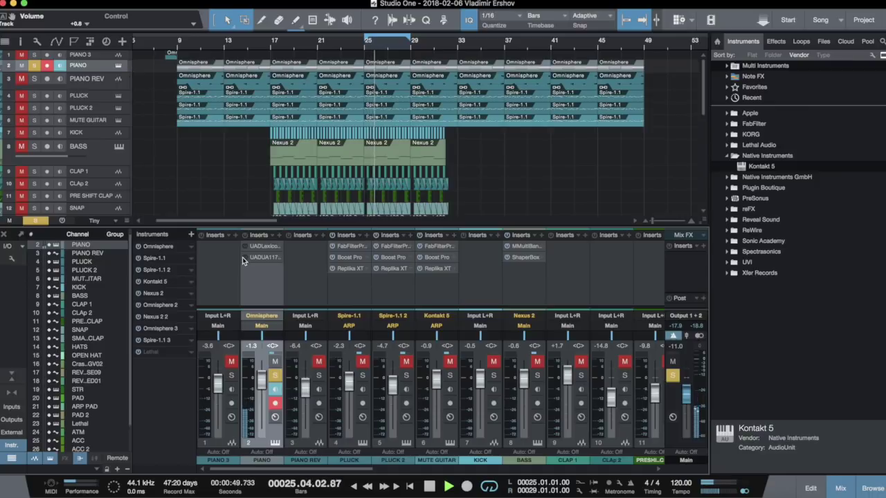
key("space")
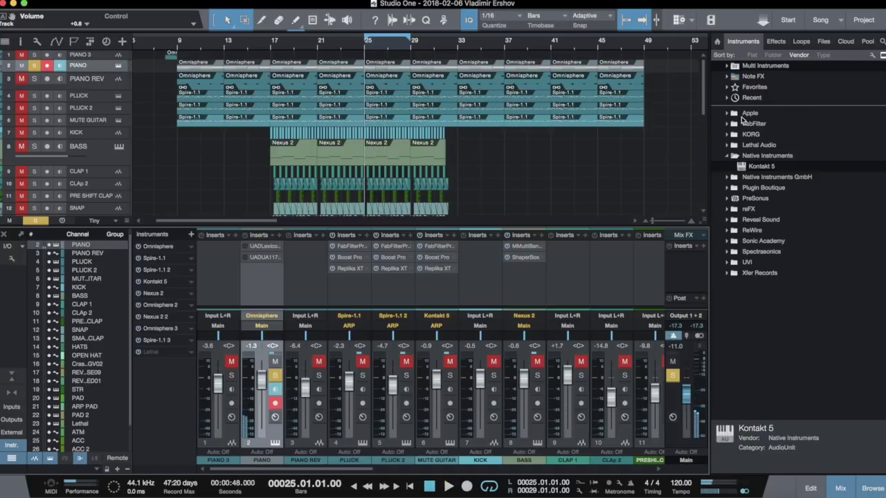
Step: Insert FabFilter Pro-Q 2 ahead of the UAD effects on the PIANO channel and set its processing mode to Natural Phase
left_click(776, 42)
left_click(759, 150)
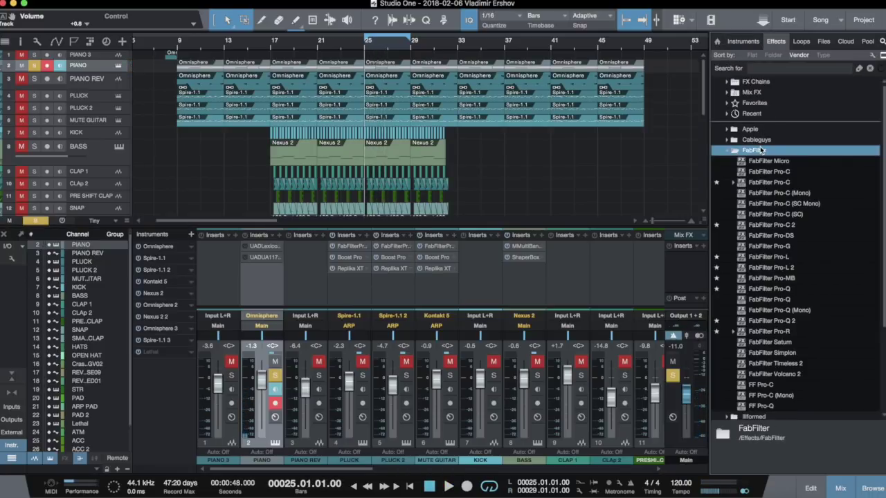
left_click_drag(787, 320, 271, 243)
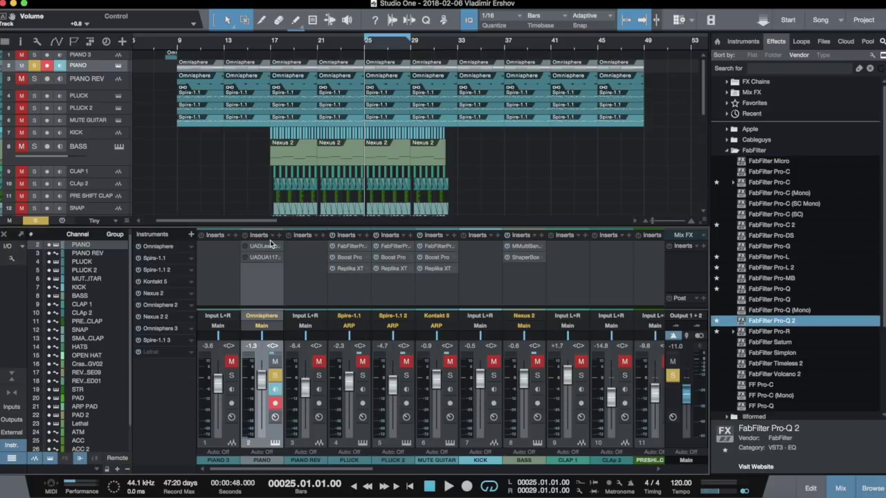
key("space")
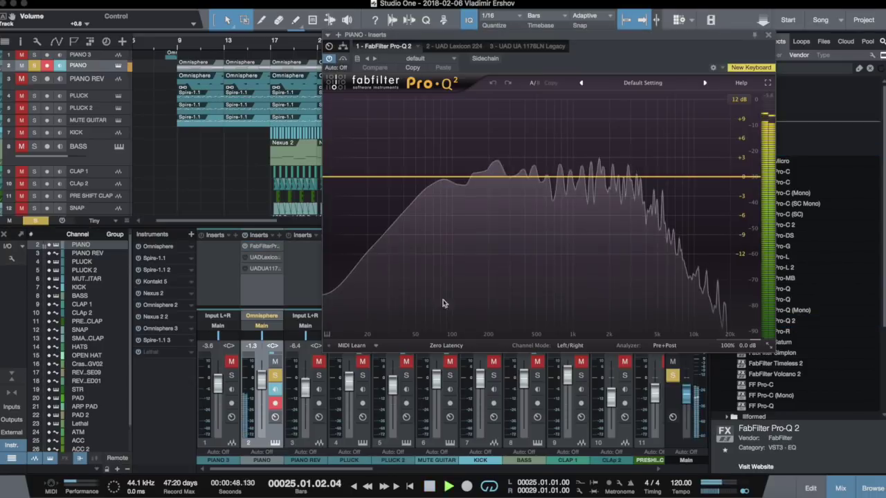
left_click(446, 345)
left_click(443, 368)
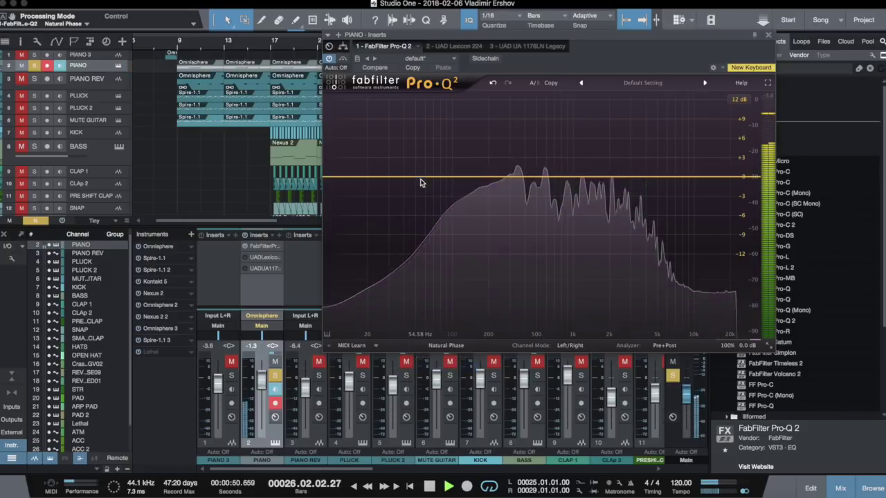
Step: Add a Low Cut band at about 58 Hz and a Bell boost of about 2.1 dB near 3250 Hz to PIANO's equalizer
double_click(420, 183)
left_click(357, 294)
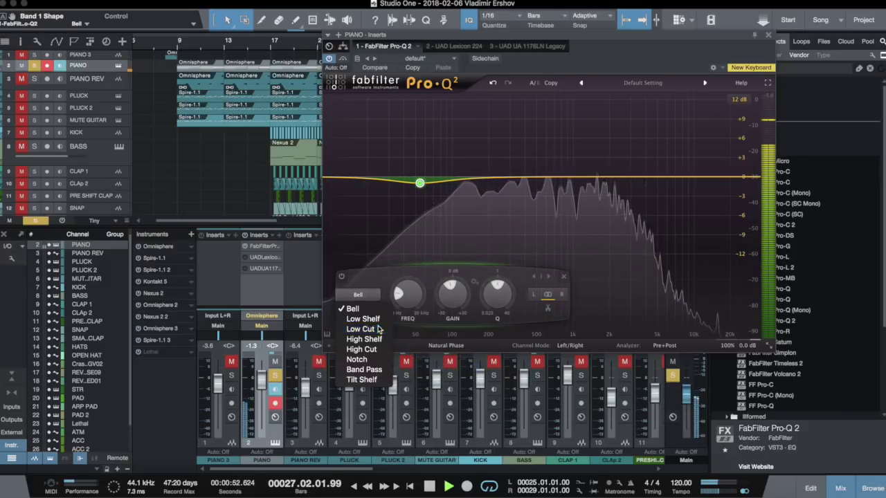
left_click(362, 330)
left_click_drag(420, 177, 442, 164)
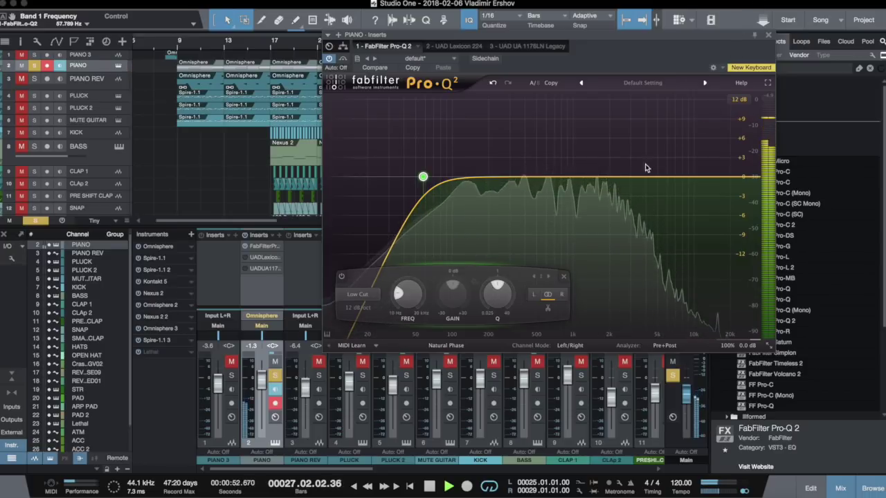
left_click_drag(635, 176, 635, 163)
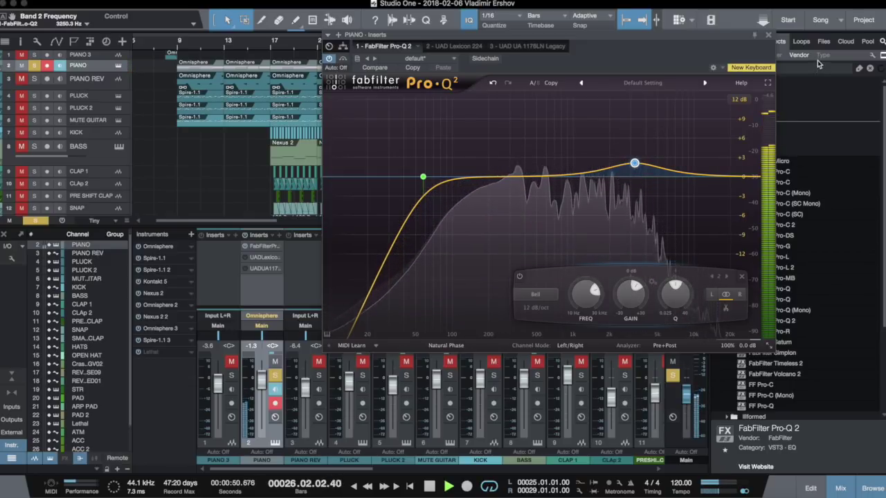
left_click(766, 36)
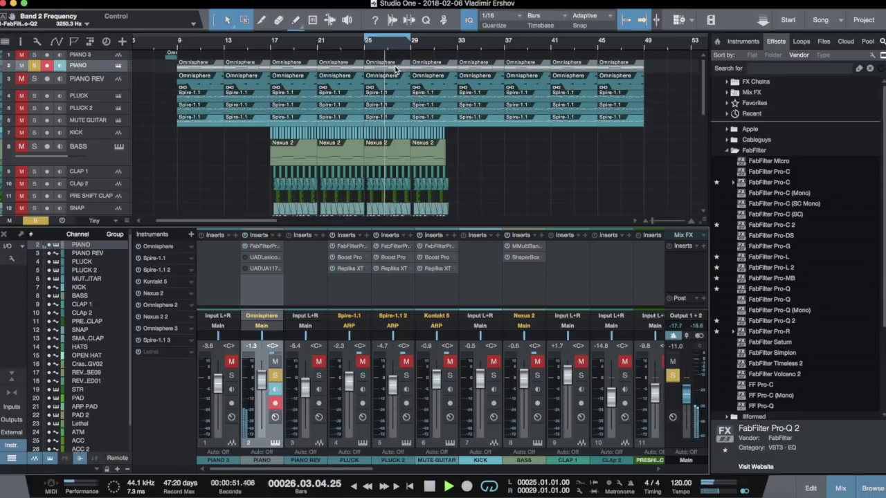
Step: Re-enable both UAD inserts on the PIANO channel and set its volume to -1.6 dB while auditioning the loop
key("space")
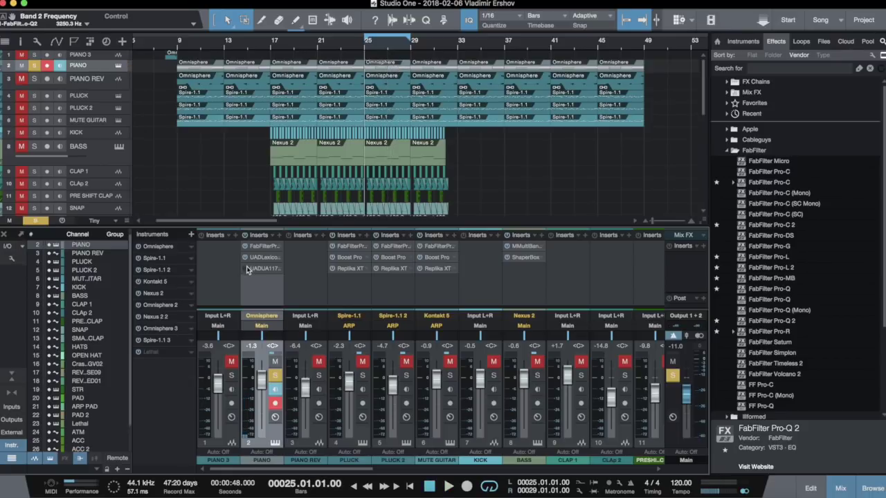
key("space")
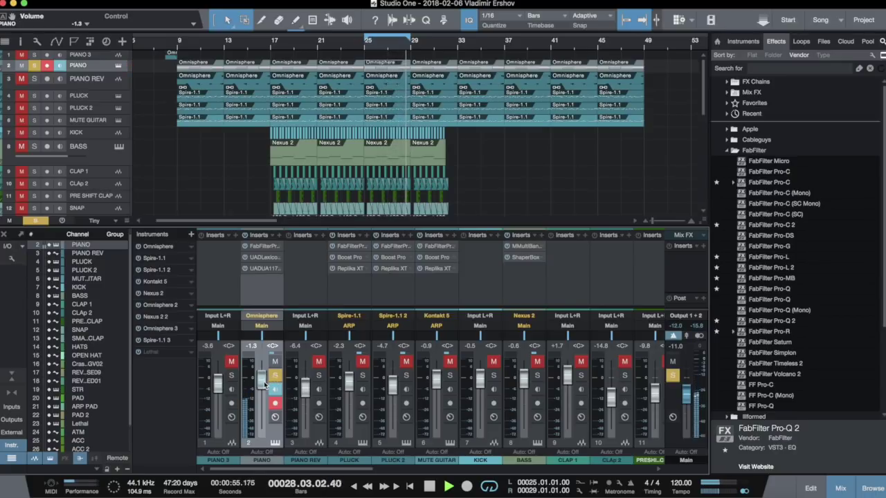
key("space")
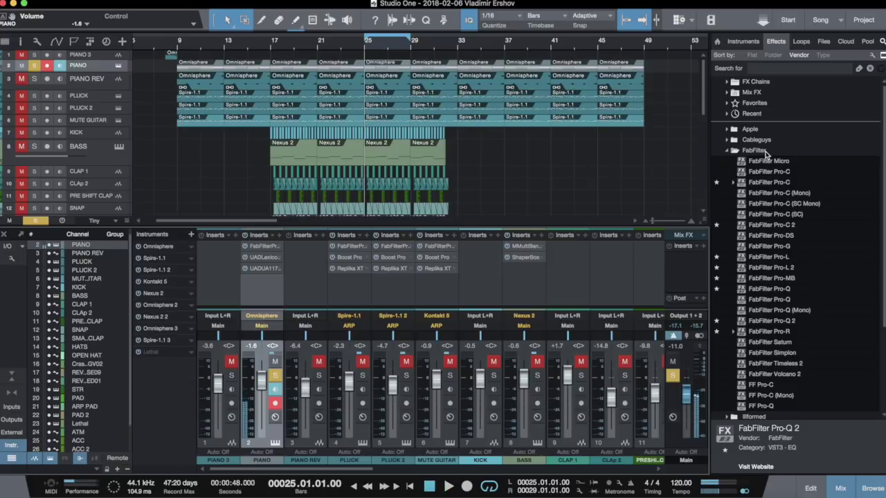
double_click(766, 154)
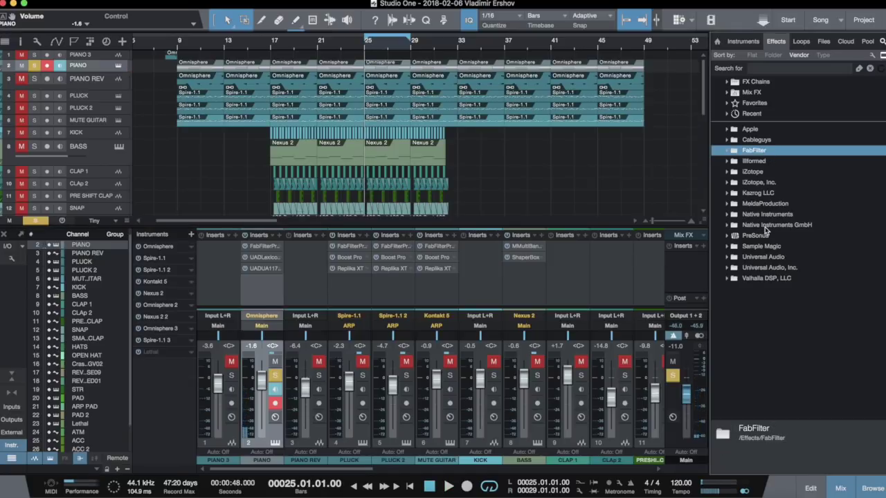
key("space")
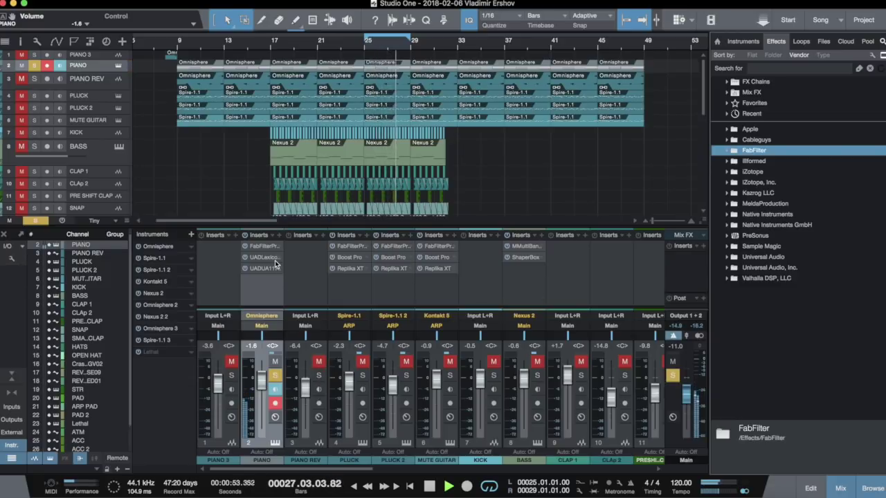
Step: Compare the piano with the full mix, and solo the PIANO REV and PIANO channels together
left_click(276, 375)
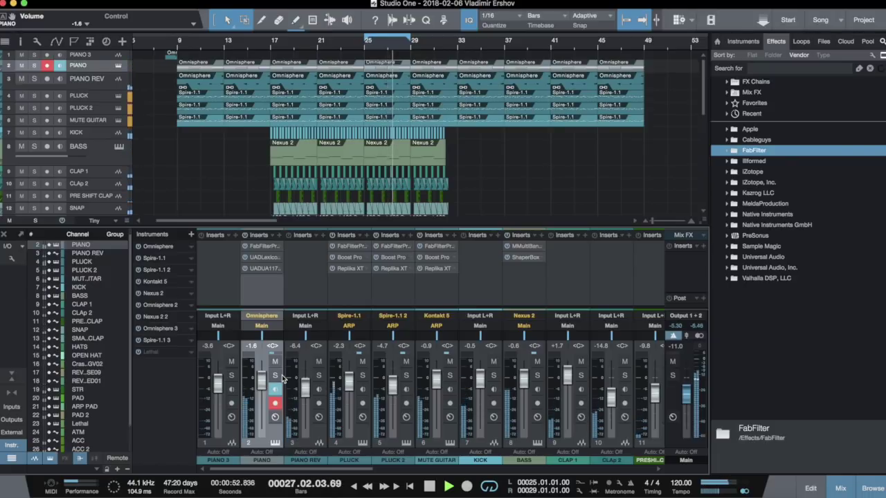
left_click(319, 376)
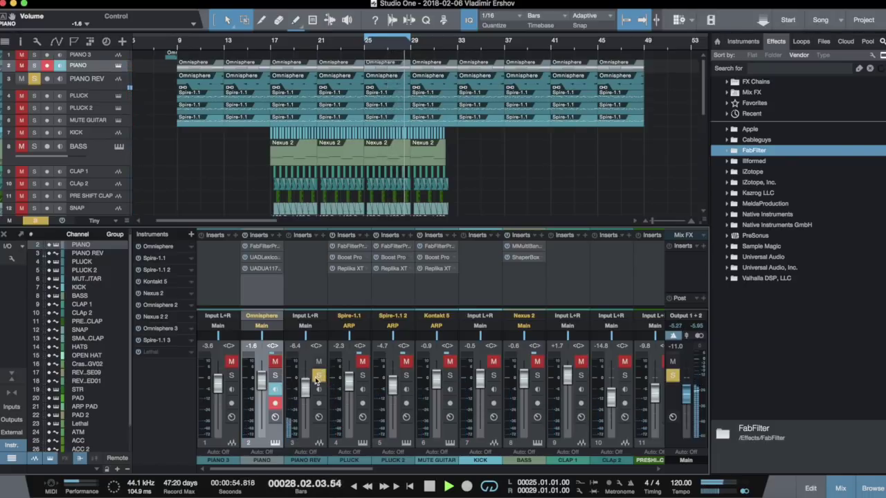
left_click(274, 376)
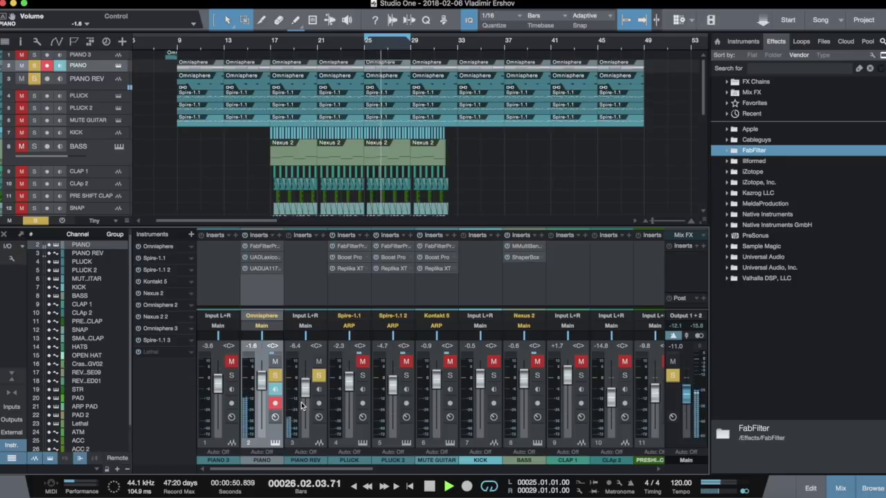
Step: Copy PIANO's Pro-Q 2 insert to PIANO REV and adapt it with a higher low cut and a Bell boost at about 346 Hz
left_click_drag(266, 251, 304, 250)
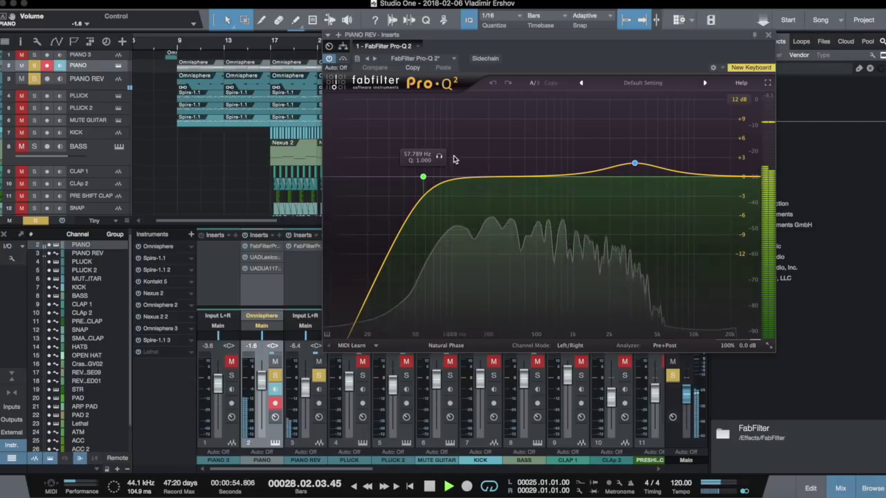
left_click_drag(423, 178, 518, 164)
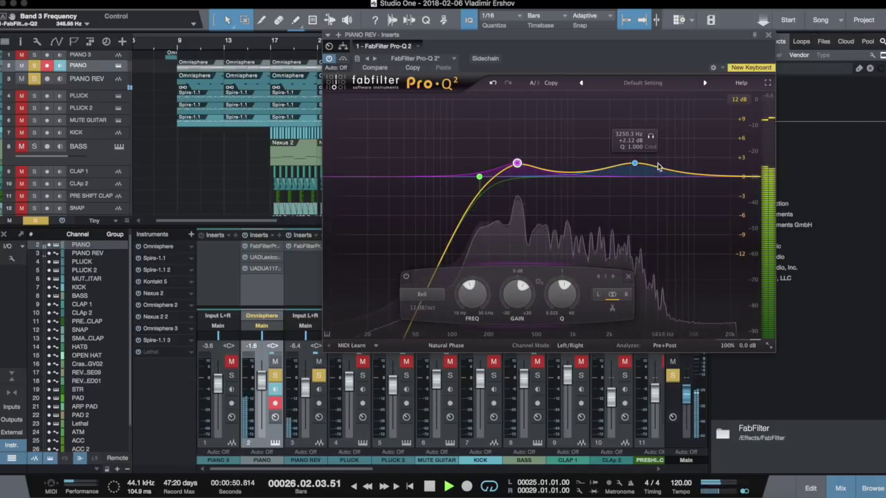
left_click(770, 36)
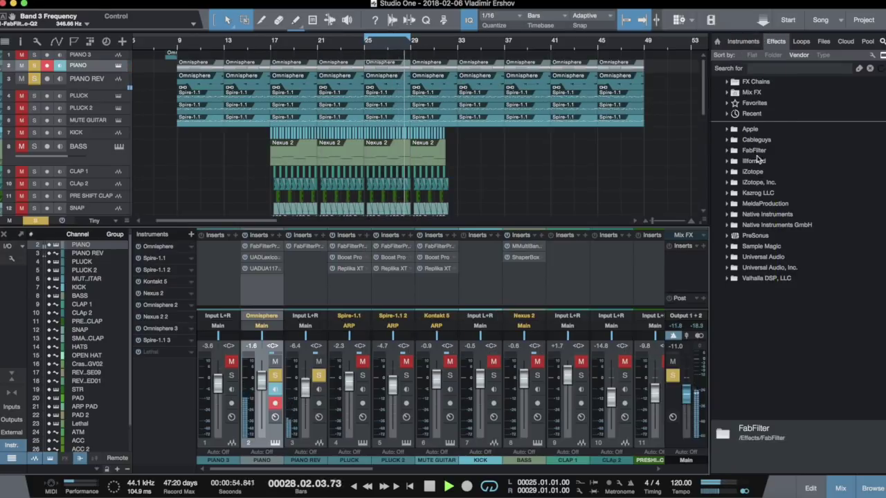
key("space")
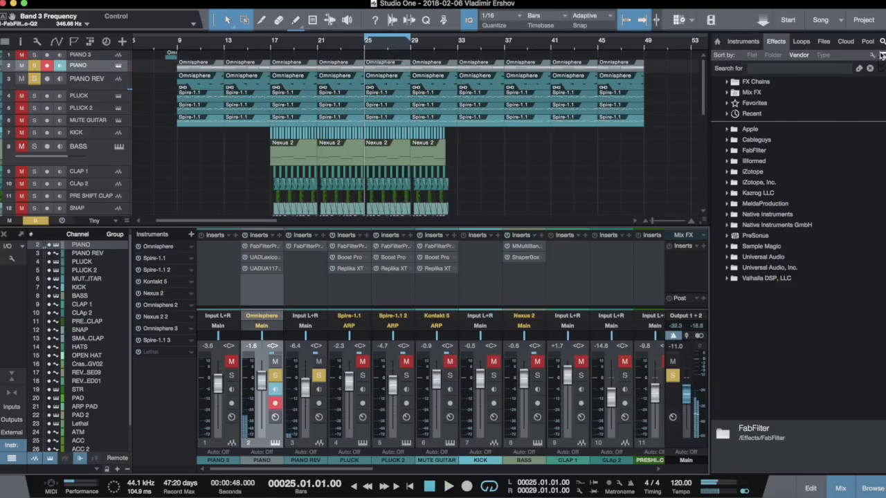
Step: Add MStereoProcessor to PIANO REV, set its global Widening to about -28.8%, and raise the channel's volume to -4.3 dB
left_click(883, 43)
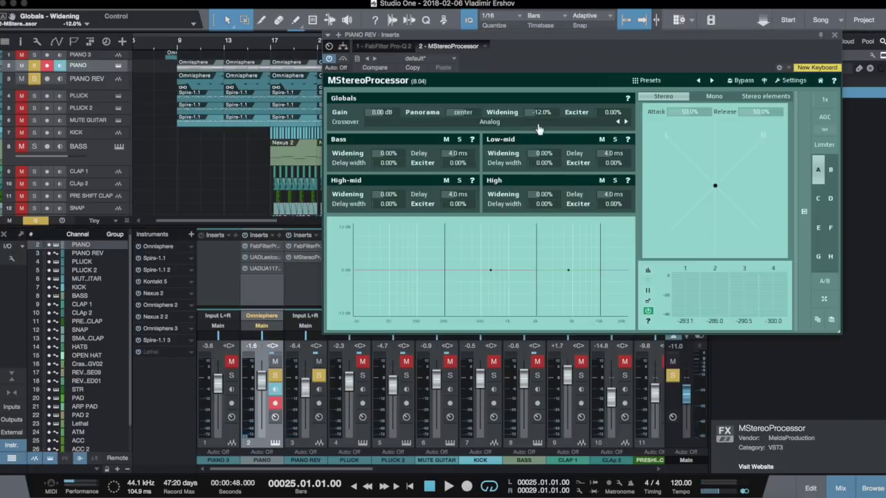
key("space")
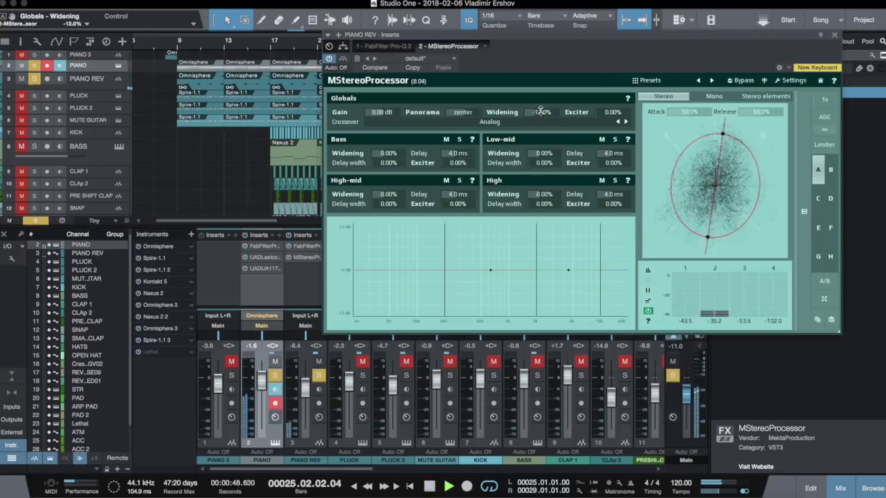
mouse_move(539, 111)
left_mouse_down()
mouse_move(538, 149)
mouse_move(543, 113)
left_mouse_up()
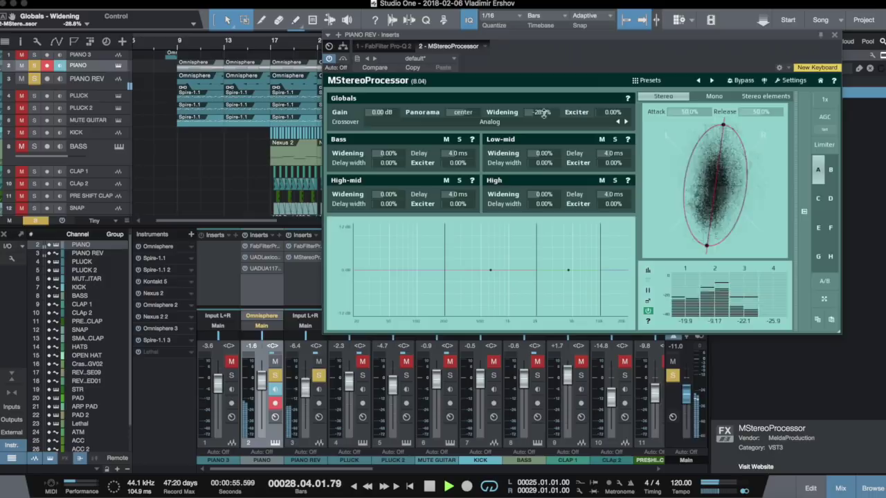
left_click(834, 34)
left_click_drag(309, 393, 309, 388)
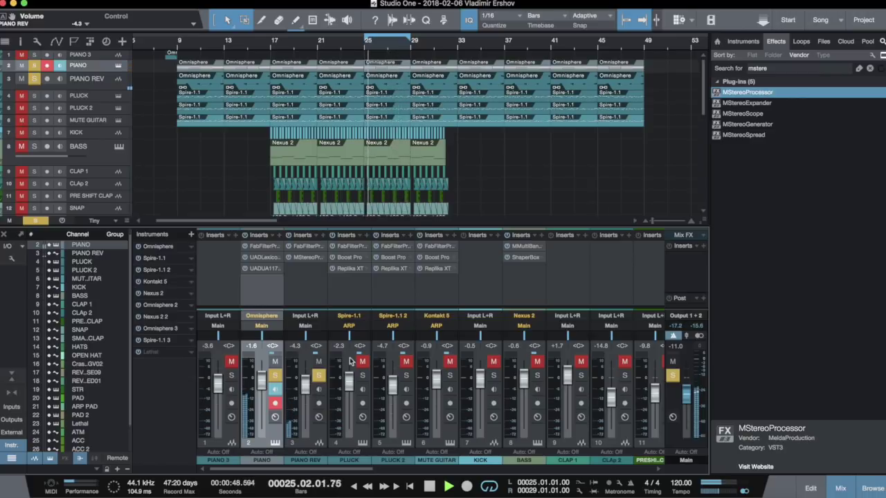
left_click(870, 70)
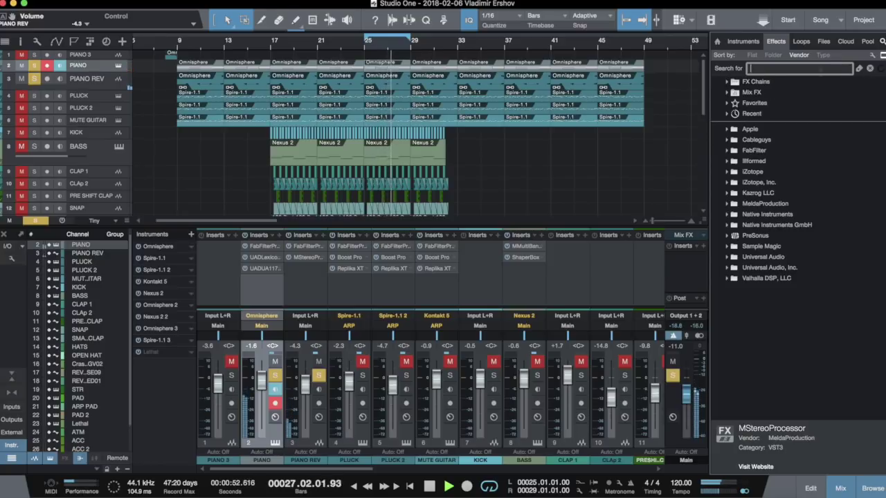
Step: Unsolo PIANO and copy its UAD Lexicon 224 reverb insert to the PIANO REV channel
left_click(274, 376)
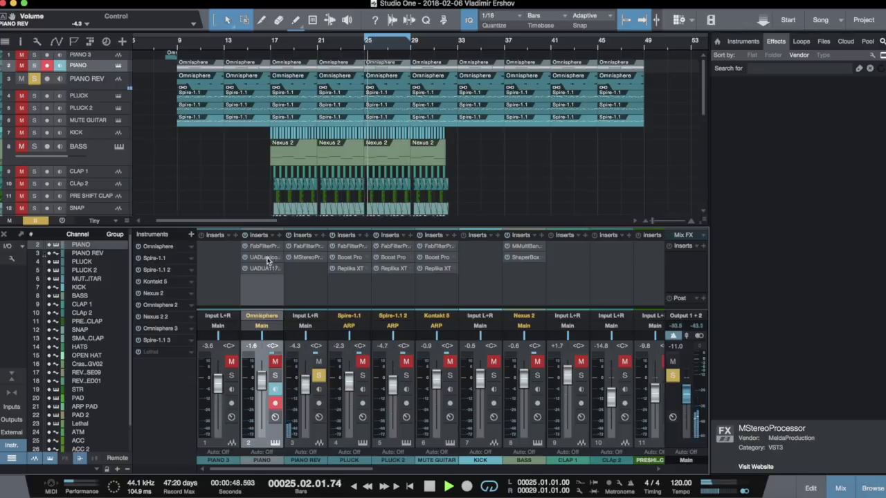
left_click_drag(263, 257, 296, 271)
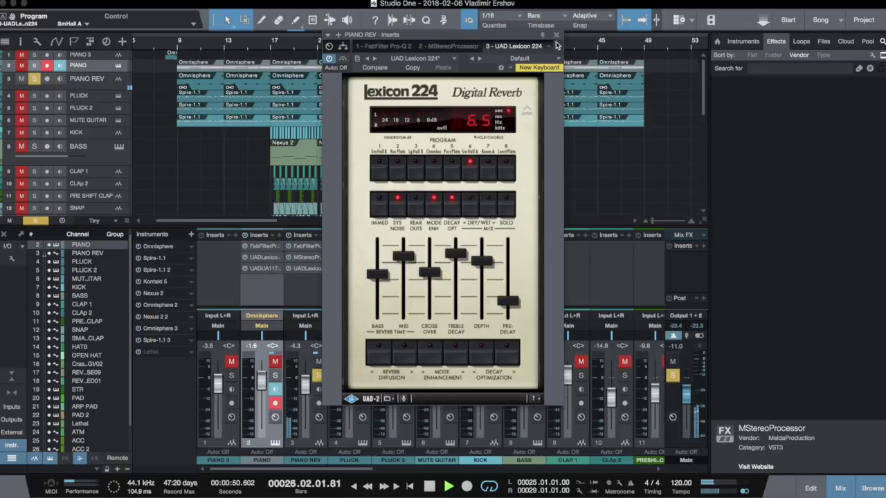
left_click(556, 36)
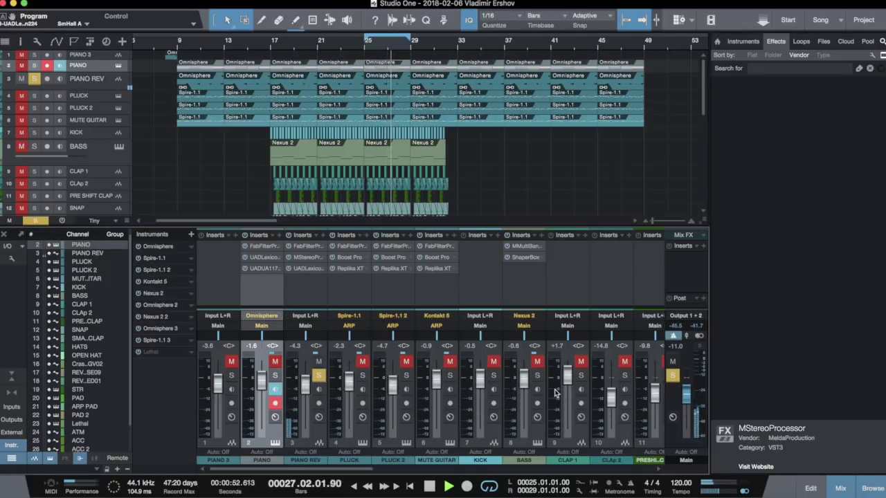
Step: Clear all solos and raise PIANO REV's volume to -2.3 dB while playing the full mix
key("space")
left_click(672, 376)
key("space")
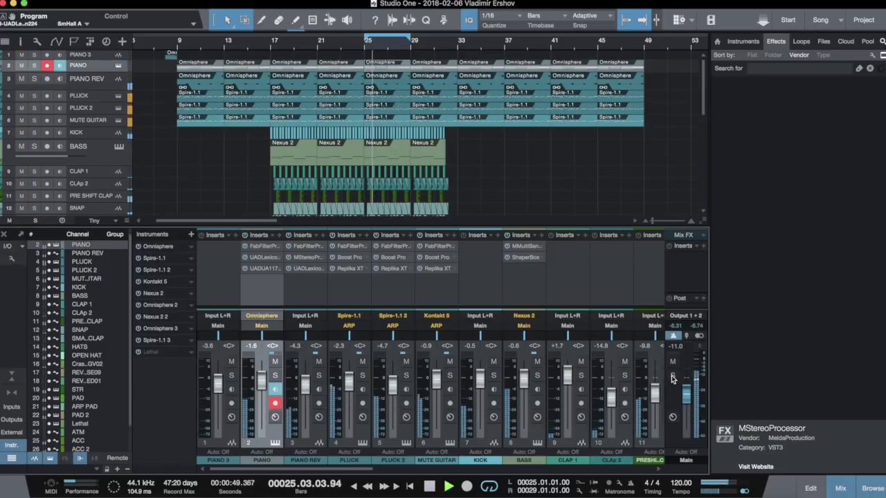
left_click_drag(308, 388, 308, 385)
scroll(309, 388, "up", 1)
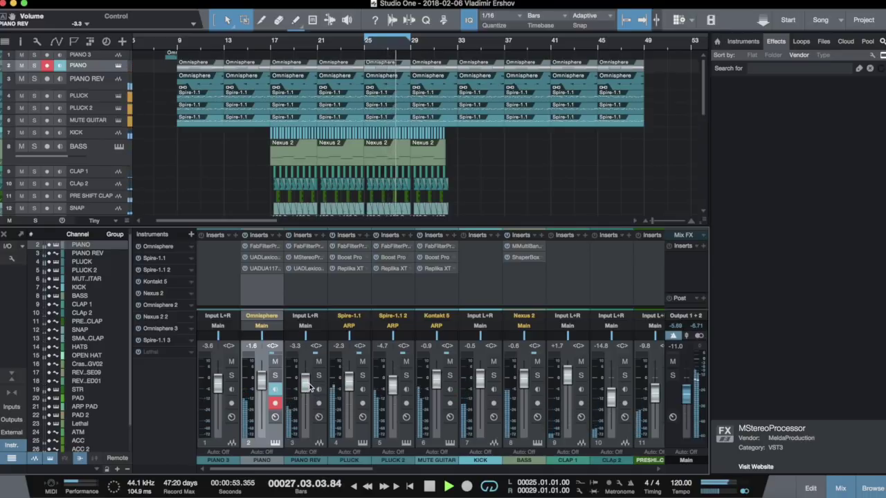
scroll(308, 388, "up", 3)
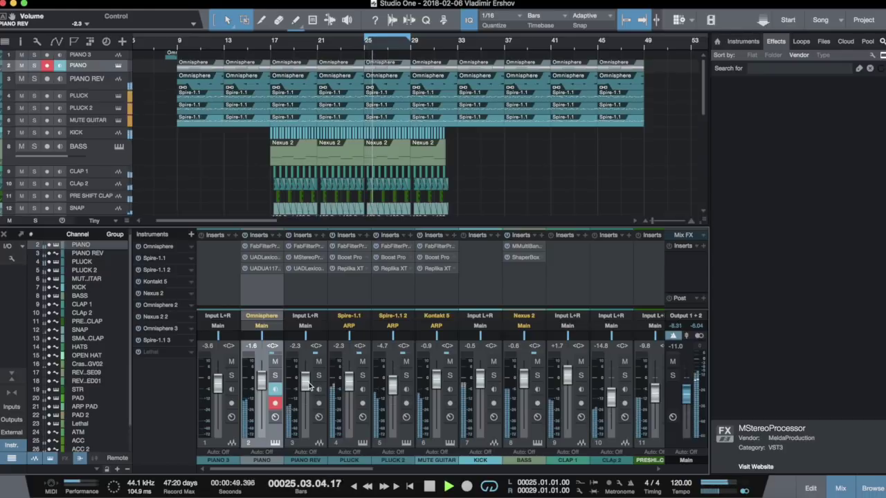
Step: Audition PLUCK in solo, adding PLUCK 2 and MUTE GUITAR to the soloed channels during playback
left_click(362, 375)
key("space")
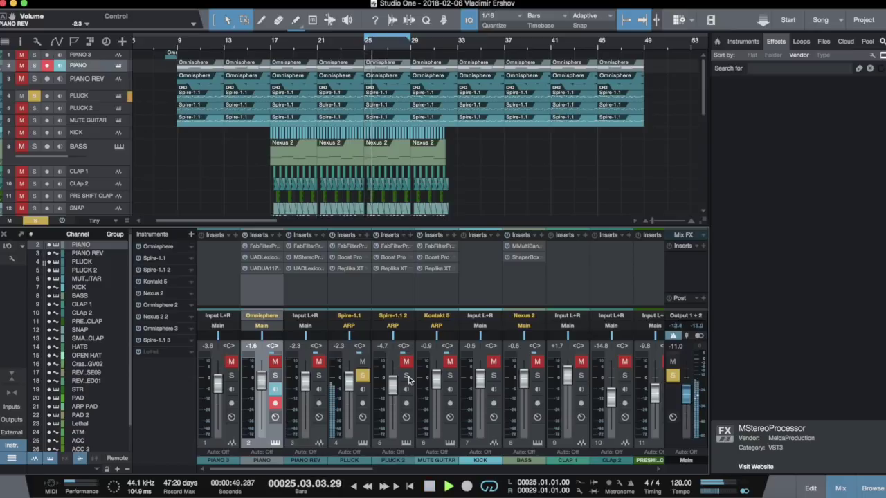
left_click(407, 376)
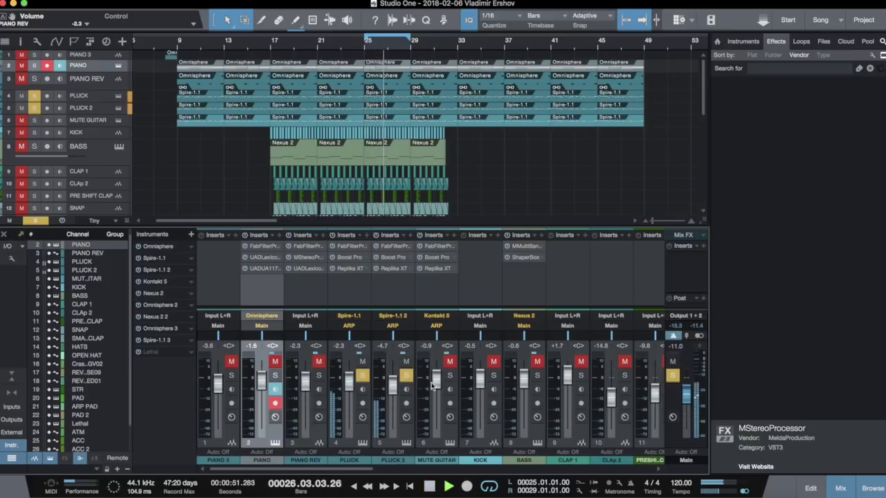
left_click(449, 376)
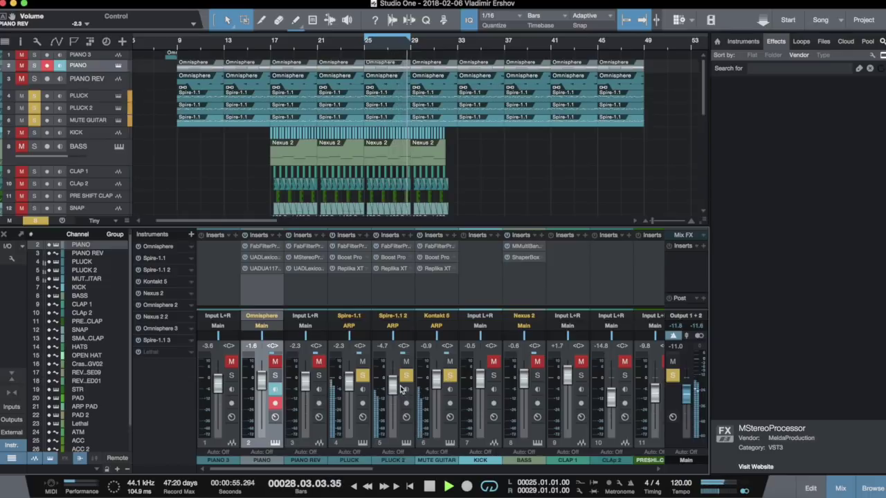
Step: Solo only PLUCK and examine its FabFilter Pro-R, Boost Pro and Replika XT inserts during playback
key("space")
left_click(405, 375)
left_click(449, 375)
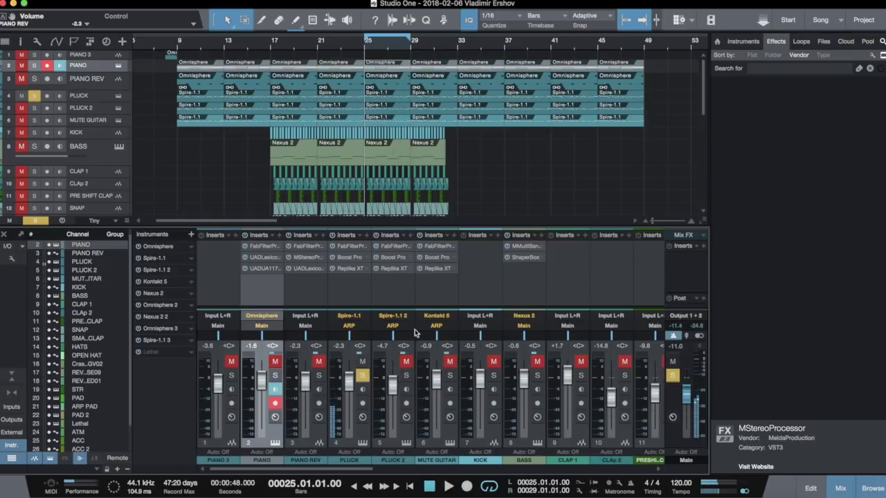
key("space")
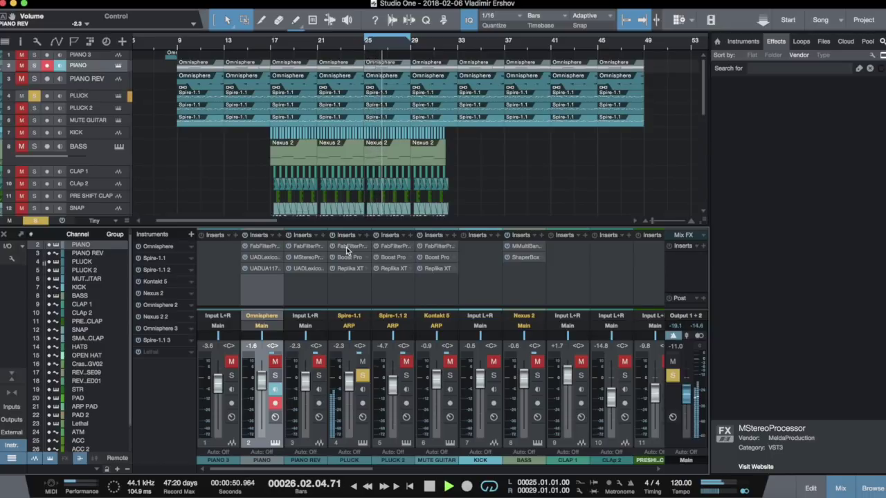
left_click(347, 248)
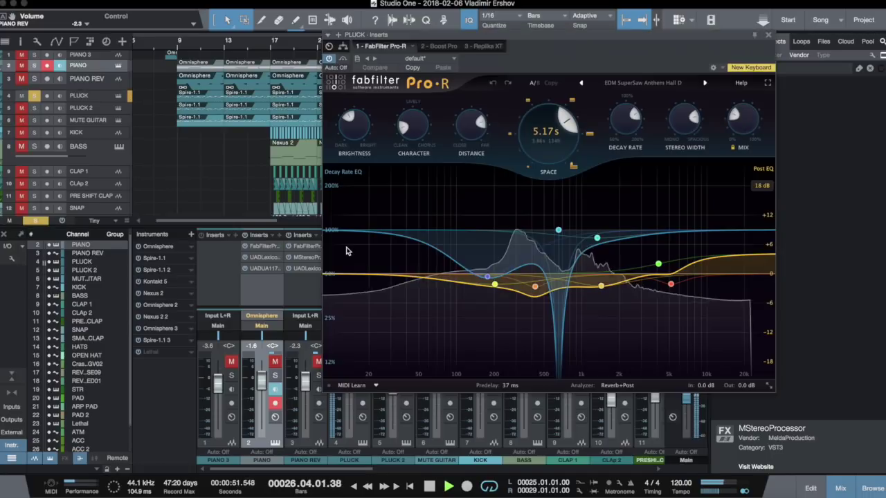
left_click(768, 35)
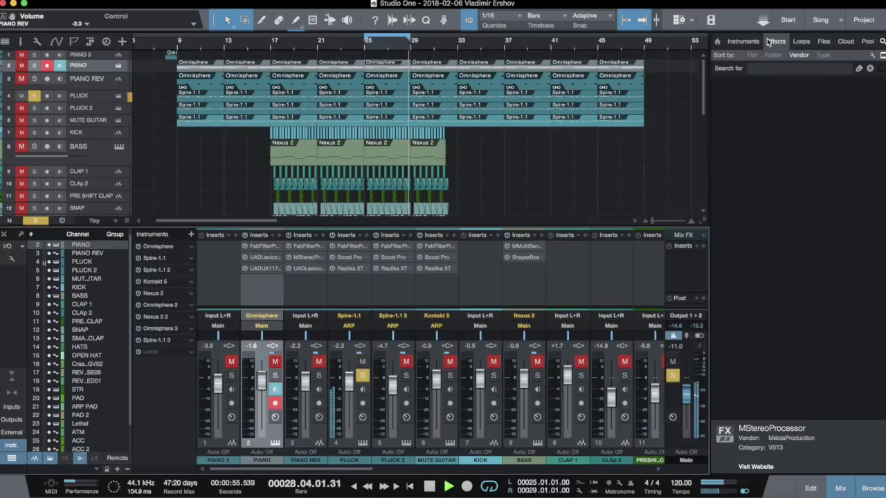
left_click(356, 261)
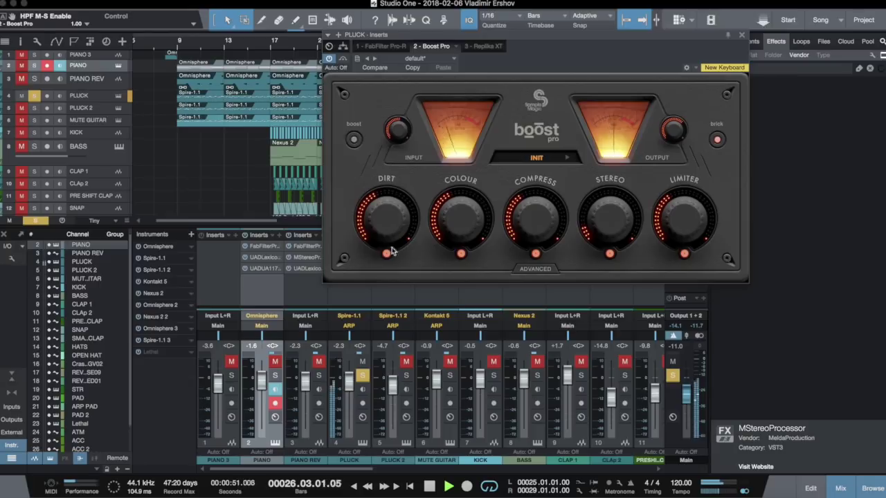
left_click(742, 38)
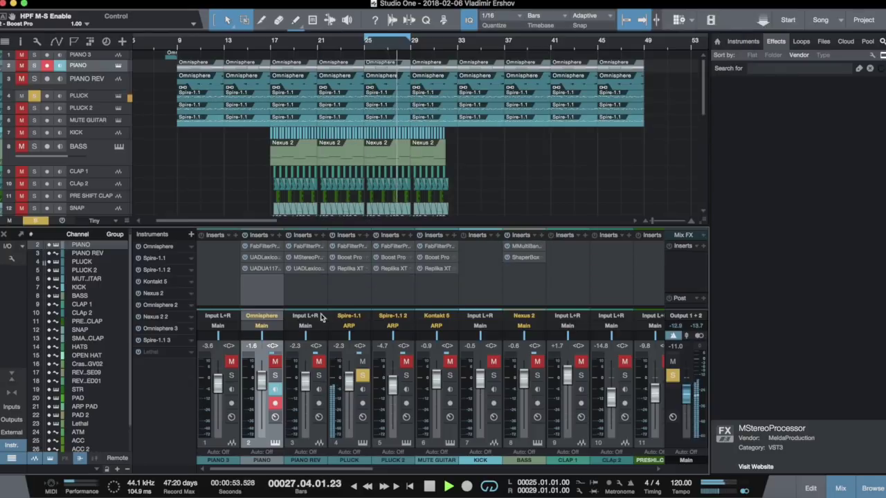
left_click(349, 270)
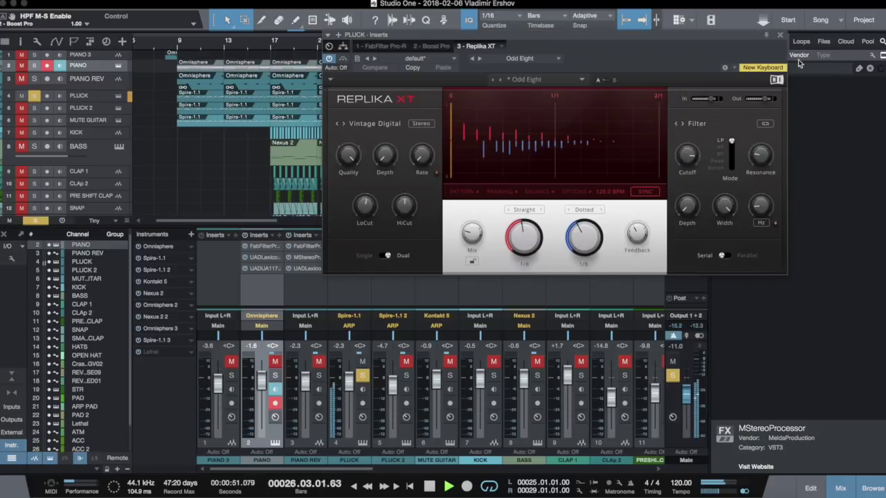
left_click(780, 35)
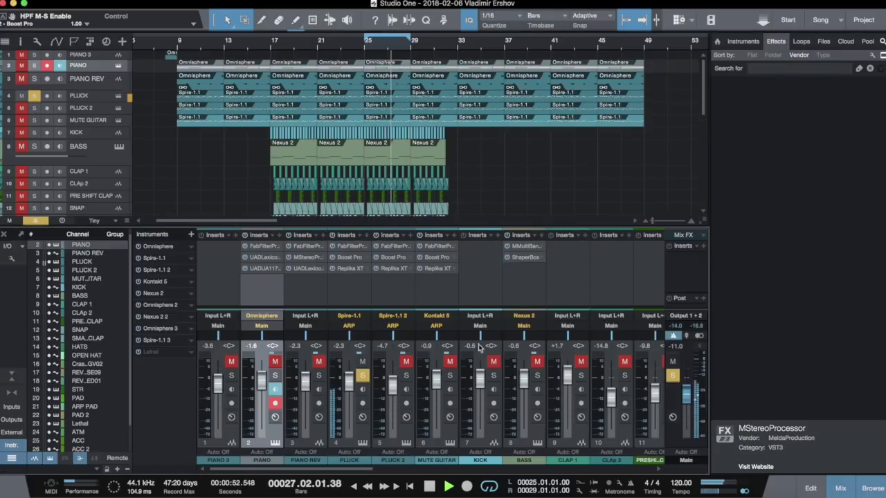
Step: Solo PLUCK 2 and MUTE GUITAR along with PLUCK and bring the ARP bus into view in the mixer
left_click(406, 376)
left_click(449, 375)
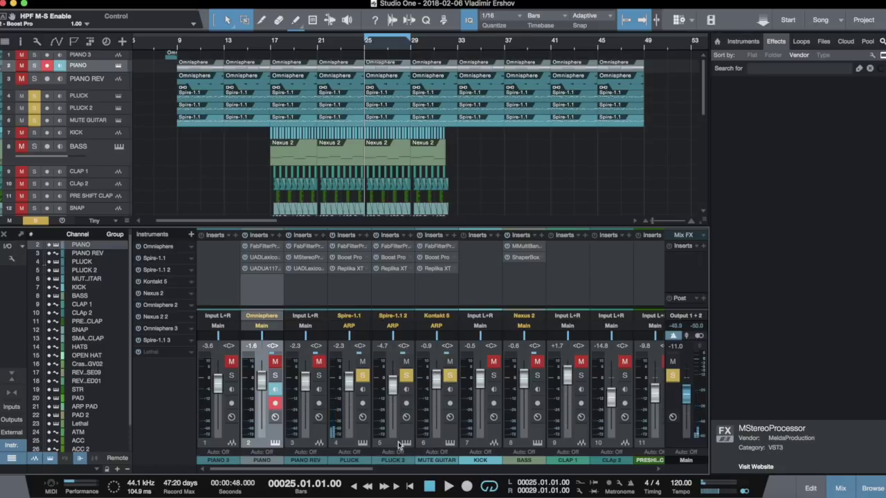
left_click_drag(369, 470, 656, 470)
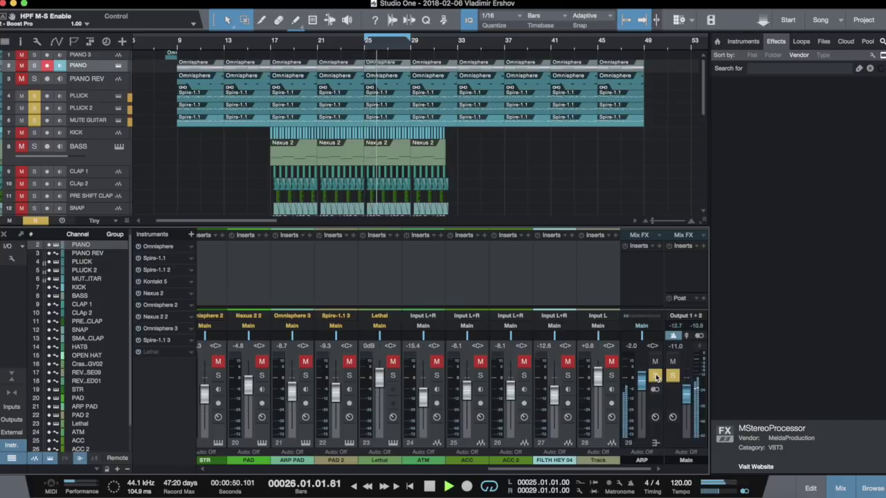
Step: Insert FabFilter Pro-Q 2 on the ARP bus
left_click(868, 69)
left_click(759, 151)
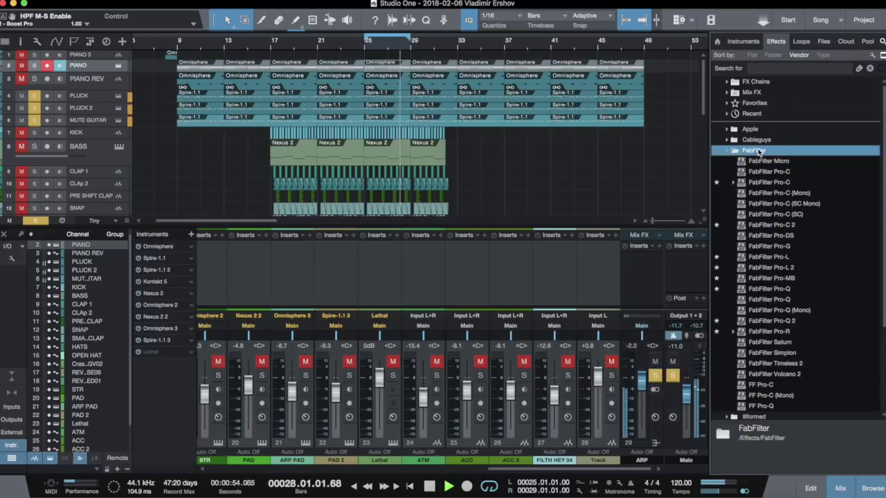
left_click(792, 321)
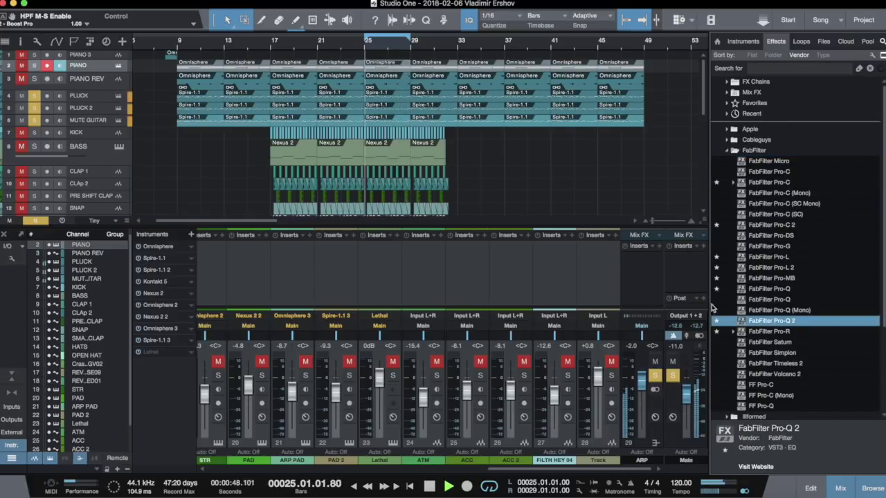
left_click_drag(713, 308, 651, 277)
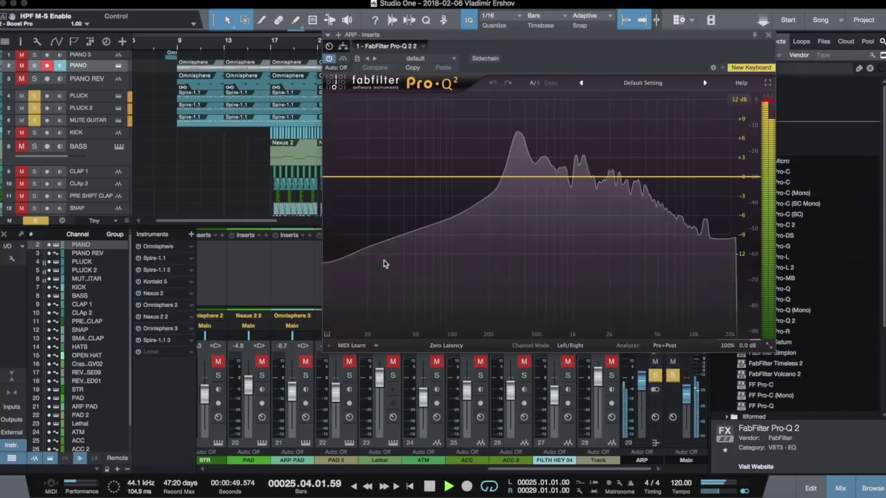
Step: Switch the ARP bus equalizer to Natural Phase and add a Low Cut band between 100 and 200 Hz
left_click(454, 181)
left_click(446, 345)
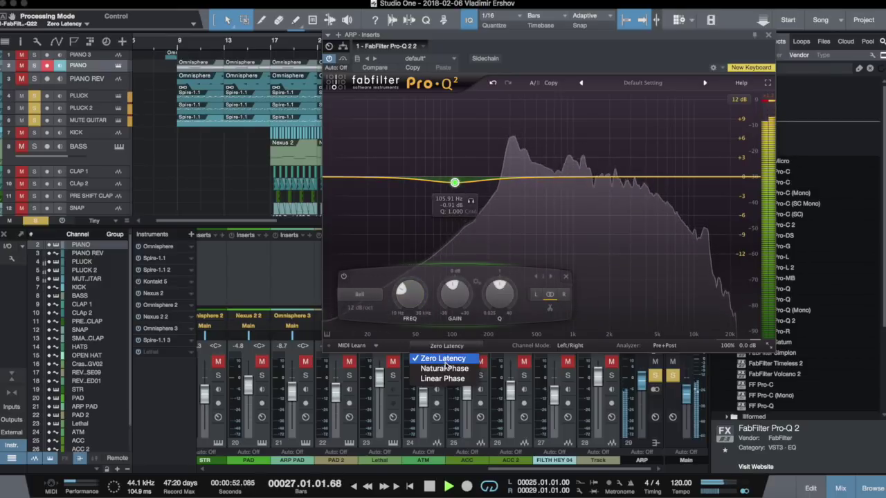
left_click(444, 369)
left_click(360, 294)
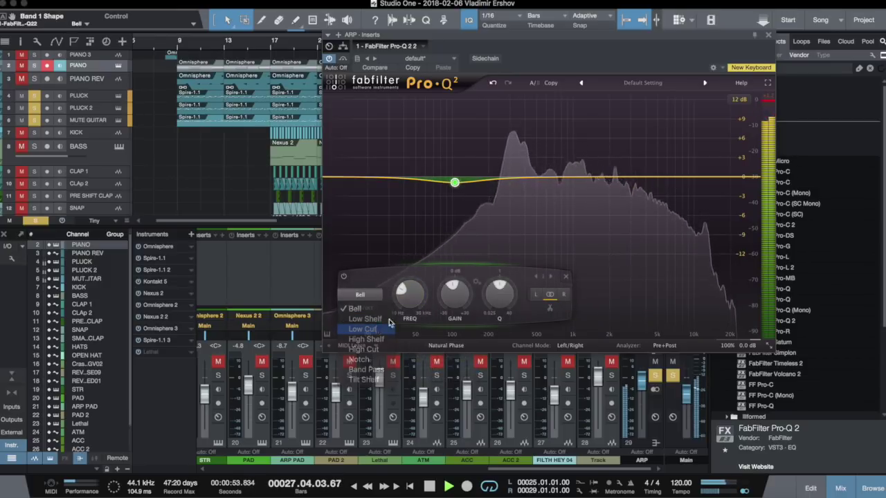
left_click(380, 329)
left_click_drag(454, 178, 485, 159)
Step: Try High Shelf bands near 21 kHz and 12.5 kHz on the ARP bus equalizer and delete both
left_click_drag(721, 180, 736, 197)
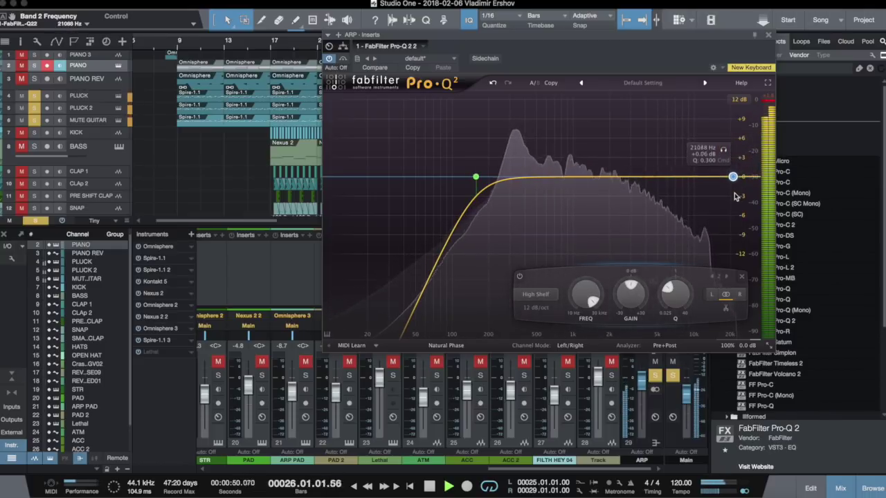
left_click(704, 173)
right_click(705, 171)
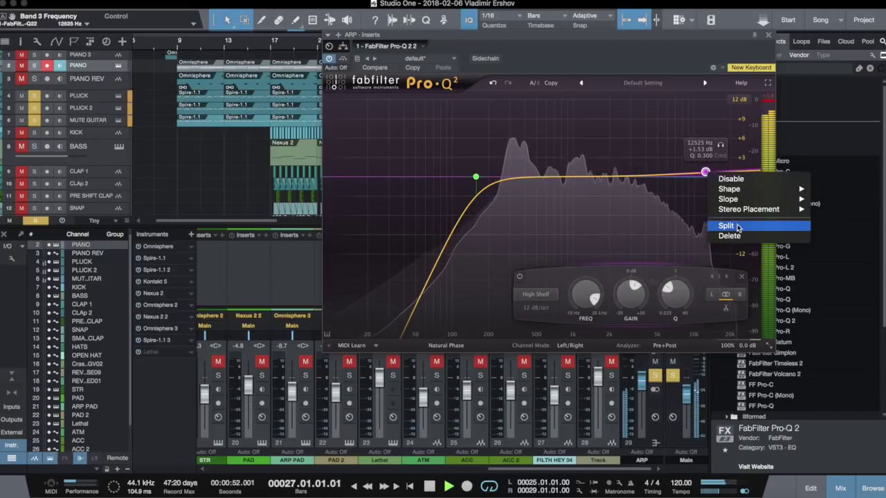
left_click(738, 235)
right_click(732, 179)
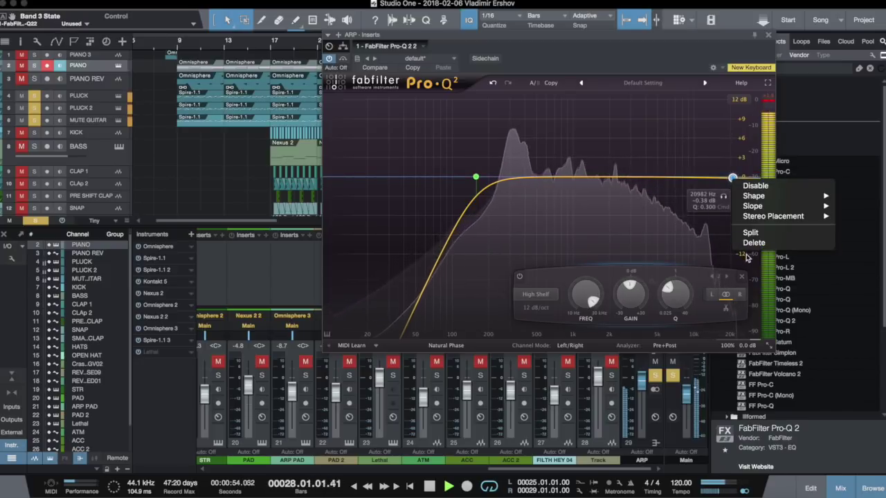
left_click(750, 242)
Step: Add a Bell boost of about 0.7 dB near 13.3 kHz and a Bell cut of about 1.3 dB near 330 Hz
left_click(692, 169)
left_click_drag(692, 169, 708, 172)
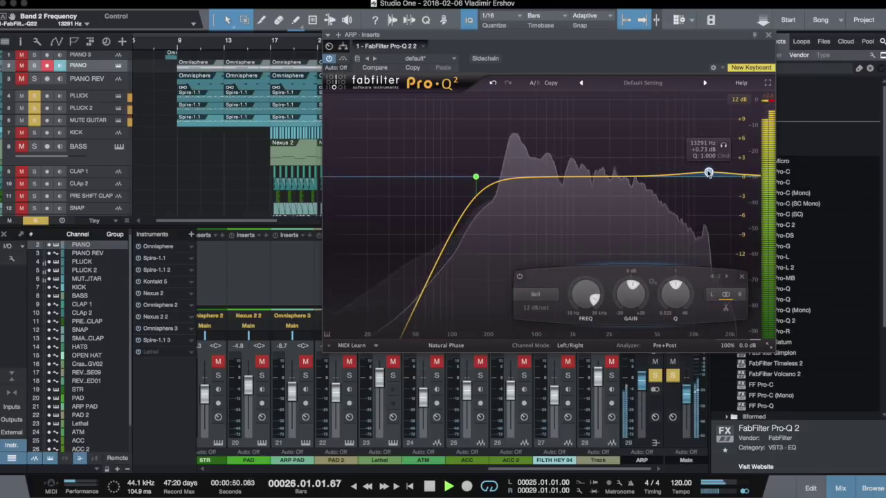
left_click_drag(540, 179, 515, 146)
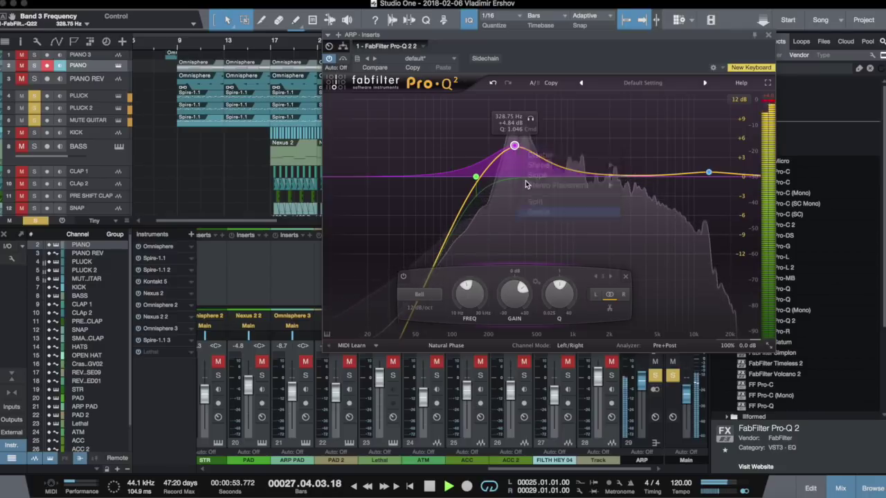
key("Delete")
mouse_move(527, 178)
left_mouse_down()
mouse_move(512, 183)
mouse_move(516, 192)
left_mouse_up()
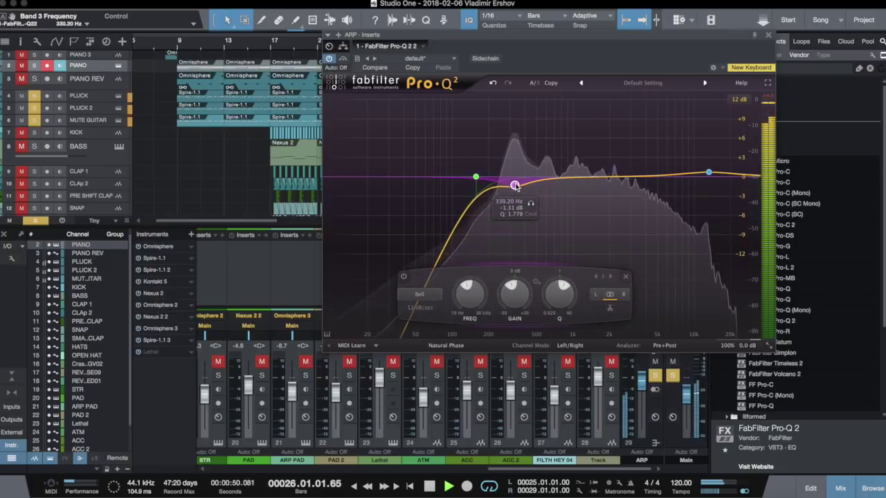
Step: Deepen the ARP bus equalizer's low-mid Bell cut to about 2.6 dB near 280 Hz and move the Low Cut band slightly higher
left_click_drag(515, 187, 506, 196)
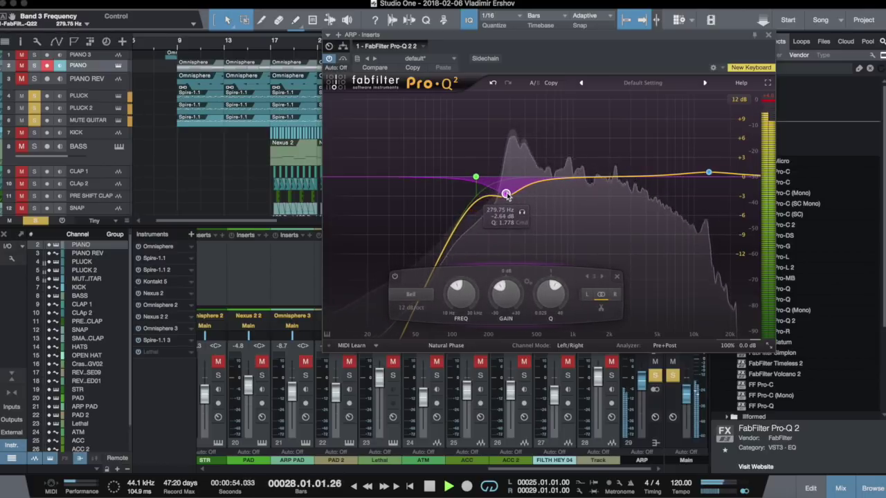
mouse_move(481, 174)
left_click_drag(492, 157, 502, 159)
Step: Add a Bell cut of about 1.7 dB near 423 Hz and a Bell boost of about 1.4 dB near 4.4 kHz
left_click_drag(553, 178, 537, 145)
left_click_drag(546, 113, 527, 186)
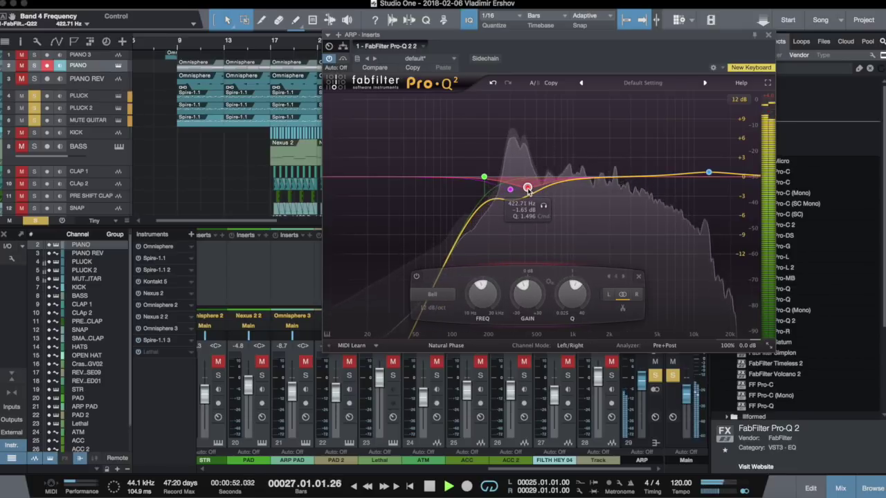
mouse_move(648, 176)
left_mouse_down()
mouse_move(642, 160)
mouse_move(651, 168)
left_mouse_up()
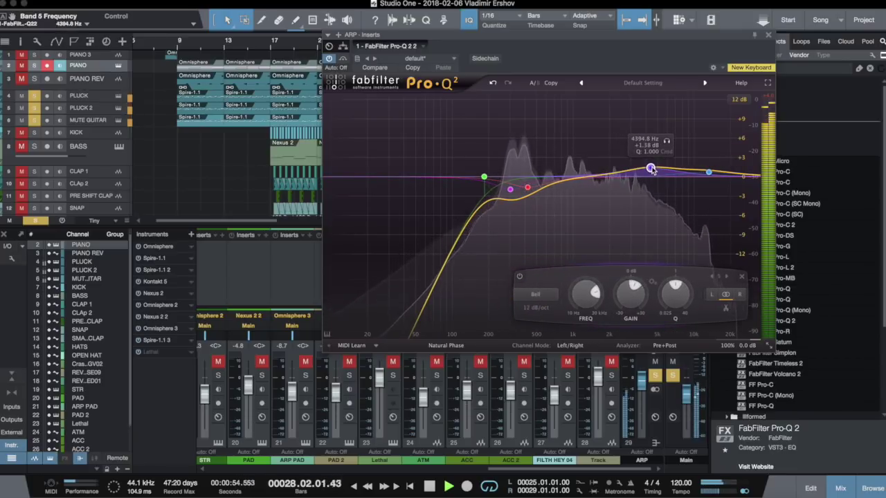
left_click(768, 35)
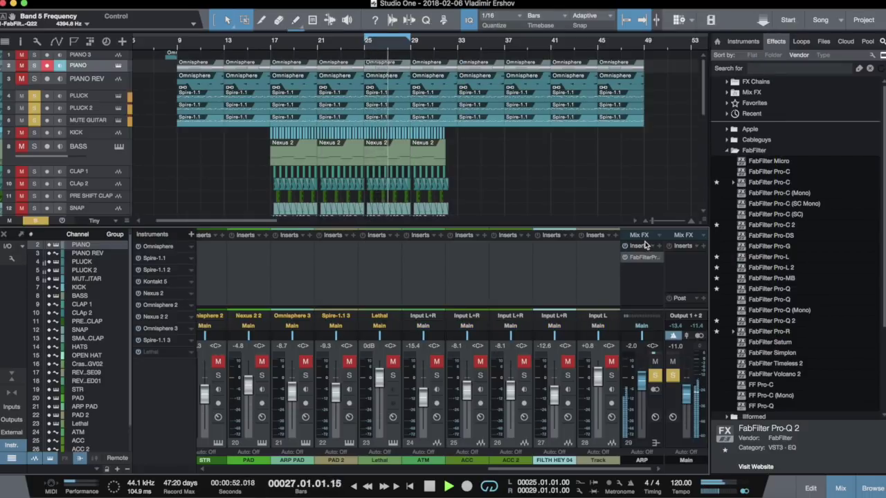
key("space")
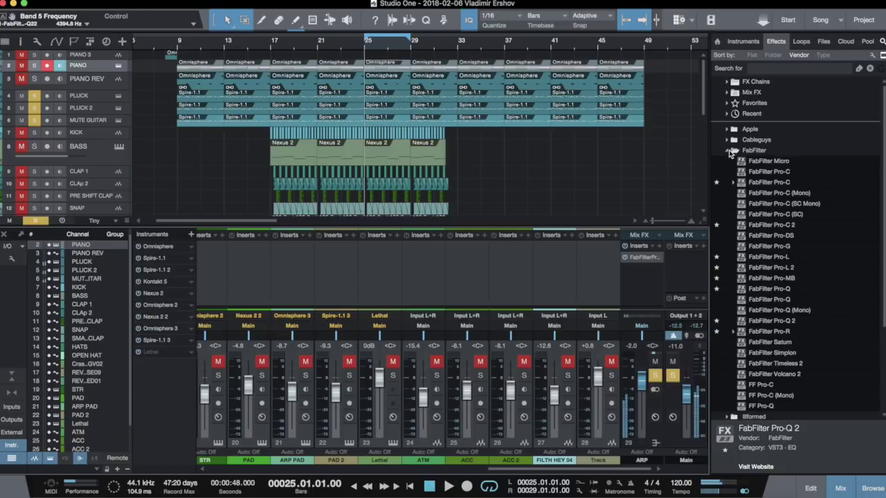
Step: Find UAD Moog Multimode Filter XL among the Universal Audio effects and insert it on the ARP bus after the equalizer
left_click(730, 151)
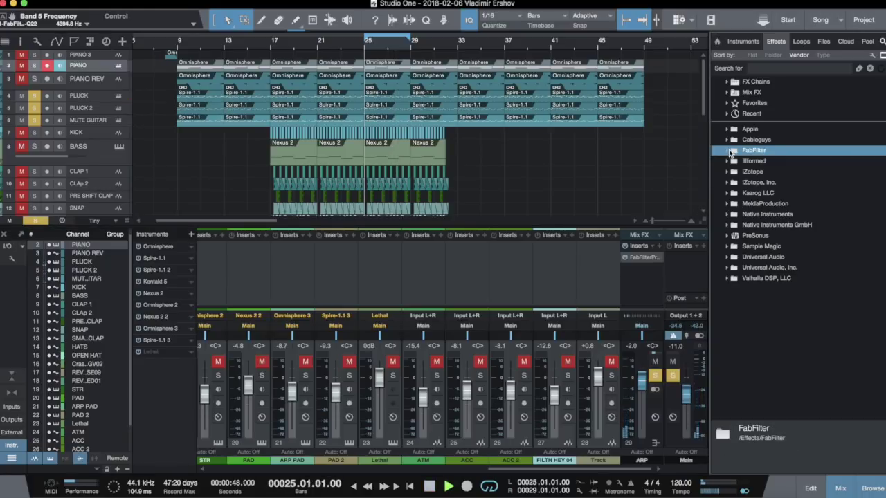
key("space")
left_click(769, 259)
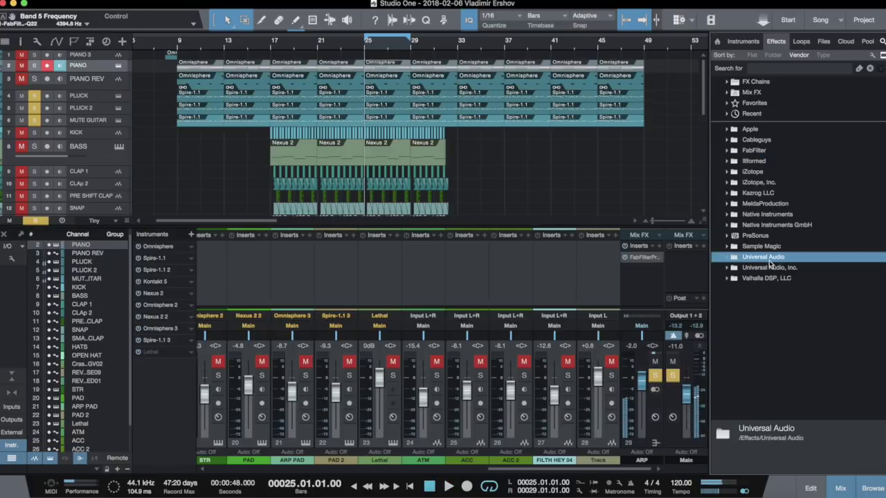
double_click(769, 263)
scroll(787, 277, "down", 10)
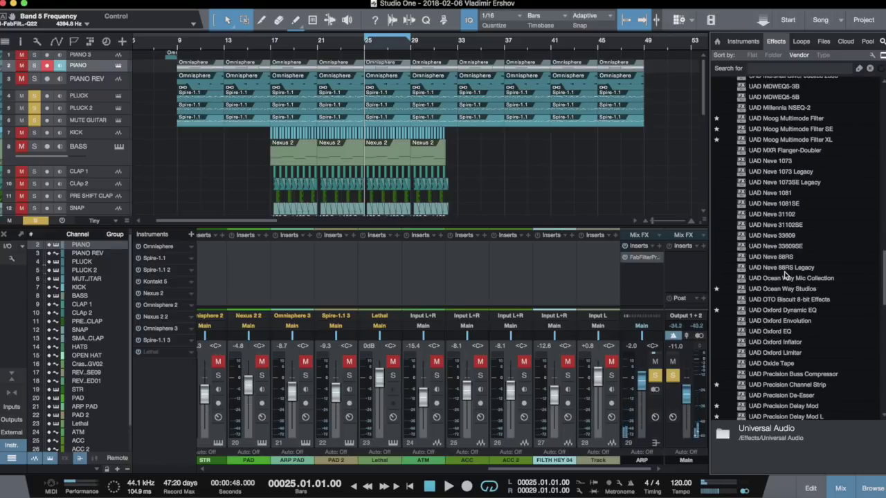
scroll(787, 275, "down", 5)
key("space")
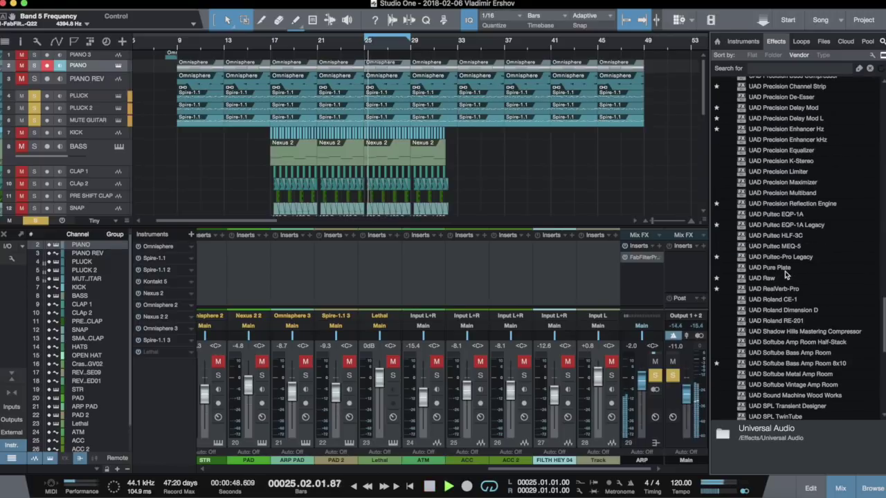
scroll(782, 181, "up", 2)
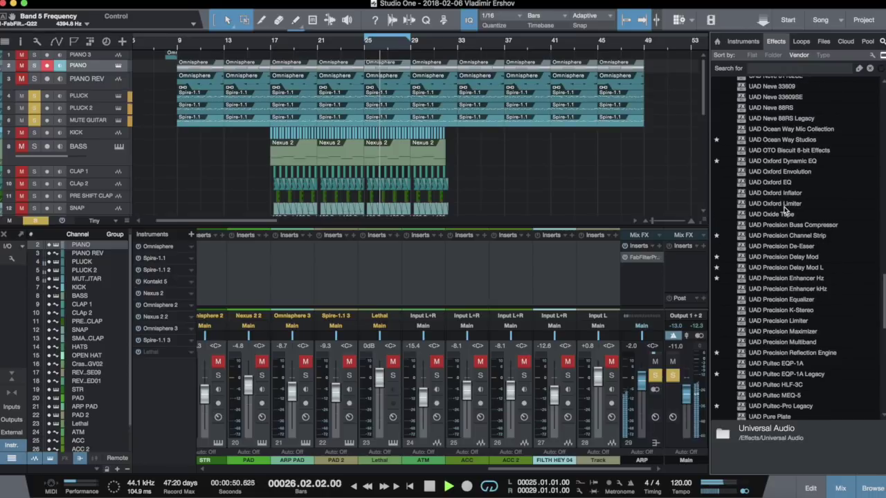
scroll(797, 233, "up", 5)
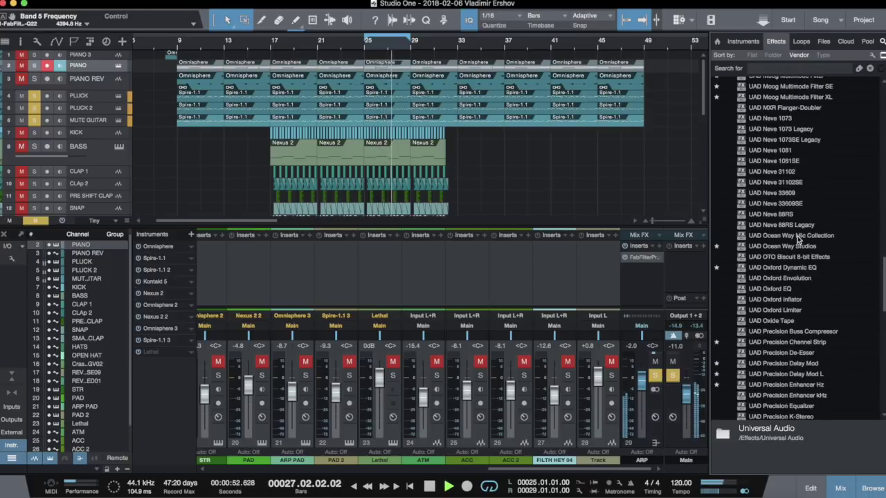
key("space")
left_click_drag(792, 162, 638, 269)
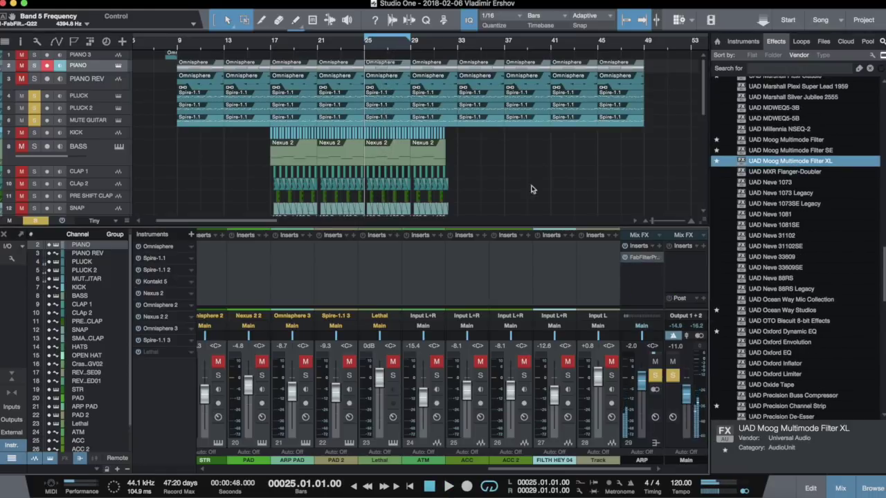
Step: Set the Moog filter's Drive to 2.7 and its Slope to 1 while the loop plays
key("space")
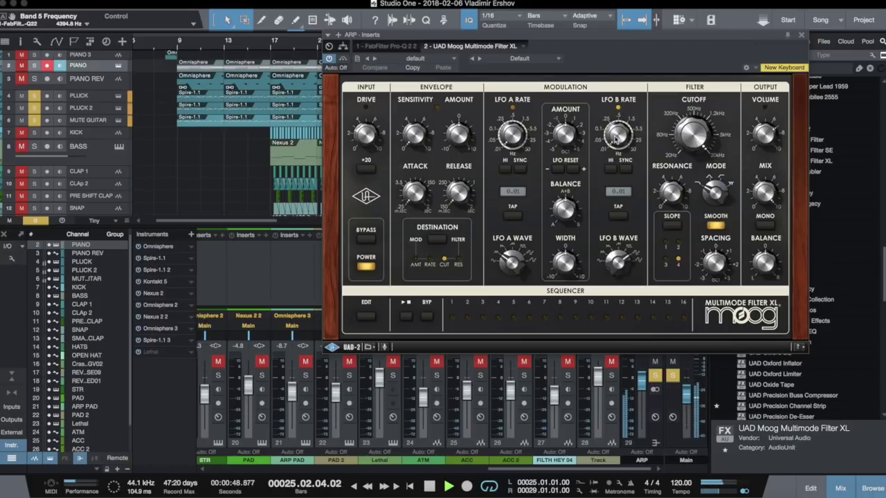
left_click(674, 226)
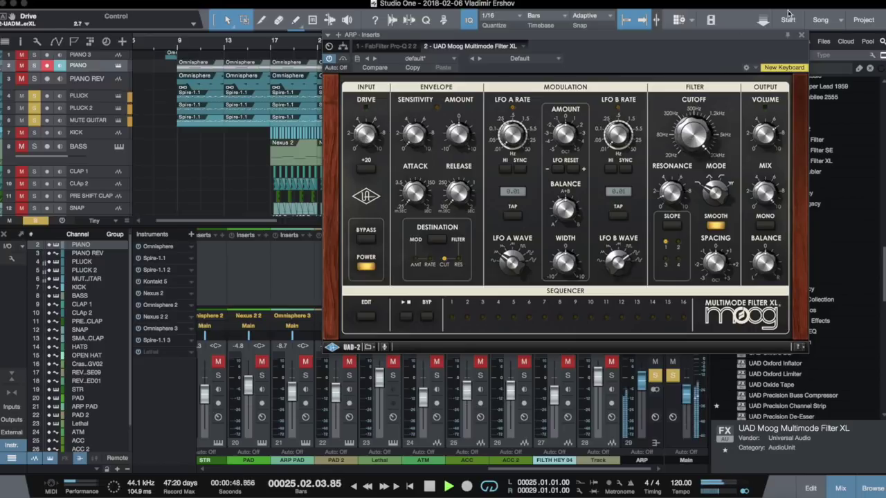
left_click(802, 34)
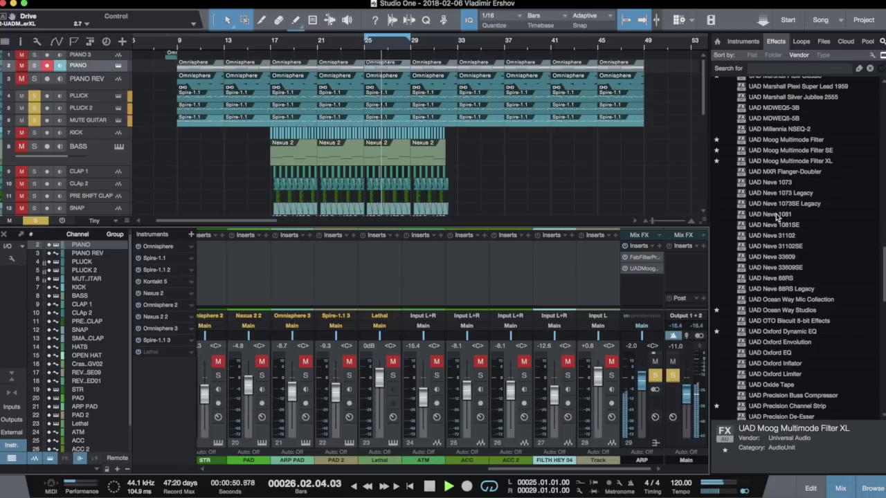
Step: Insert UAD Oxford Dynamic EQ on the ARP bus after the Moog filter
key("space")
scroll(815, 318, "down", 10)
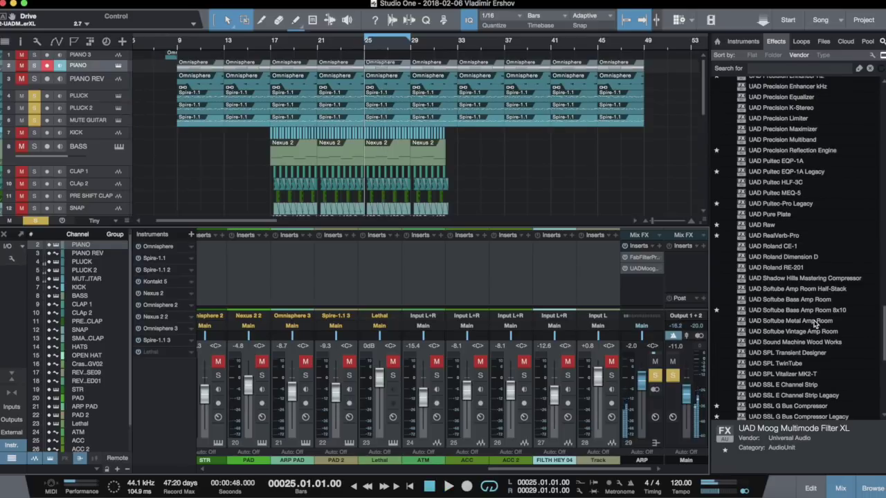
scroll(811, 299, "up", 3)
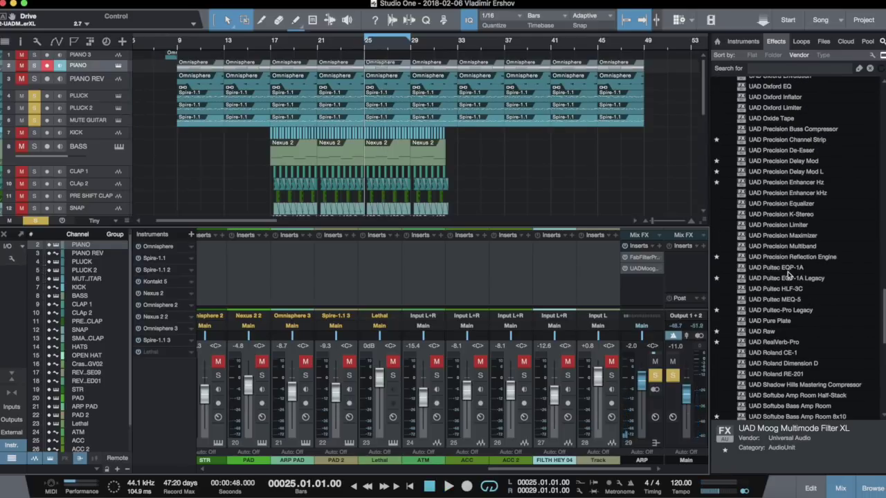
key("space")
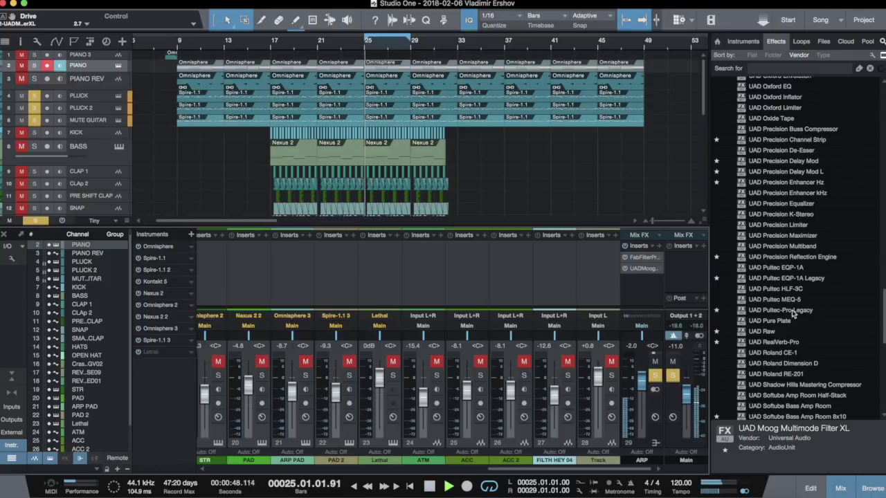
key("space")
scroll(787, 176, "up", 3)
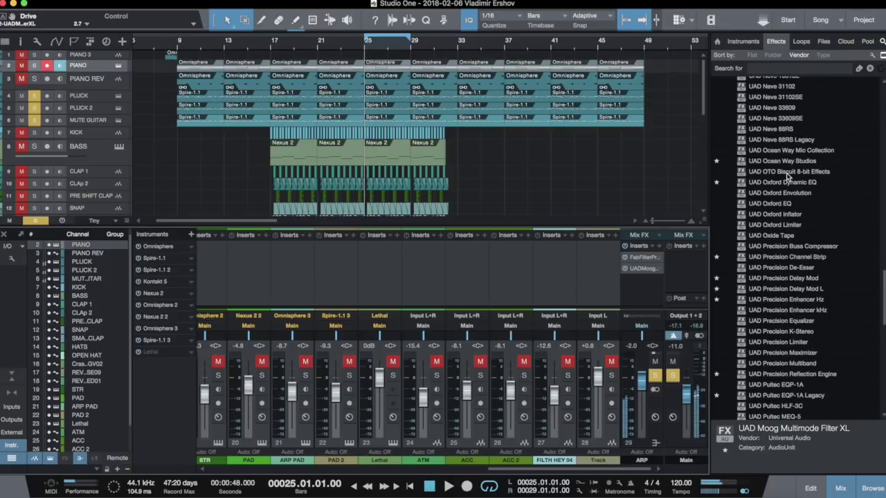
left_click_drag(785, 182, 640, 280)
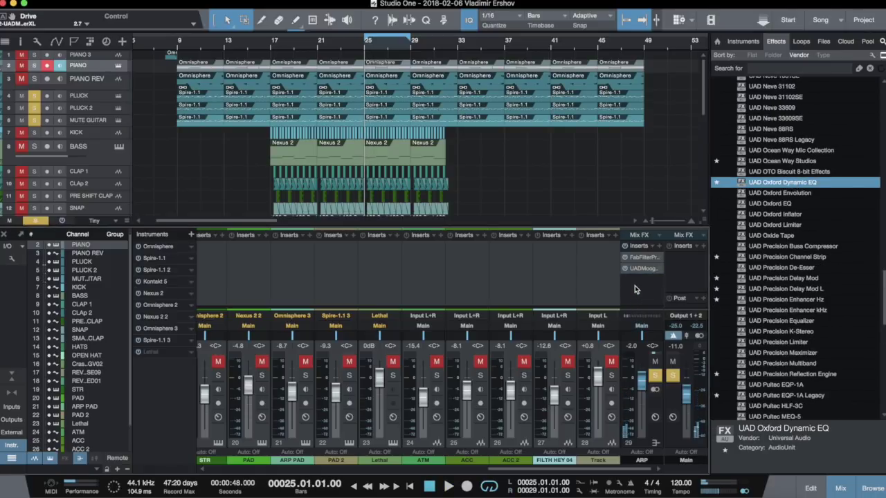
Step: Set band 2 of the Oxford Dynamic EQ to about 315 Hz with a Q of 8.81 and a target of about -1.16 dB
key("space")
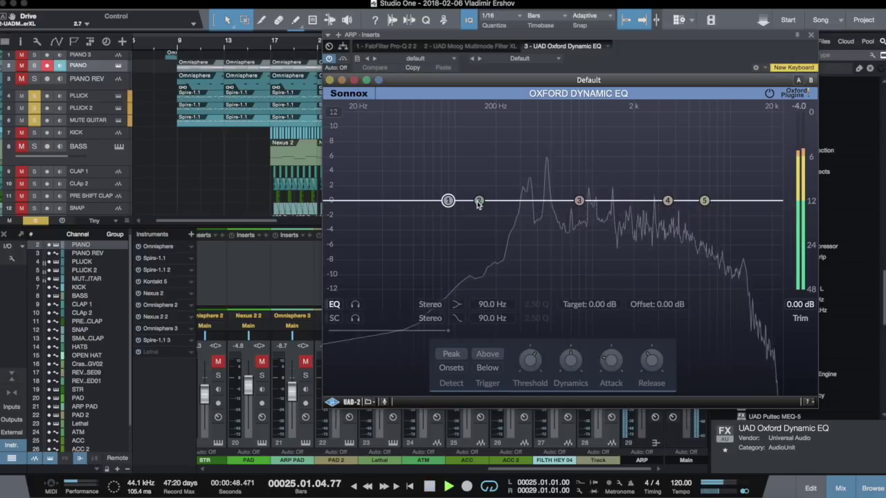
left_click_drag(503, 192, 525, 179)
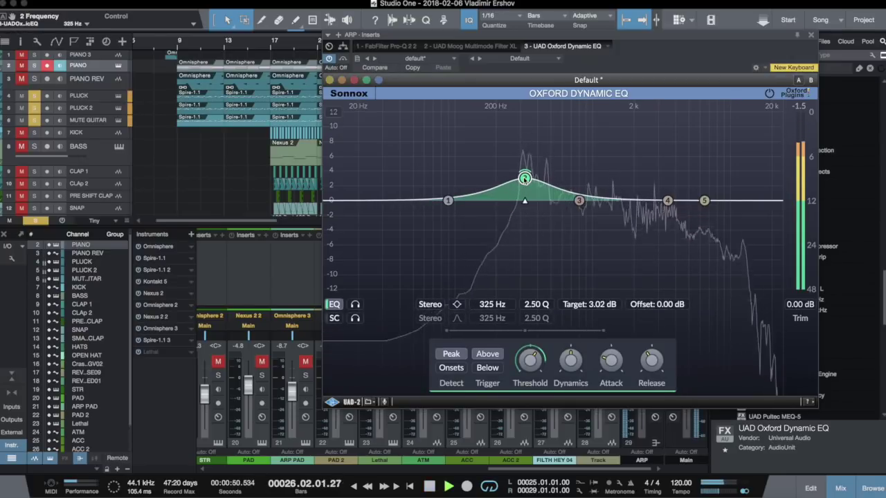
scroll(525, 179, "up", 6)
left_click_drag(525, 179, 523, 209)
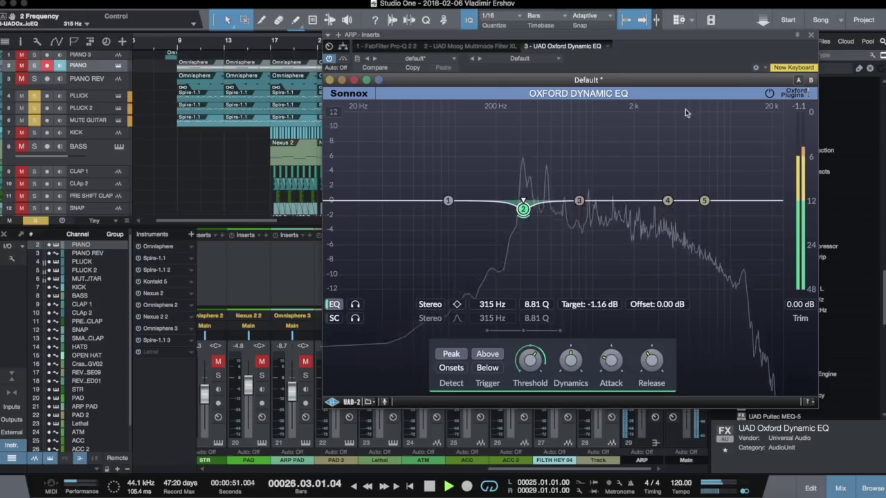
left_click(811, 35)
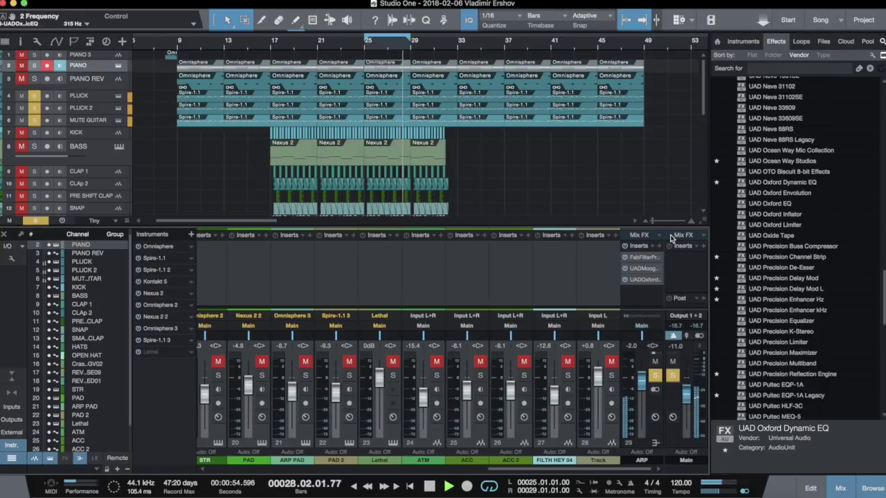
Step: Insert UAD SSL G Bus Compressor Legacy on the ARP bus after the dynamic EQ
key("space")
scroll(792, 311, "down", 15)
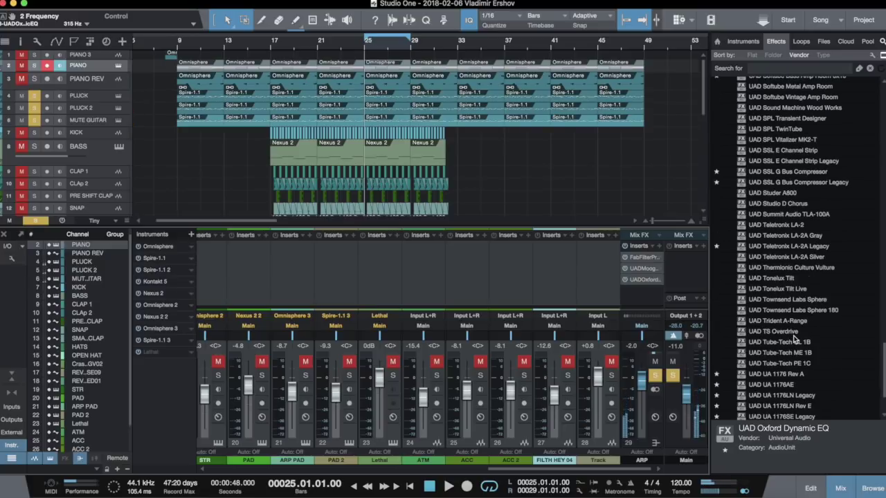
scroll(787, 283, "up", 4)
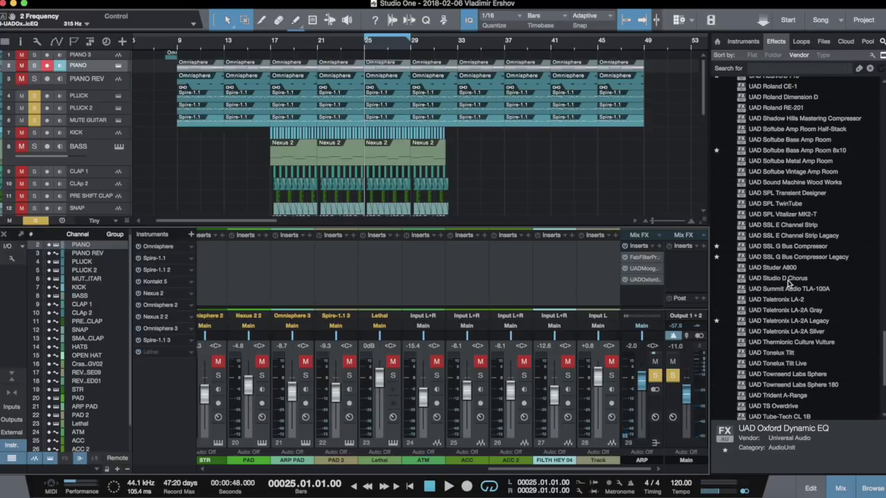
left_click_drag(785, 259, 644, 290)
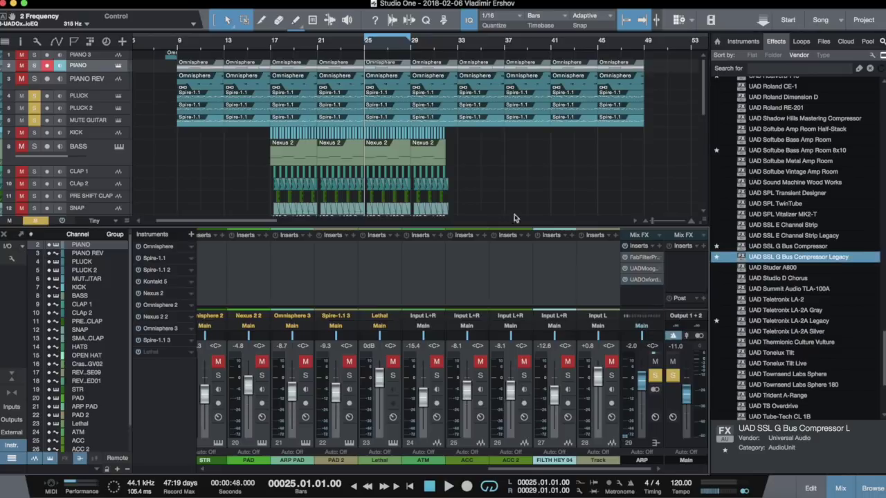
Step: Adjust the SSL compressor's threshold and set its Make-Up gain to 3.2 dB while the loop plays
key("space")
left_click_drag(413, 184, 412, 186)
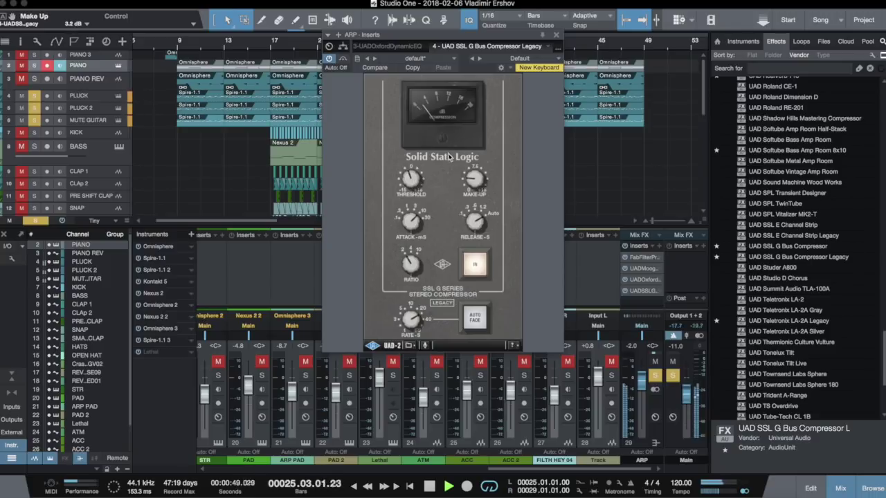
left_click(558, 36)
key("space")
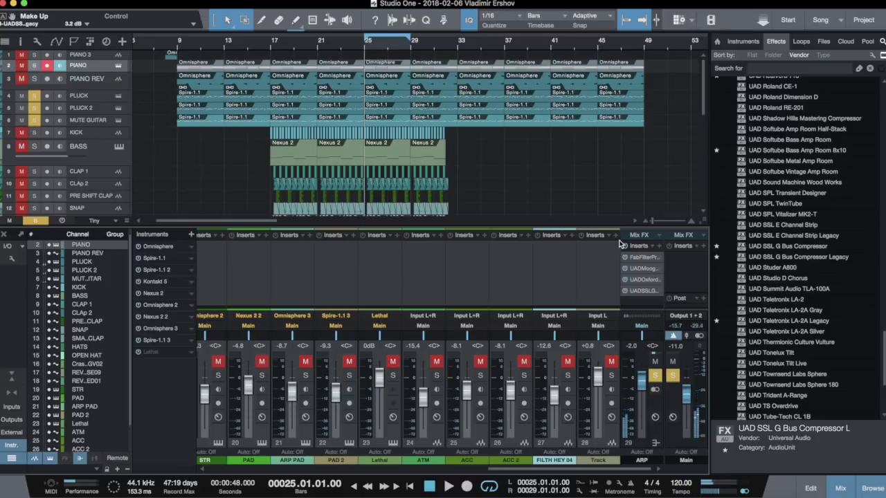
Step: Clear the solos and raise the ARP bus volume to -1.3 dB against the full mix
key("space")
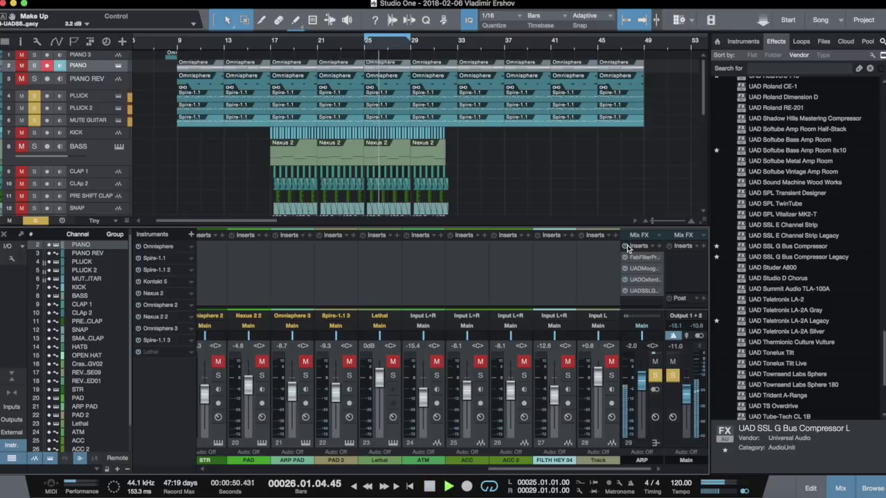
key("space")
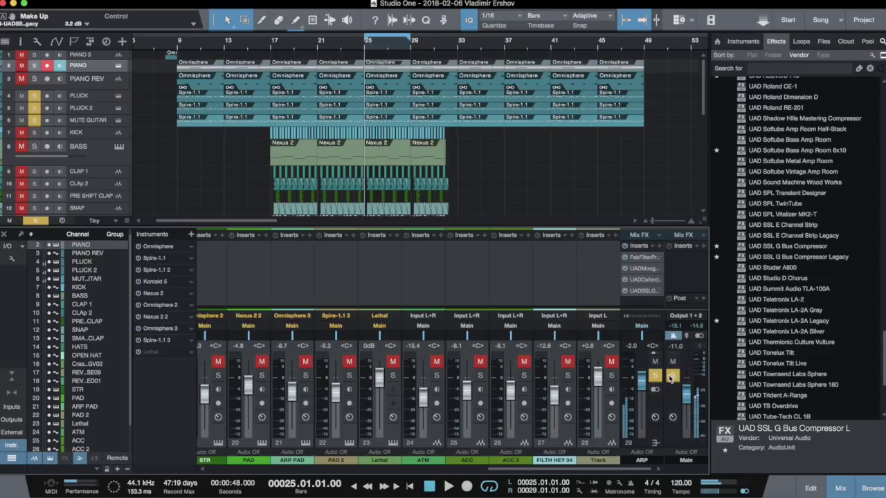
left_click(670, 378)
key("space")
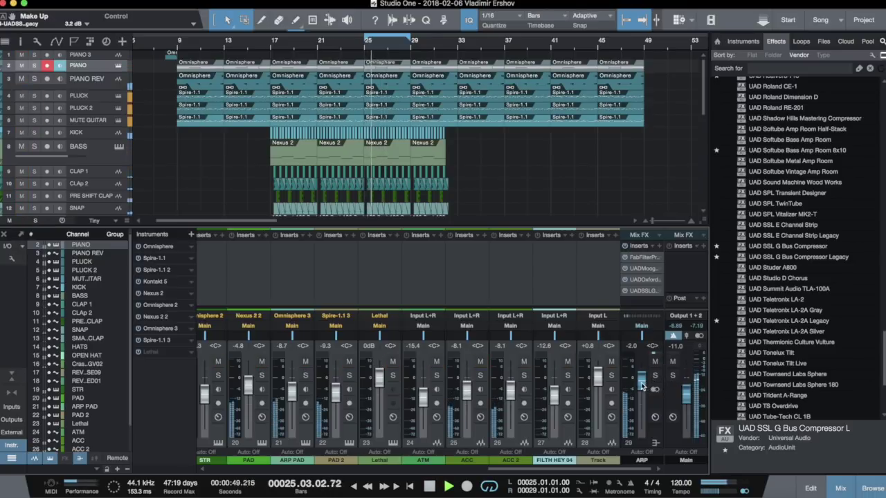
left_click_drag(642, 386, 640, 384)
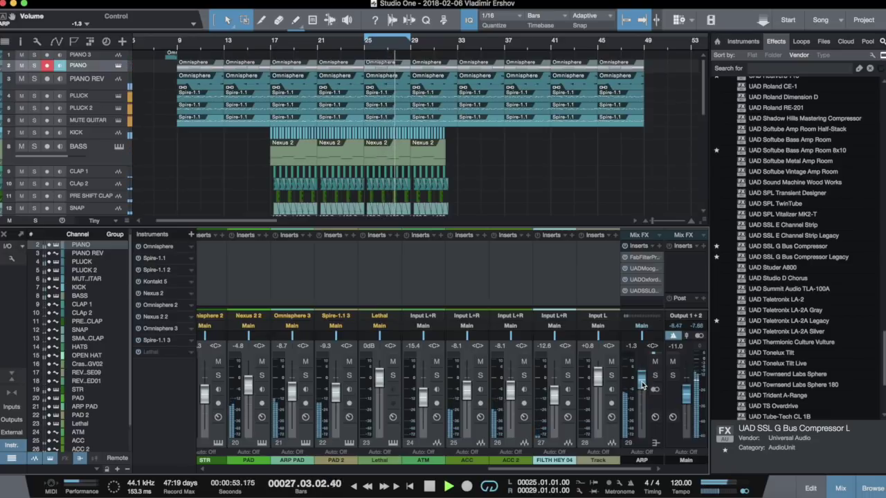
key("space")
Step: Solo the PIANO, PIANO REV, PLUCK, PLUCK 2 and MUTE GUITAR tracks and play the loop
left_click(34, 65)
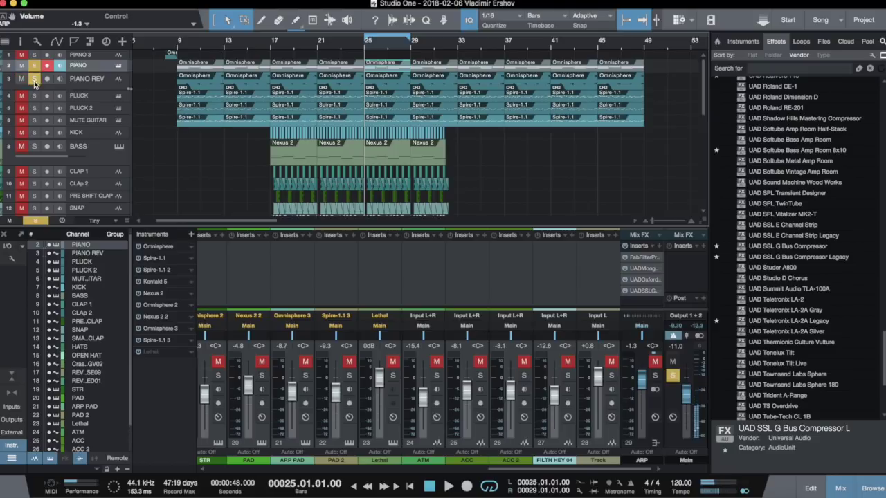
left_click_drag(35, 83, 36, 107)
key("space")
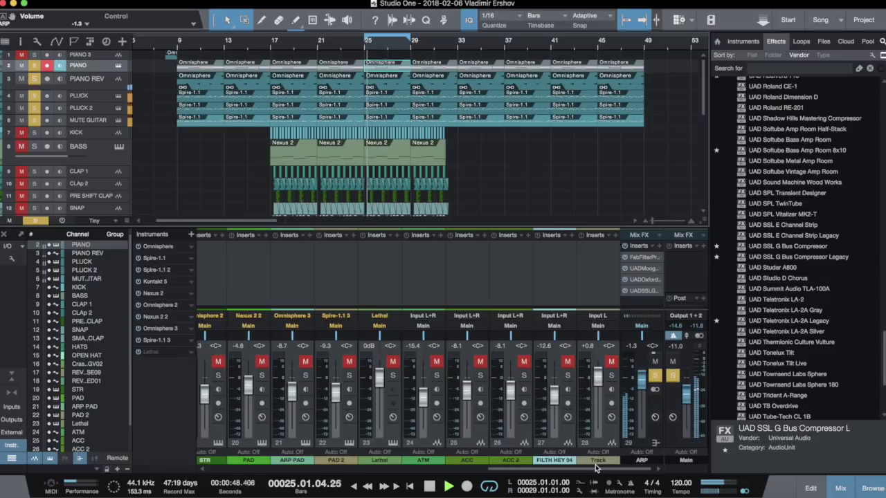
Step: Lower the PIANO REV channel to -3.0 dB and PIANO to -2.3 dB, stop playback and clear all solos
left_click_drag(565, 469, 12, 468)
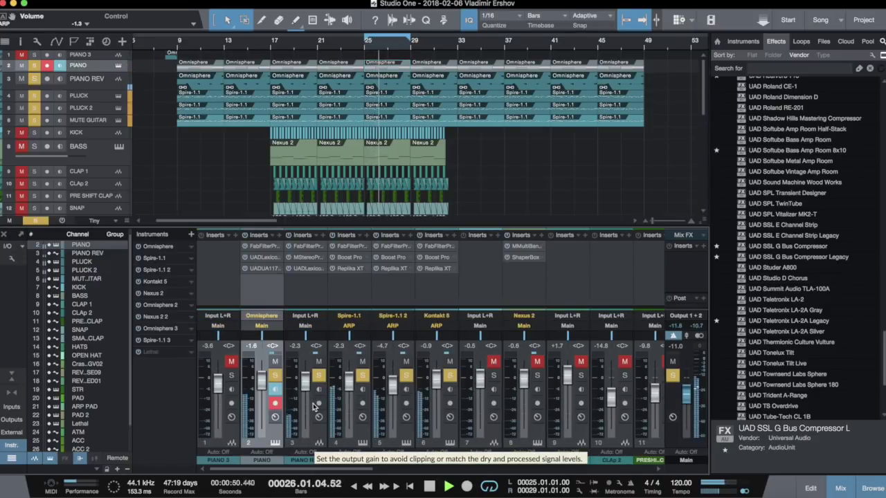
left_click_drag(306, 391, 305, 392)
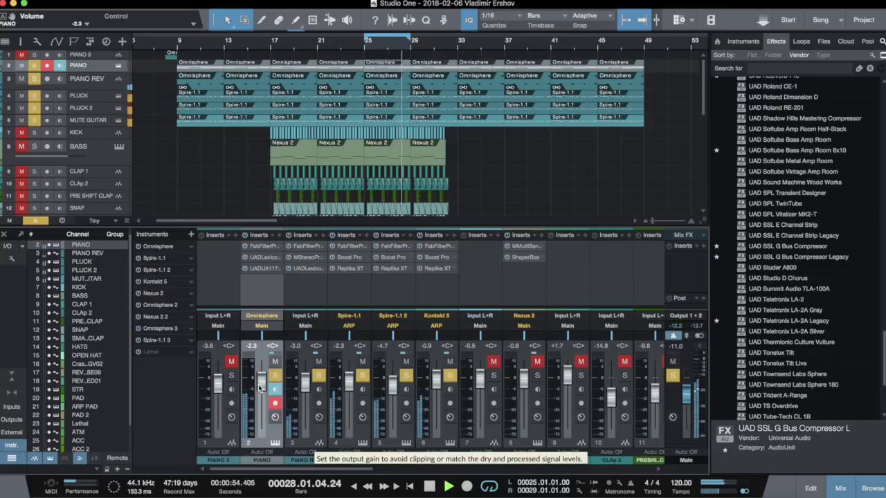
key("space")
left_click(672, 376)
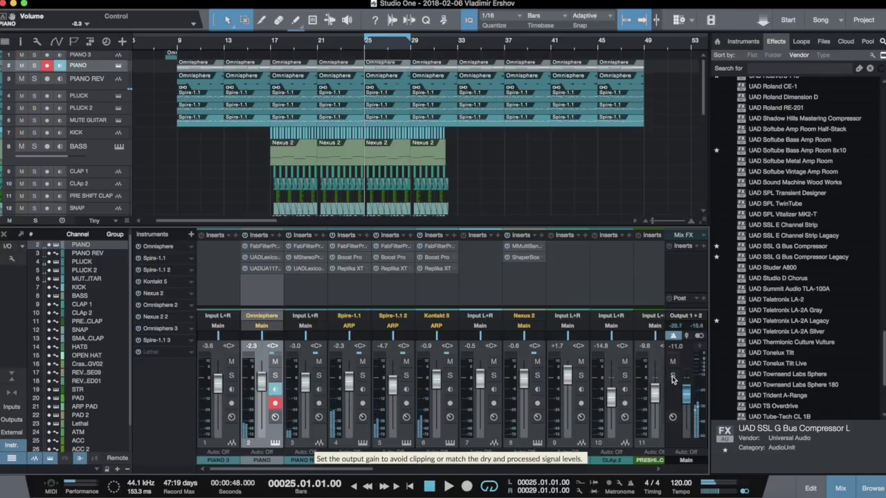
Step: Solo the KICK track and play the loop to hear it alone
key("F3")
left_click(33, 132)
key("space")
left_click(97, 132)
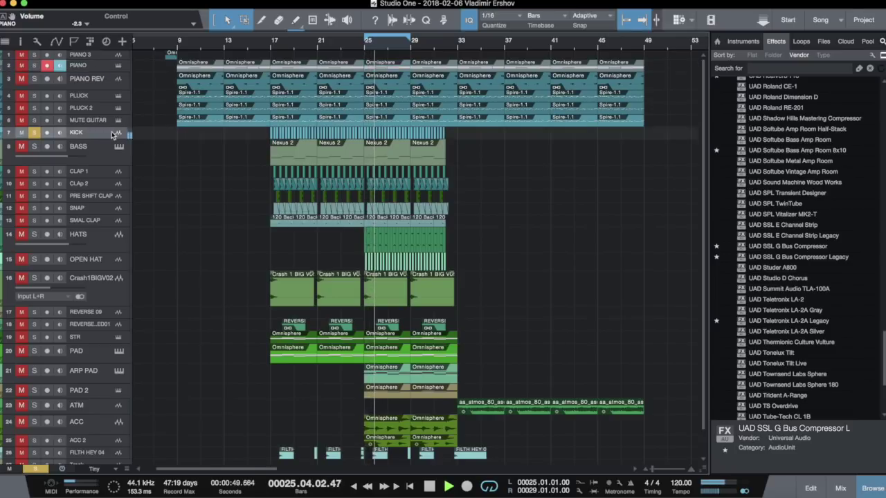
key("F3")
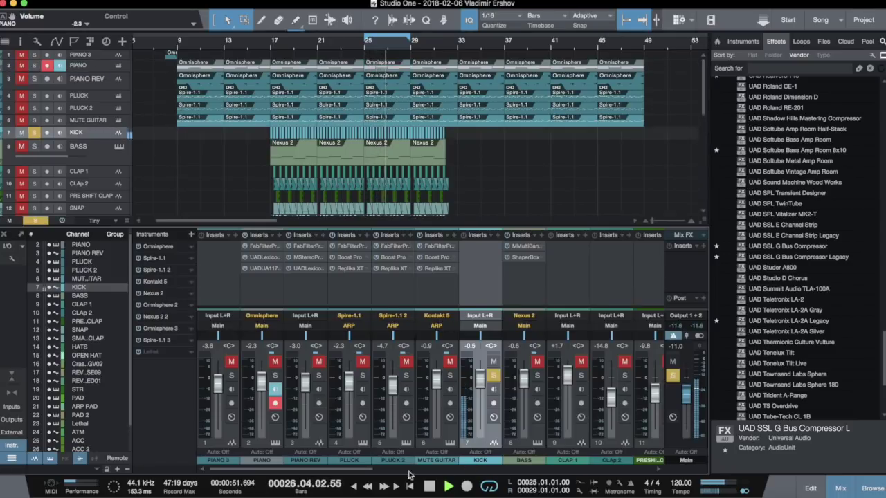
scroll(388, 471, "right", 1)
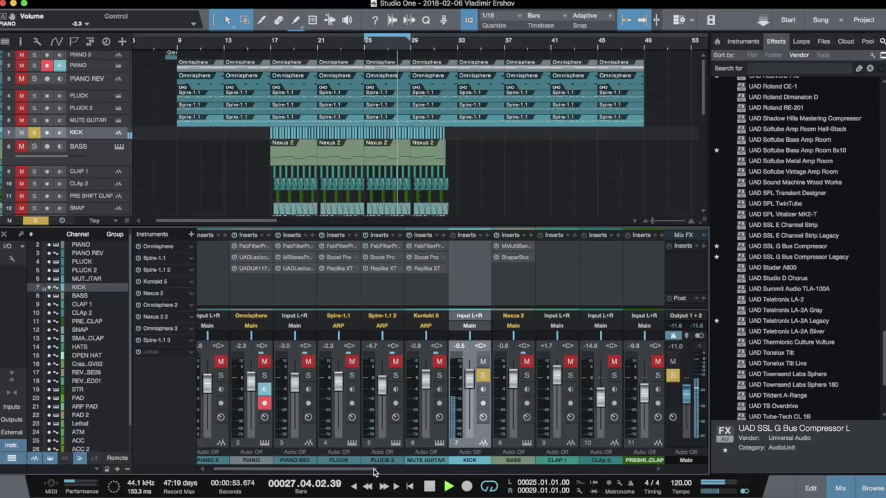
key("space")
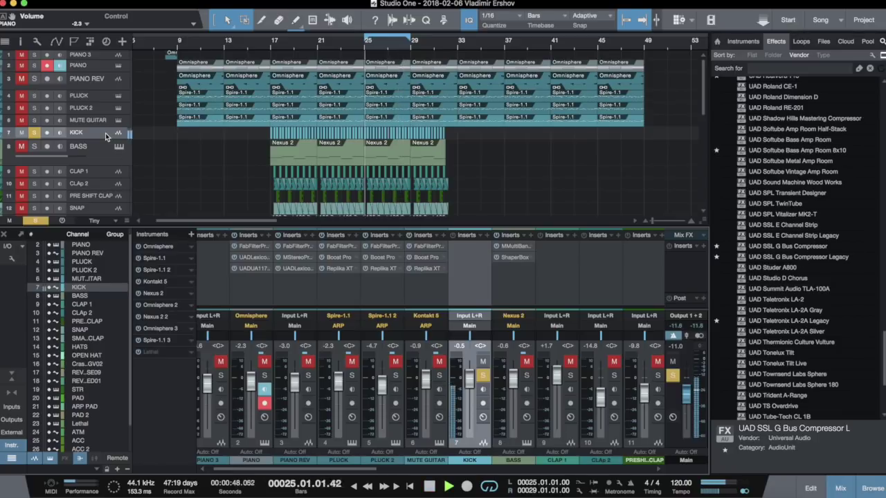
Step: Insert FabFilter Pro-Q 2 on the KICK channel and set its processing mode to Natural Phase
scroll(793, 125, "up", 15)
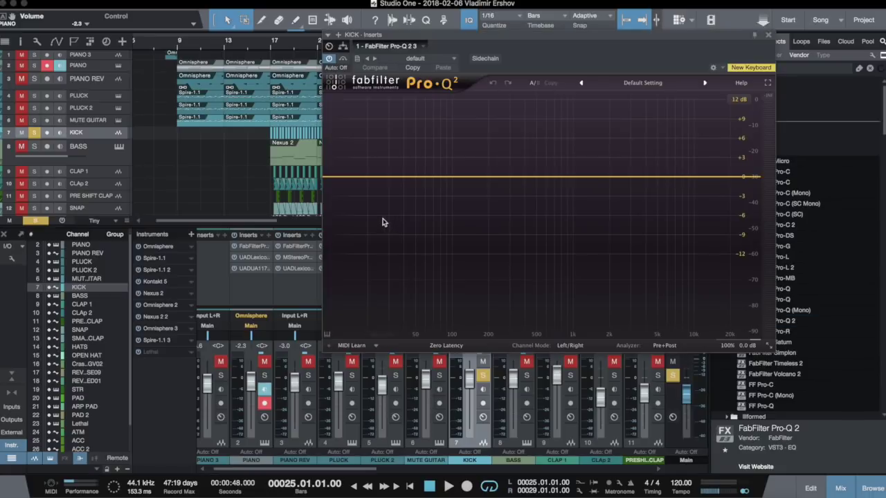
key("space")
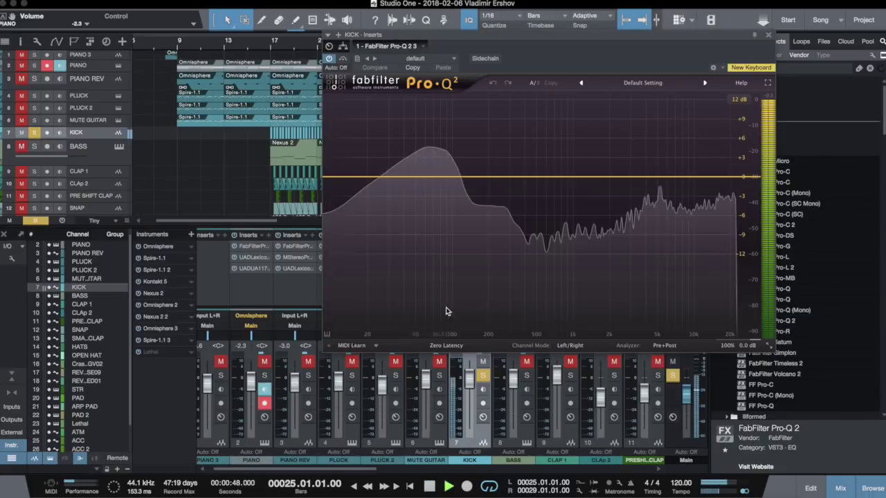
left_click(454, 346)
left_click(444, 368)
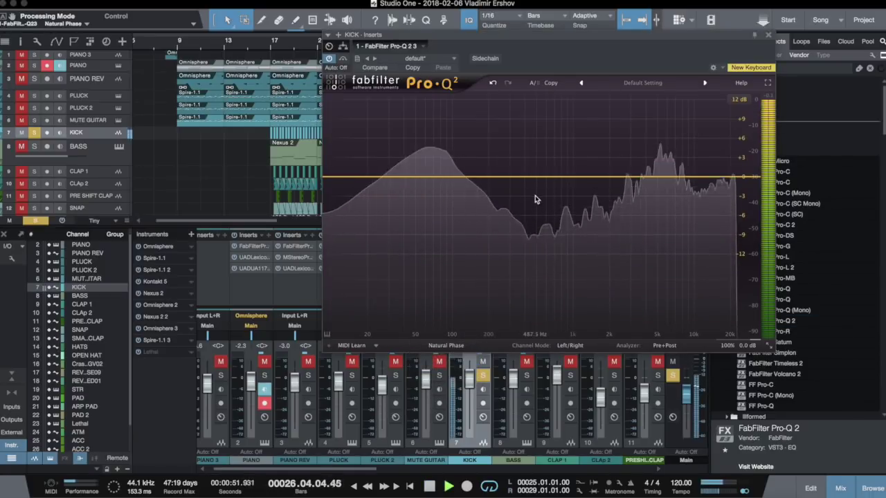
key("space")
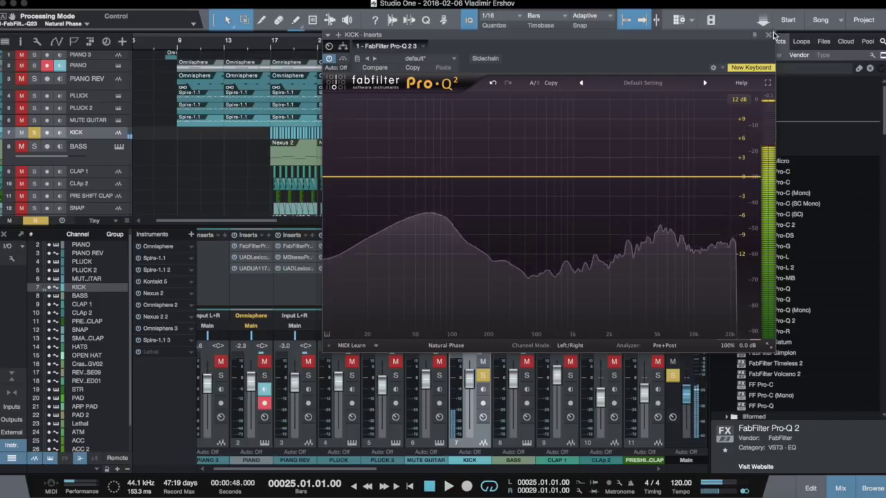
left_click(768, 34)
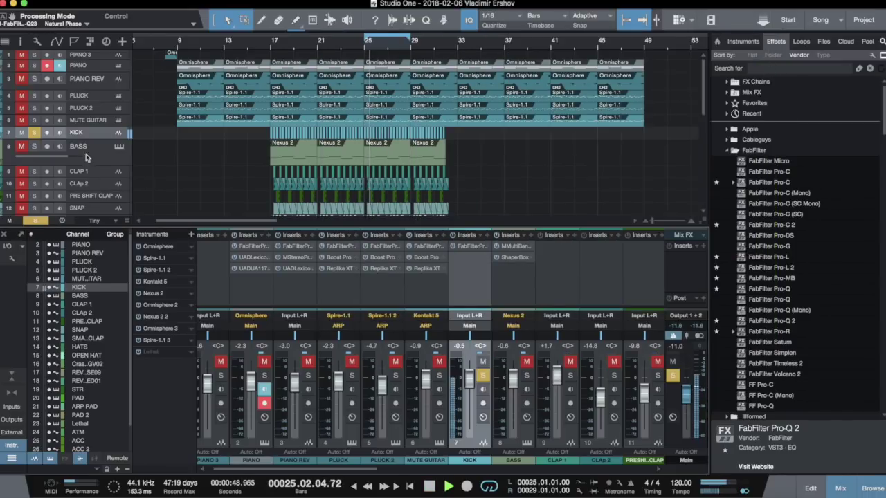
Step: Add a new audio track directly below the KICK track
key("space")
right_click(96, 133)
left_click(132, 202)
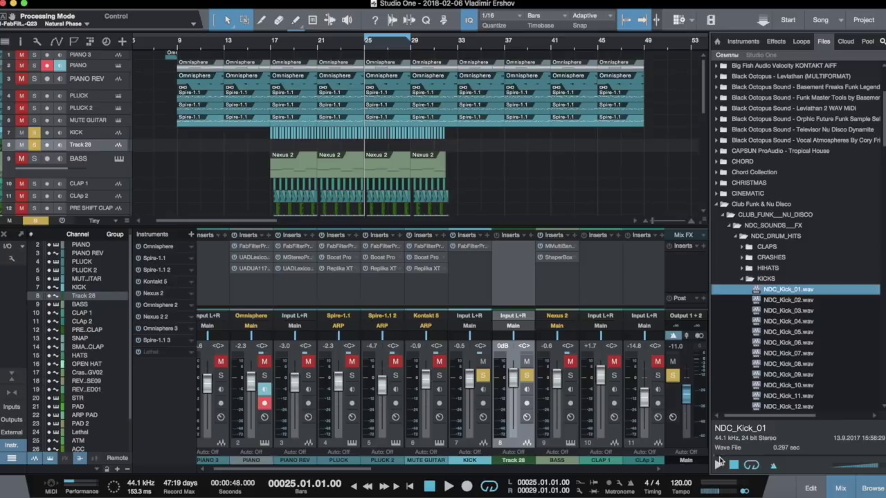
Step: Audition the kick samples and place NDC_Kick_10.wav on the new track, repeated in line with the KICK pattern from bar 25
left_click(719, 464)
key("Down")
scroll(792, 324, "down", 5)
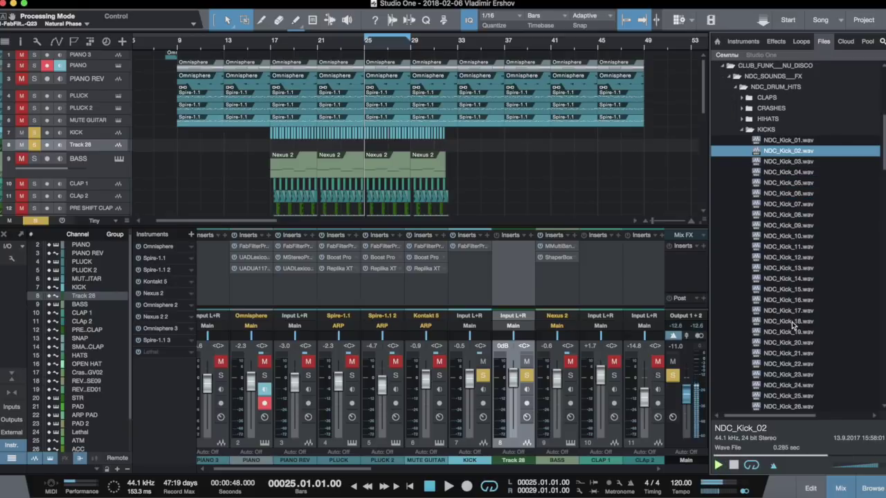
left_click(802, 236)
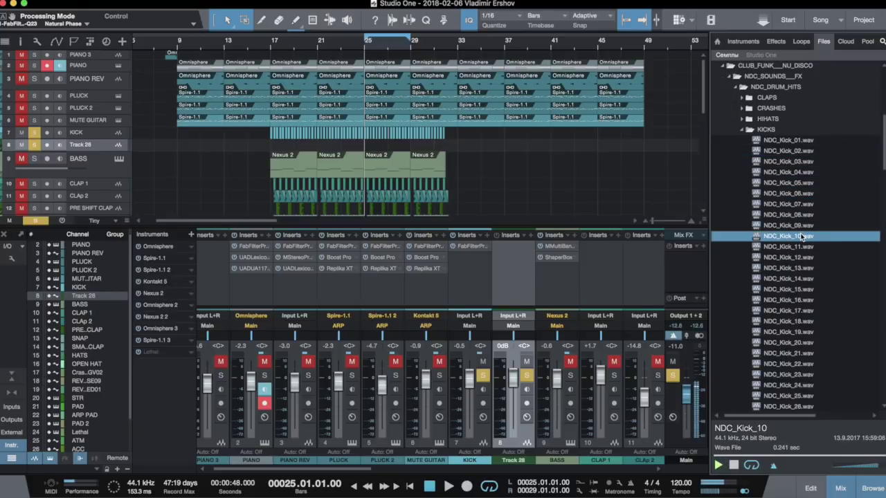
left_click_drag(802, 237, 366, 146)
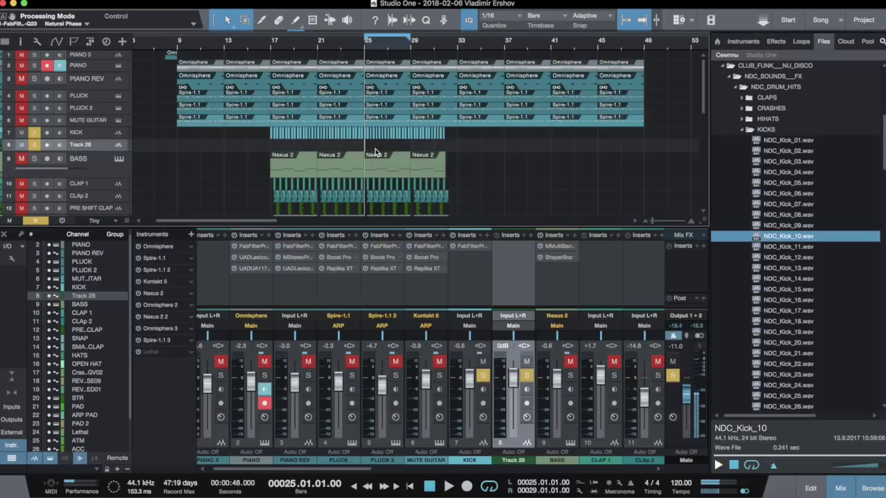
key("w")
key("e")
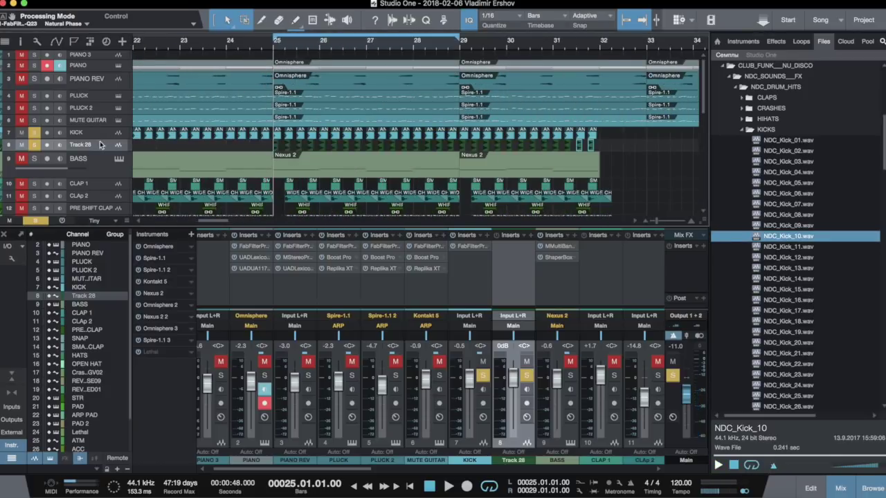
Step: Play the new kick layer soloed and rename its track as KICK 2
key("space")
double_click(81, 145)
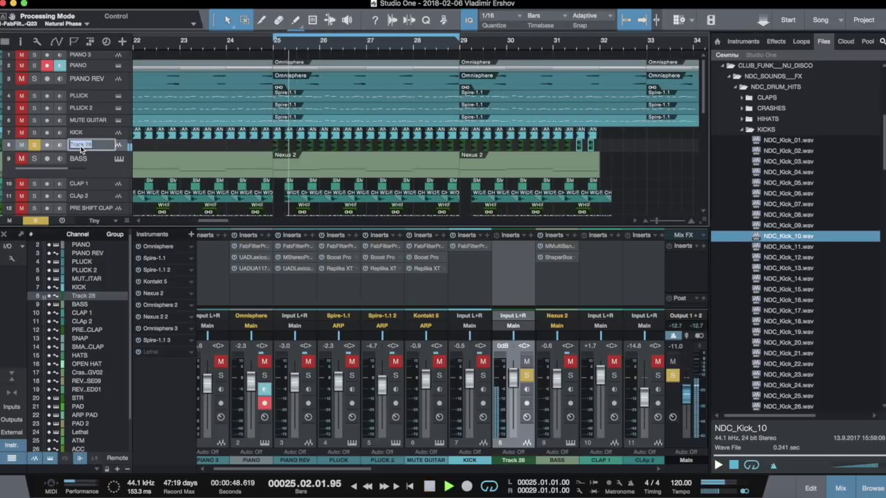
type("KICK 2")
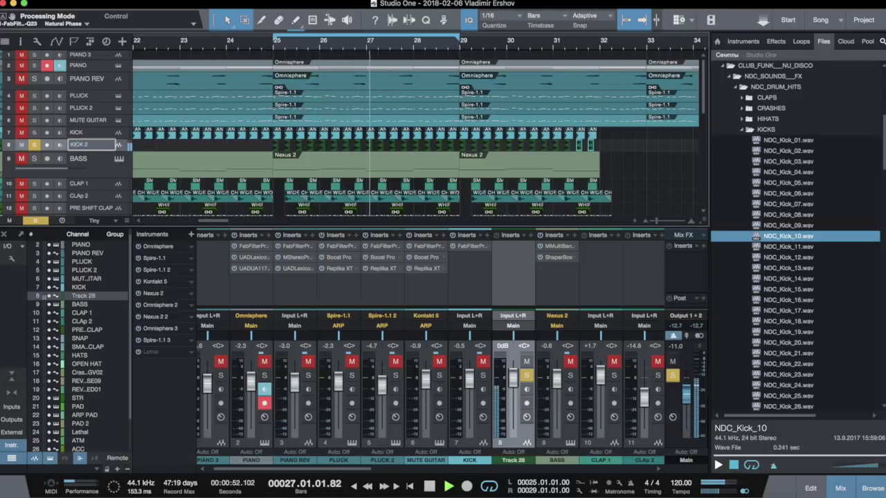
key("Return")
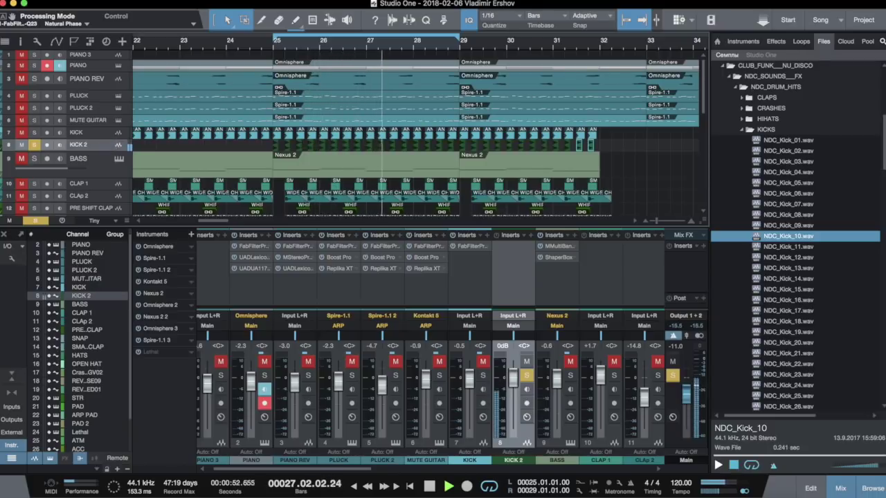
Step: Insert FabFilter Pro-Q 2 in Natural Phase mode on KICK 2 and play the loop through it
key("F3")
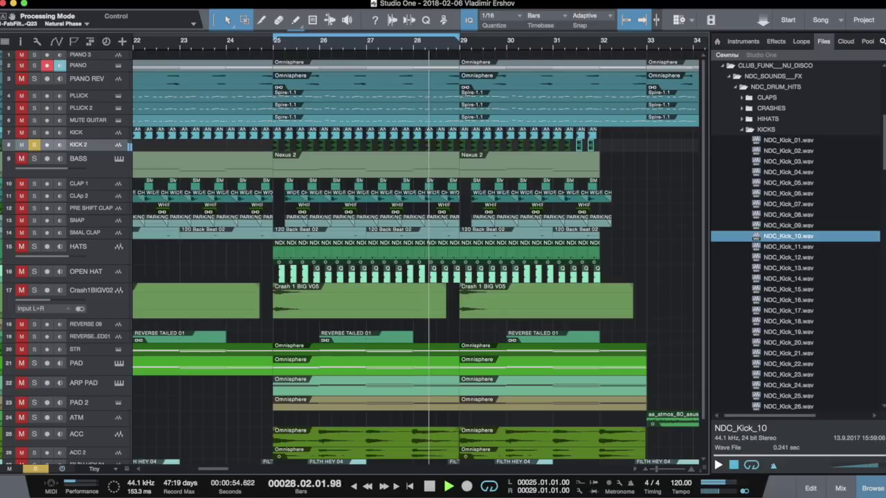
key("F3")
key("space")
left_click(523, 250)
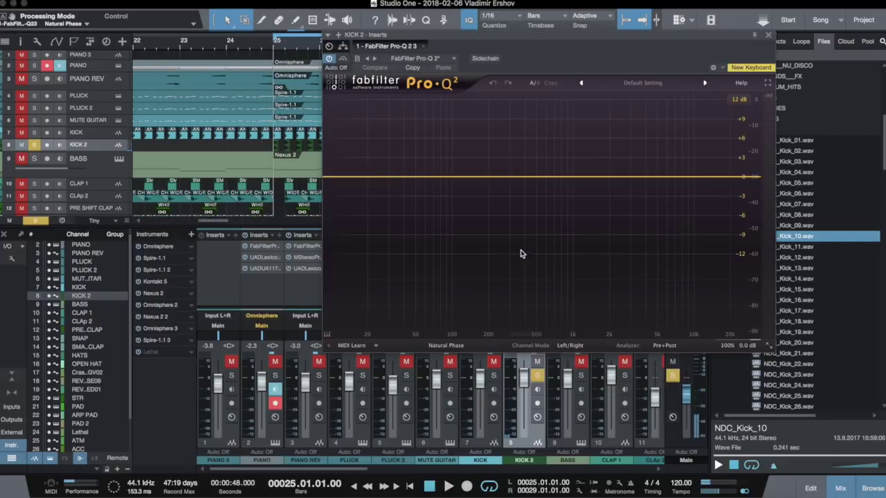
key("space")
key("space")
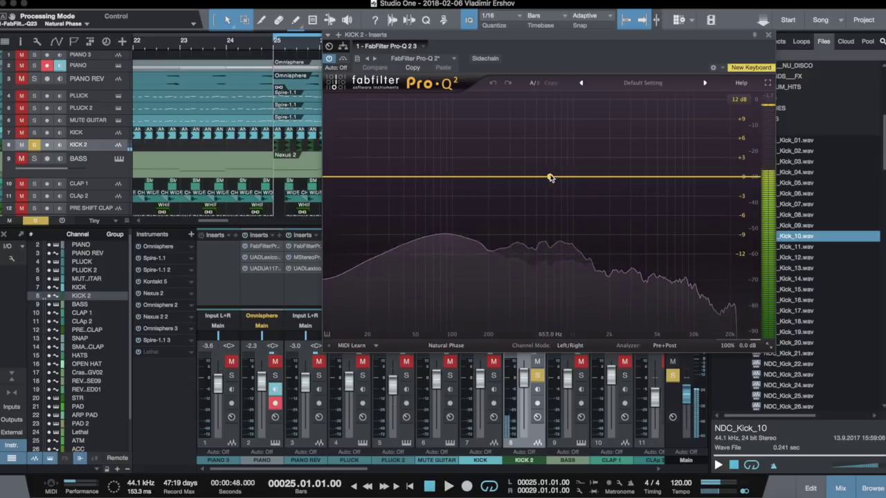
Step: Add an EQ band at about 109 Hz in KICK 2's Pro-Q 2 and change its shape to Low Cut
left_click(456, 183)
left_click(380, 293)
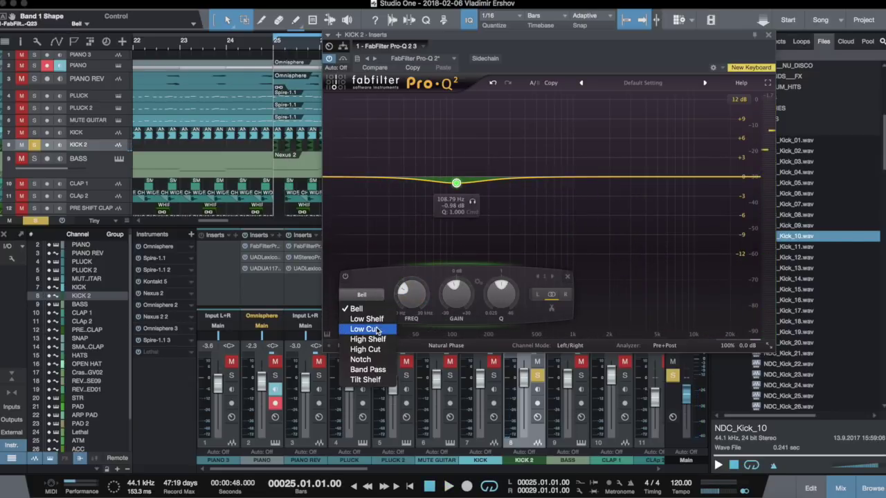
left_click(368, 330)
left_click(446, 345)
left_click(462, 373)
key("space")
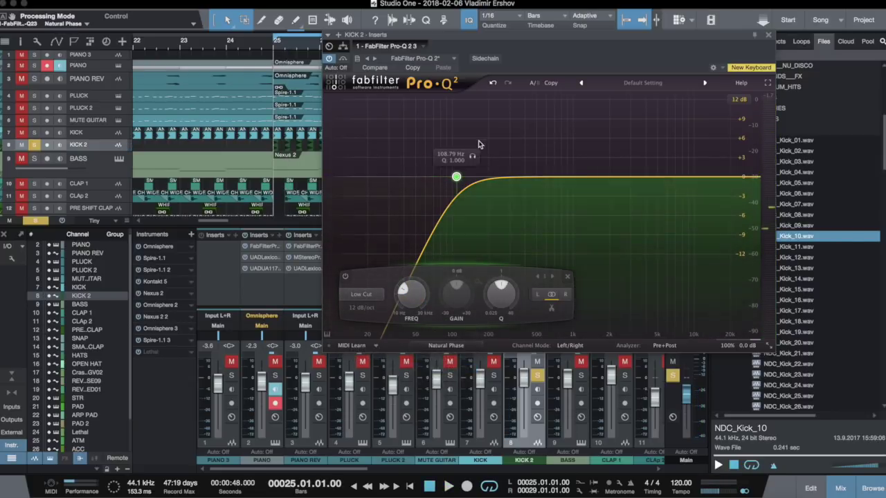
Step: Raise the low cut's frequency, add a high-mid bell boost of about 3 dB and a high shelf of -9.14 dB at 11400 Hz
left_click_drag(456, 177, 531, 161)
left_click_drag(686, 179, 706, 201)
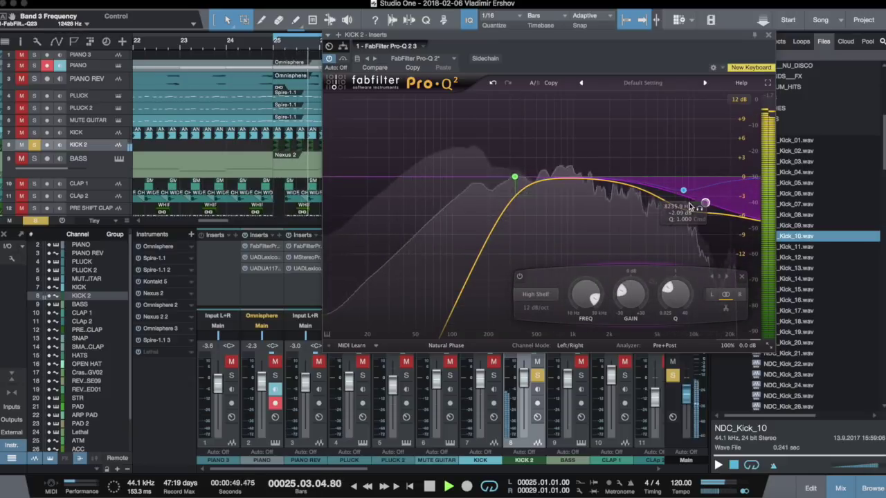
left_click_drag(672, 178, 668, 159)
left_click_drag(704, 202, 698, 211)
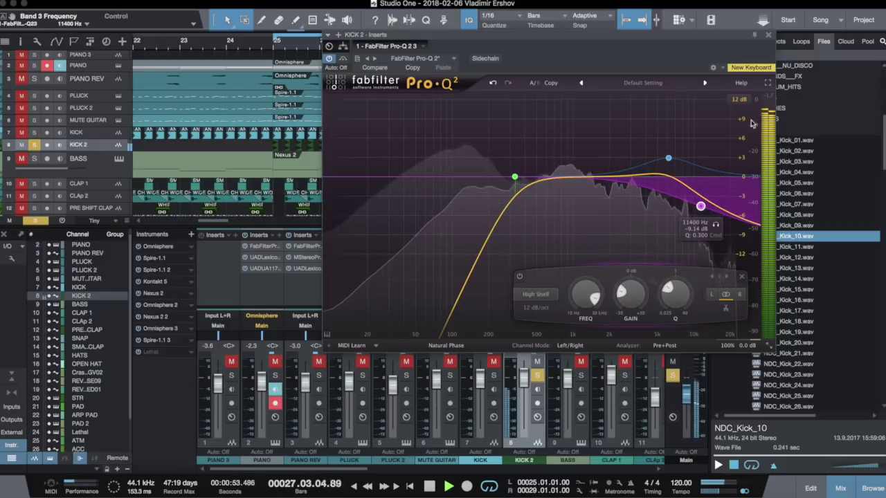
left_click(767, 35)
Step: Solo KICK together with KICK 2 and balance them, setting KICK 2 to -2.0 dB and KICK to -0.9 dB
left_click(496, 376)
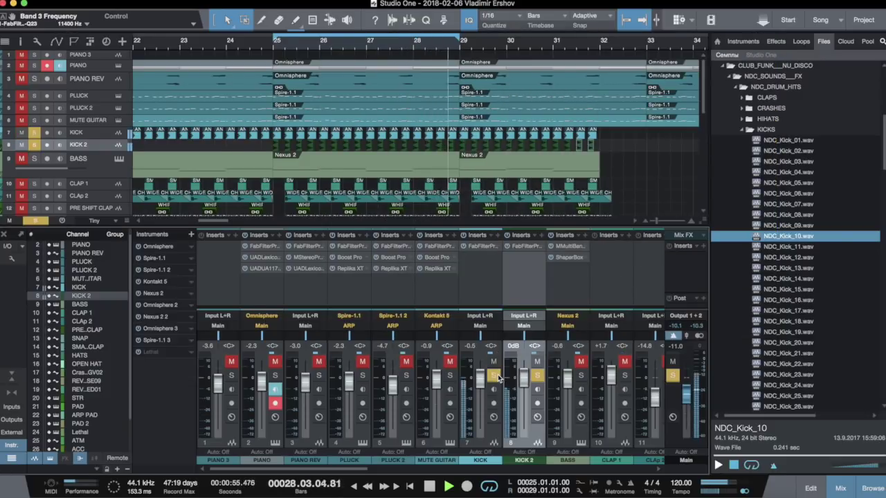
left_click_drag(524, 385, 524, 389)
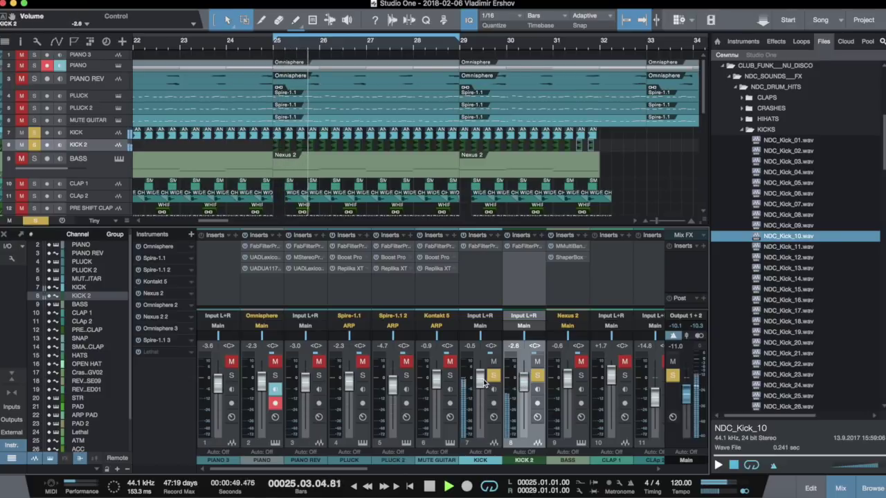
left_click(495, 435)
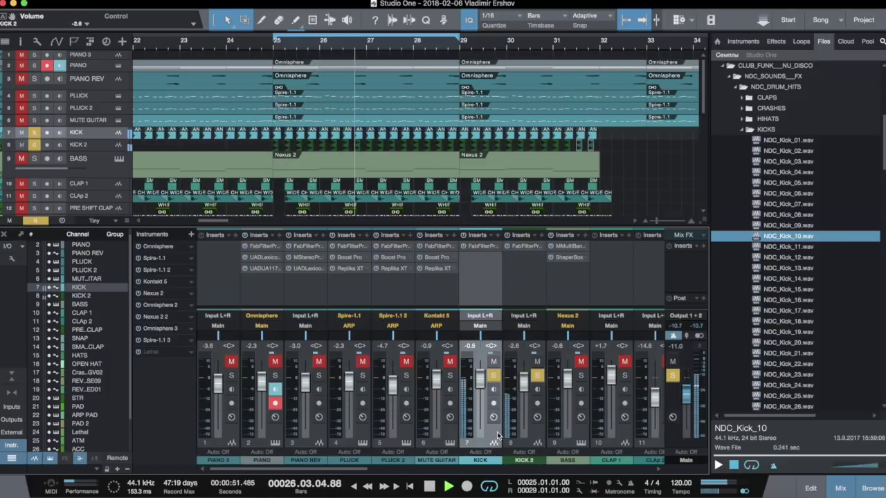
left_click(482, 247)
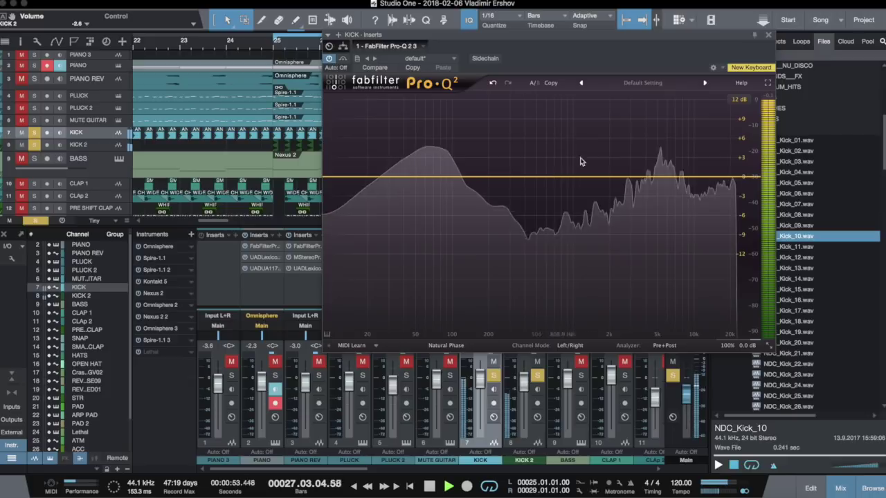
left_click(765, 31)
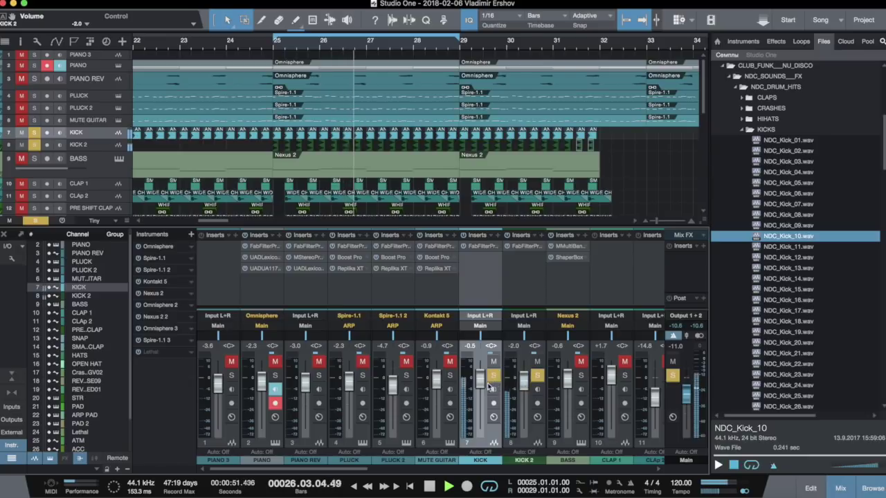
left_click_drag(482, 387, 504, 407)
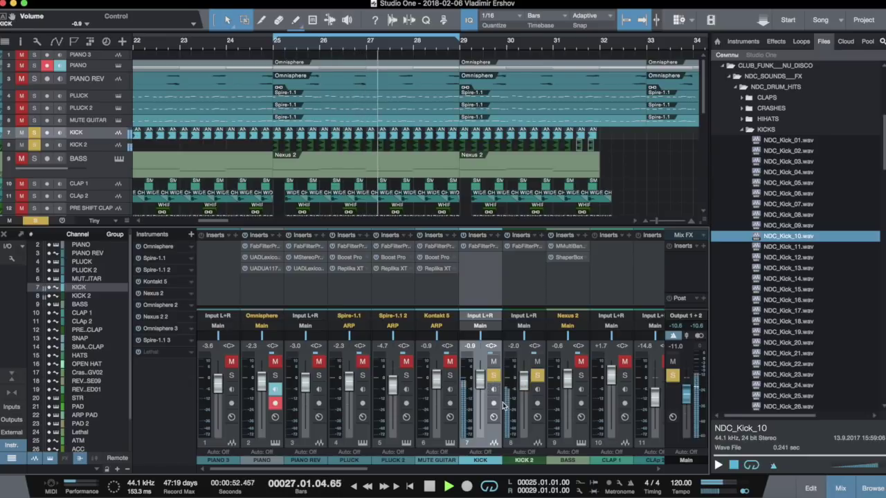
left_click(536, 440, "shift")
key("space")
right_click(537, 439)
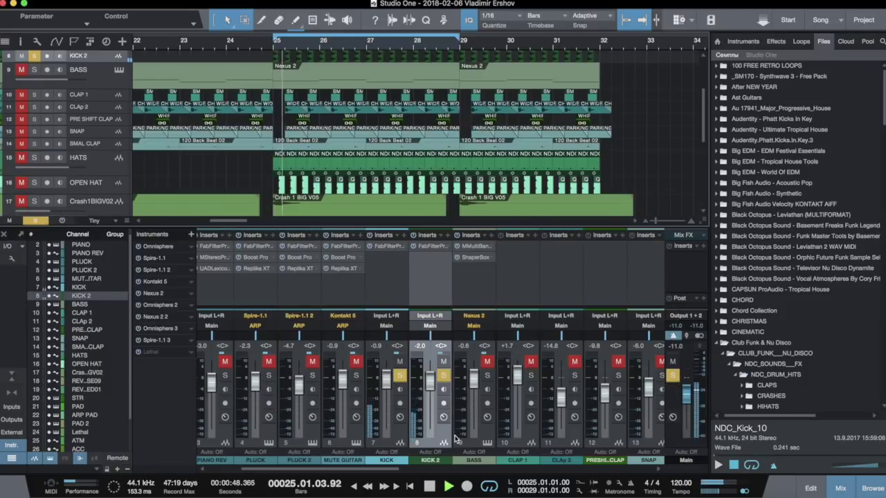
right_click(458, 374)
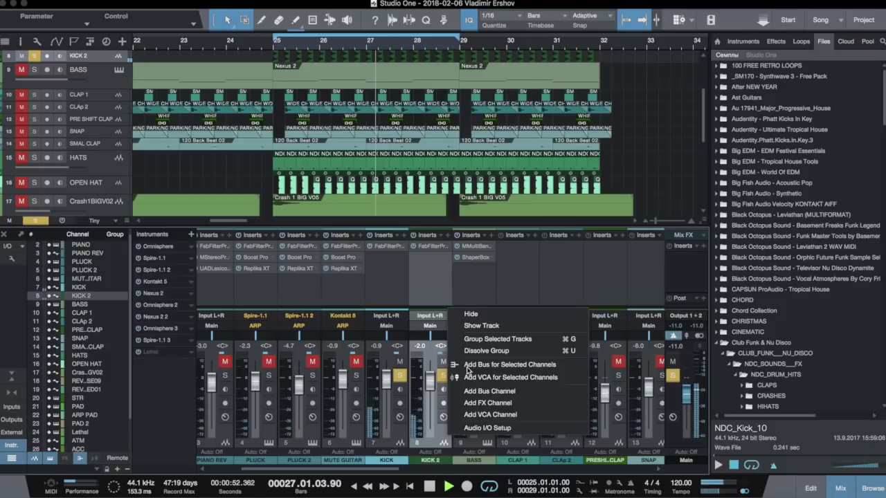
left_click(424, 420)
left_click(397, 435)
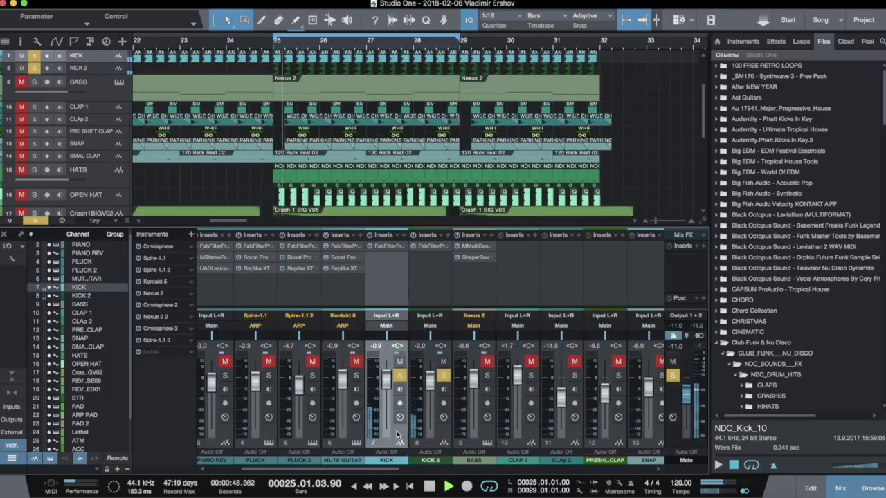
left_click(444, 433, "shift")
right_click(407, 404)
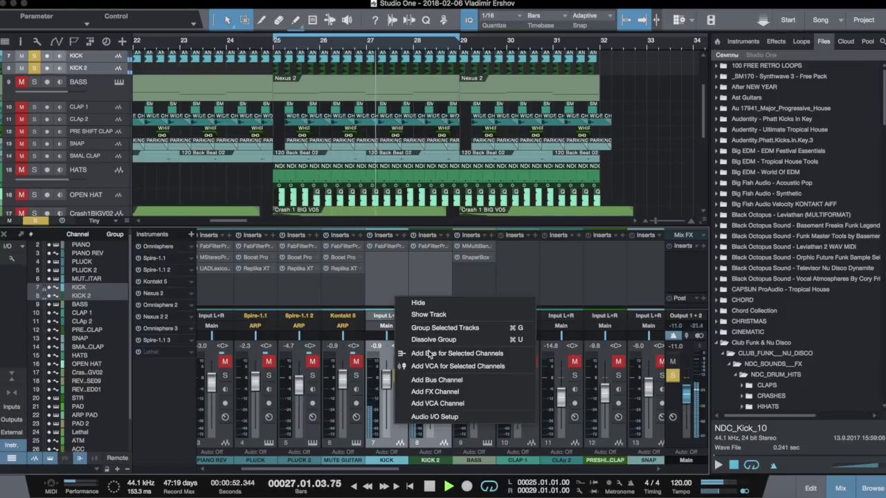
left_click(445, 434)
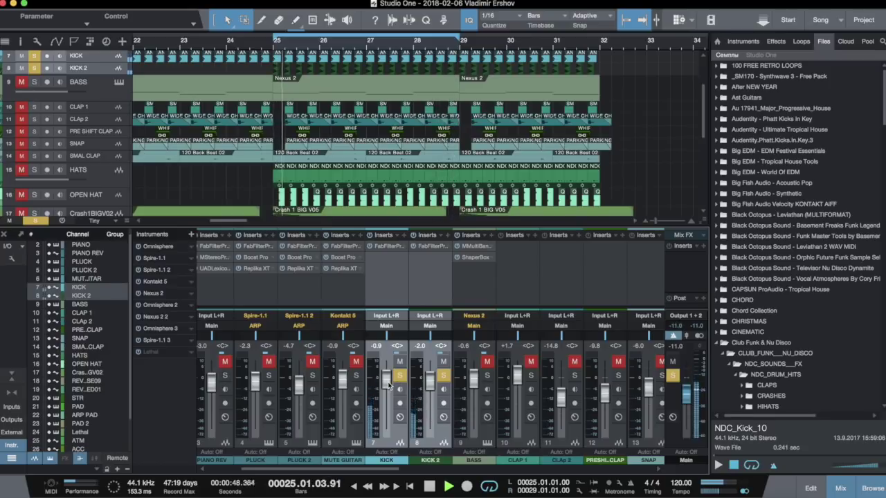
Step: Collapse the Club Funk & Nu Disco sample folder and unsolo both kicks to play the loop as a full mix
key("space")
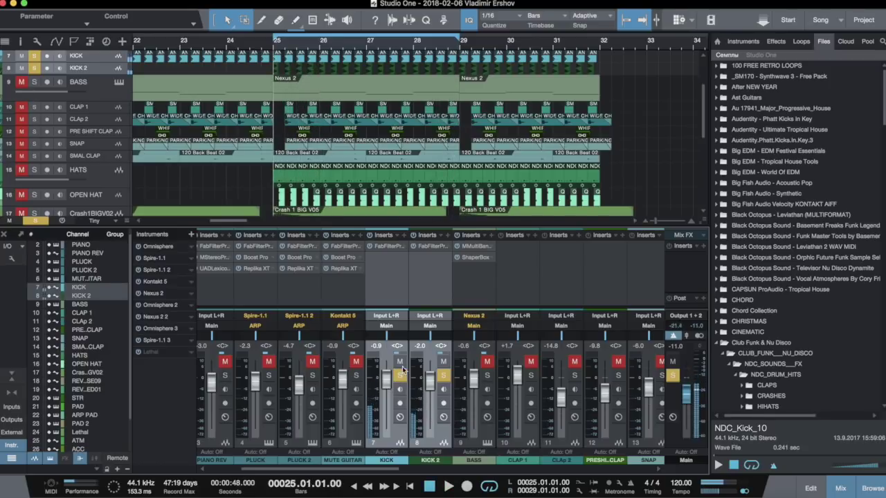
key("space")
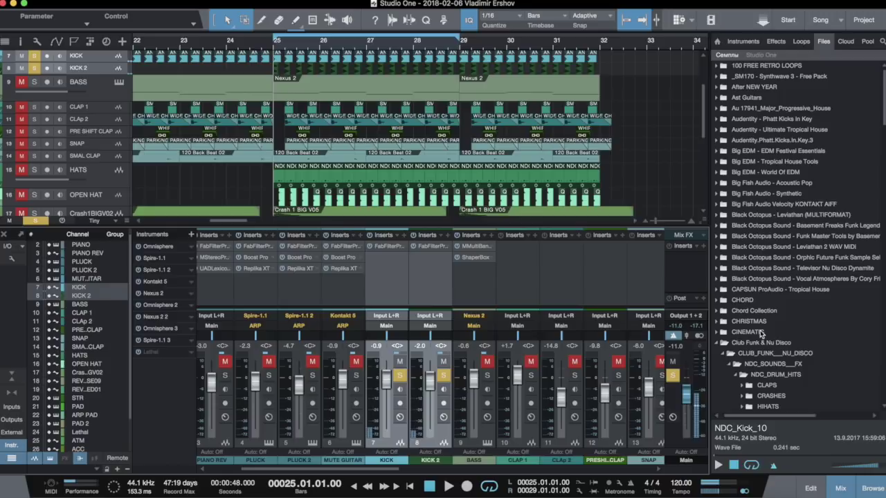
double_click(764, 343)
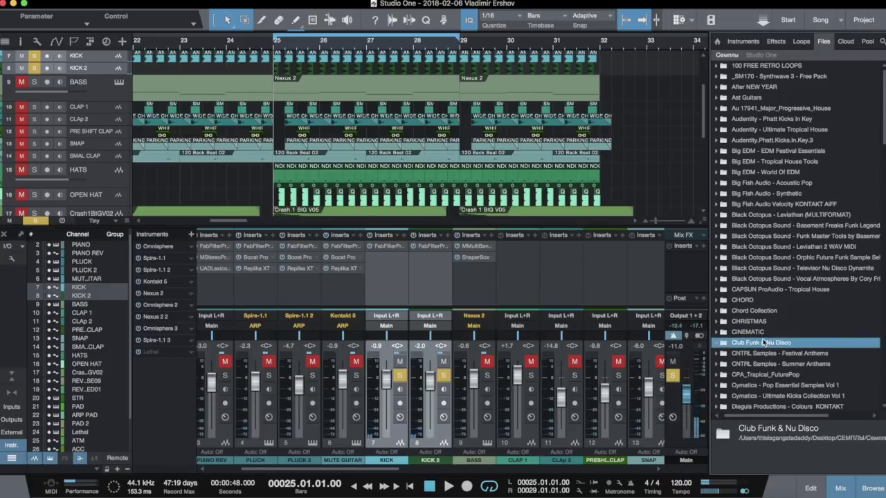
left_click(673, 375)
key("space")
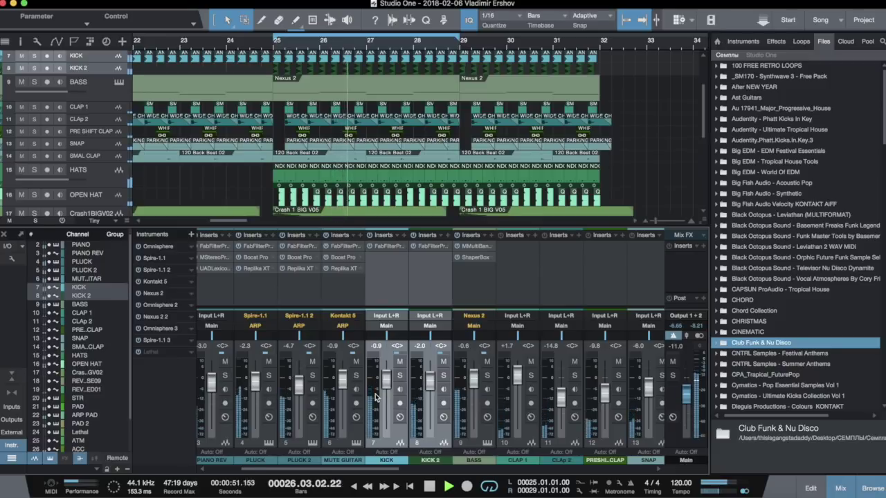
Step: Show the effects browser and compare the two kicks in solo against the full mix
left_click(399, 376)
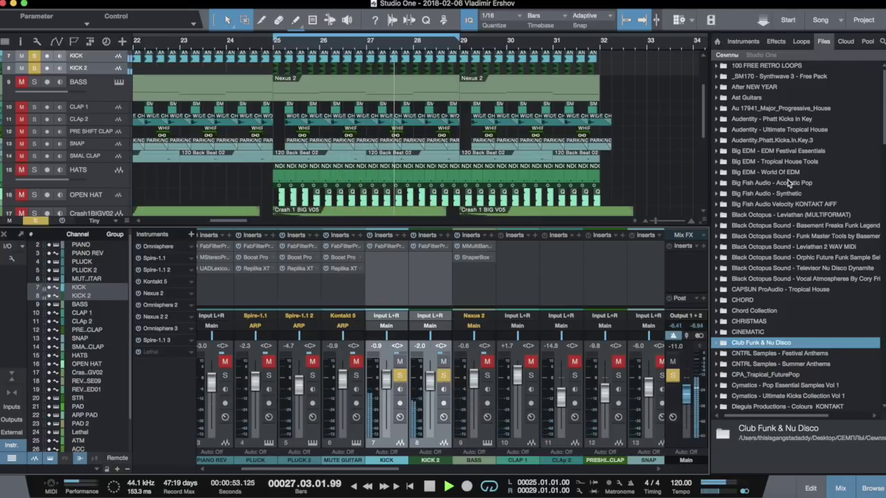
left_click(777, 41)
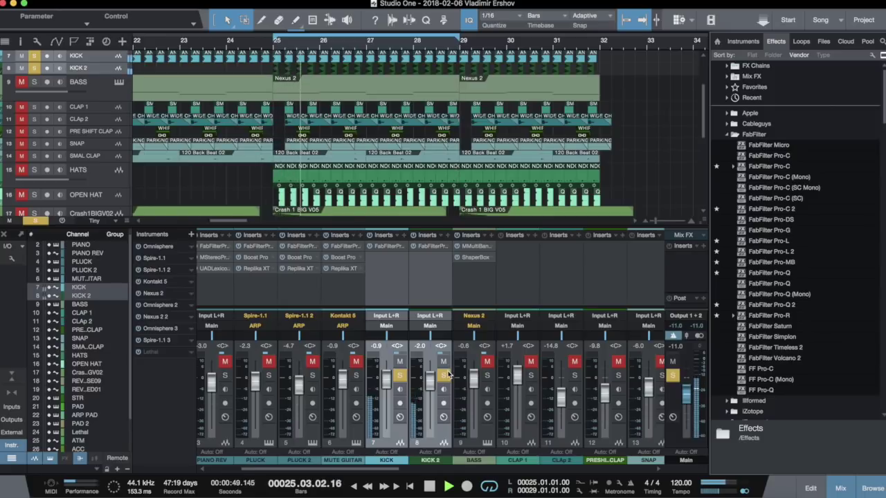
left_click(397, 376)
left_click(397, 376)
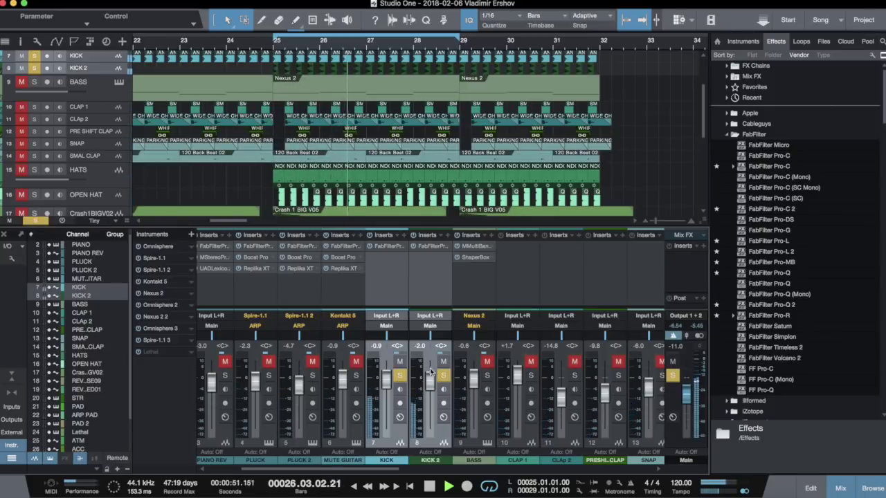
left_click(442, 363)
left_click(441, 362)
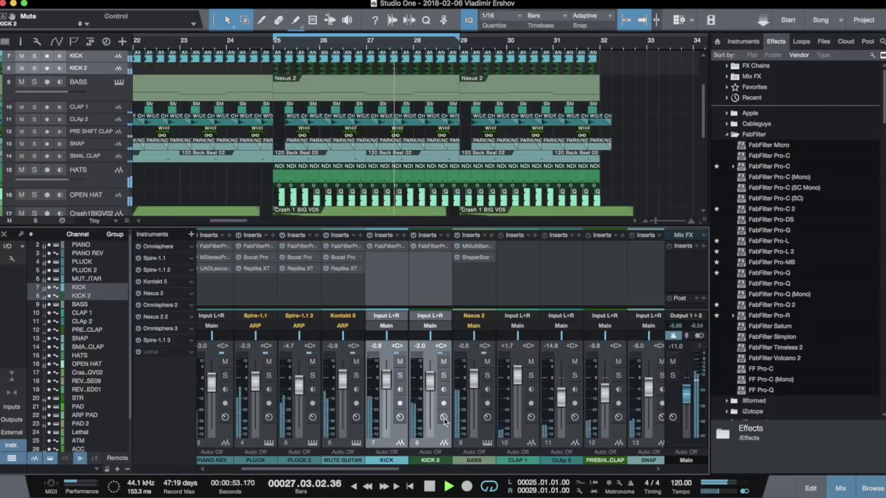
Step: Solo only KICK and insert Transient Master on it with Attack at 20.0 %
left_click(405, 437)
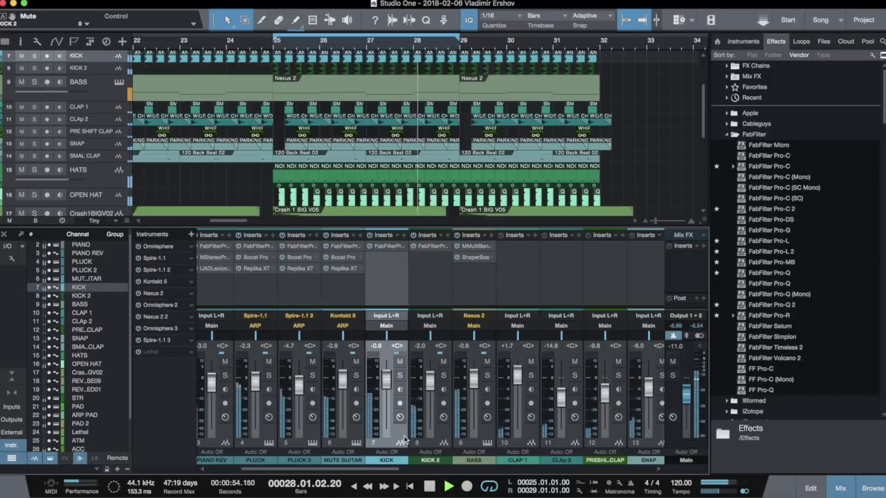
left_click(400, 376)
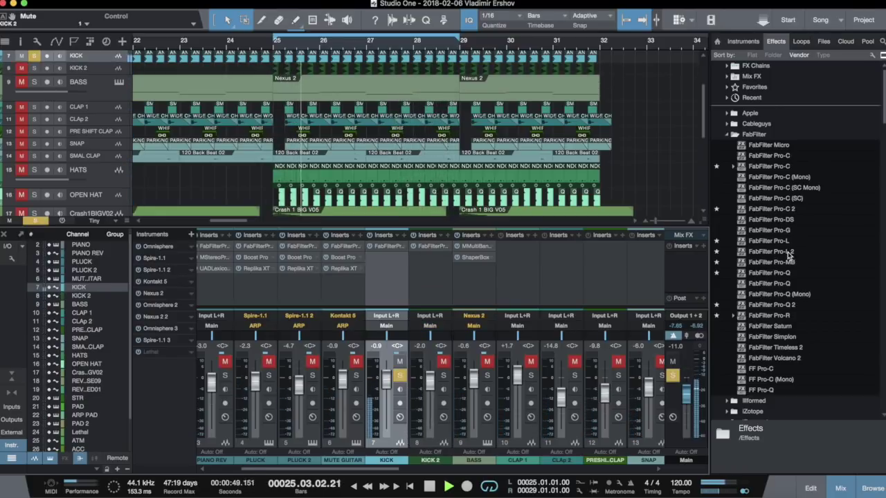
left_click_drag(771, 241, 388, 257)
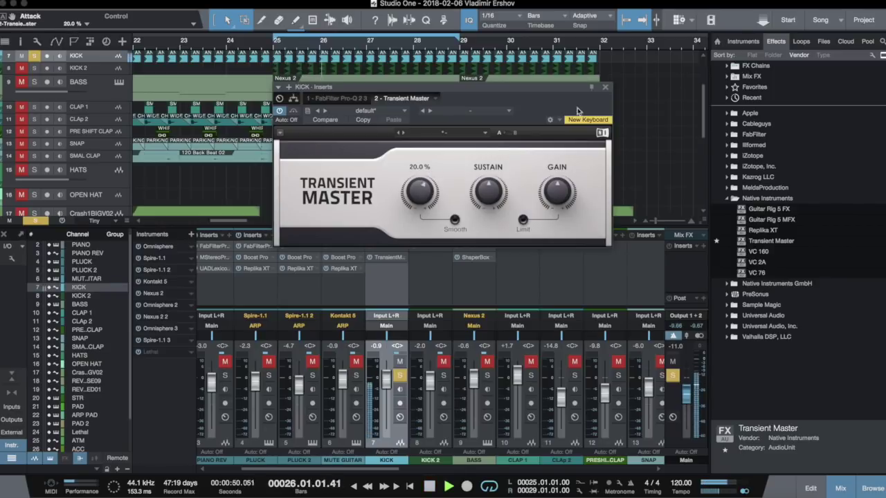
left_click(605, 87)
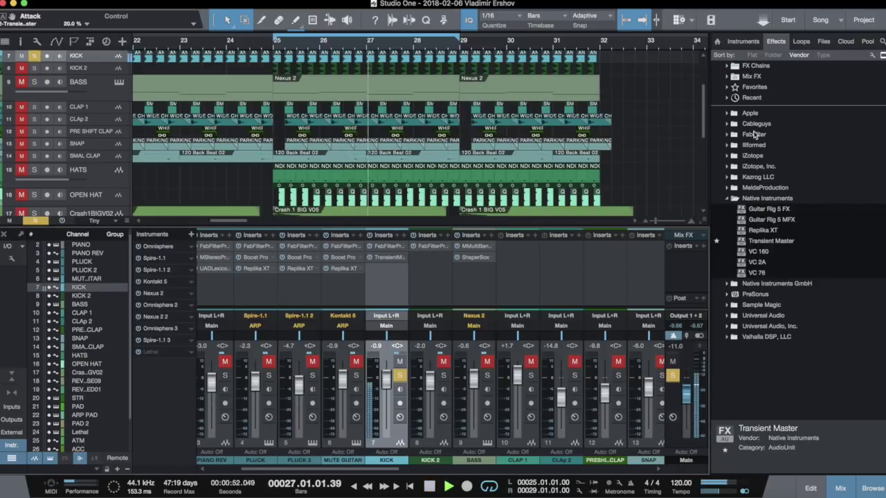
Step: Insert FabFilter Pro-C on KICK with threshold about -11.9 dB, attack about 17.7 ms, a longer release and dry level -17.62 dB
left_click(754, 136)
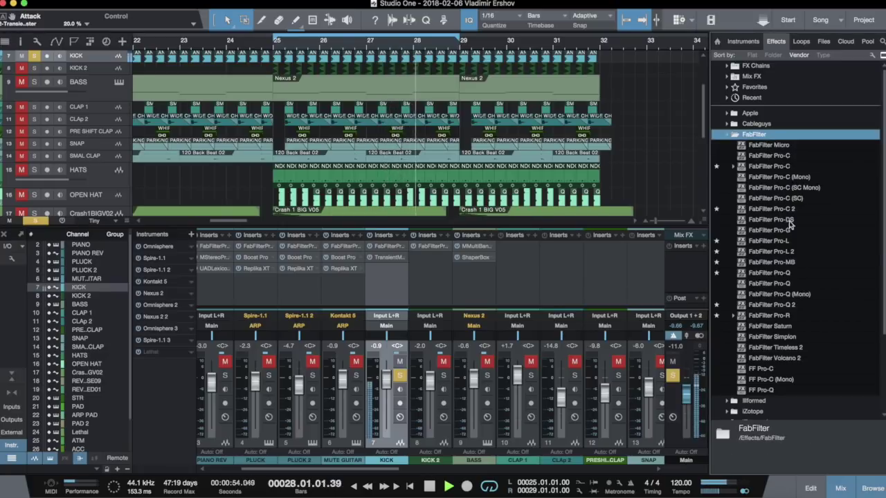
left_click_drag(778, 168, 386, 287)
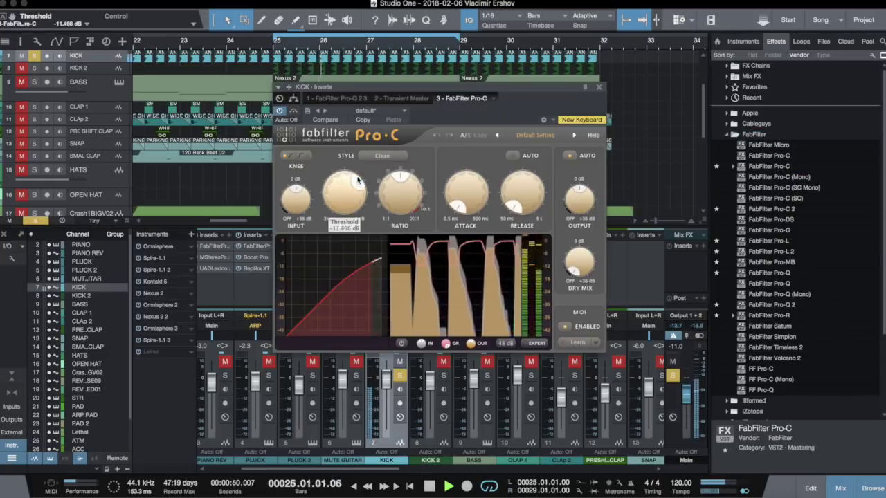
left_click_drag(465, 195, 469, 140)
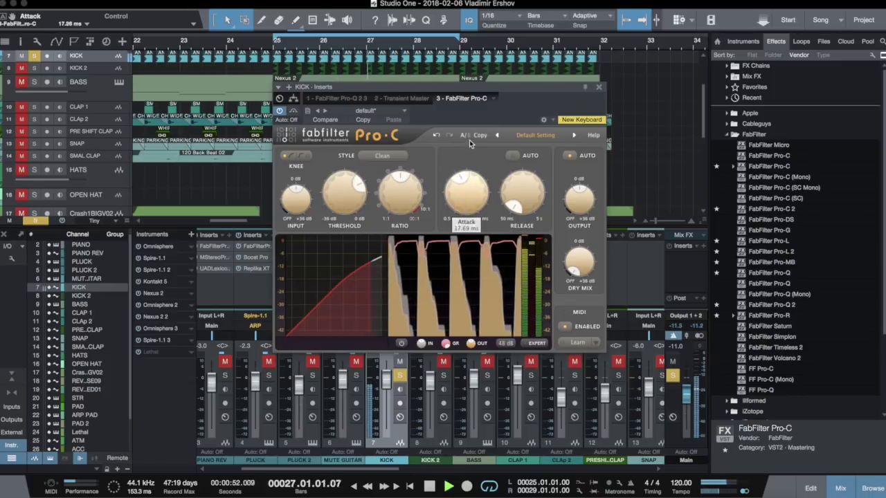
left_click_drag(522, 196, 517, 178)
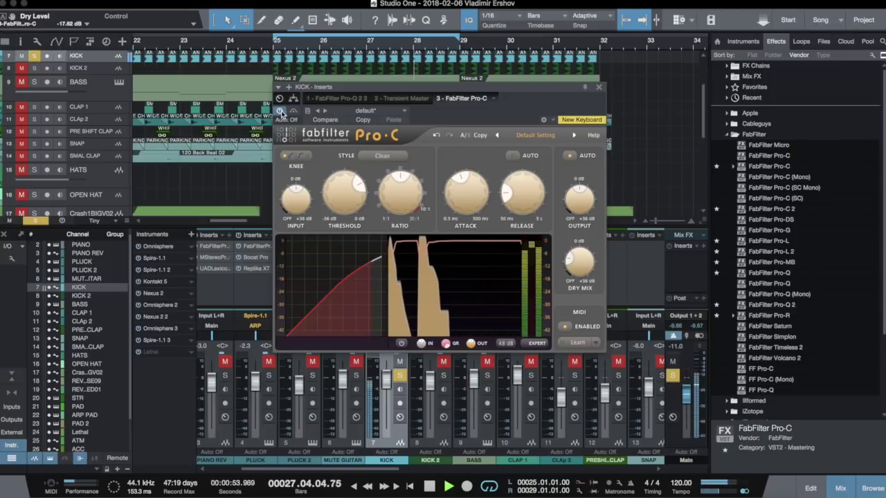
Step: Readjust KICK's Pro-C by raising the threshold and setting the dry level to -20.02 dB and the release to about 176 ms
left_click(513, 195)
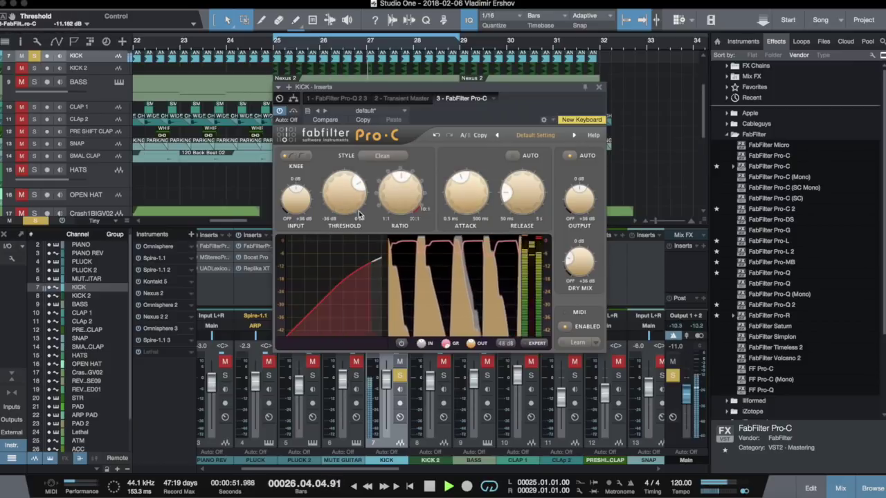
left_click_drag(356, 200, 349, 190)
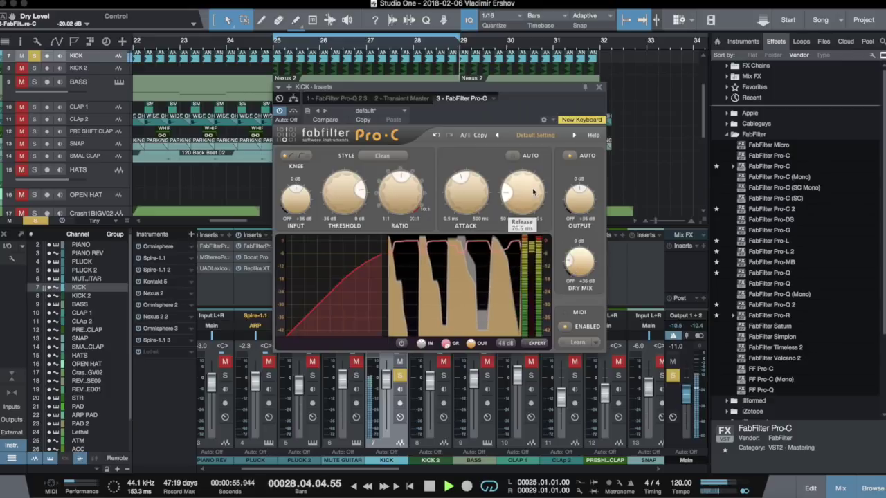
left_click_drag(524, 187, 526, 181)
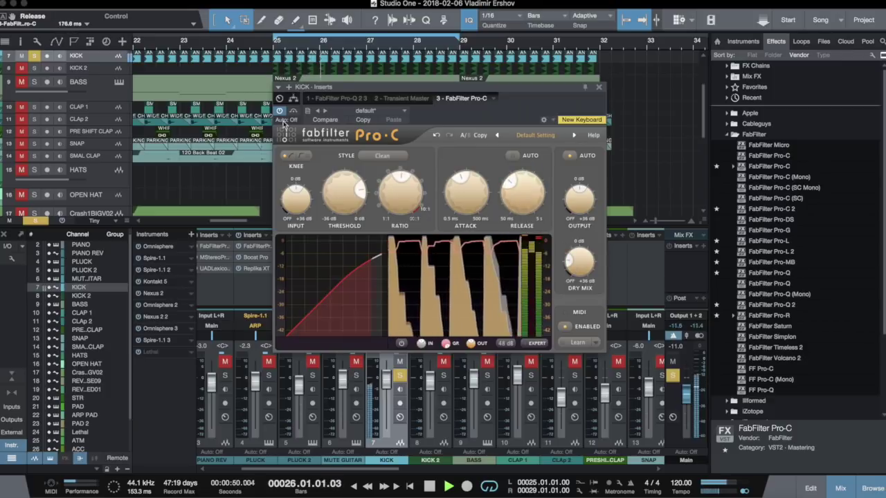
Step: Shorten the attack of KICK's Pro-C to about 17 ms and compare the kick with the compressor on and bypassed
left_click(279, 111)
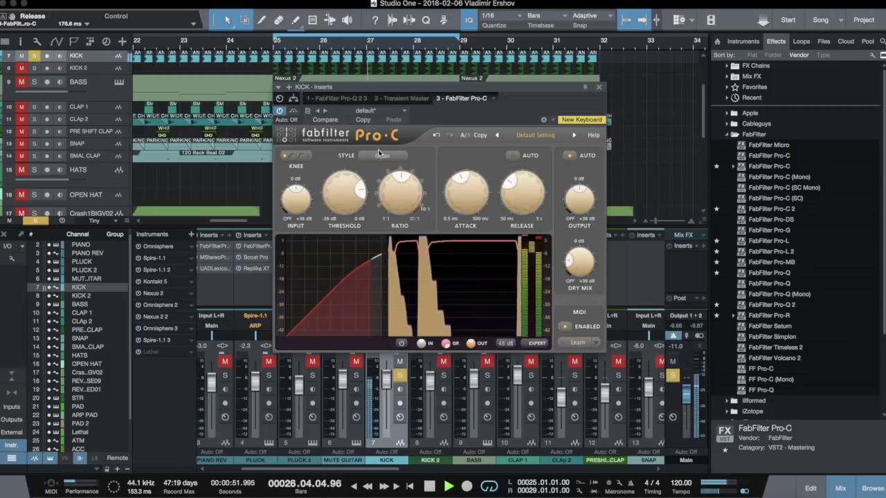
mouse_move(464, 198)
left_mouse_down()
mouse_move(460, 184)
mouse_move(461, 196)
left_mouse_up()
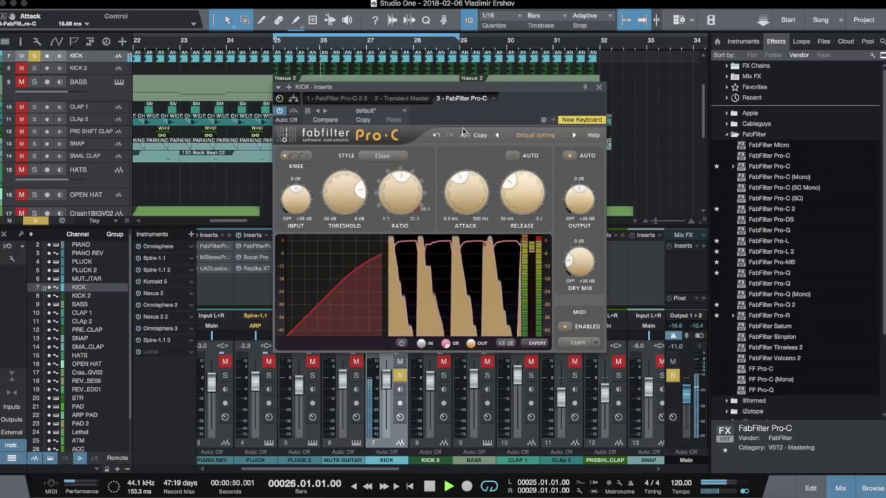
left_click(279, 111)
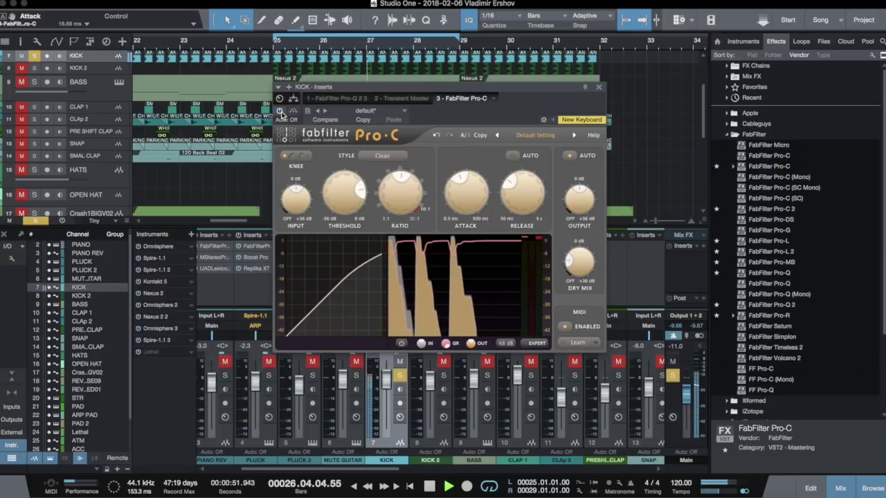
left_click(280, 111)
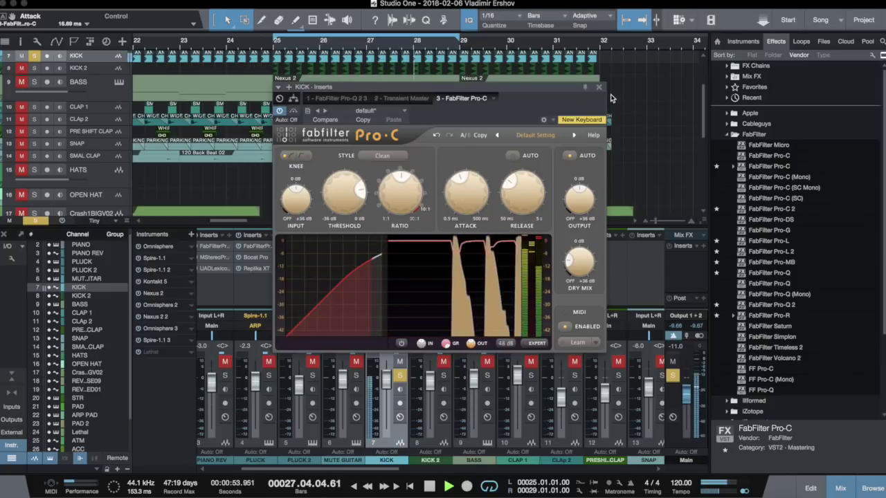
left_click(599, 87)
Step: Solo KICK 2 alongside KICK at -1.3 dB and copy KICK's Transient Master onto it with Attack at 22.0 %
left_click(443, 375)
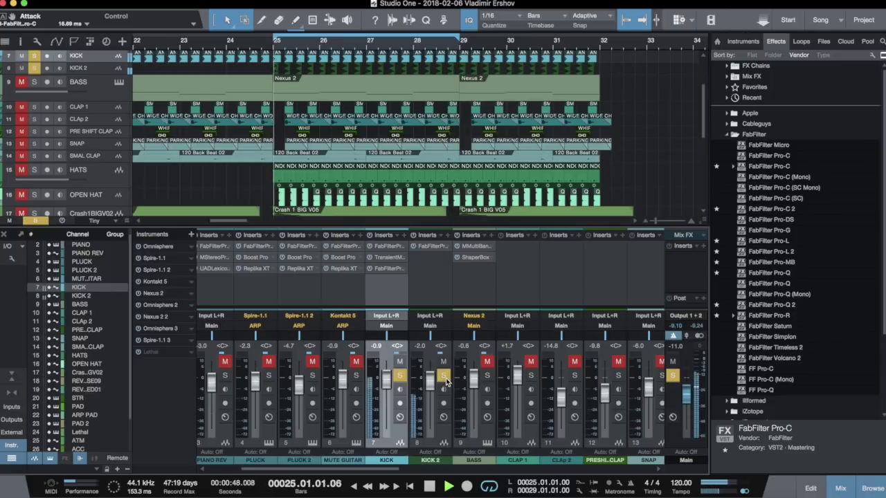
left_click_drag(430, 380, 430, 378)
left_click_drag(386, 262, 431, 259)
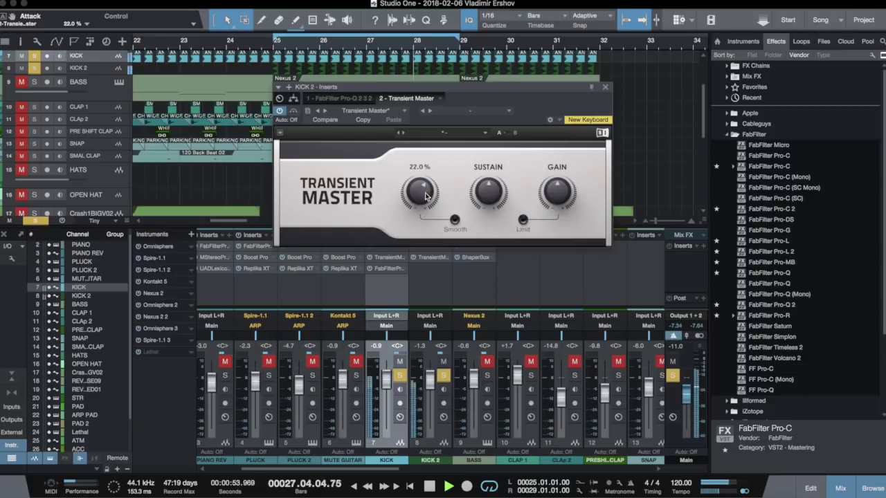
left_click(604, 88)
Step: Lower KICK 2's volume to -4.3 dB while playing it together with KICK
key("space")
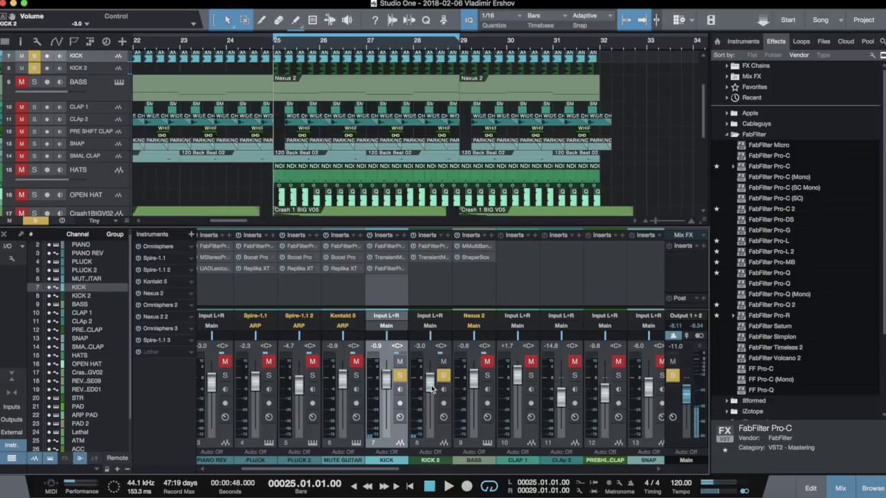
key("space")
scroll(432, 389, "down", 2)
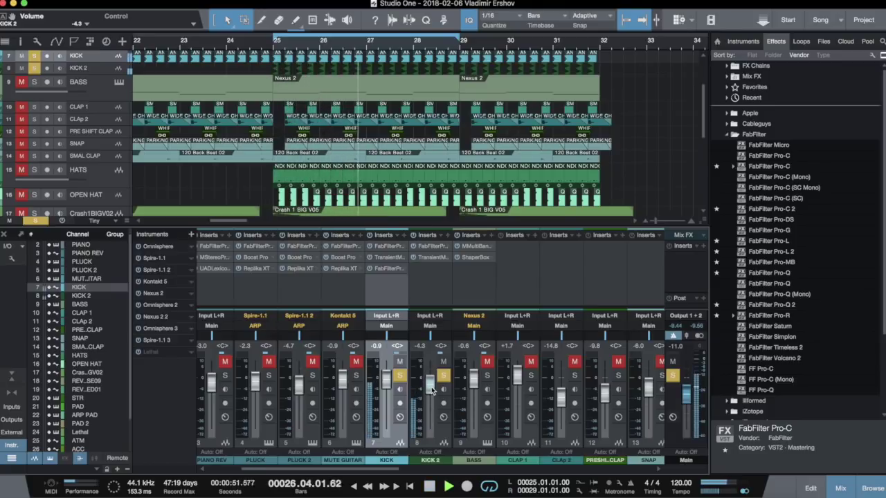
scroll(432, 390, "up", 1)
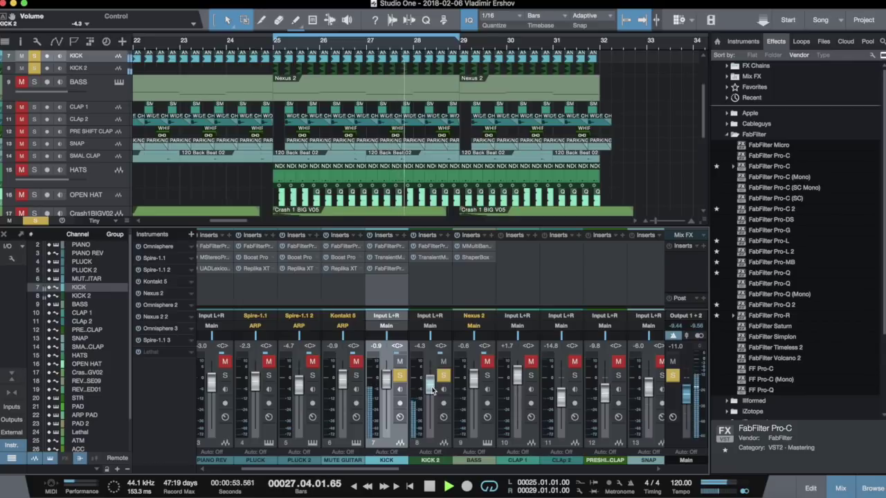
Step: Unsolo both kicks, play the full mix and hide the mixer to see the whole arrangement
left_click(671, 375)
key("space")
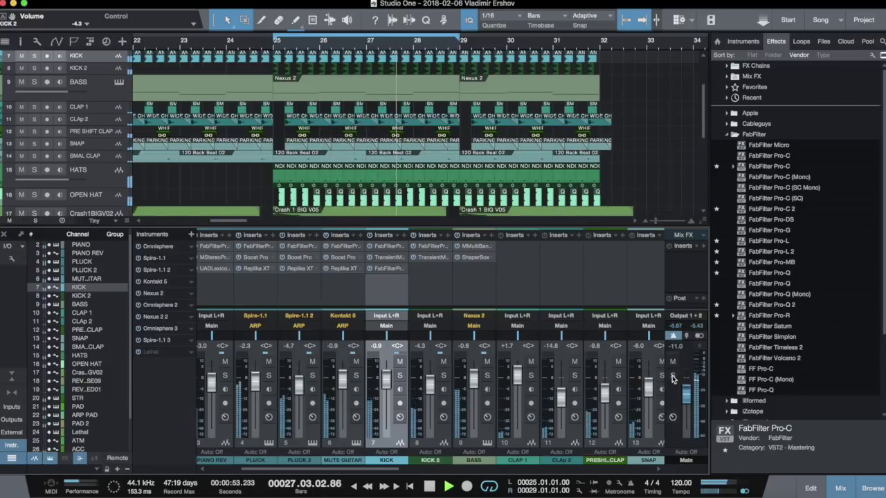
key("F3")
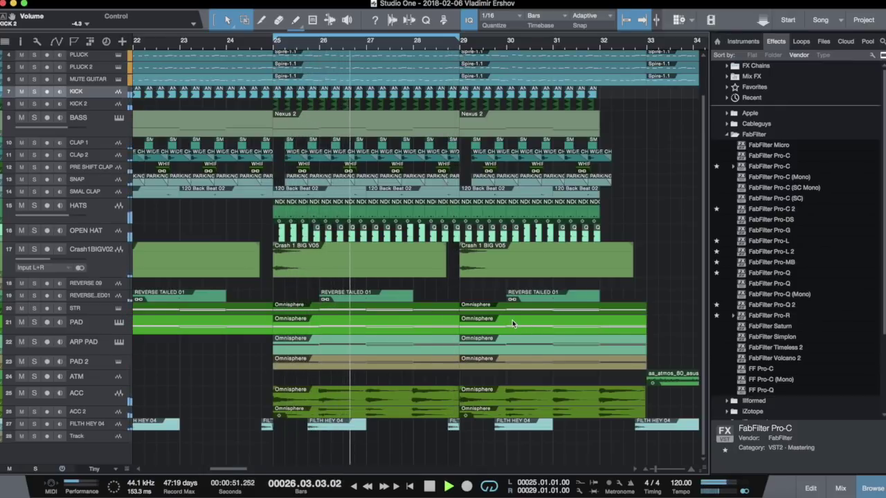
Step: Raise KICK 2's volume to -3.7 dB against the full mix, hide the mixer and stop playback
key("F3")
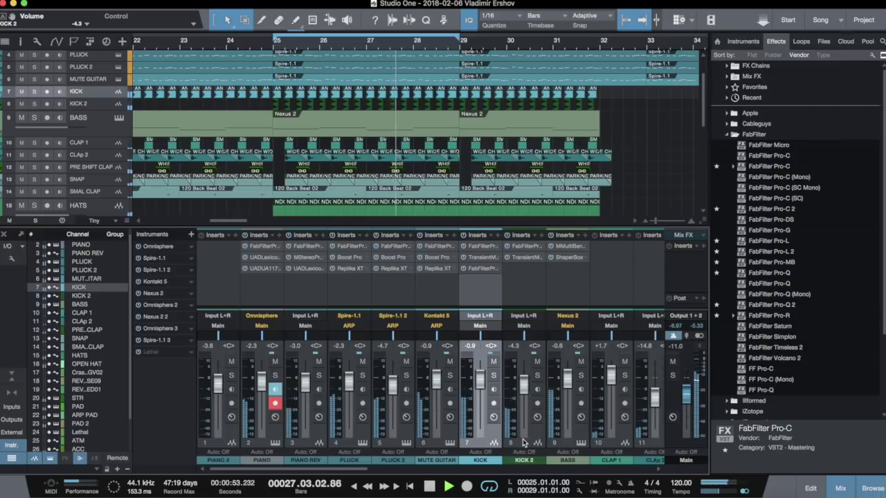
left_click_drag(524, 389, 524, 388)
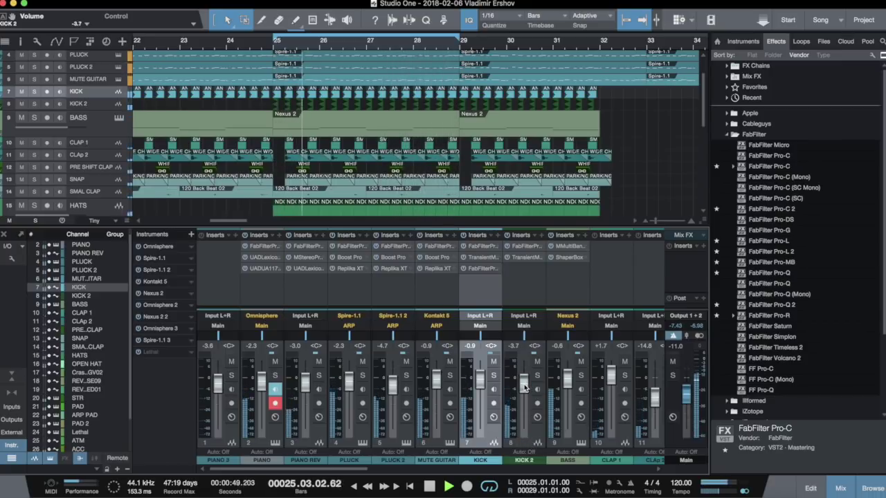
key("F3")
key("space")
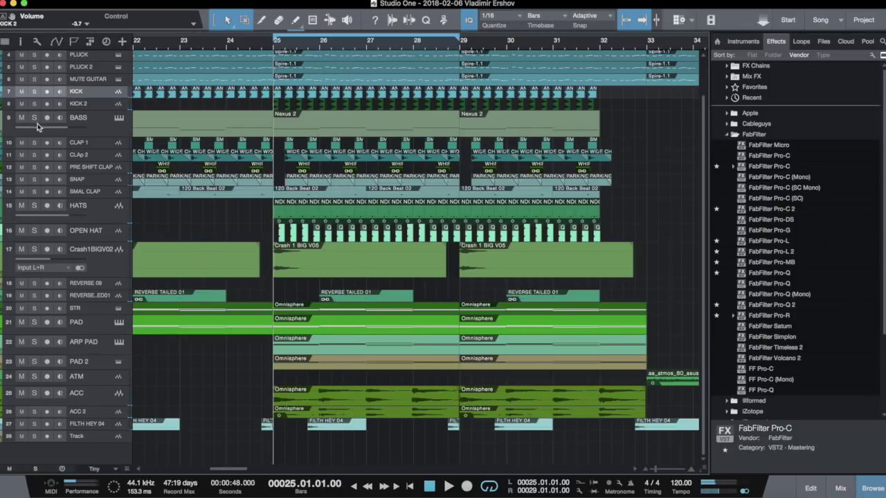
Step: Solo the BASS track, play it from bar 25 and show its channel in the mixer
key("space")
key("space")
left_click(35, 143)
key("space")
left_click(95, 131)
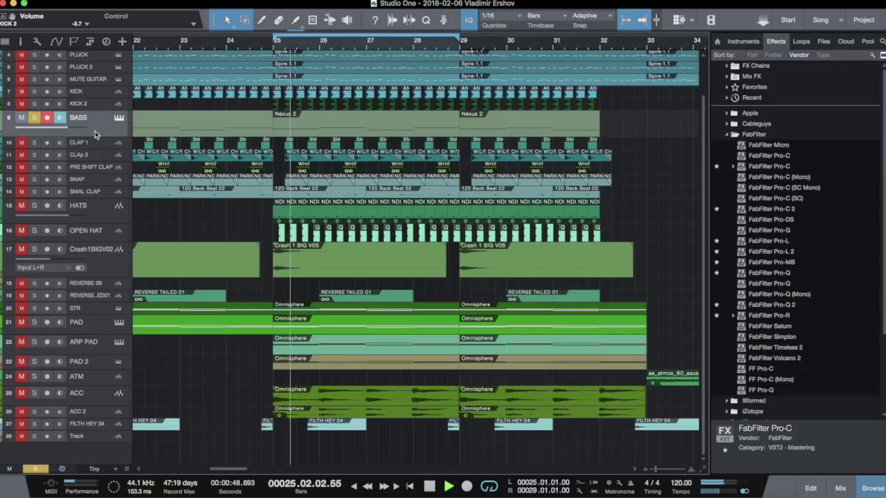
key("F3")
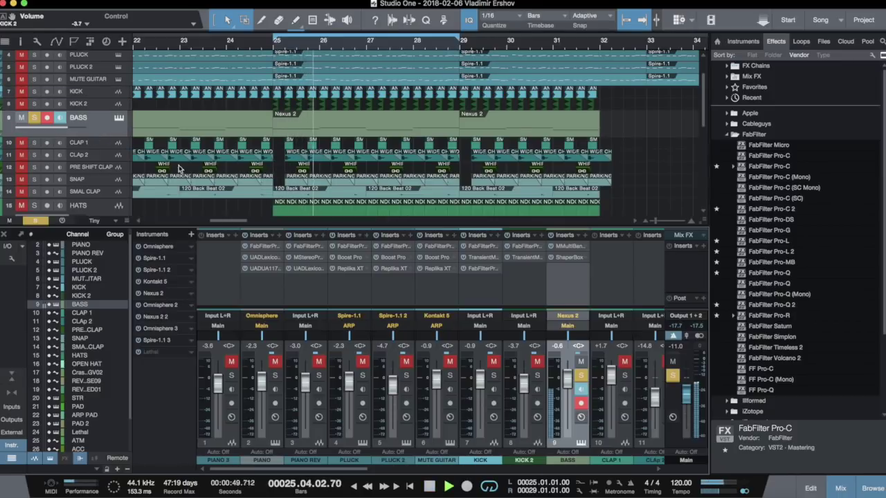
Step: Review BASS's MMultiBandSaturator and ShaperBox inserts and lower the BASS volume to -1.3 dB
left_click(565, 247)
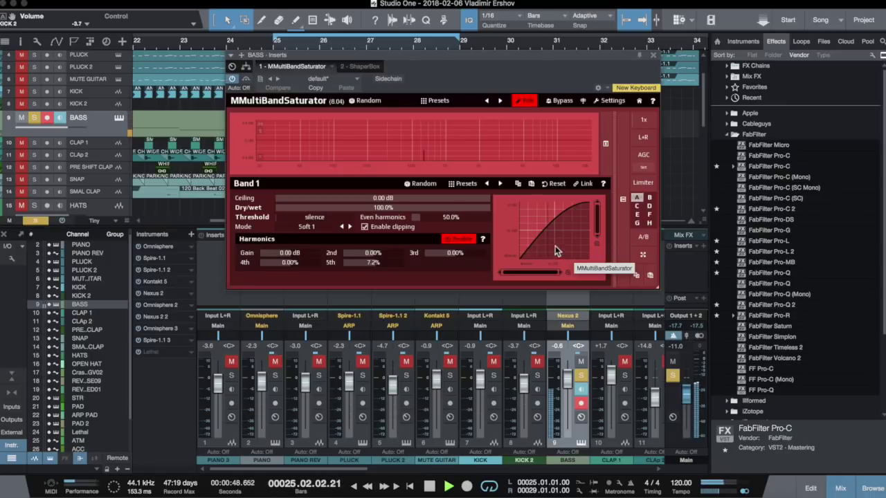
left_click(653, 55)
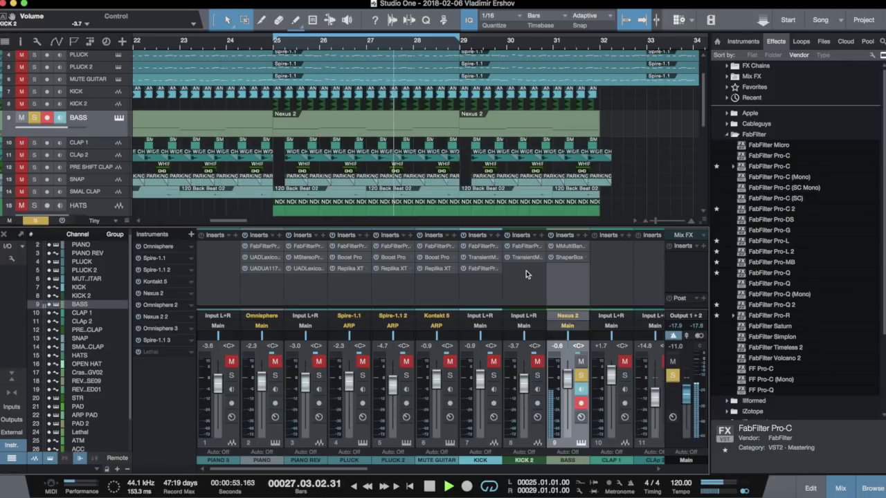
left_click(562, 258)
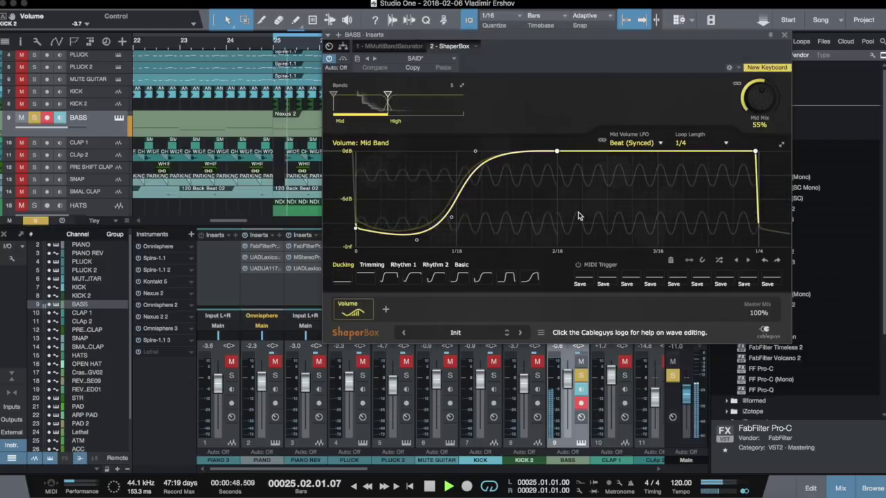
left_click(785, 36)
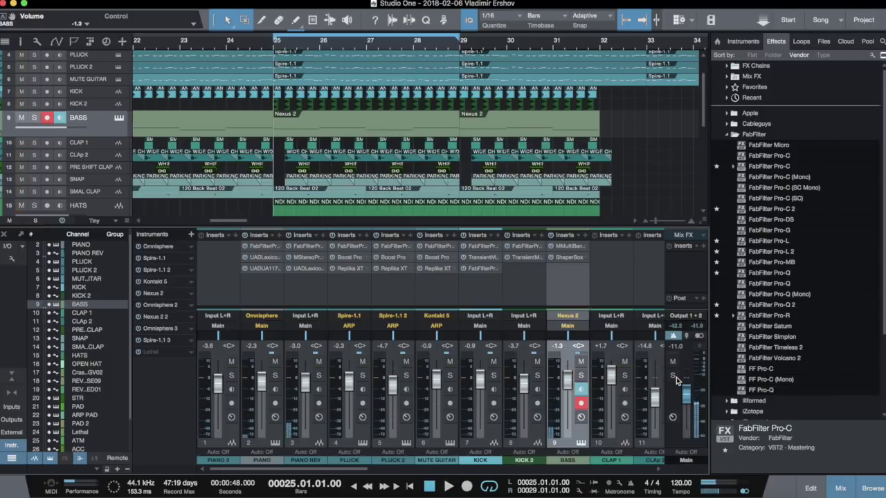
key("space")
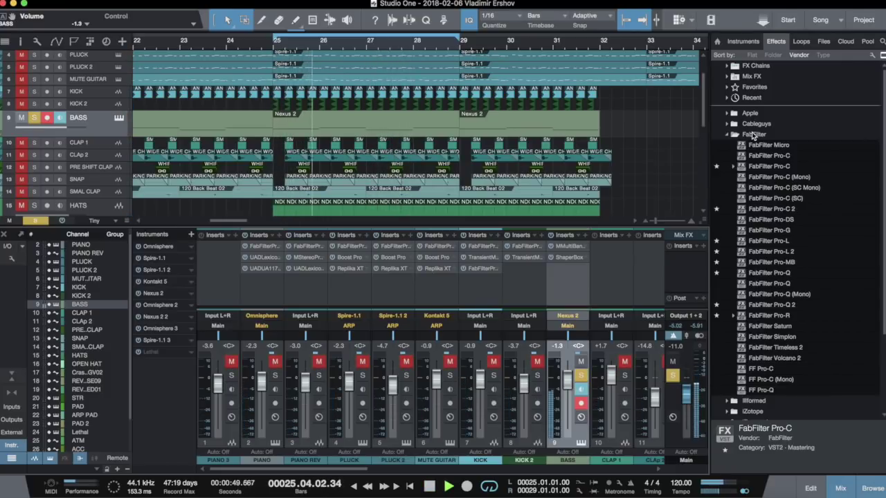
Step: Insert UAD Pultec-Pro Legacy on the soloed BASS before ShaperBox, with low frequency at 60 CPS and LF Boost at 2.85
left_click(752, 135)
key("space")
left_click(765, 254)
scroll(793, 294, "down", 10)
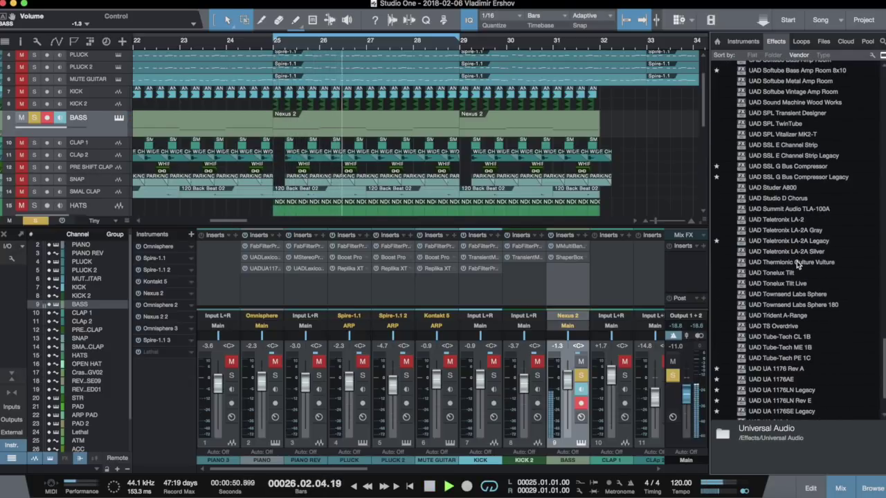
key("space")
left_click(674, 377)
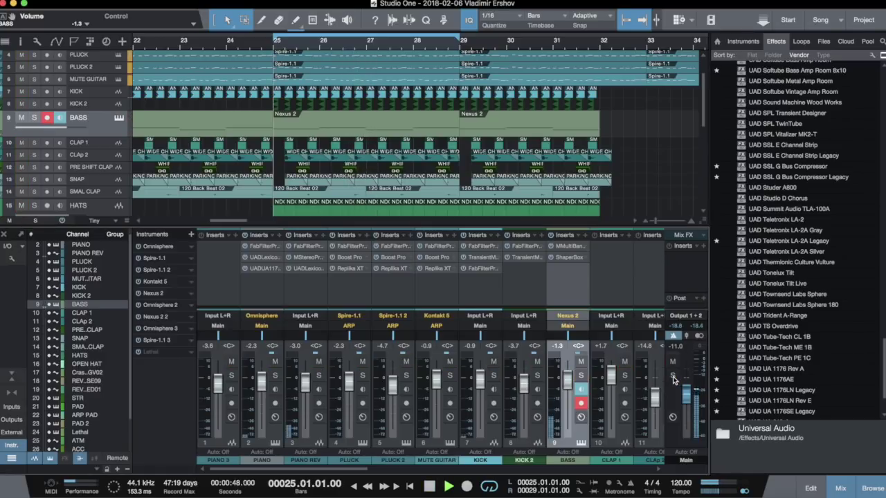
key("space")
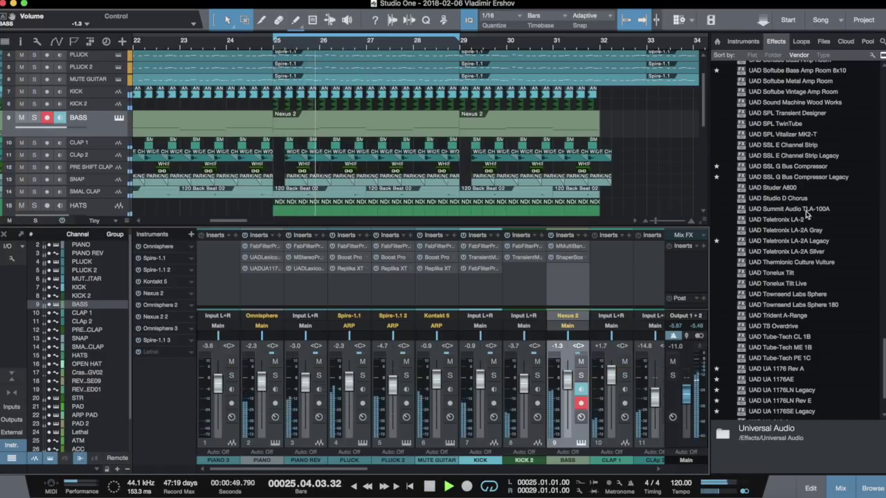
left_click(581, 376)
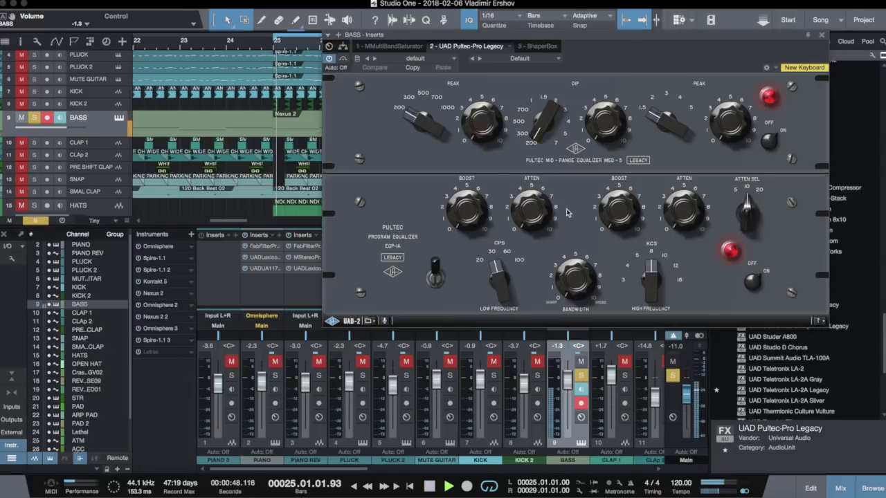
left_click_drag(505, 259, 511, 242)
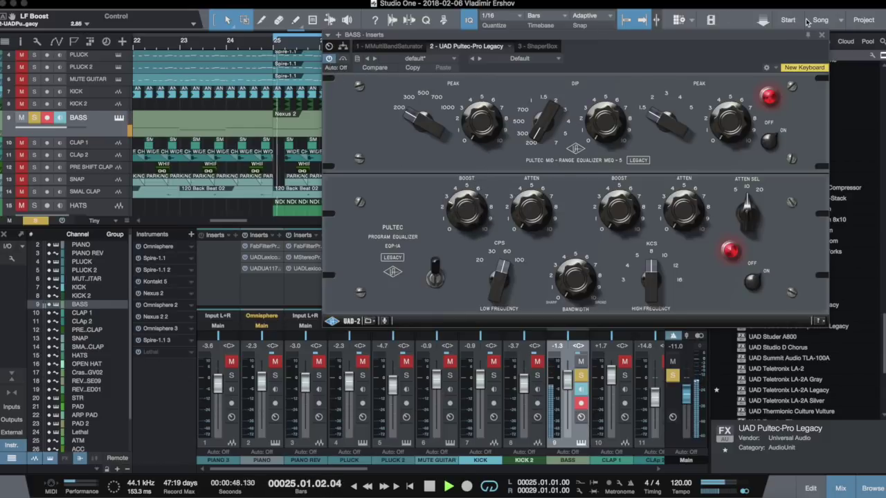
left_click(822, 34)
Step: Unsolo BASS, lower its volume to -1.6 dB within the full mix and hide the mixer
left_click(672, 375)
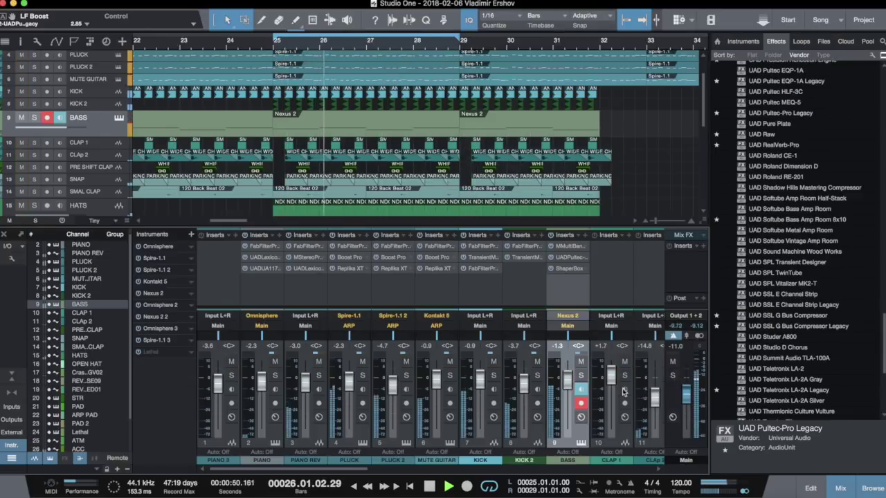
left_click_drag(567, 380, 572, 388)
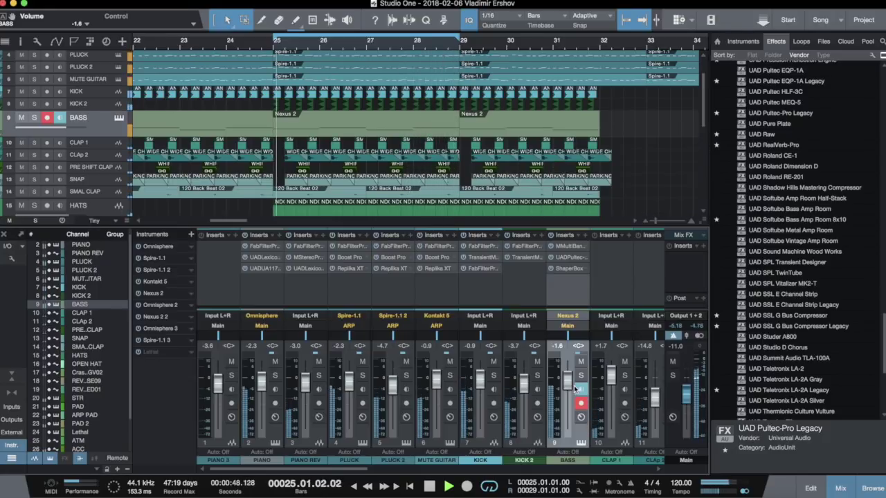
key("F3")
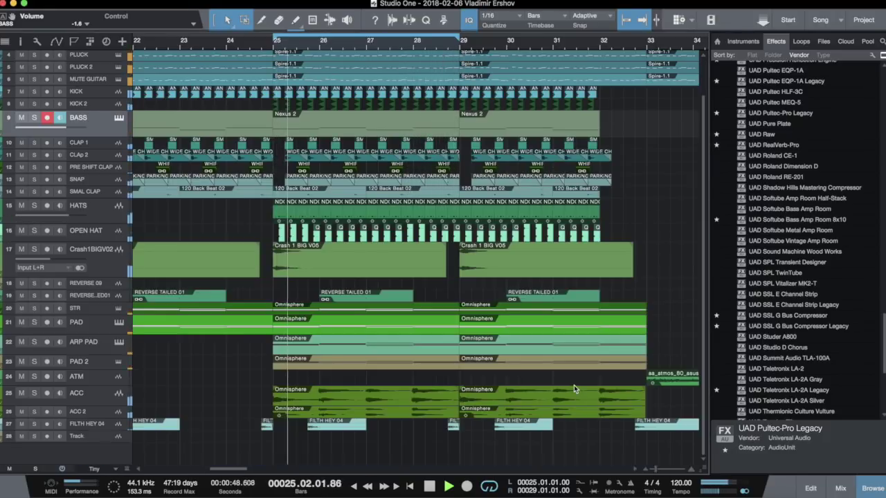
Step: Solo CLAP 1 and raise its volume to +3.9 dB in the mixer
left_click(33, 142)
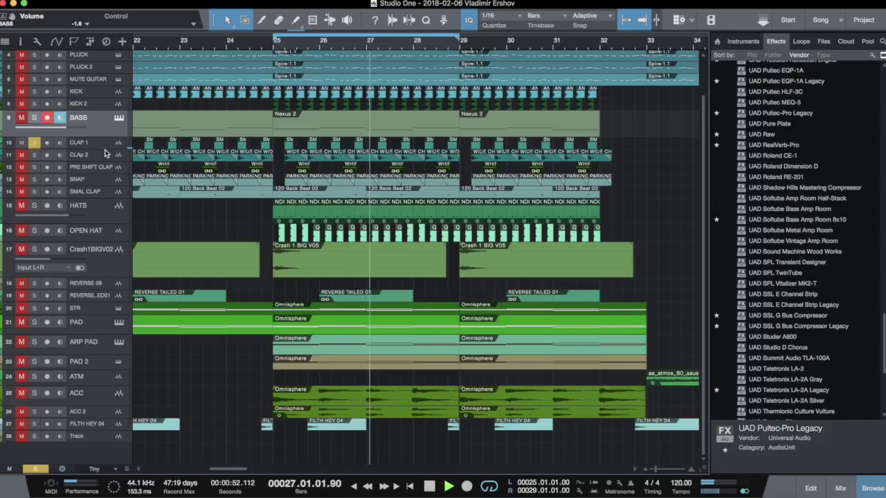
left_click(106, 143)
key("F3")
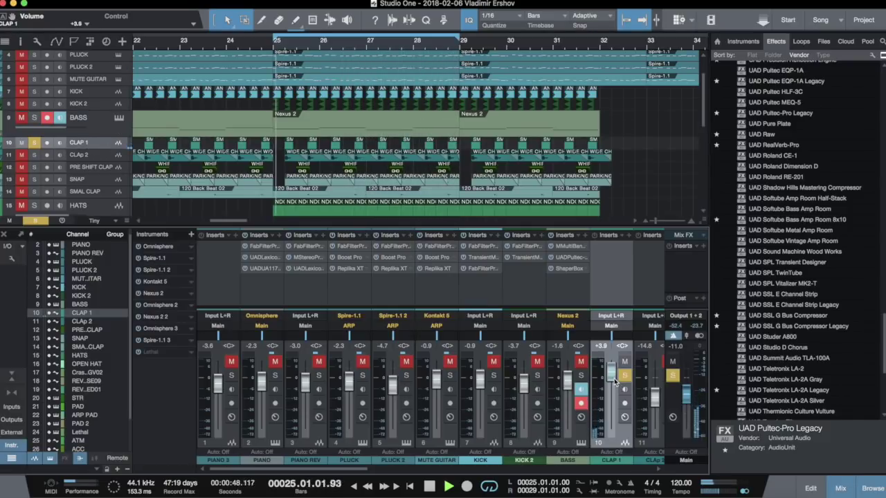
Step: Insert FabFilter Pro-Q 2 on CLAP 1 and set its processing mode to Natural Phase
left_click_drag(351, 472, 408, 470)
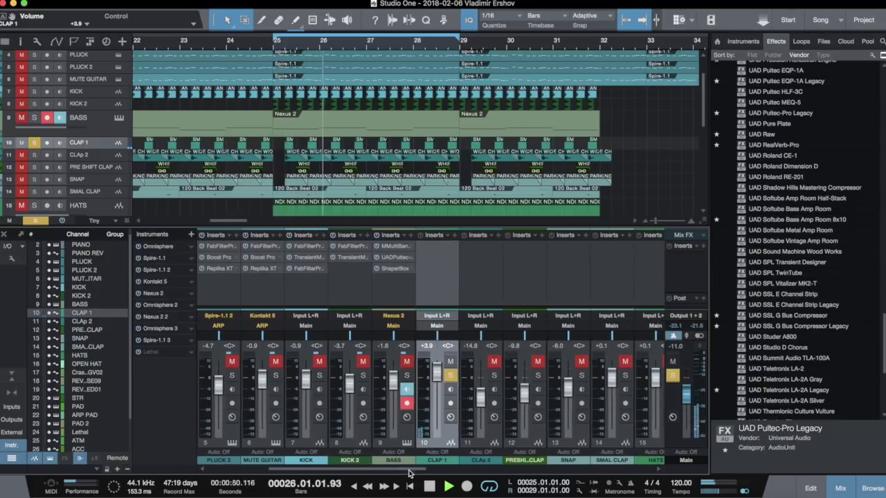
scroll(784, 128, "up", 15)
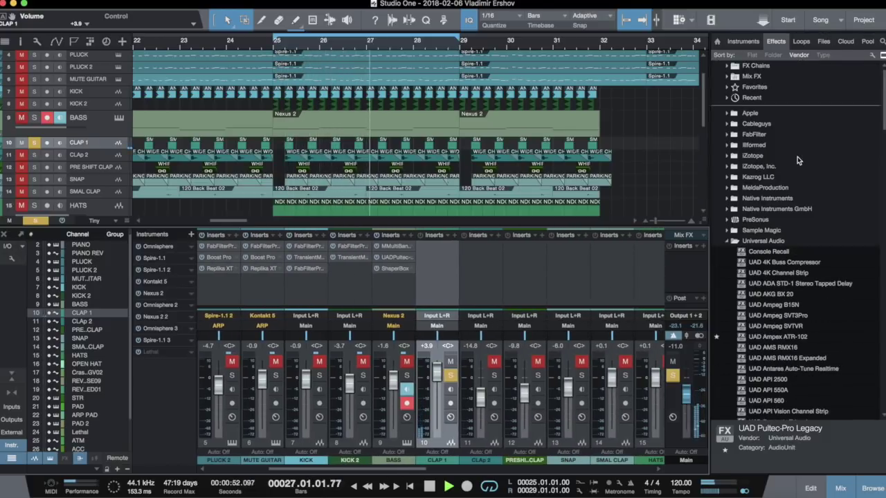
double_click(762, 240)
double_click(749, 135)
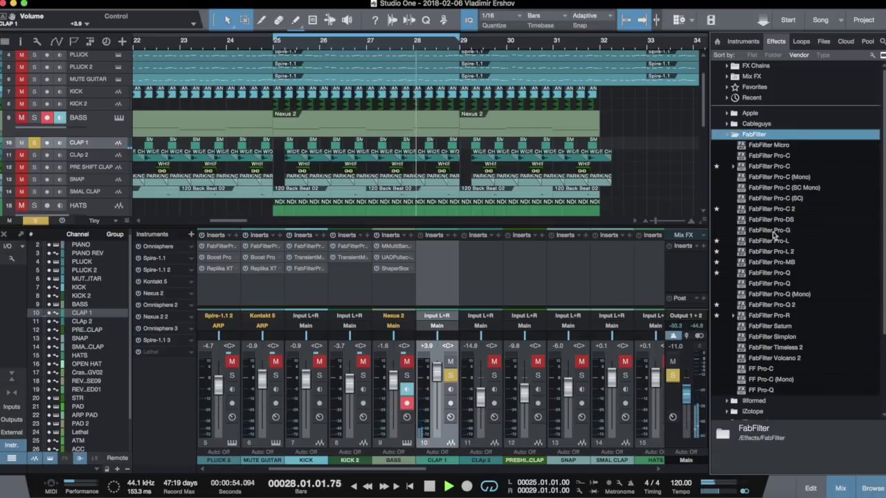
left_click_drag(785, 311, 444, 260)
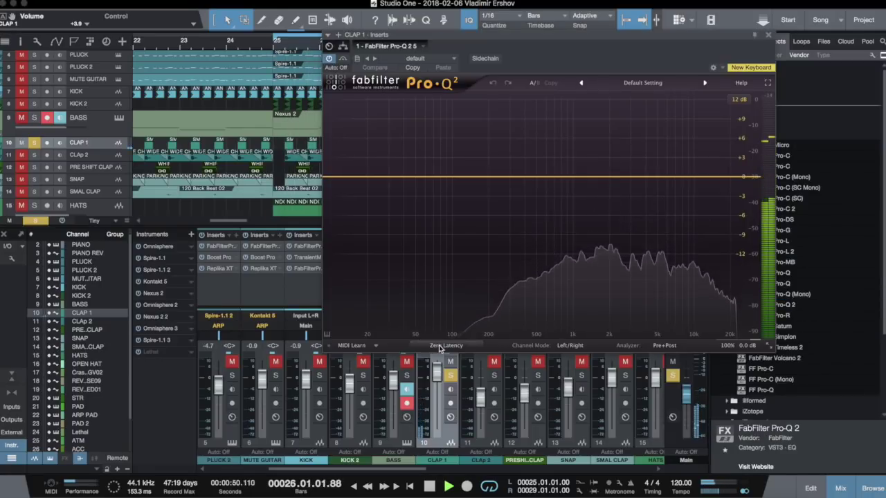
left_click(443, 346)
left_click(449, 369)
Step: Shape CLAP 1's EQ with a low cut, a gentle boost around 530 Hz and a +2.02 dB boost near 7.5 kHz
left_click_drag(485, 184, 485, 186)
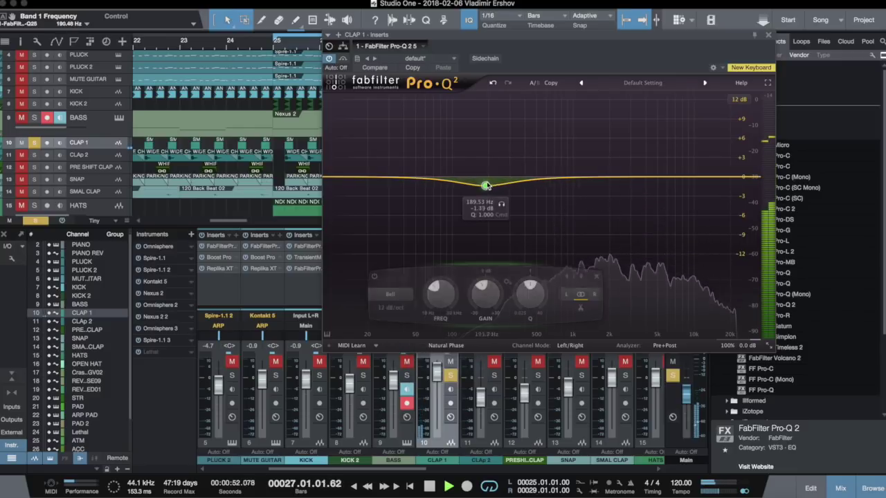
left_click(390, 295)
left_click(396, 329)
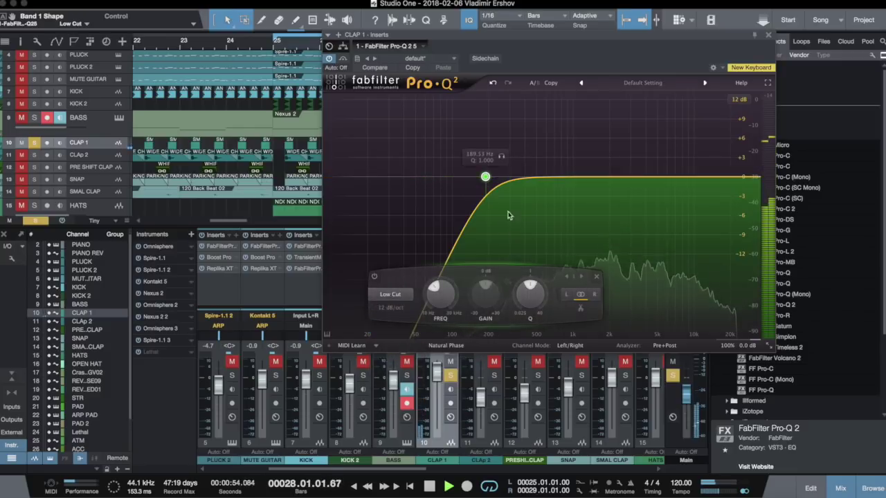
left_click_drag(502, 158, 541, 163)
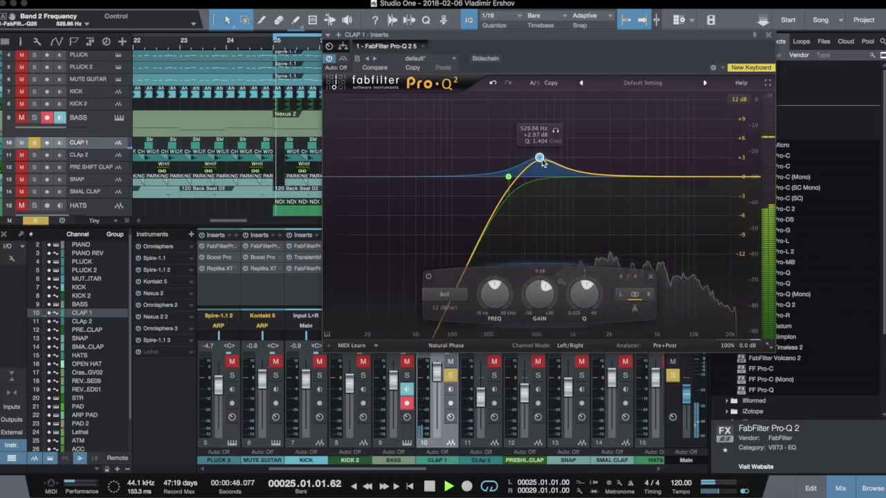
left_click_drag(667, 179, 679, 165)
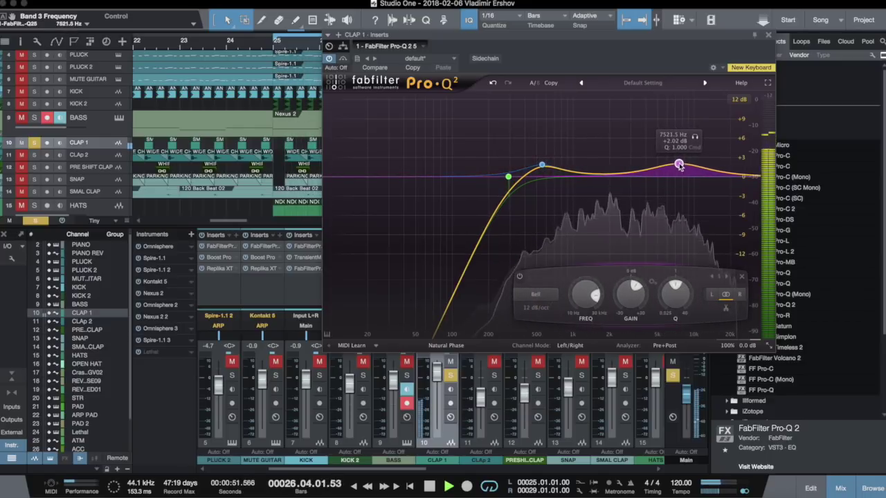
left_click(768, 34)
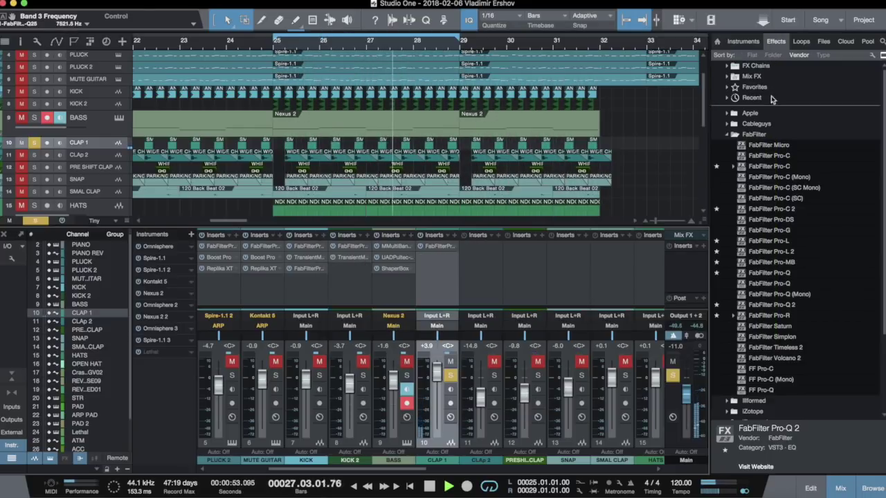
Step: Insert Native Instruments Transient Master after the EQ on CLAP 1 and set Attack to 37.0 %
left_click(755, 134)
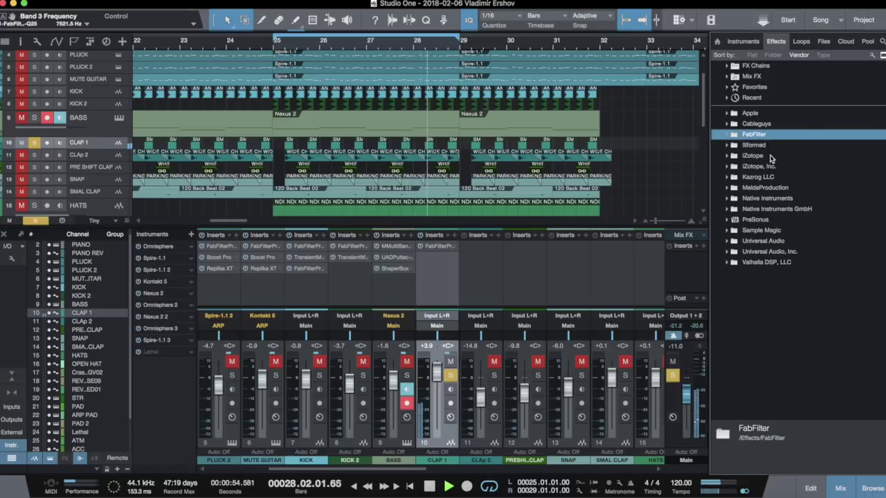
left_click(778, 198)
left_click_drag(780, 243, 437, 263)
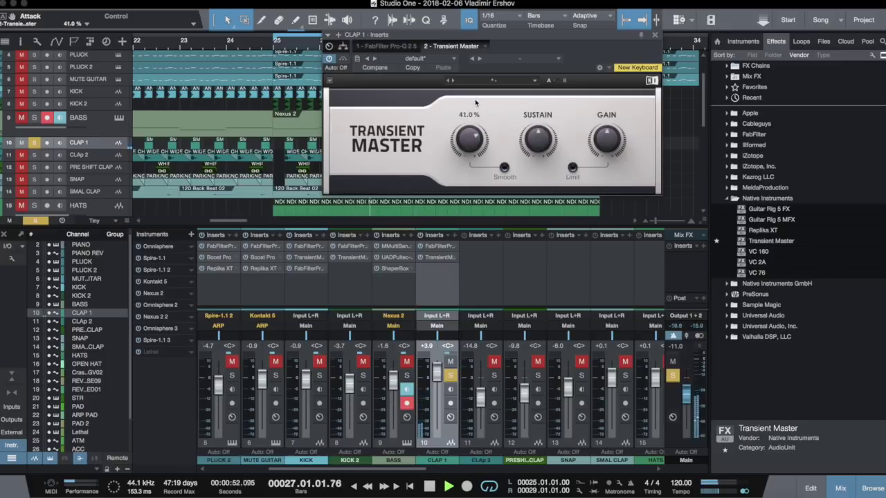
left_click(655, 36)
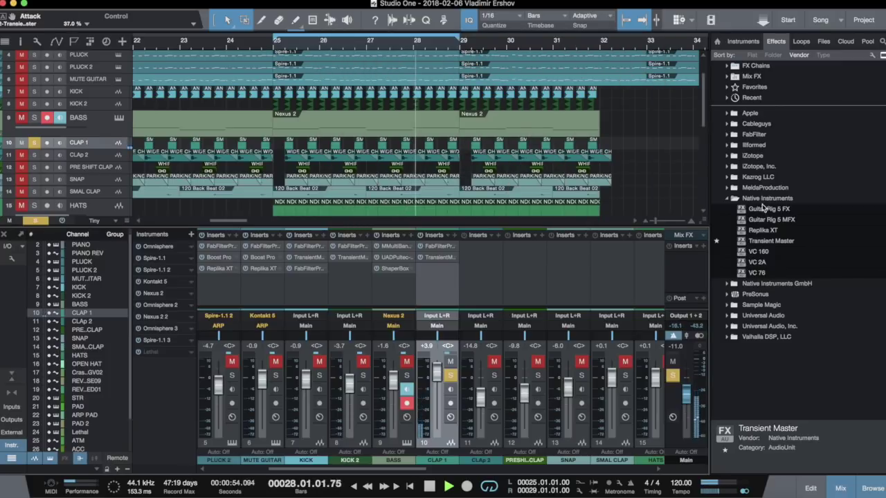
Step: Add FabFilter Pro-R with the Hi LOW SHELF preset to CLAP 1 and move its low decay-rate band to about 260 Hz
left_click(754, 135)
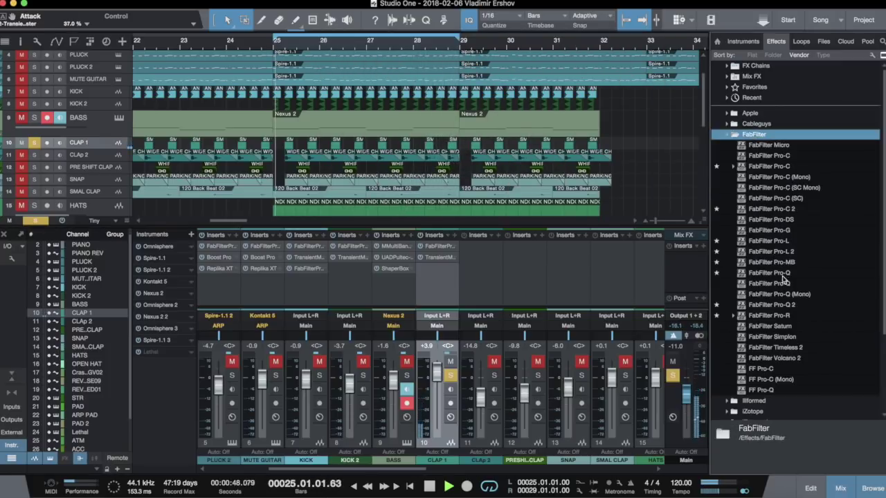
left_click(785, 316)
left_click_drag(783, 325, 431, 275)
left_click_drag(470, 230, 438, 270)
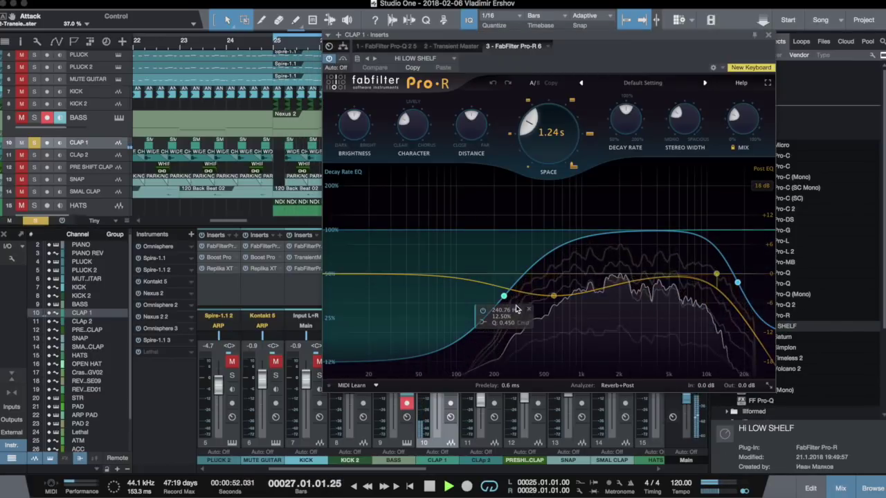
left_click_drag(504, 297, 512, 296)
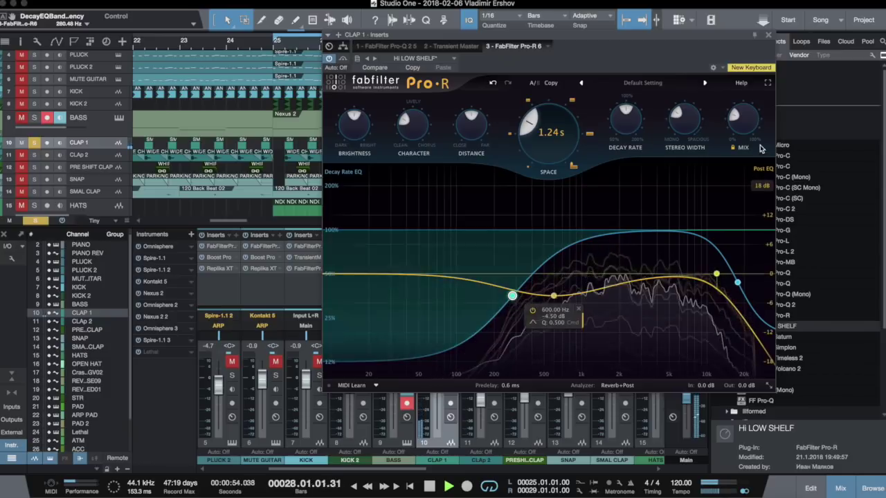
Step: Set CLAP 1's Pro-R mix to about 31 % and stereo width to about 53 %, and return to the full mix
left_click_drag(748, 120, 748, 130)
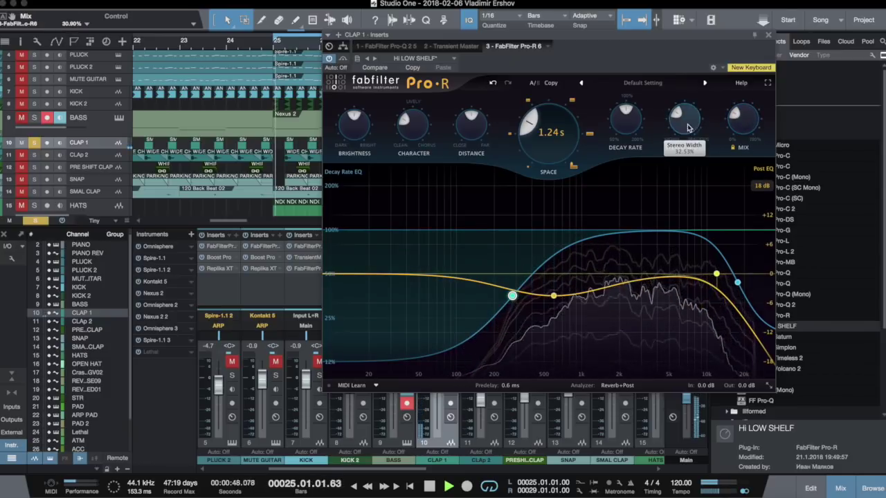
left_click_drag(692, 100, 707, 93)
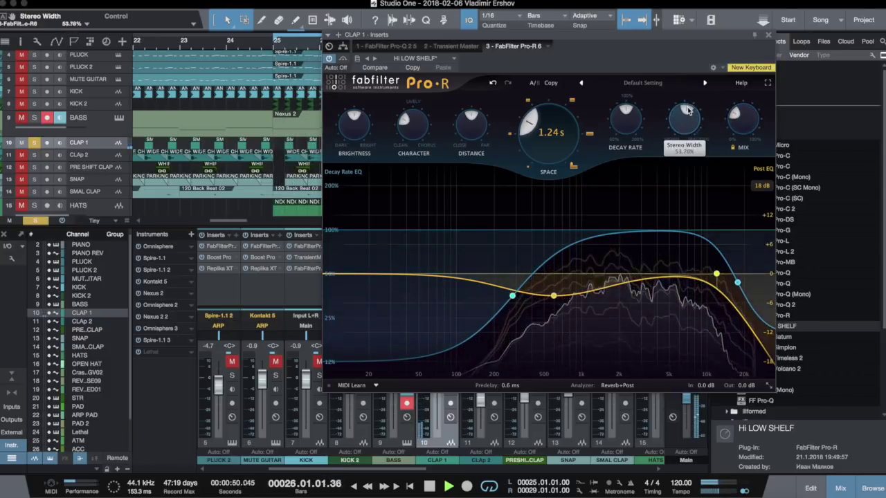
key("Escape")
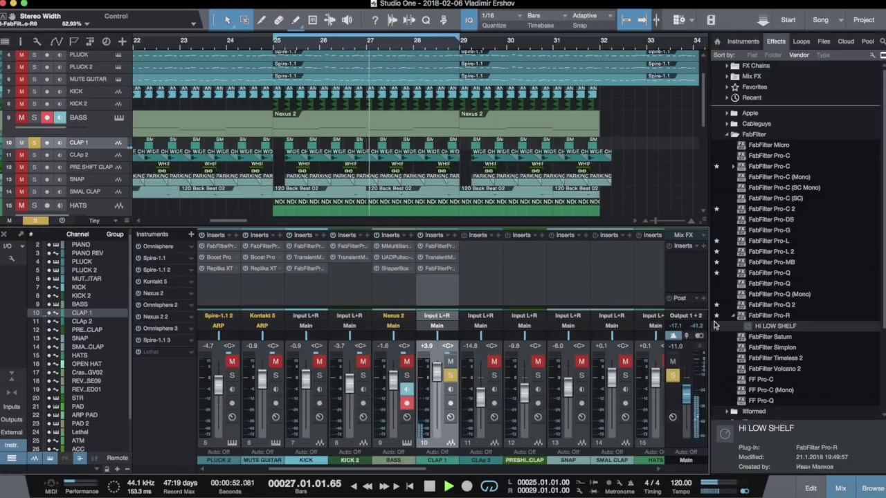
left_click(673, 377)
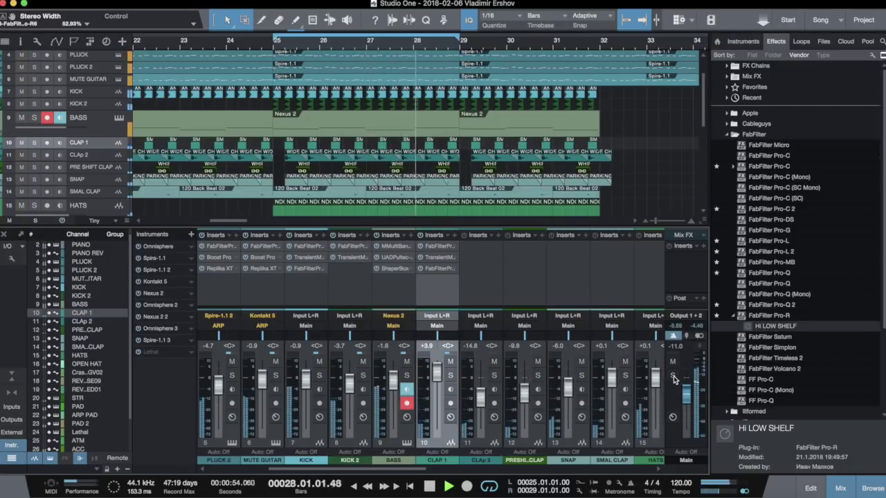
Step: Solo CLAP 2, raise its level to -11.0 dB and copy CLAP 1's insert effects onto it
left_click(494, 376)
left_click_drag(487, 405, 486, 400)
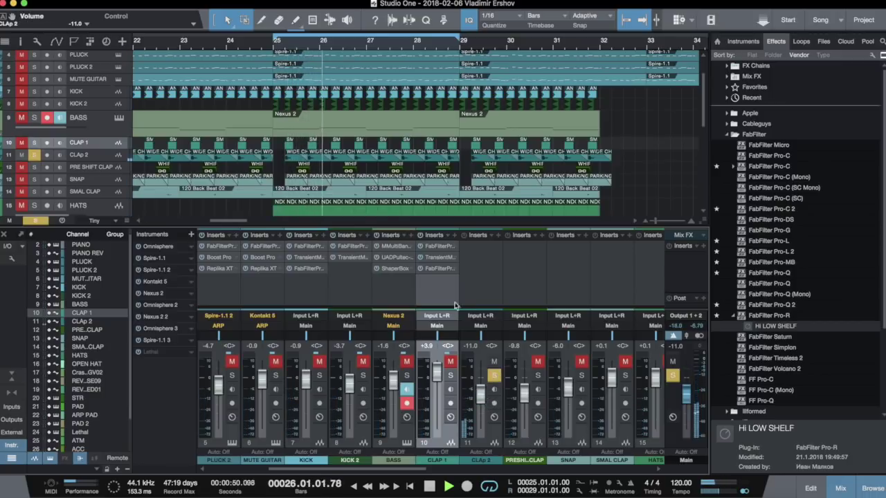
left_click_drag(467, 242, 483, 247)
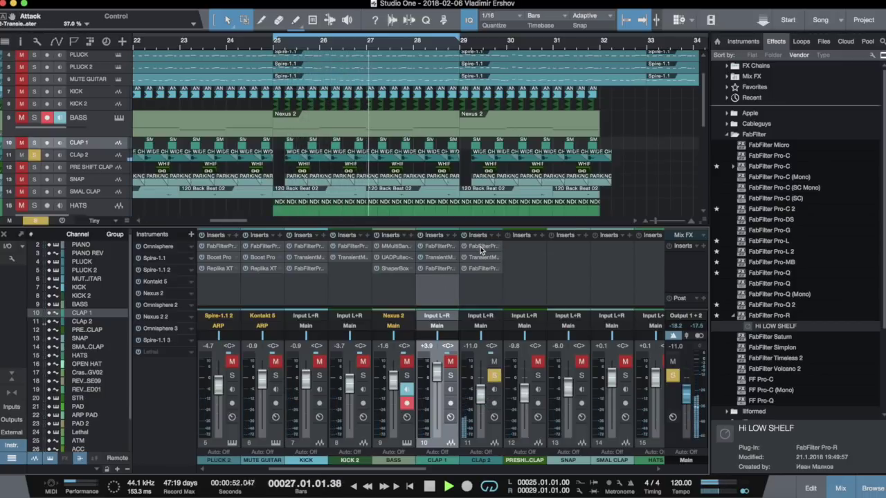
Step: Move CLAP 2's high-frequency EQ boost to about 8110 Hz and set its Transient Master Attack to 28.0 %
double_click(481, 248)
left_click_drag(542, 165, 538, 170)
left_click(678, 164)
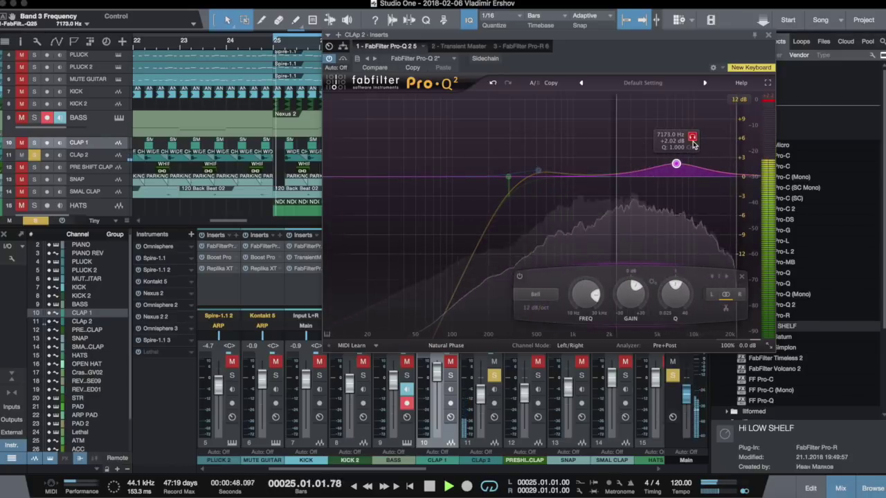
left_click_drag(694, 144, 700, 142)
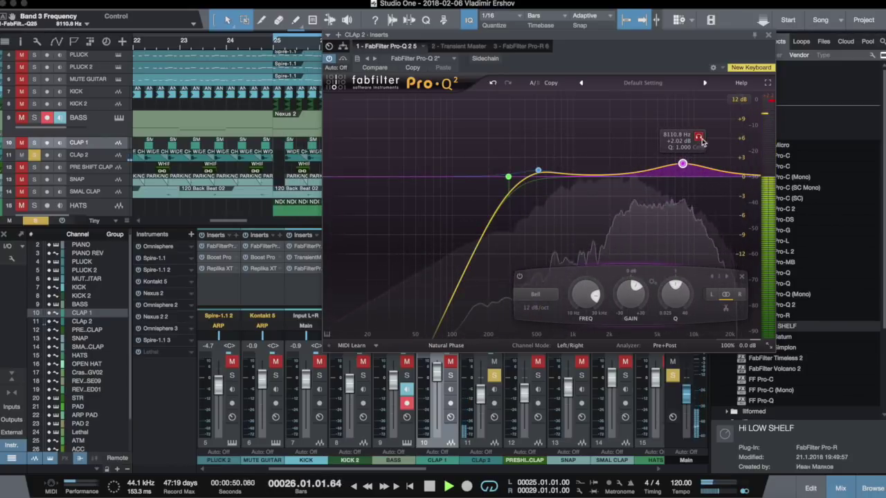
left_click(767, 34)
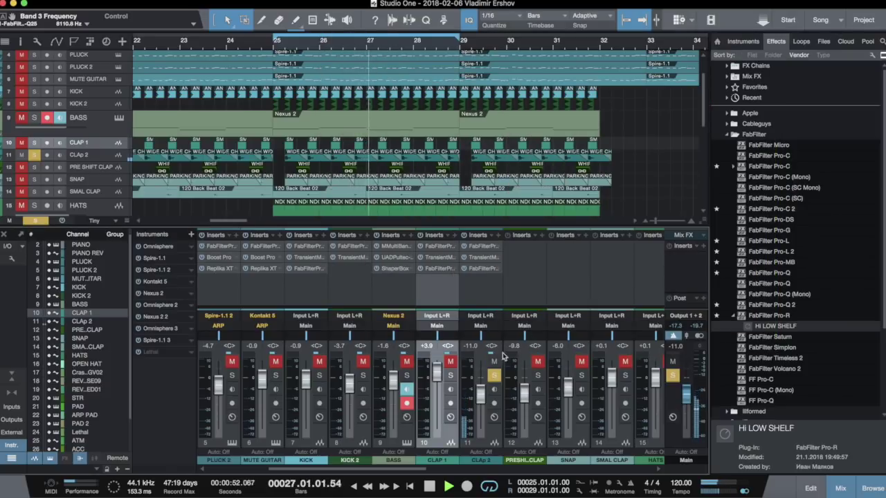
left_click(485, 258)
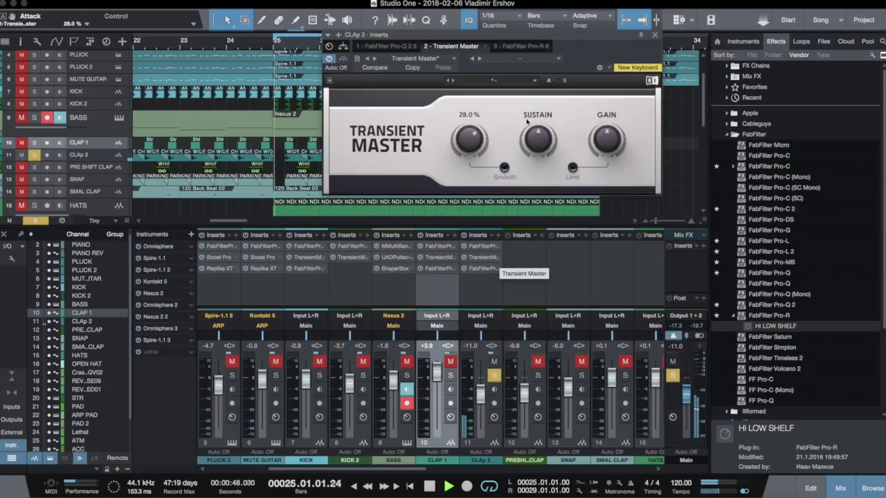
left_click(655, 35)
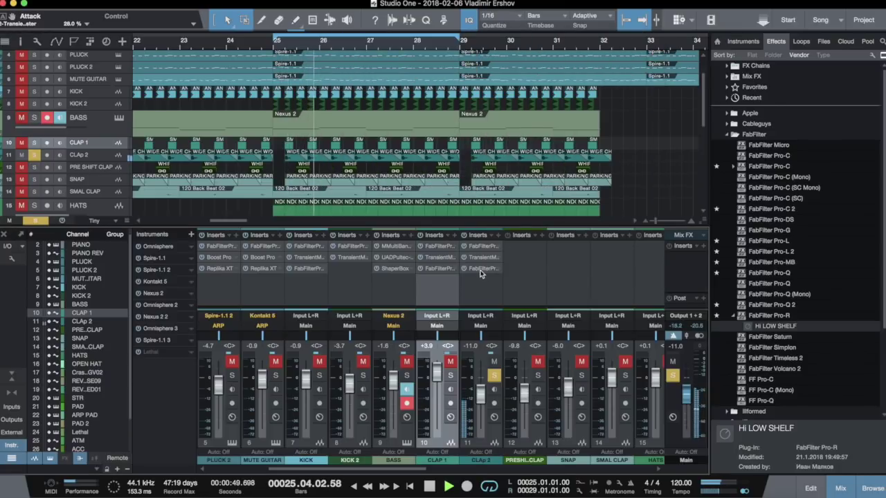
Step: Adjust CLAP 2's Pro-R to about 34.6 % mix, wider stereo and 1.58 s Space, with the high decay-rate band at 12544 Hz
left_click(478, 268)
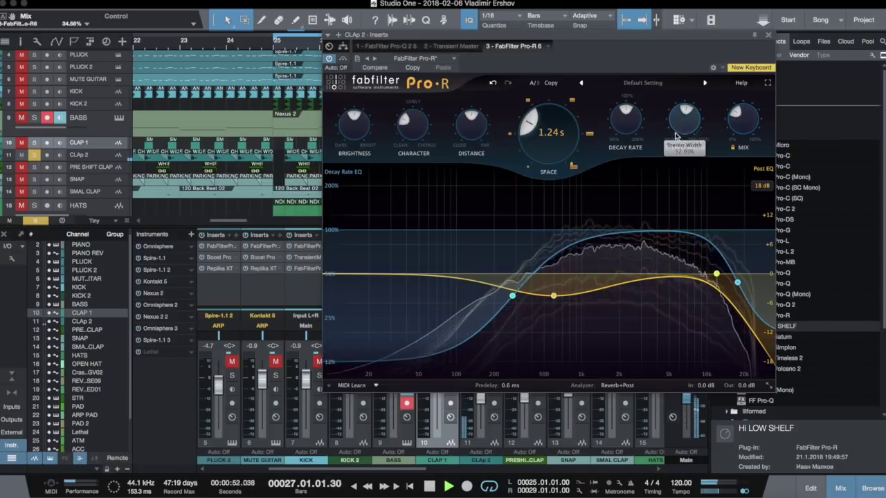
left_click_drag(565, 154, 559, 146)
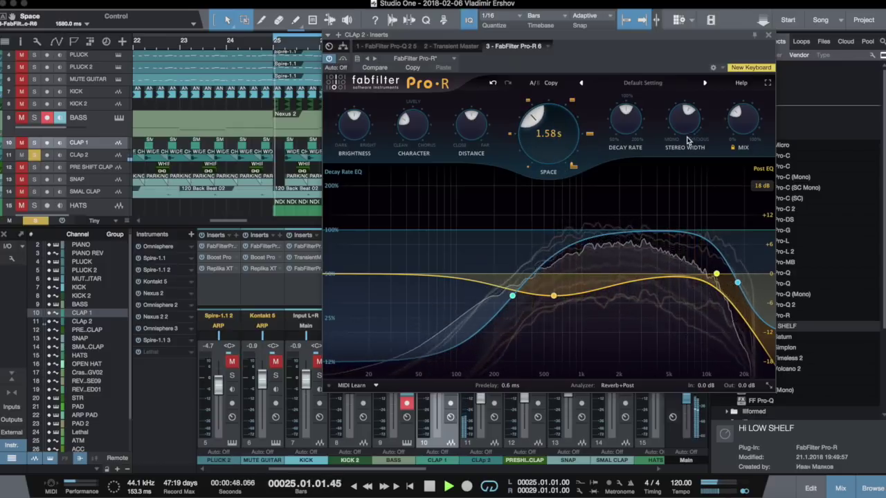
left_click_drag(737, 282, 720, 284)
left_click(716, 275)
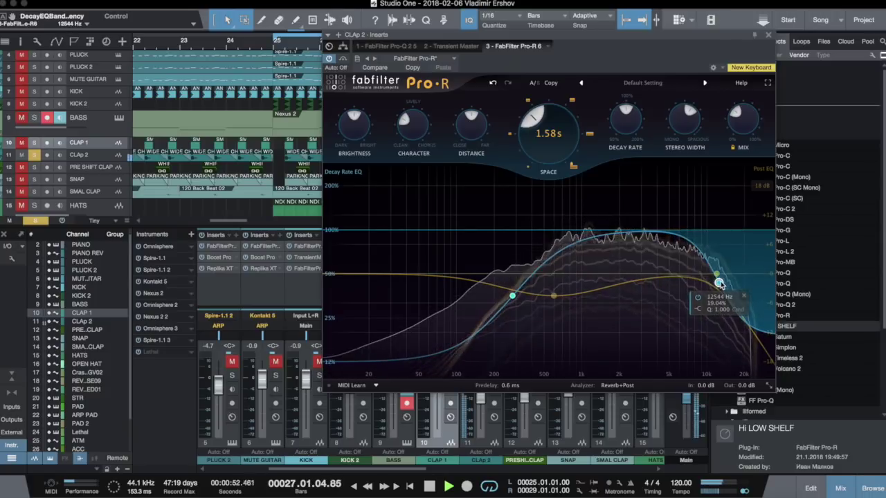
left_click(768, 35)
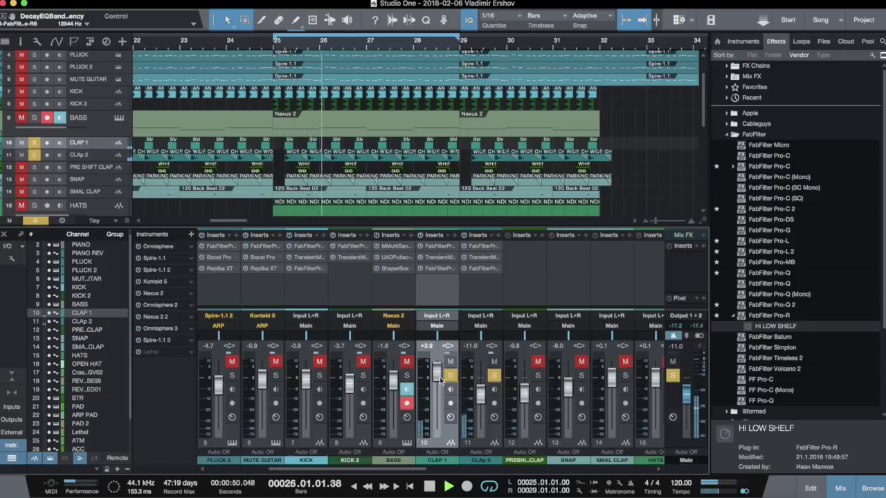
Step: Raise CLAP 1 to +4.9 dB while soloed with CLAP 2, and clear the solos to play the full mix
left_click_drag(445, 381, 441, 375)
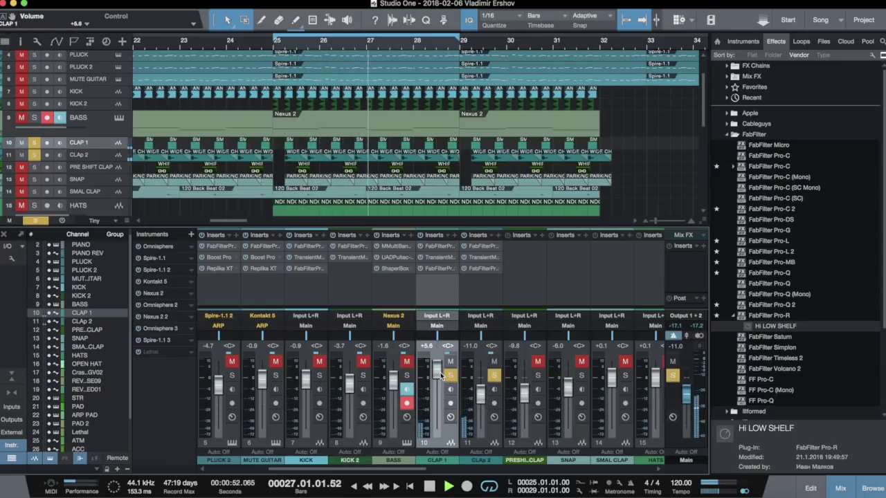
left_click(672, 376)
key("space")
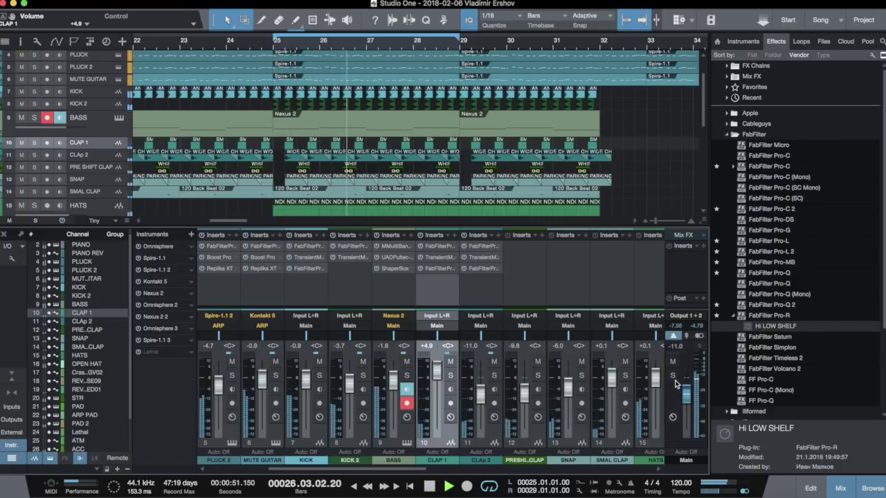
Step: Solo the PRE SHIFT CLAP track and set its level to -7.8 dB
left_click(538, 376)
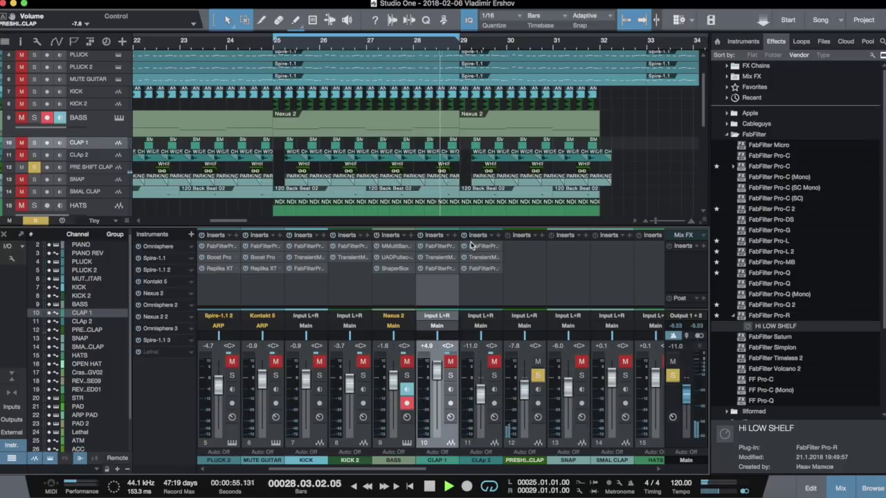
Step: Copy CLAP 2's Pro-Q 2 to PRE SHIFT CLAP and lower its high bell to about +0.8 dB near 8.7 kHz
double_click(509, 252)
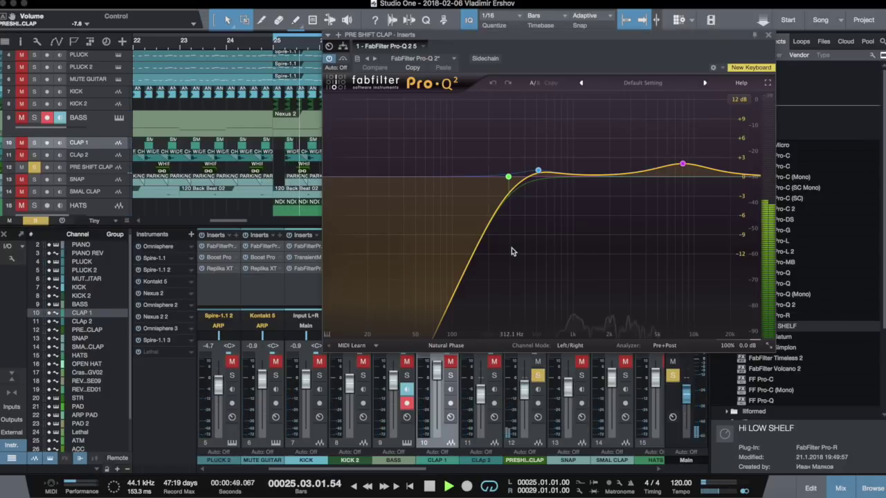
mouse_move(537, 170)
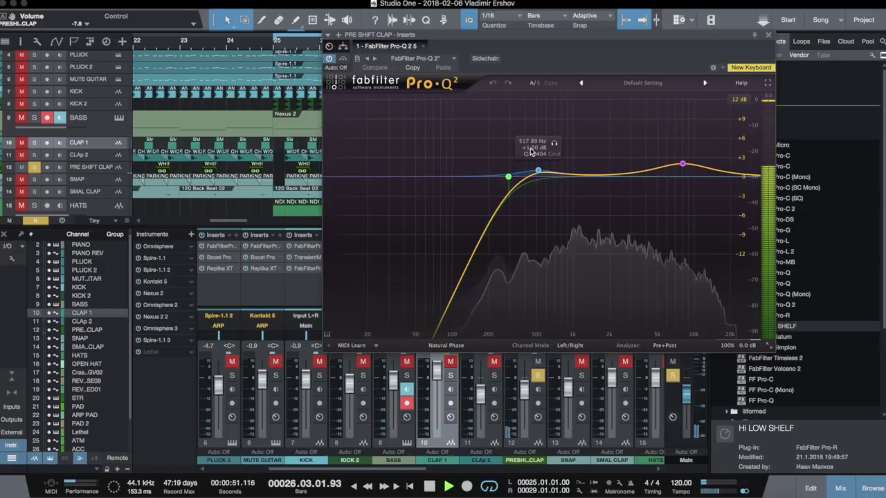
left_click_drag(683, 164, 686, 173)
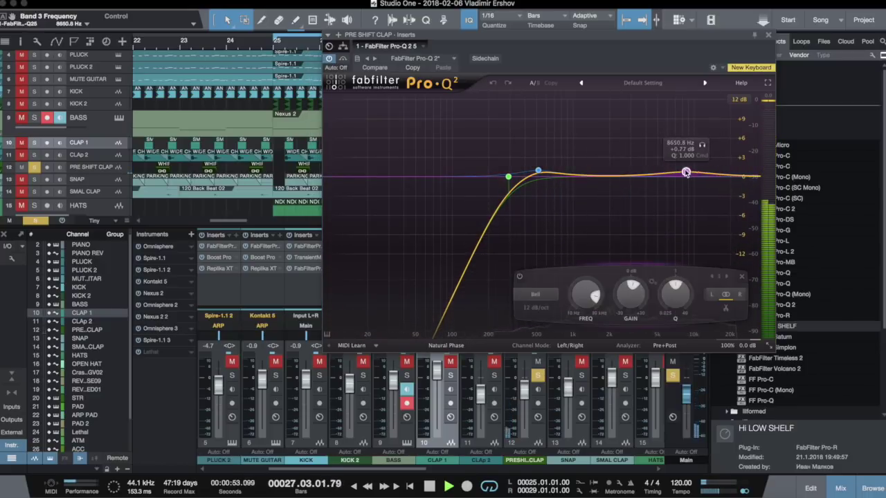
left_click(768, 35)
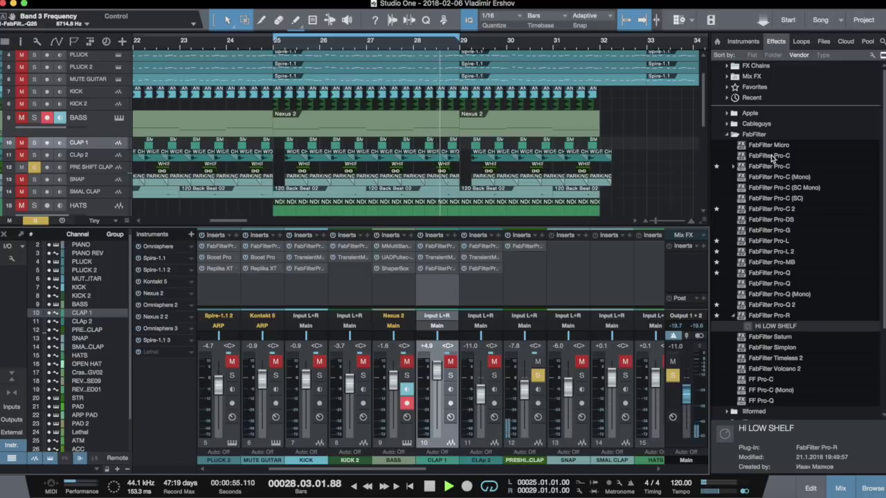
Step: Add FabFilter Pro-R to PRE SHIFT CLAP with the Vintage Oil Can B preset and set its mix to about 27.6%
left_click_drag(781, 317, 527, 179)
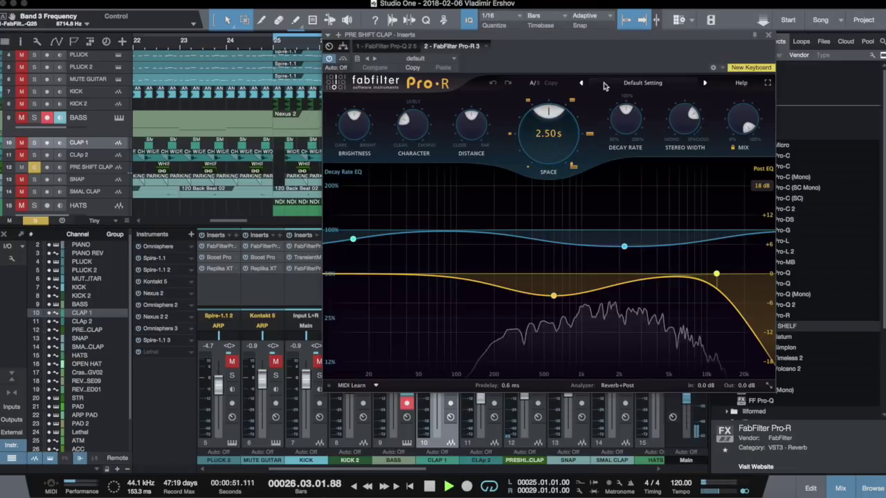
left_click(643, 83)
mouse_move(630, 107)
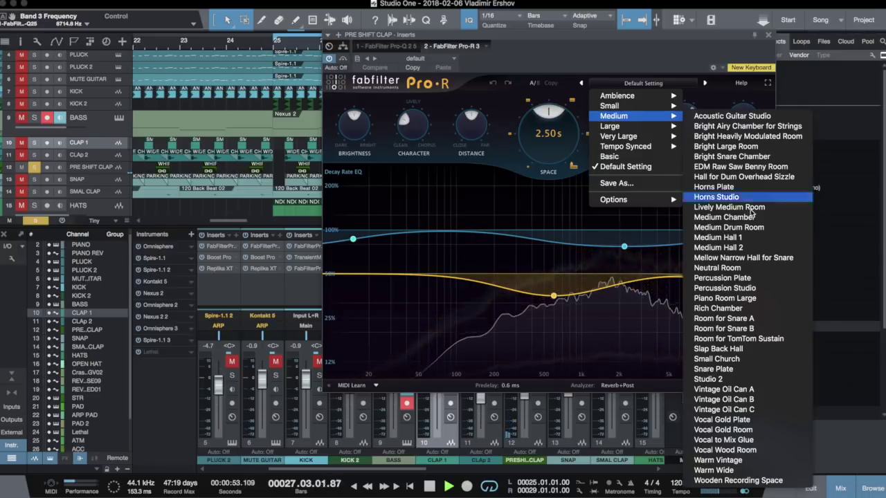
left_click(767, 390)
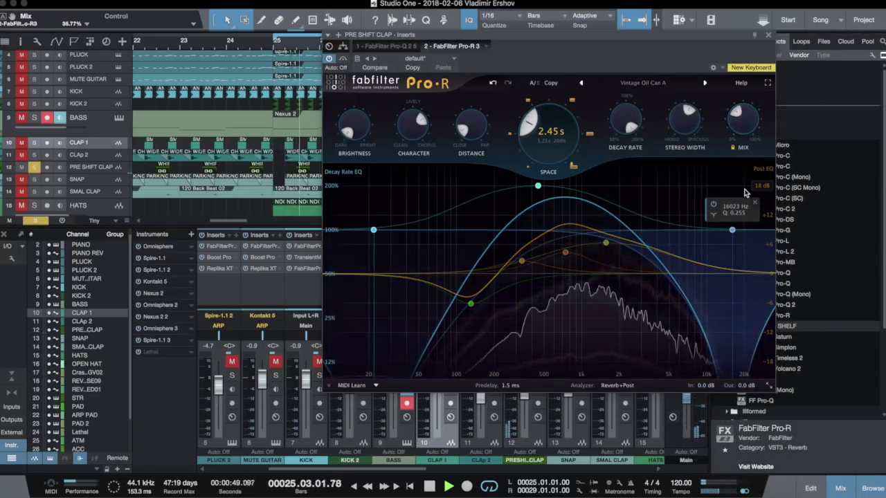
left_click(705, 82)
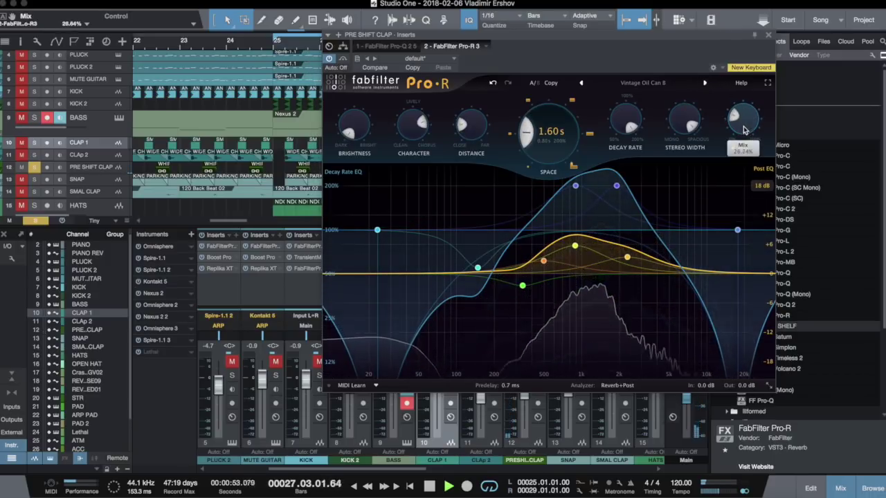
left_click_drag(738, 104, 735, 110)
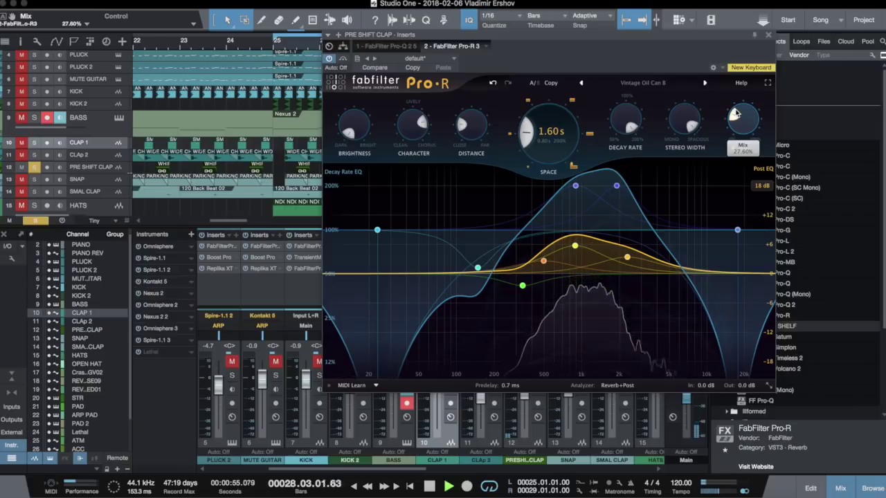
left_click(766, 33)
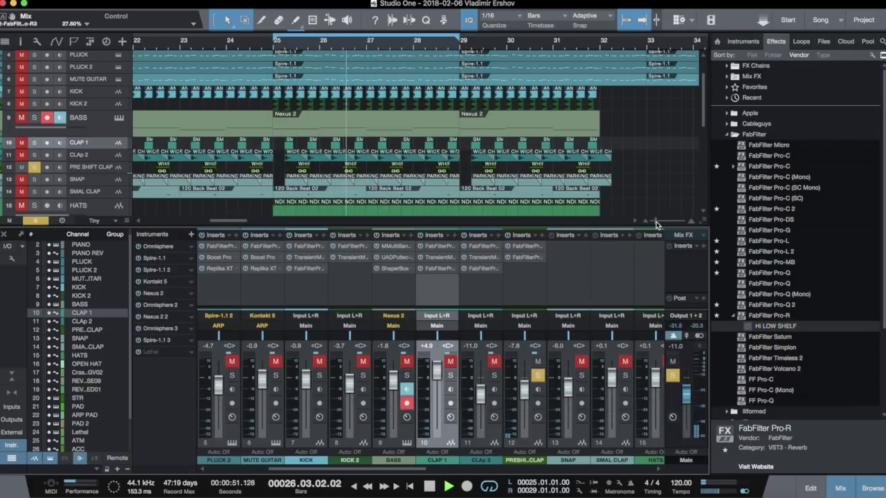
Step: Add FabFilter Pro-C to PRE SHIFT CLAP with threshold about -18.3 dB, attack about 18 ms and dry mix about -18.2 dB
left_click(755, 134)
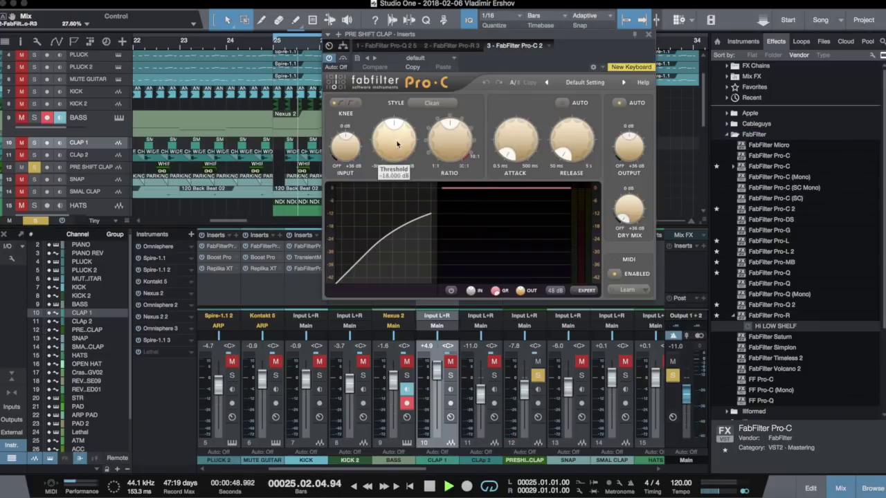
left_click(397, 144)
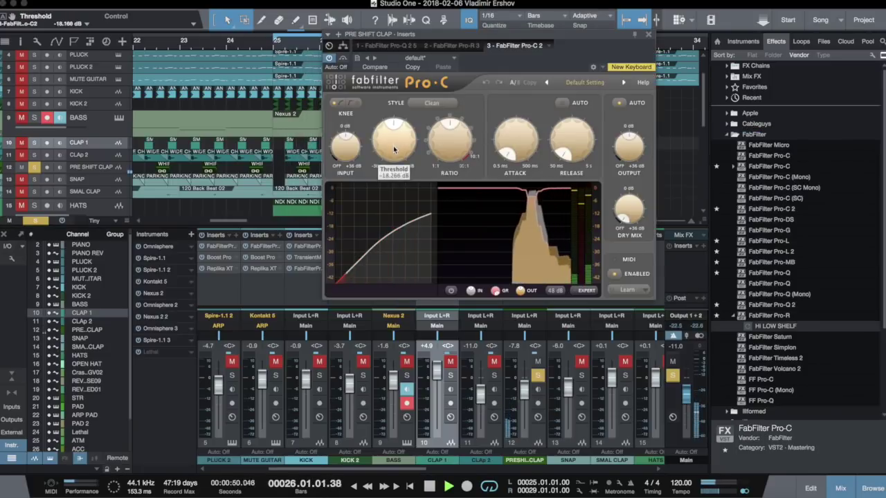
left_click_drag(497, 144, 499, 130)
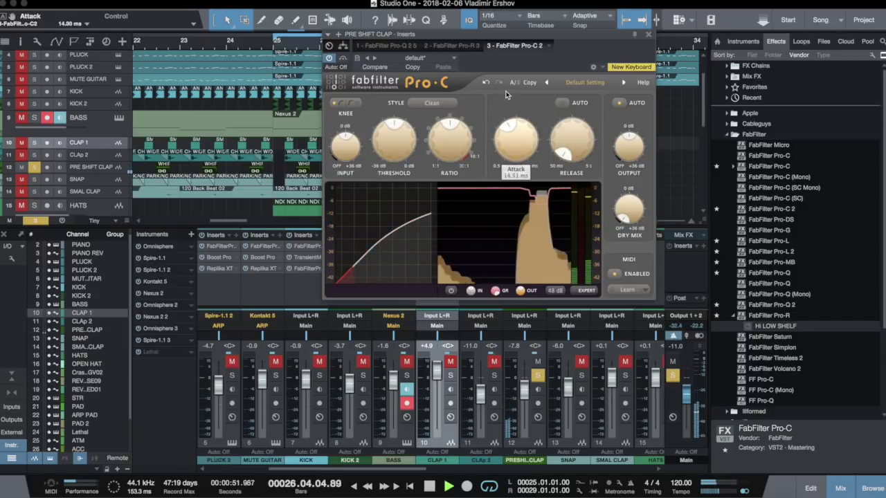
left_click_drag(627, 209, 632, 168)
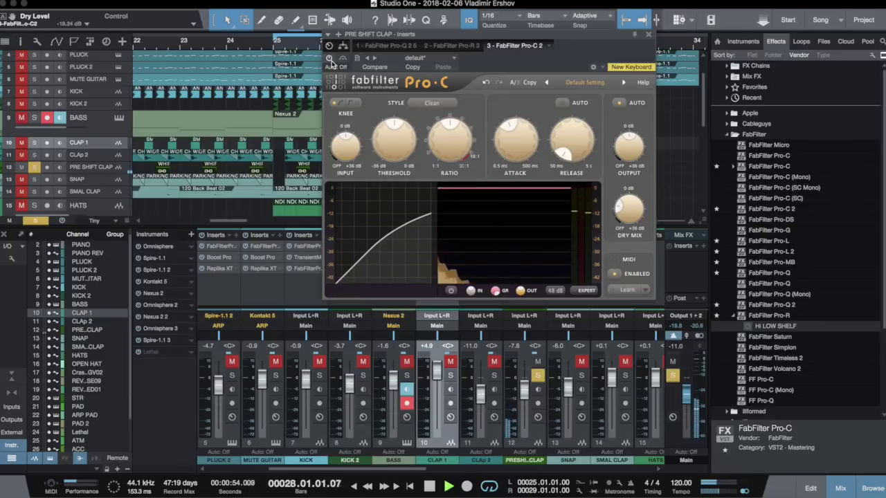
left_click(513, 143)
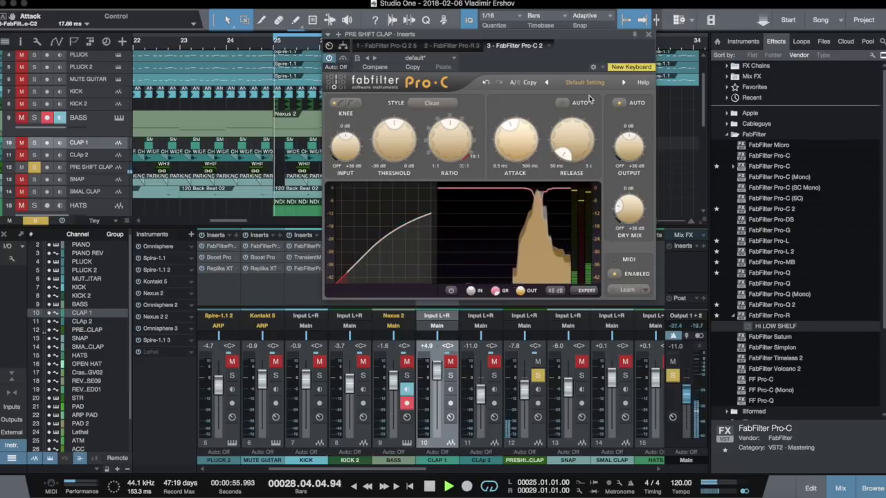
left_click(649, 34)
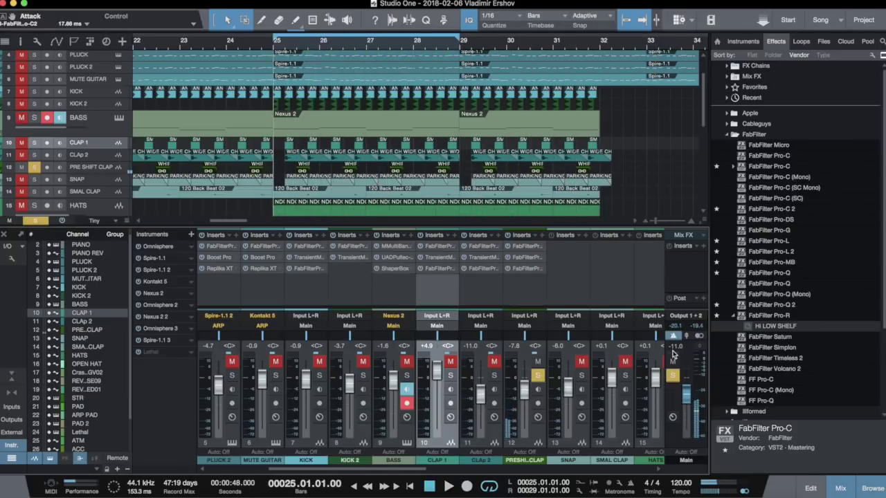
Step: Balance the claps against the full mix, setting CLAP 1 to +4.2 dB and PRE SHIFT CLAP to -6.7 dB
left_click(672, 376)
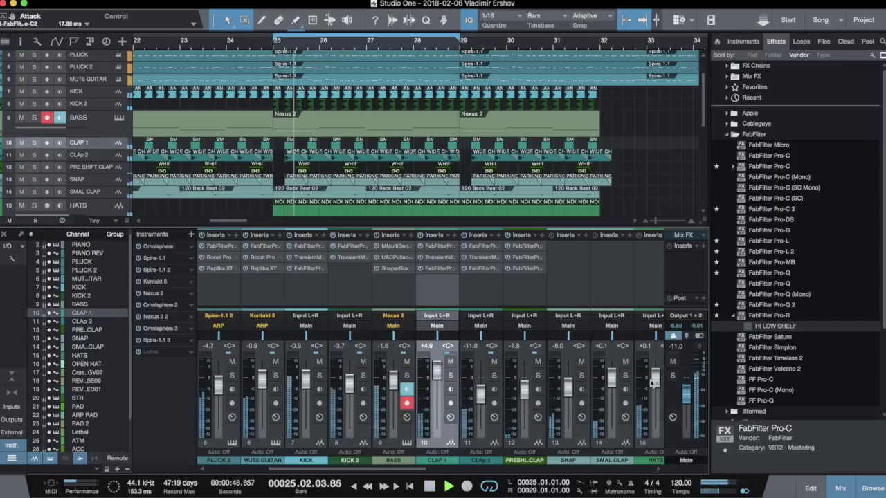
left_click_drag(526, 397, 526, 392)
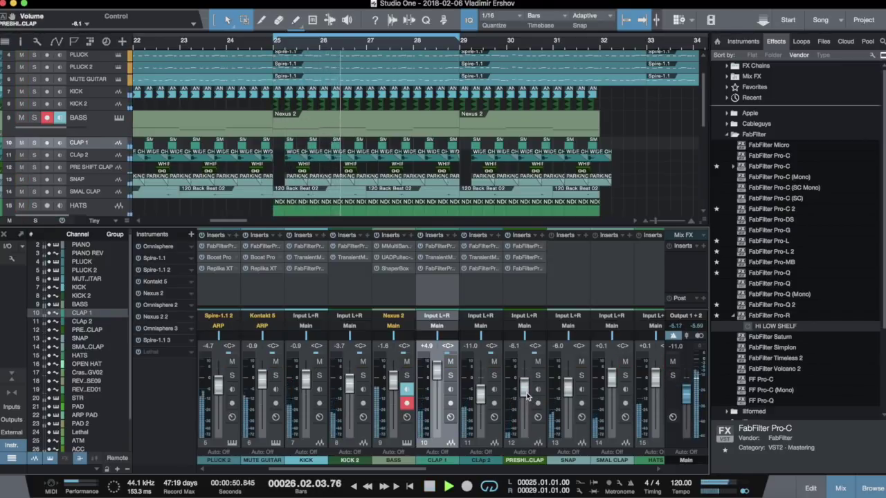
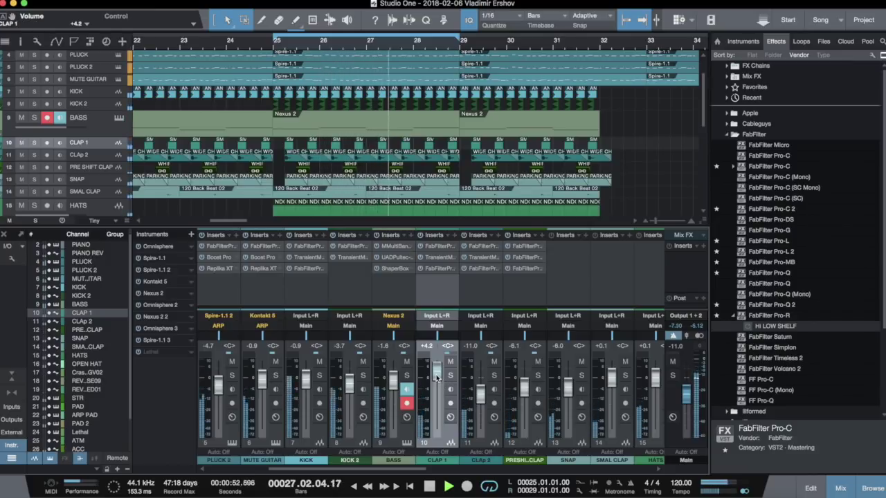
left_click(538, 375)
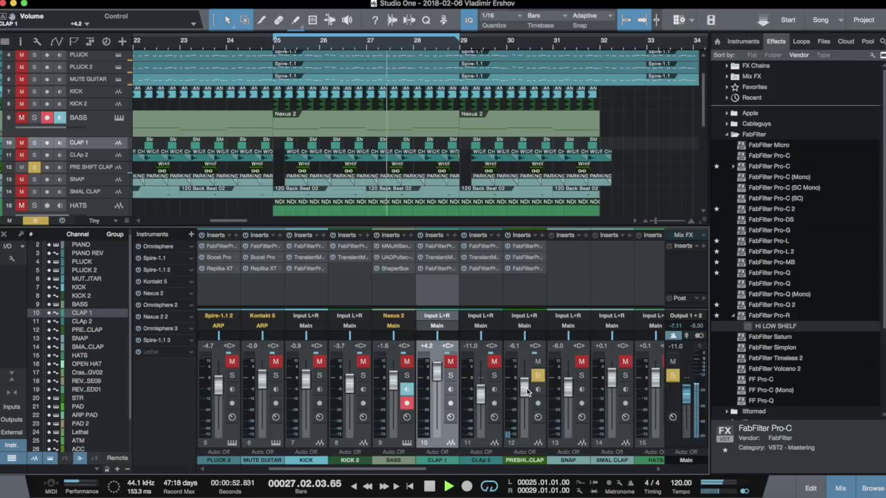
key("space")
Step: Solo the three main clap tracks, lower CLAP 2 to -11.7 dB, and clear the solos
left_click(494, 375)
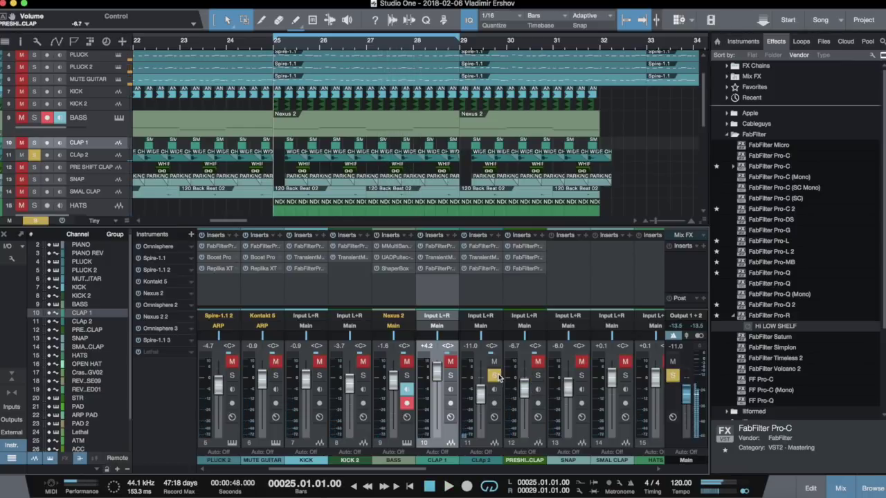
key("space")
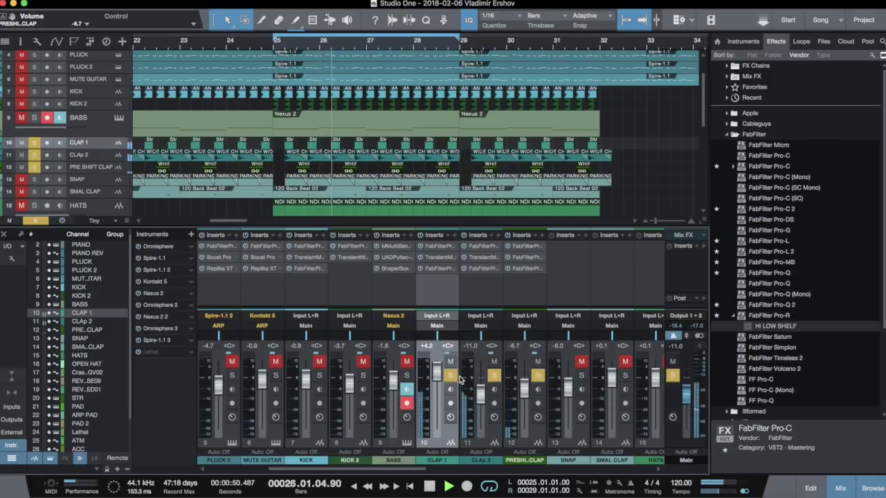
left_click_drag(479, 393, 480, 395)
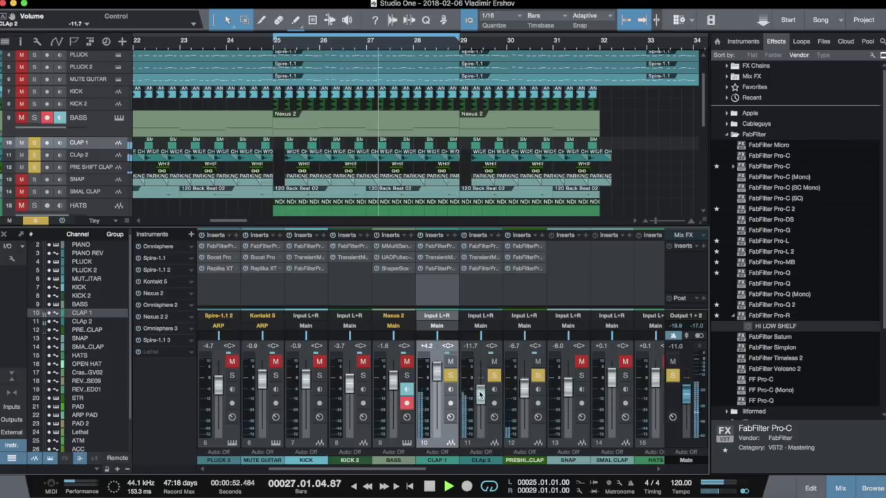
left_click(671, 375)
key("space")
Step: Solo SNAP and copy CLAP 2's whole insert chain onto it
left_click(580, 375)
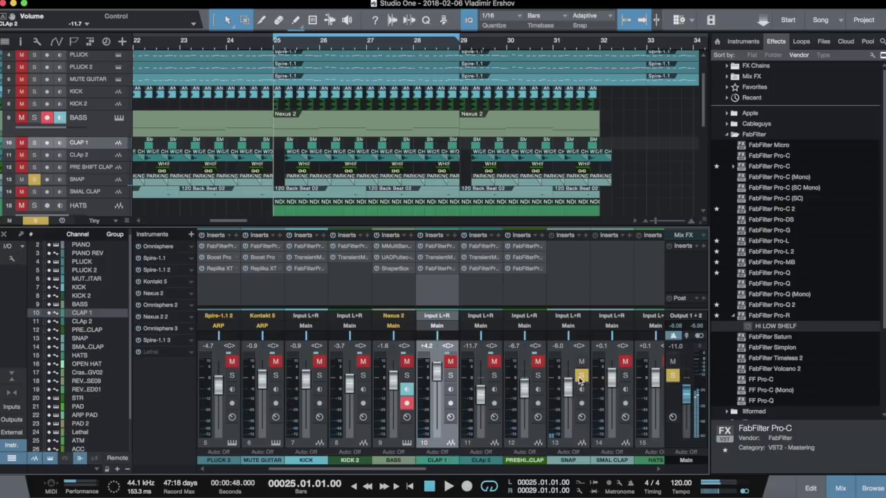
left_click_drag(477, 241, 564, 239)
Step: In SNAP's Pro-Q 2, raise the low cut, move the low bell to about 1 kHz and the high bell to about 11.5 kHz
left_click(571, 247)
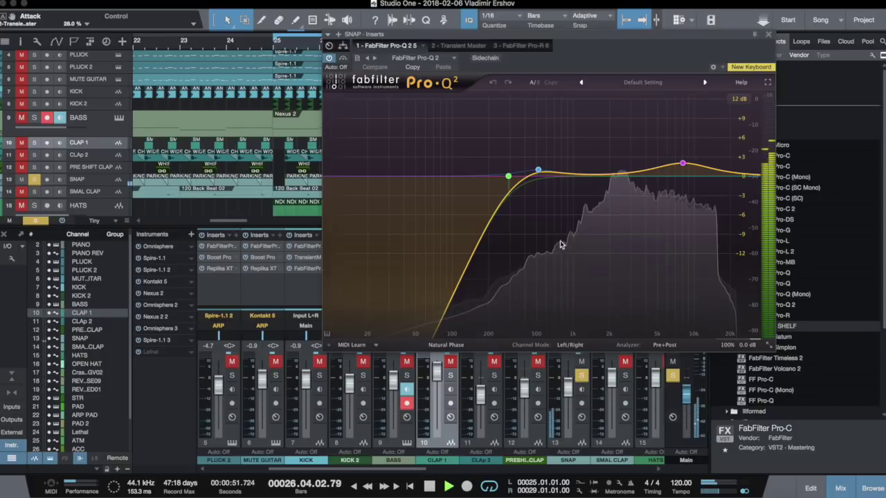
left_click_drag(593, 146, 595, 146)
left_click_drag(525, 157, 571, 165)
mouse_move(681, 164)
left_mouse_down()
mouse_move(625, 158)
mouse_move(651, 175)
mouse_move(620, 145)
mouse_move(692, 158)
left_mouse_up()
scroll(620, 144, "up", 10)
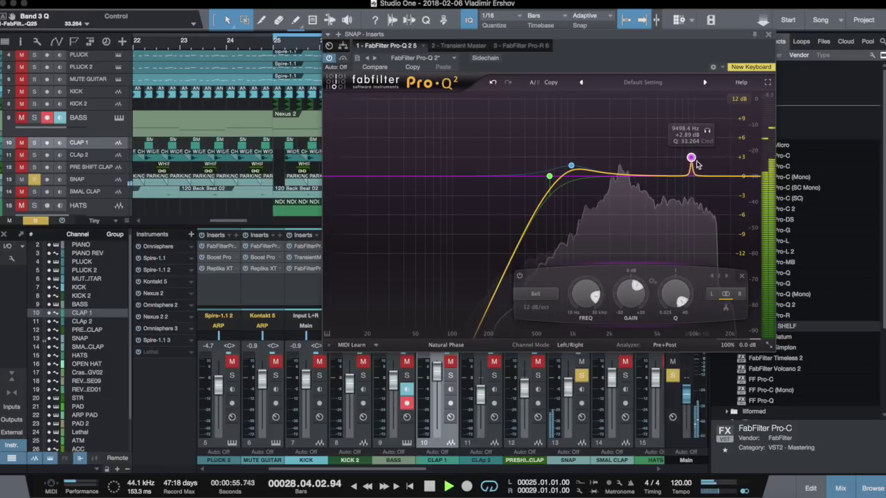
scroll(698, 164, "down", 8)
left_click_drag(702, 139, 702, 157)
left_click(767, 34)
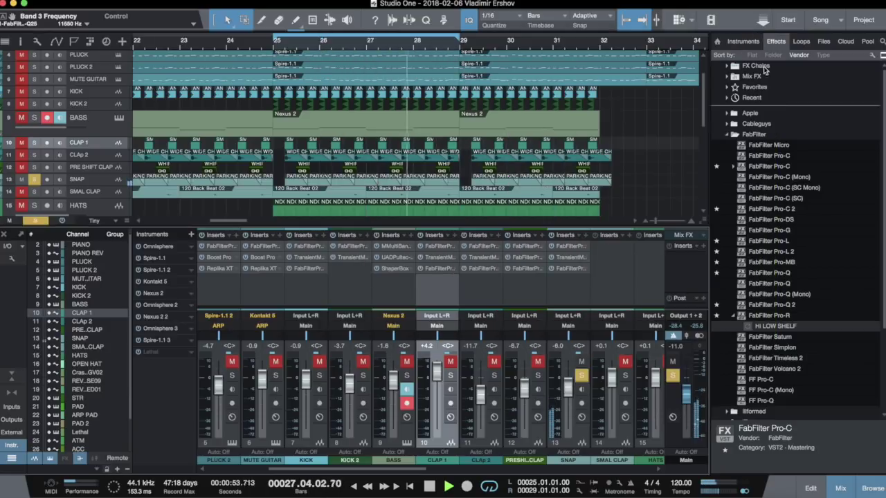
Step: Set SNAP's Transient Master attack to 42%, clear the solos, and set the SNAP fader to -4.3 dB
left_click(581, 259)
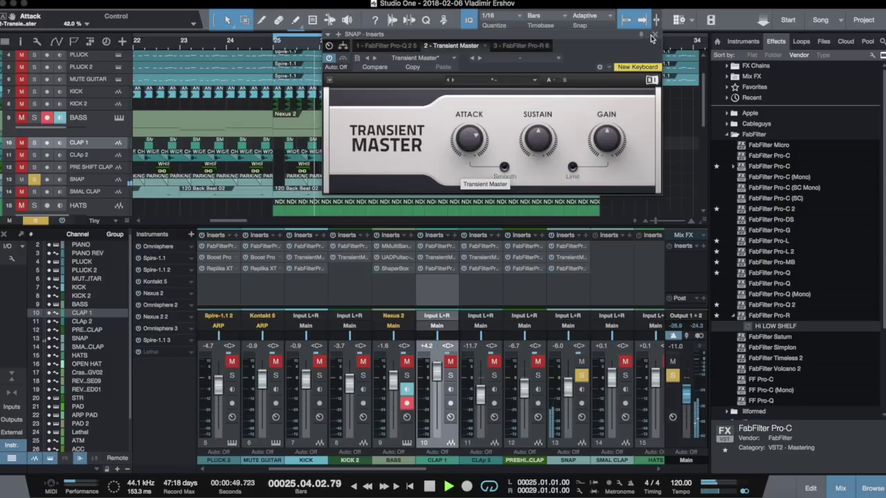
left_click(652, 35)
left_click(673, 376)
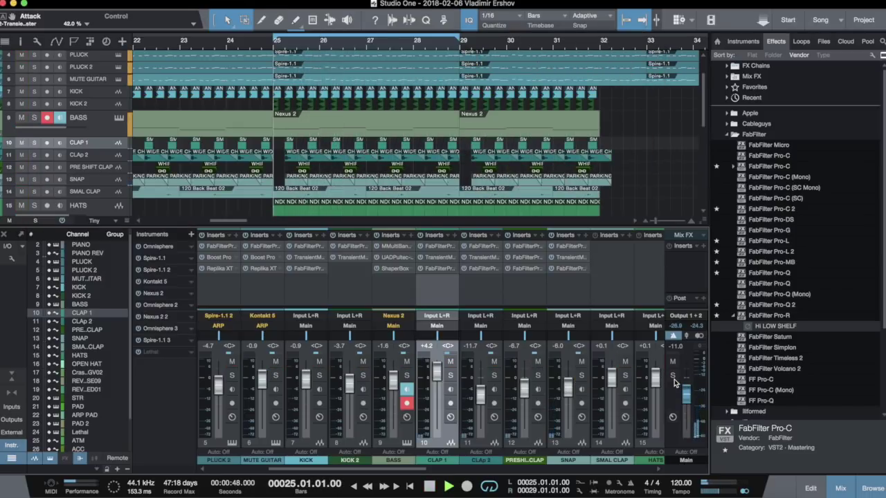
key("space")
left_click_drag(572, 393, 573, 393)
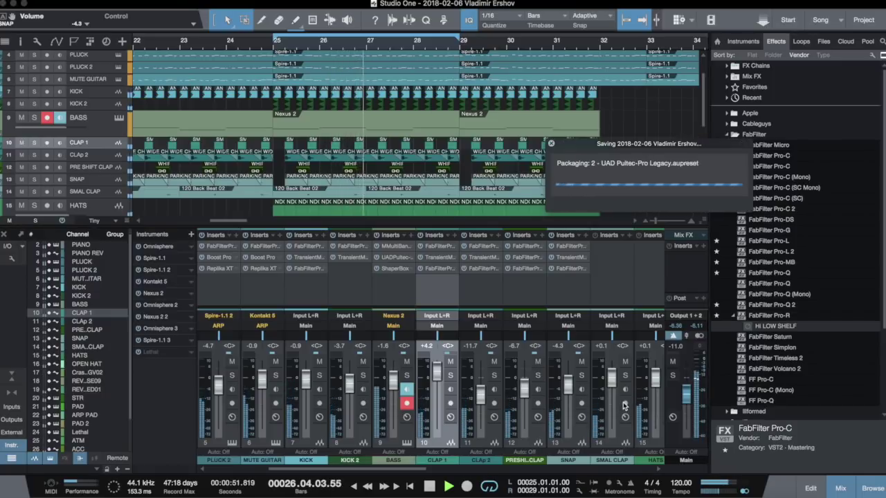
Step: Solo SMAL CLAP and copy CLAP 2's whole insert chain onto it
left_click(625, 378)
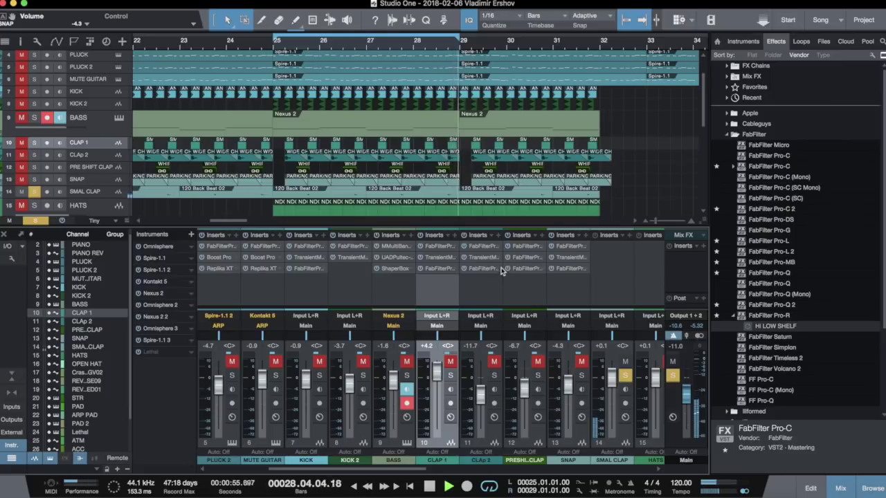
left_click_drag(481, 236, 616, 239)
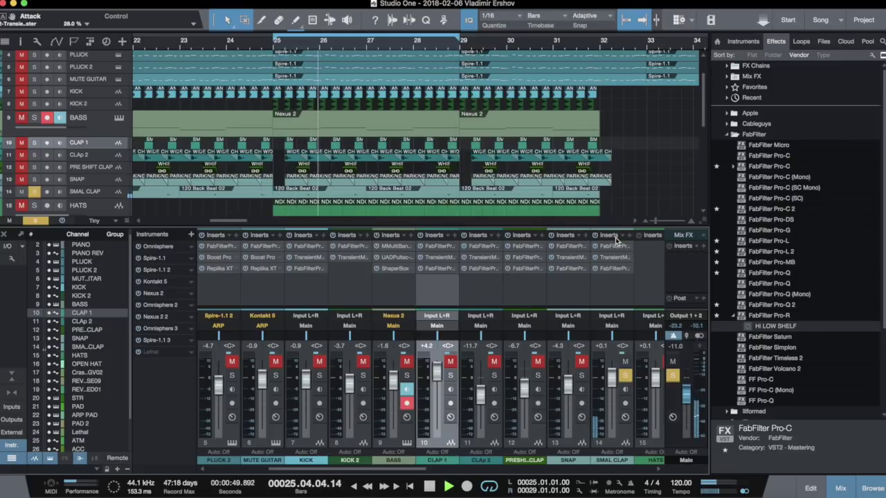
Step: In SMAL CLAP's Pro-Q 2, lower the high bell to about -0.3 dB near 8.5 kHz and flatten the bell near 525 Hz
left_click(612, 247)
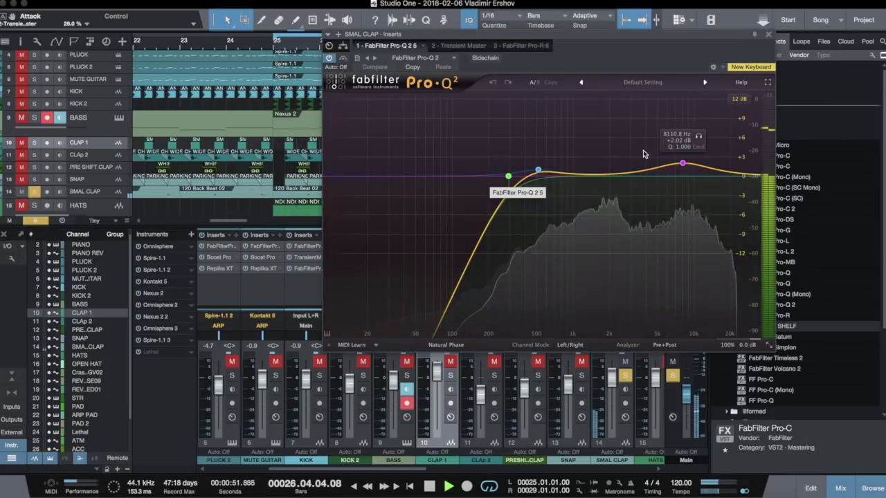
left_click_drag(682, 163, 685, 177)
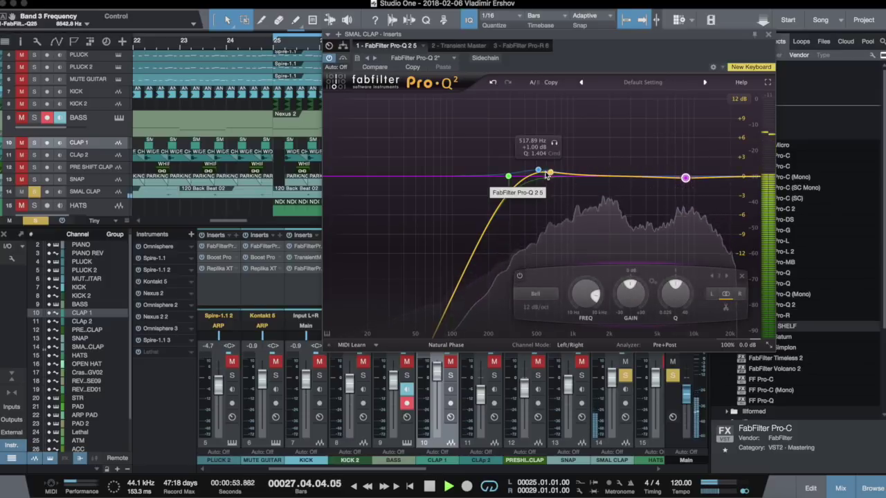
left_click_drag(538, 169, 539, 176)
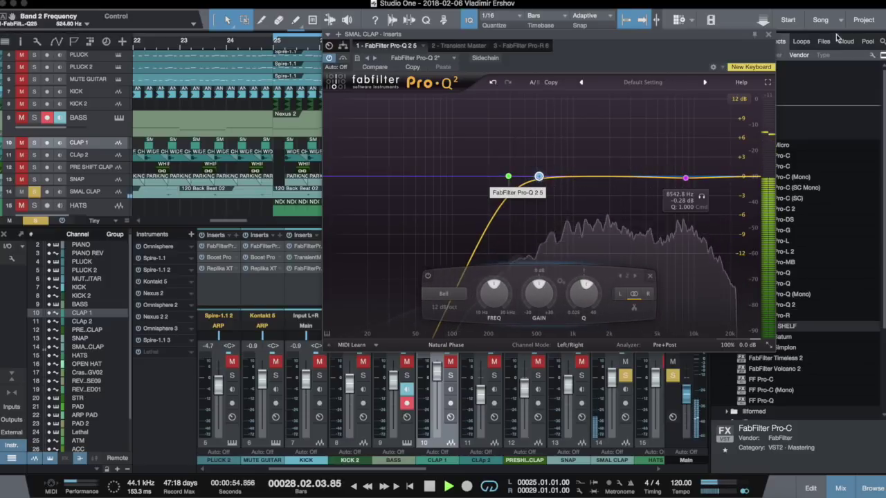
Step: Disable the Transient Master insert on the SMAL CLAP channel
left_click(768, 33)
right_click(618, 262)
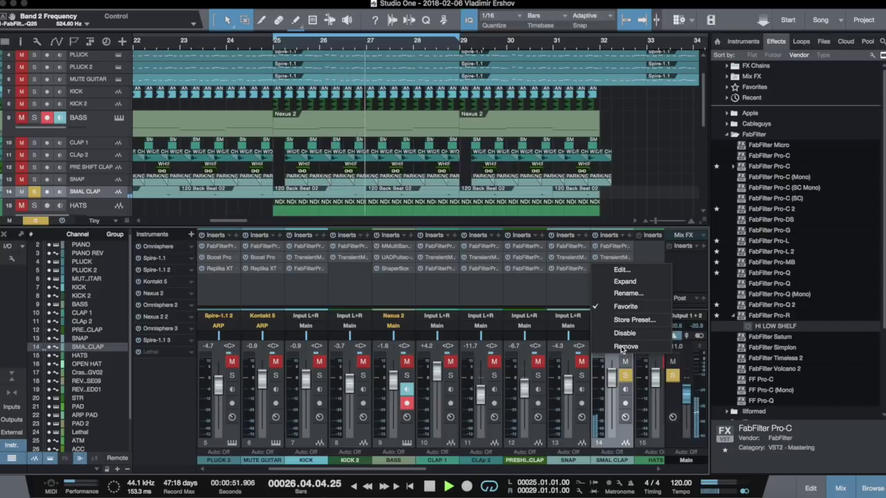
left_click(623, 269)
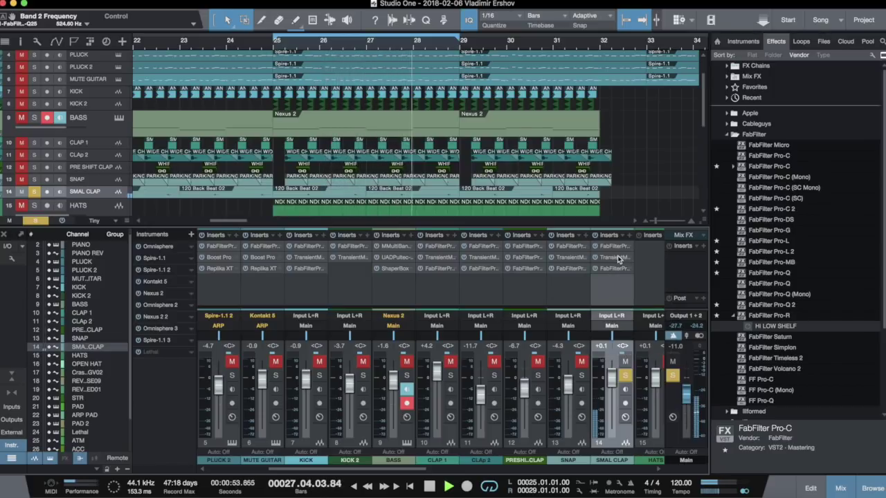
right_click(618, 260)
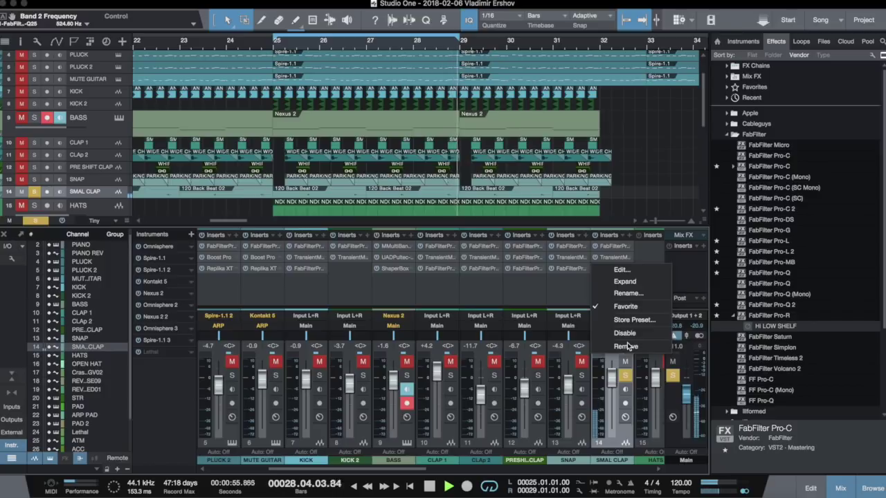
left_click(548, 300)
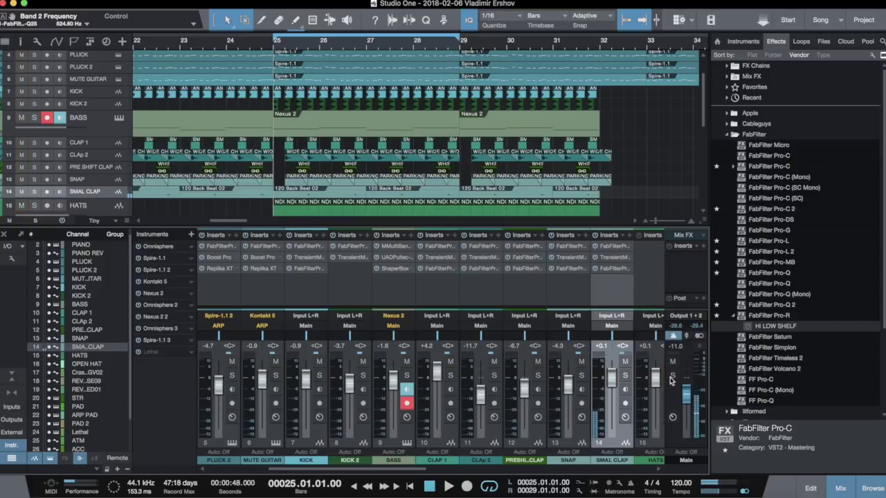
Step: Set the SMAL CLAP fader to -2.0 dB against the full mix and save the song
left_click(613, 381)
left_click_drag(612, 380, 620, 382)
key("super+s")
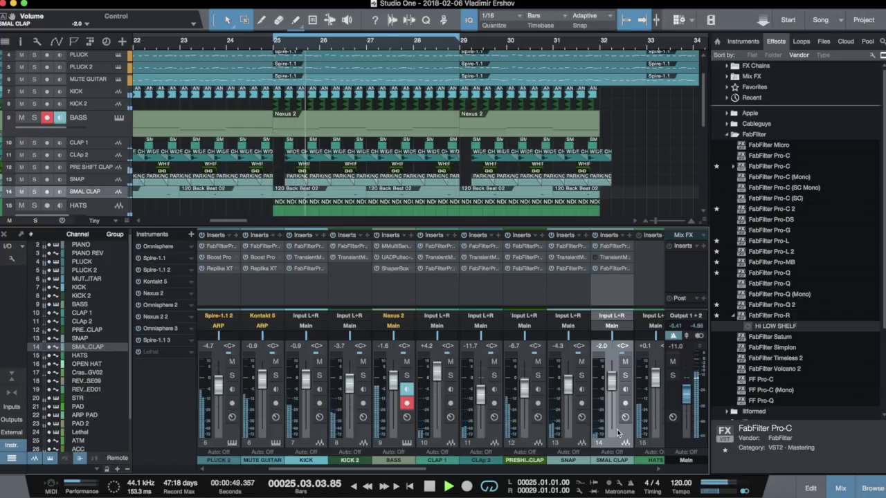
Step: Solo the HATS track and copy SMAL CLAP's Pro-Q 2 onto its insert chain
key("F3")
key("space")
key("space")
left_click(111, 205)
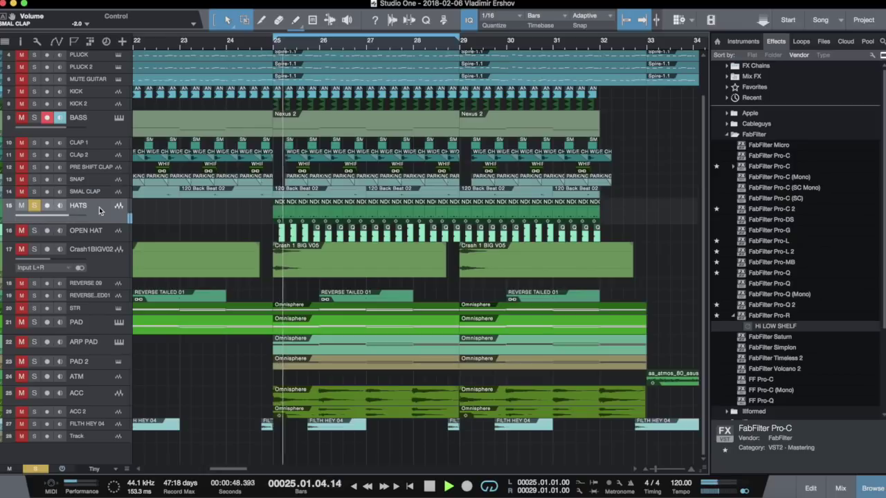
key("F3")
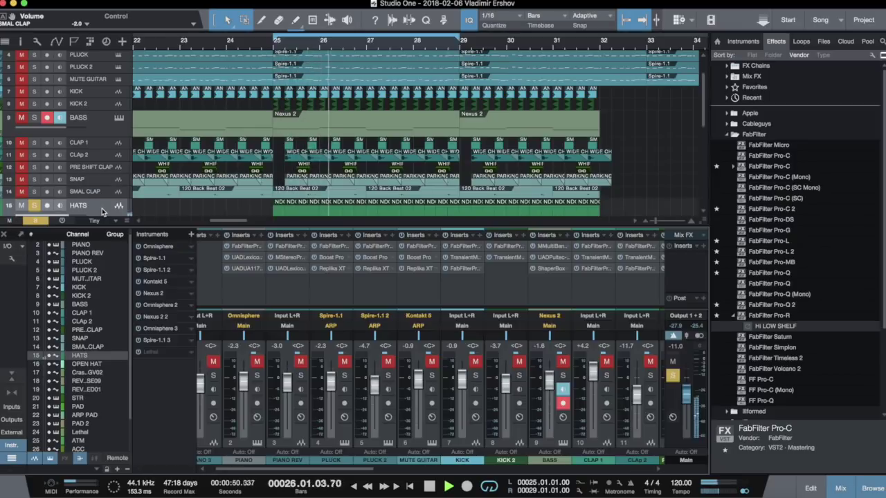
left_click_drag(371, 473, 482, 446)
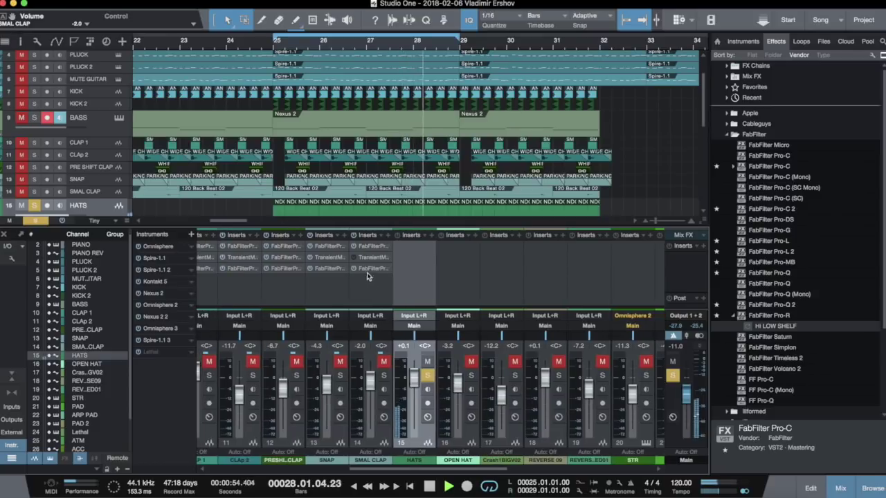
left_click_drag(438, 252, 418, 257)
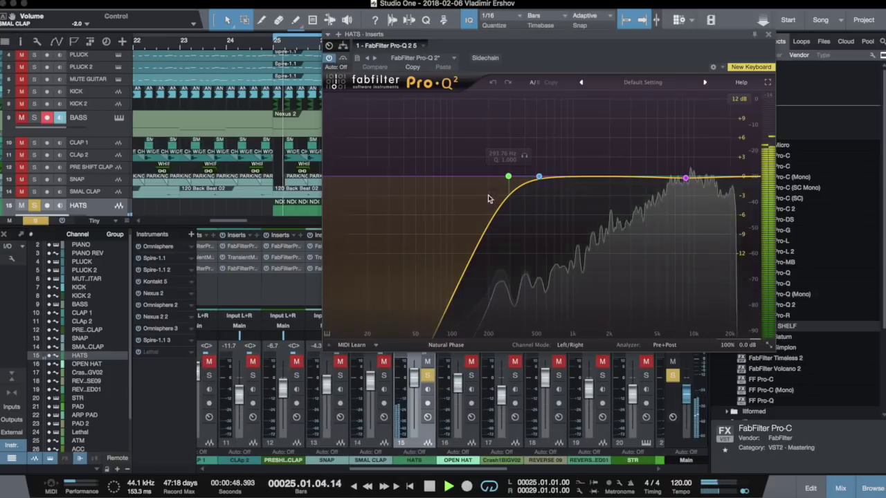
Step: In HATS's Pro-Q 2, raise the low cut to about 1047 Hz and move the high bell to about 12 kHz with a slight boost
mouse_move(509, 176)
left_click_drag(523, 158, 591, 159)
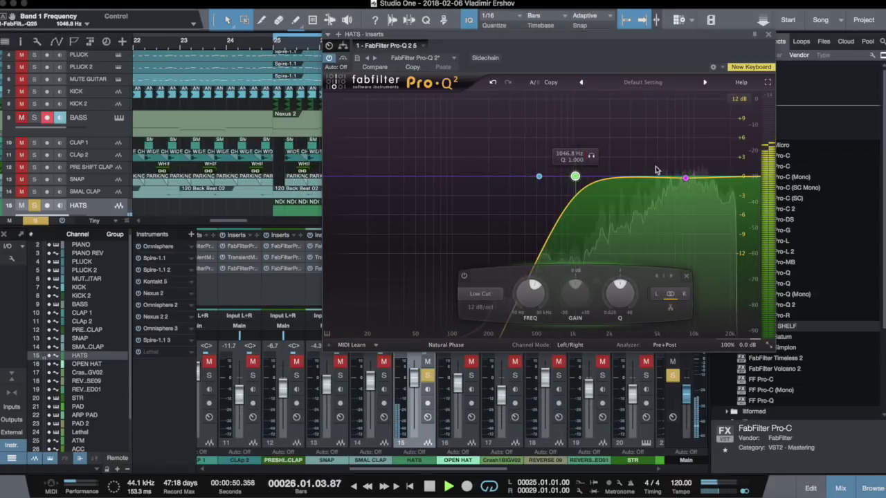
left_click_drag(685, 178, 703, 171)
left_click(768, 34)
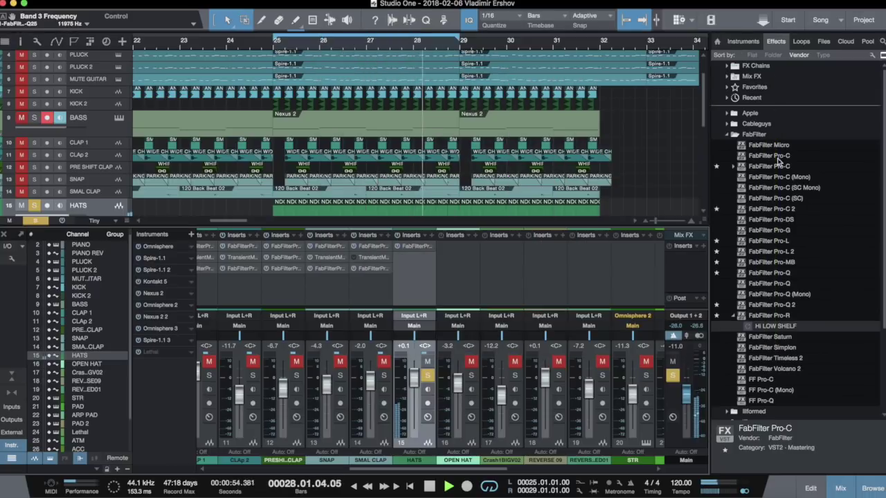
Step: Add FabFilter Pro-R to HATS with the Medium Hall 1 preset and set its mix to about 22.9%
left_click_drag(791, 318, 414, 265)
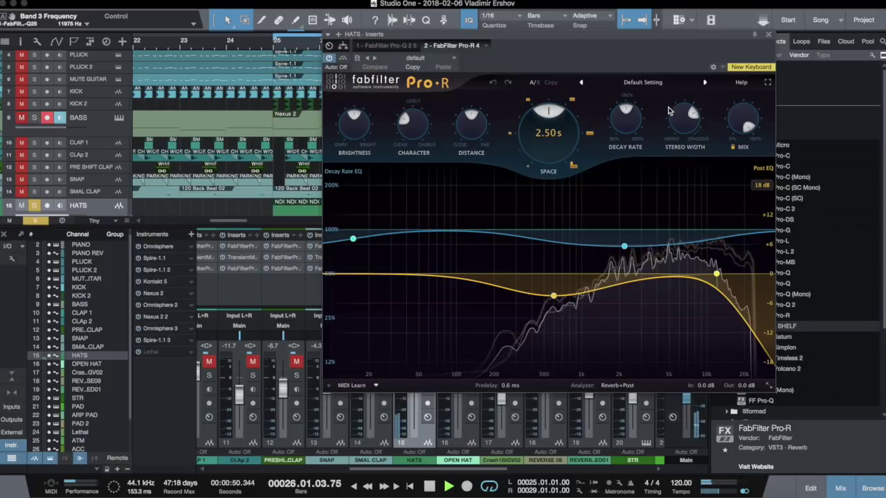
left_click(639, 81)
mouse_move(637, 117)
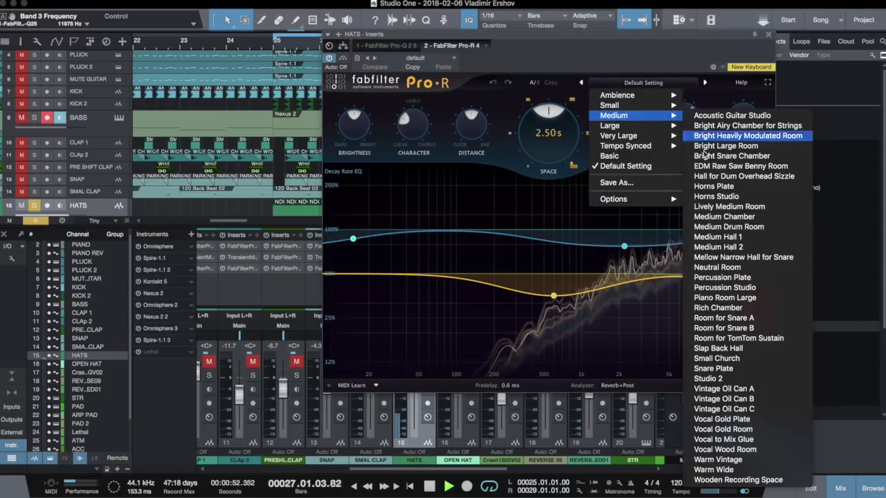
left_click(759, 237)
left_click_drag(741, 112, 745, 210)
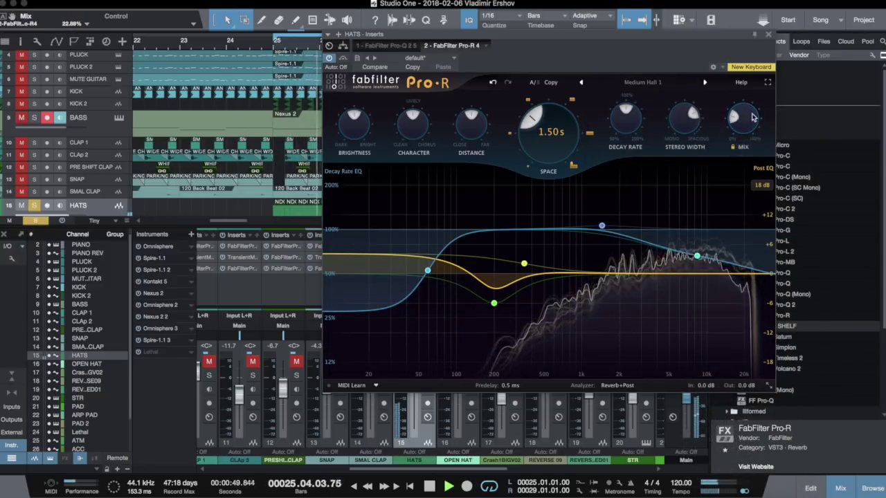
left_click(768, 34)
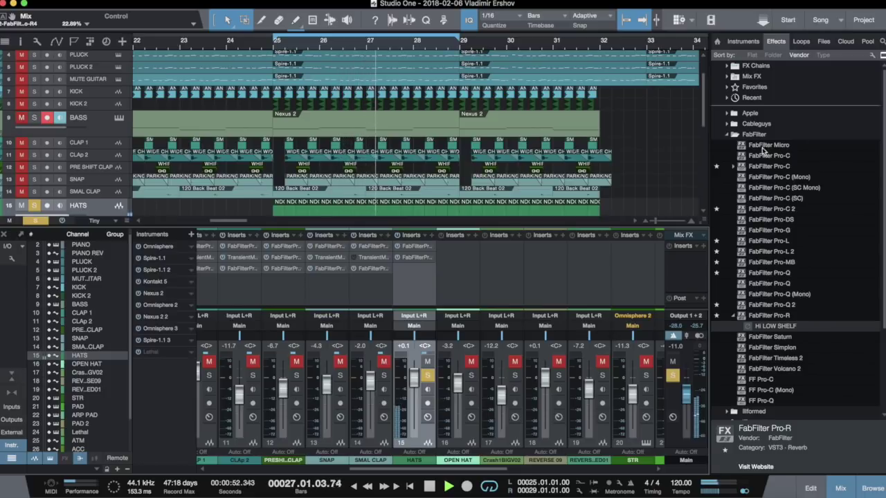
Step: Insert UAD Pultec-Pro Legacy between Pro-Q 2 and Pro-R on HATS and set its HF Boost to 2.95
double_click(761, 136)
double_click(779, 241)
scroll(808, 302, "down", 5)
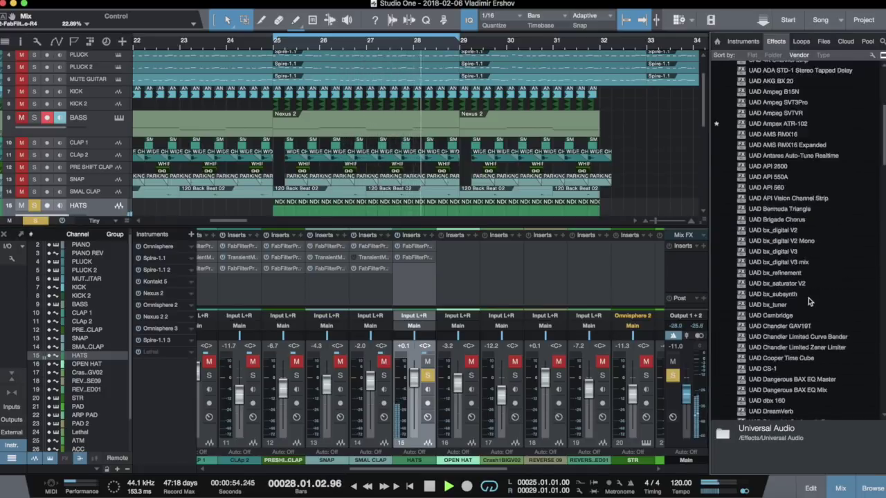
scroll(809, 303, "down", 10)
left_click_drag(782, 210, 417, 257)
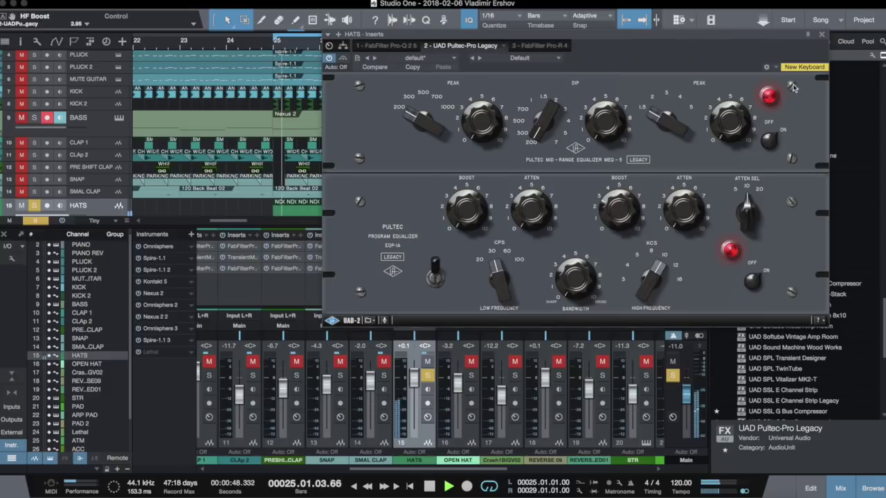
left_click(820, 34)
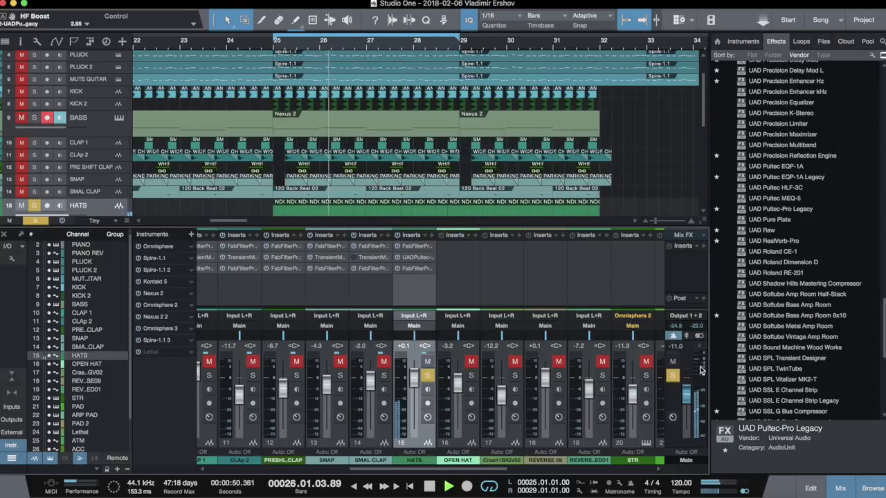
Step: Rebalance the hats with HATS at -2.3 dB and OPEN HAT at -2.6 dB, and solo both channels
left_click(673, 377)
key("space")
left_click_drag(413, 382, 415, 391)
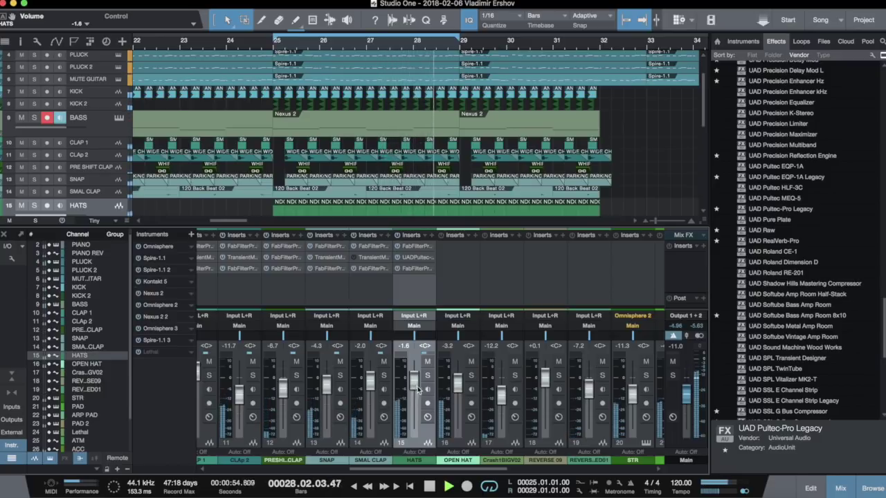
left_click(470, 376)
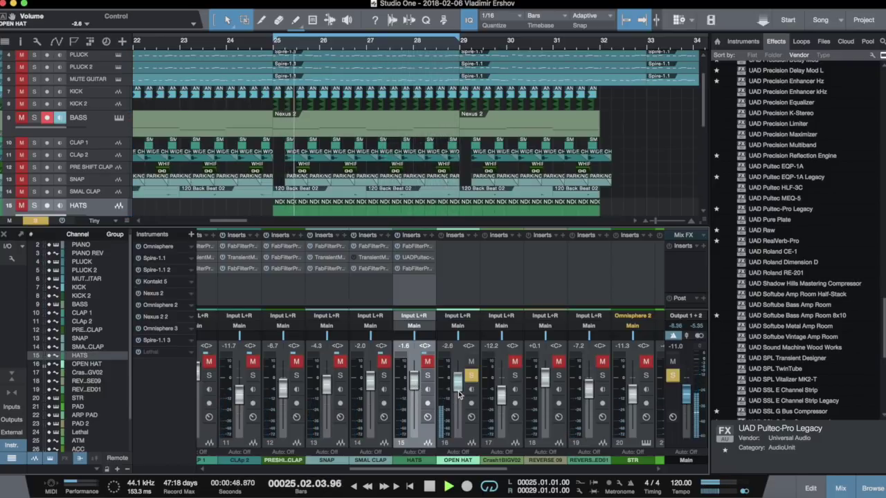
left_click(427, 377)
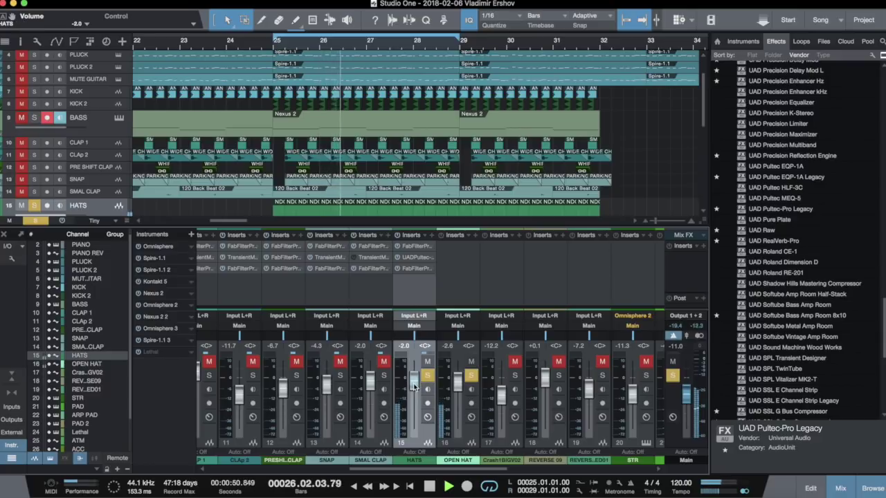
Step: Add Sample Magic Boost Pro at the end of HATS's insert chain and set its Stereo amount to 35.5
scroll(783, 128, "up", 20)
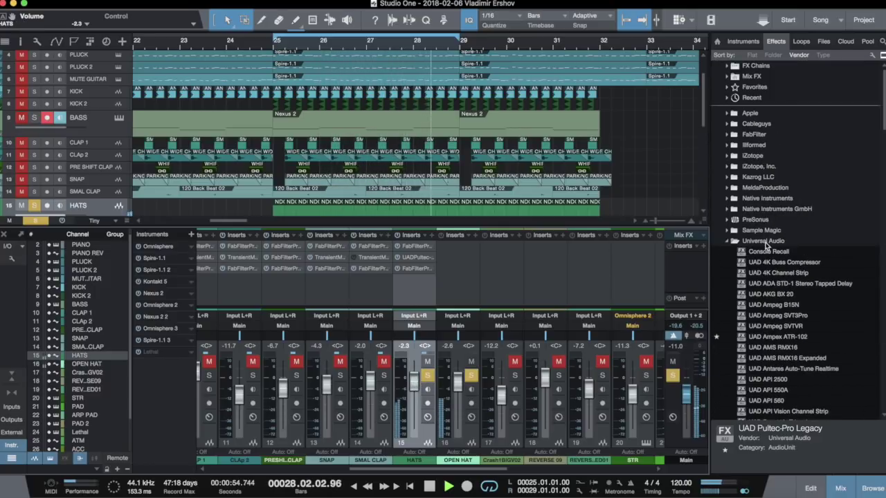
left_click(765, 242)
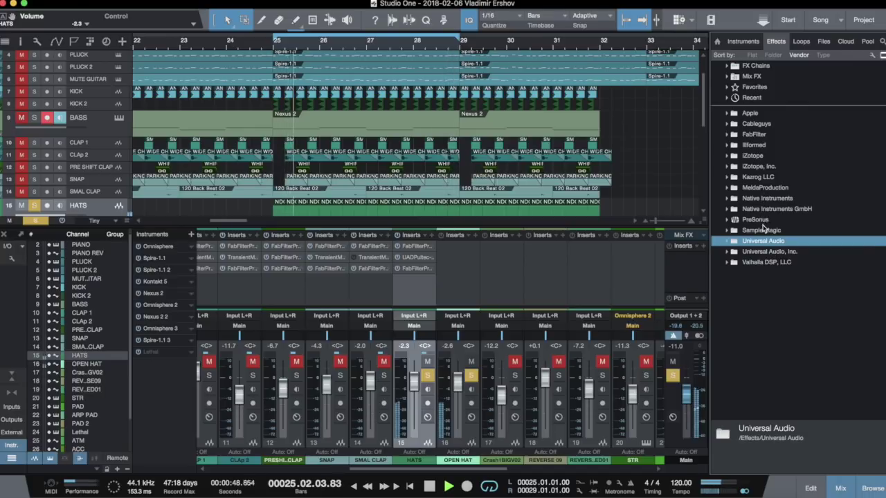
left_click(761, 230)
left_click_drag(761, 251, 431, 305)
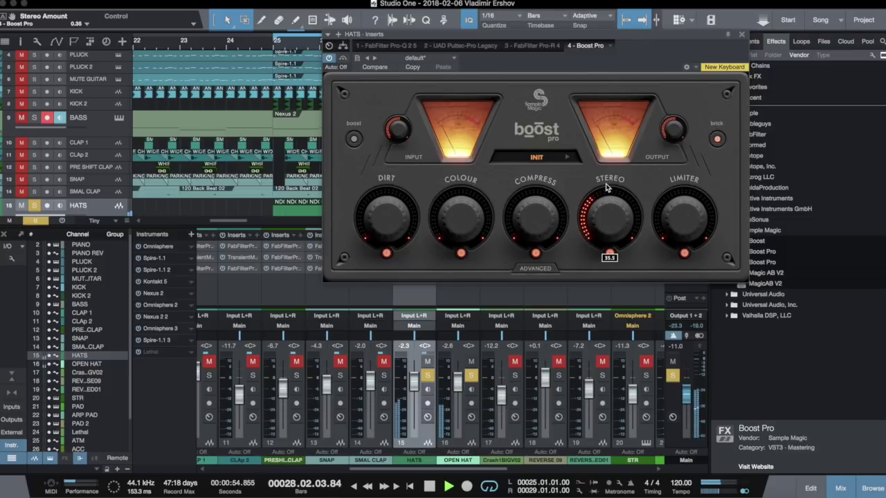
left_click(741, 34)
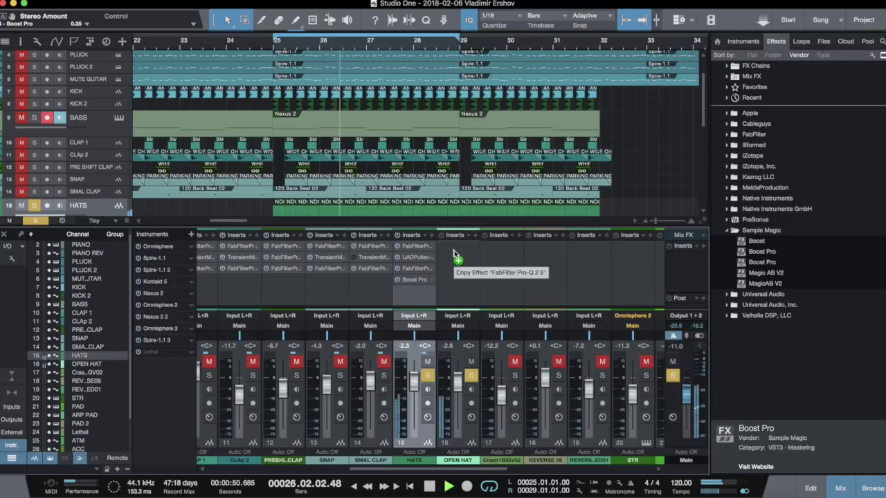
Step: Copy HATS's Pro-Q 2 to OPEN HAT, with the low cut at about 371 Hz and the high bell at +0.47 dB near 10.5 kHz
left_click(413, 247)
left_click_drag(575, 177, 521, 176)
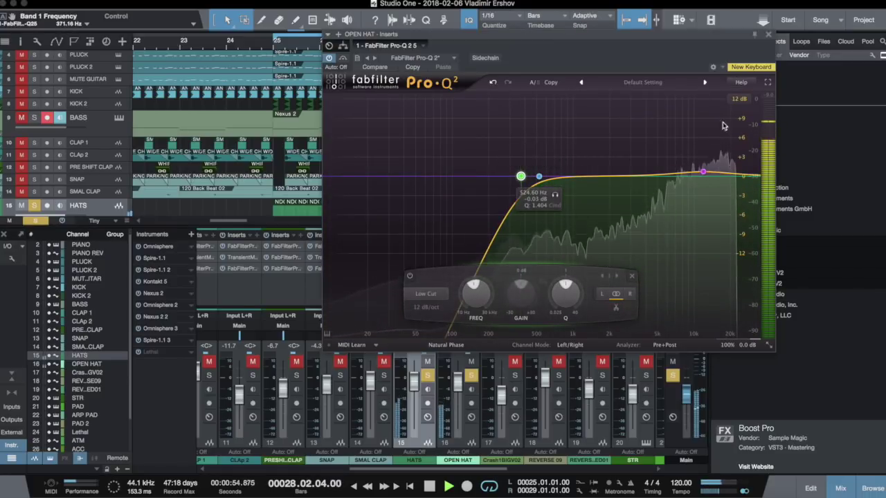
left_click_drag(703, 172, 696, 173)
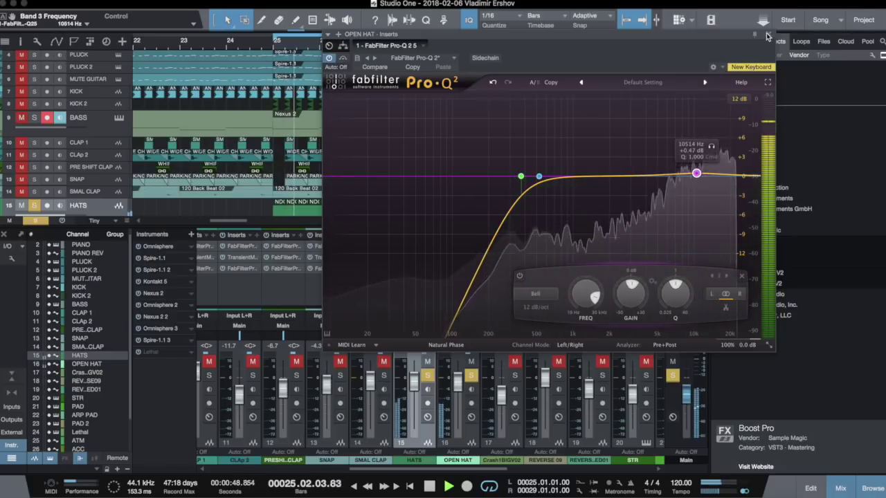
left_click(767, 33)
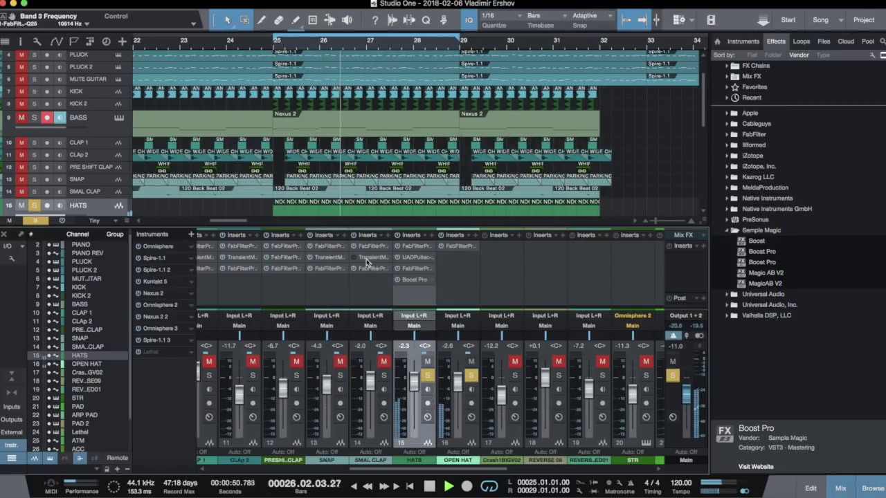
Step: Copy SNAP's Transient Master and HATS's Pro-R to OPEN HAT, setting the attack to 7% and the reverb mix to about 36%
left_click_drag(339, 261, 461, 258)
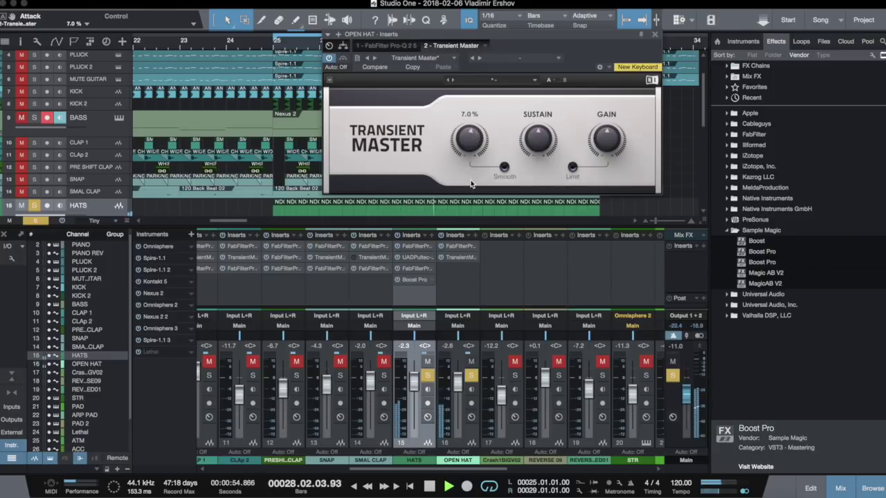
left_click(652, 34)
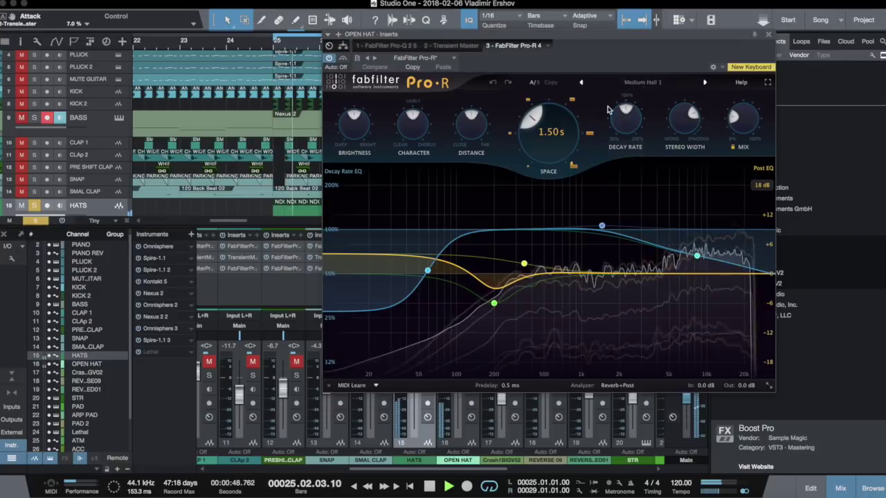
left_click_drag(746, 116, 740, 107)
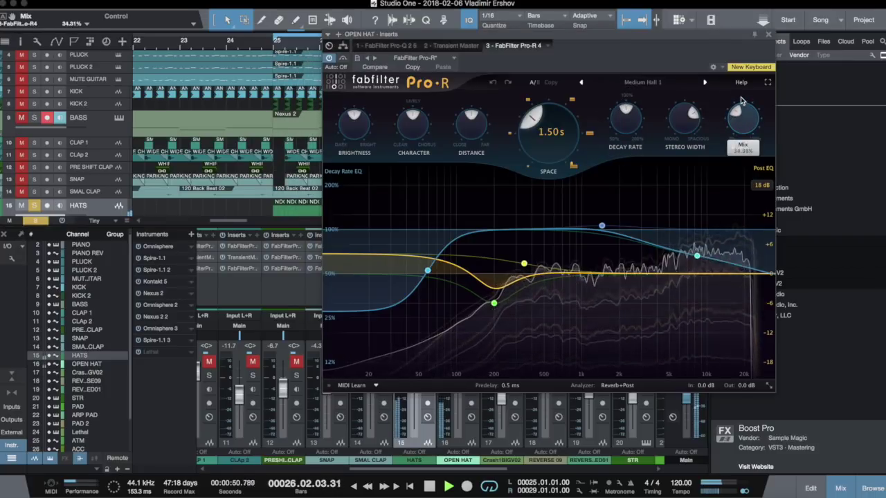
left_click(767, 34)
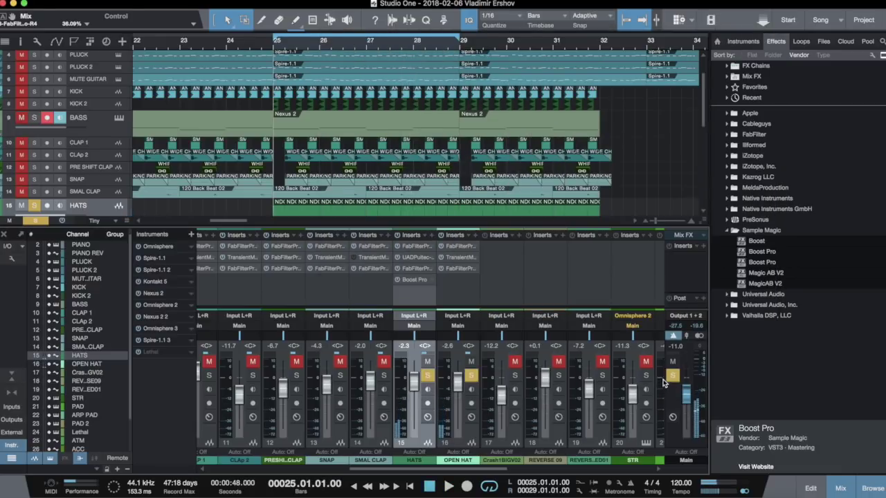
Step: Clear the solos and audition the processed hats in the full mix
left_click(672, 376)
key("space")
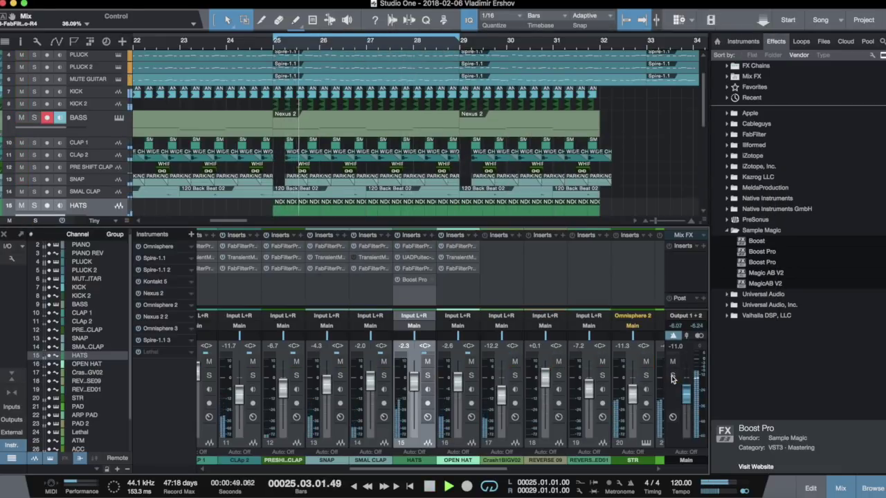
key("F3")
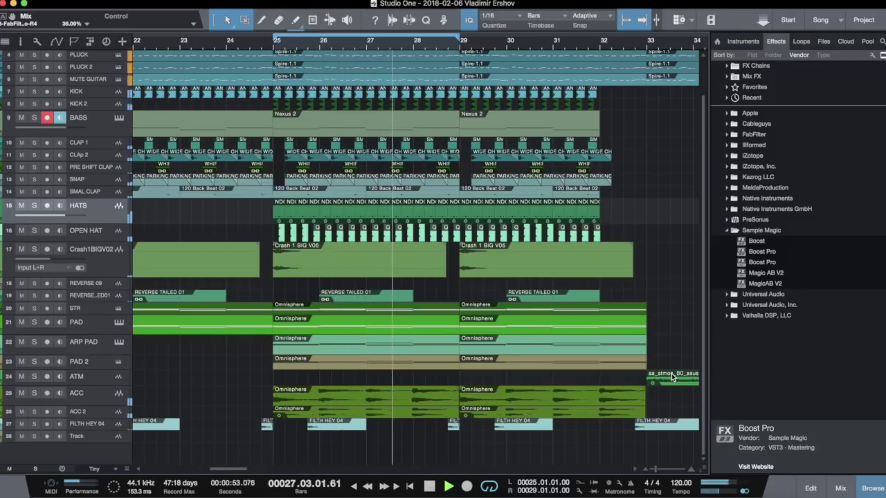
key("space")
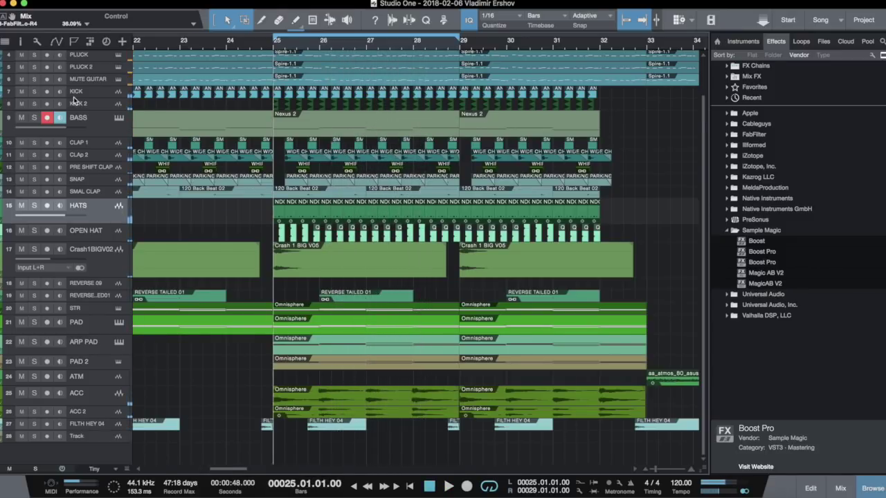
Step: Solo the tracks from PIANO down to BASS and play the looped section from bar 25
scroll(63, 80, "up", 2)
left_click_drag(36, 64, 35, 162)
key("space")
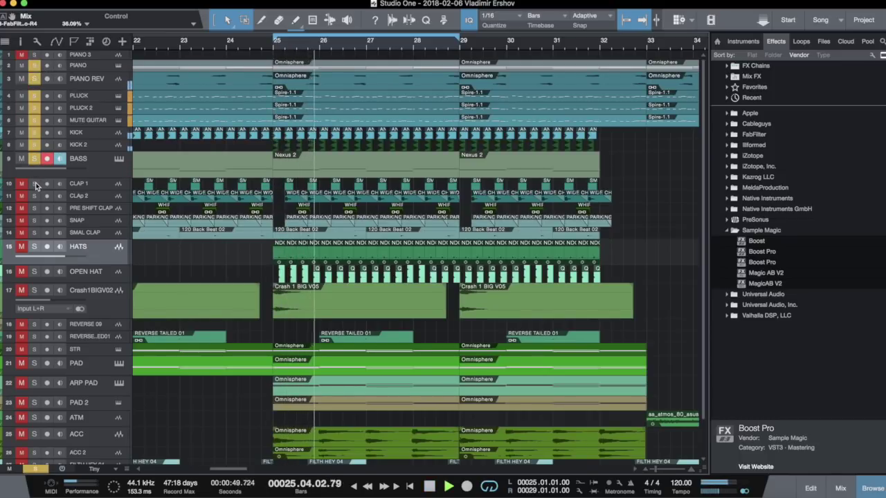
Step: Lower the BASS volume to -3.7 dB and the KICK volume to -1.3 dB in the mixer
left_click(59, 158)
left_click(84, 141)
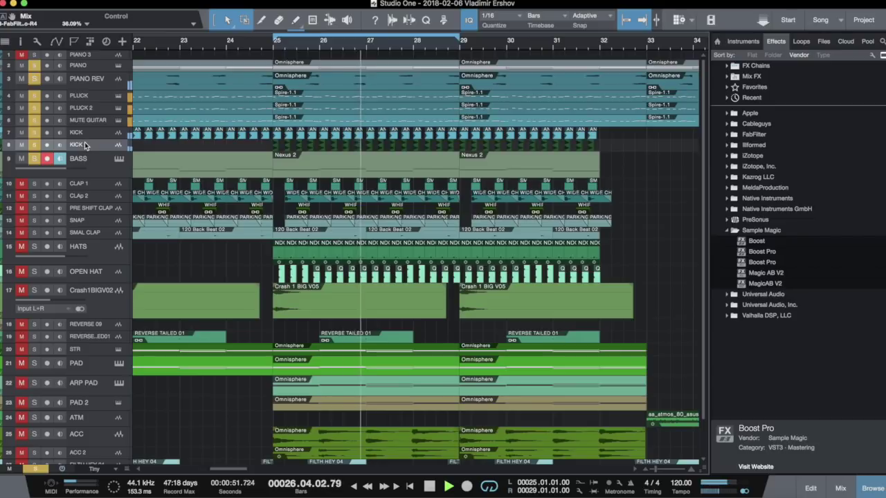
key("F3")
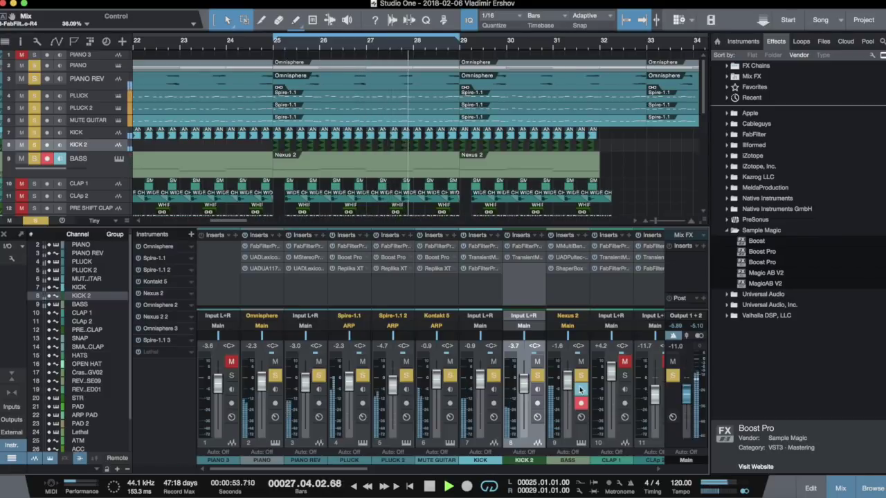
left_click_drag(566, 387, 568, 389)
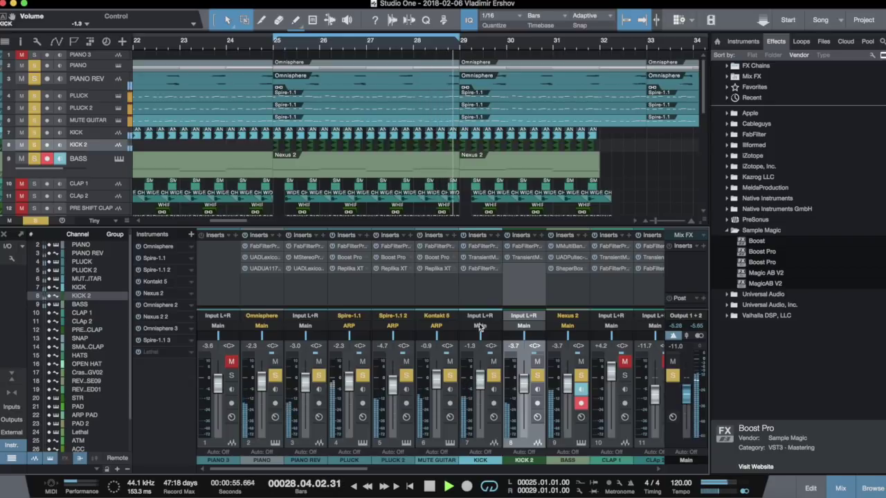
Step: Set the attack of KICK's Transient Master to 8% and return to the full arrangement
left_click(483, 257)
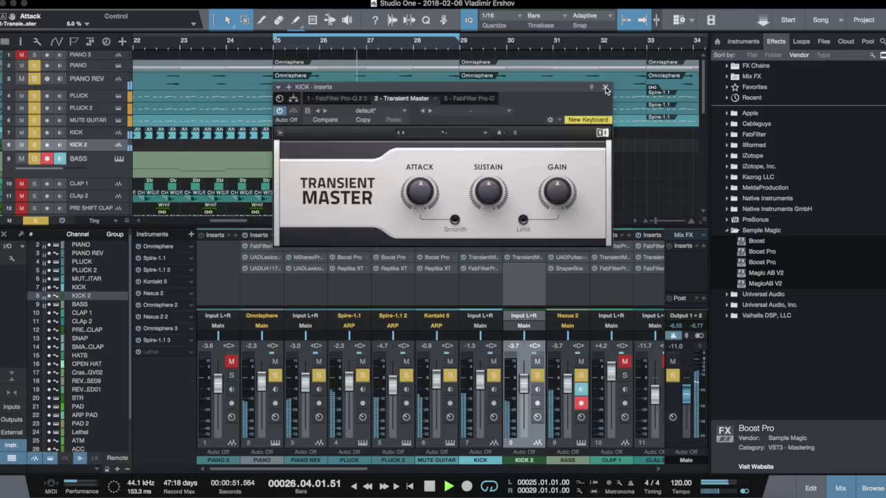
left_click(606, 89)
key("F3")
Step: Add CLAP 1, CLAp 2 and PRE SHIFT CLAP to the solos and set PRE SHIFT CLAP's volume to -7.8 dB
key("space")
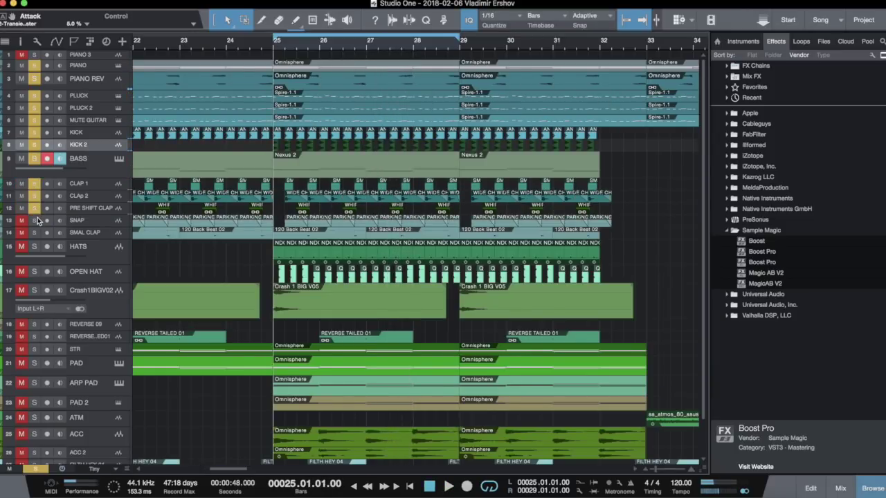
key("space")
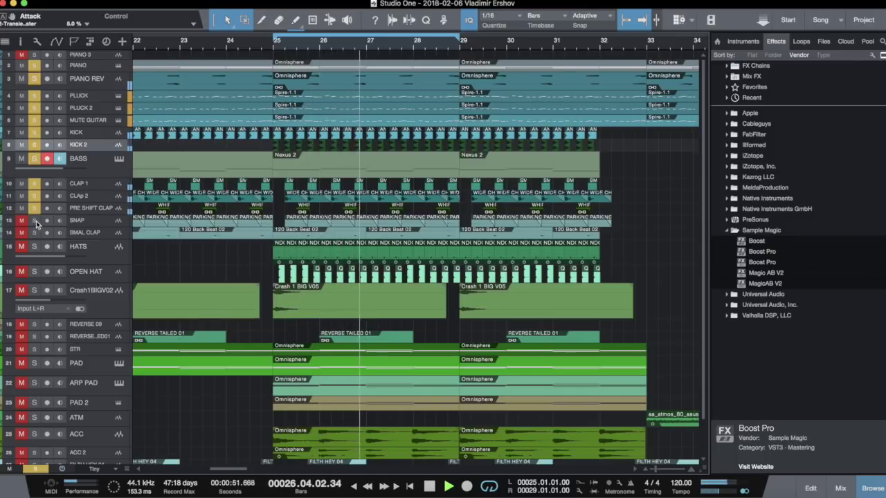
left_click(83, 210)
key("F3")
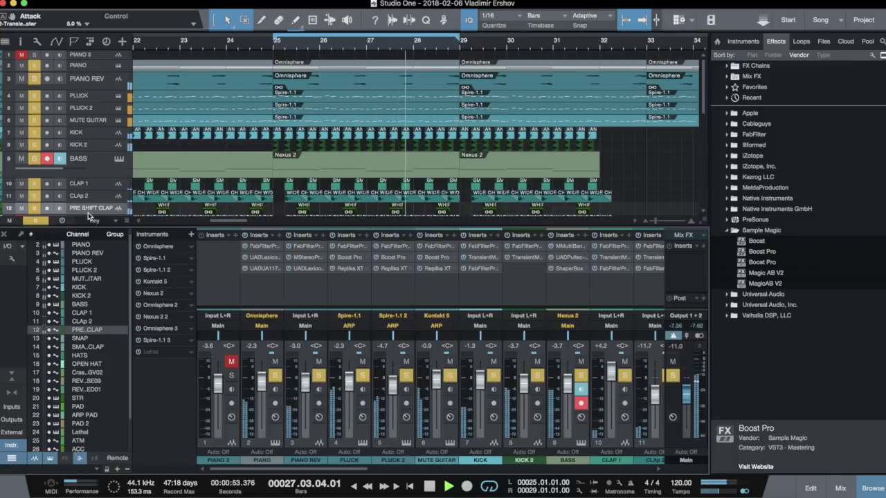
left_click_drag(363, 469, 429, 469)
left_click_drag(514, 390, 510, 393)
key("F3")
key("space")
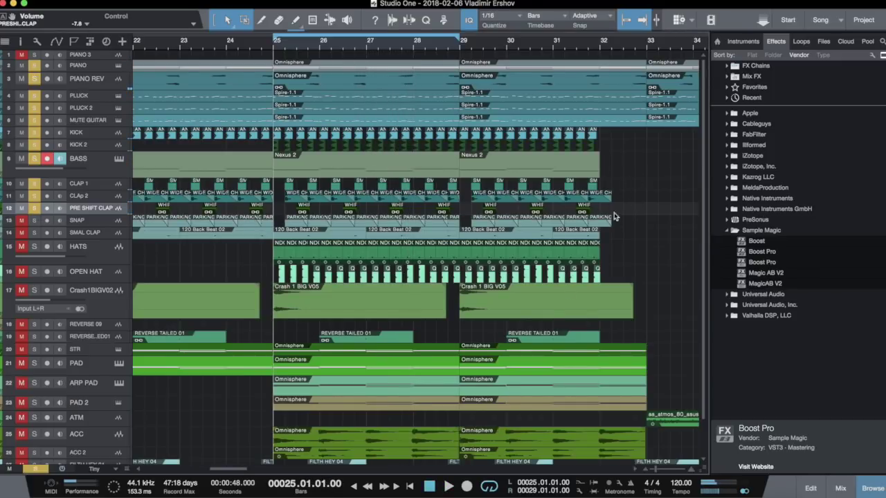
Step: Select the WHIP 01 events on PRE SHIFT CLAP, check their timing during playback and lower the track's volume to -8.4 dB
left_click_drag(636, 211, 181, 233)
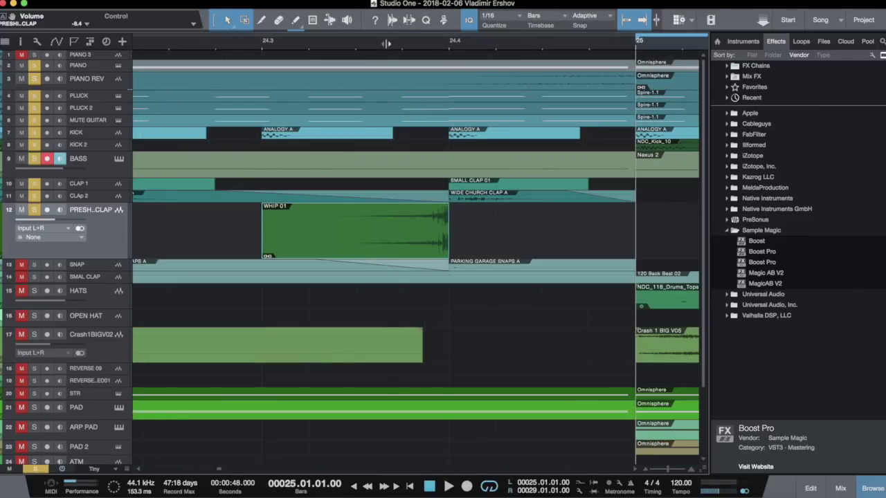
double_click(386, 43)
key("w")
key("w")
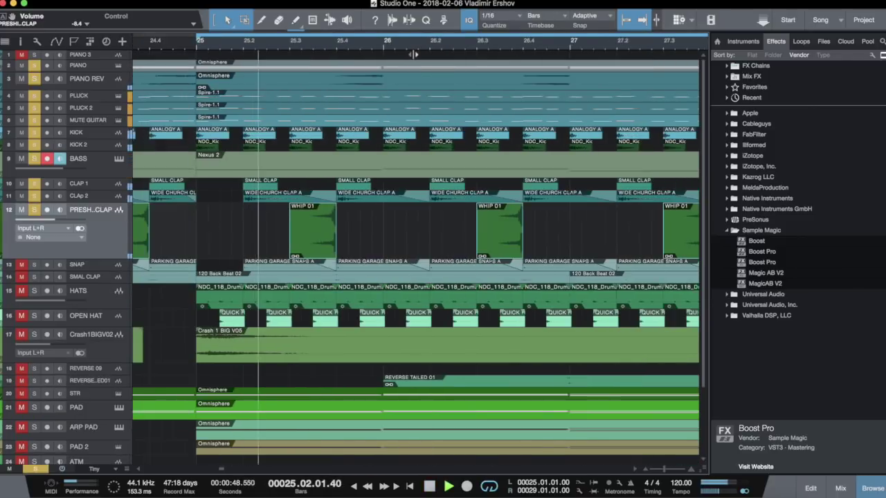
key("w")
key("w")
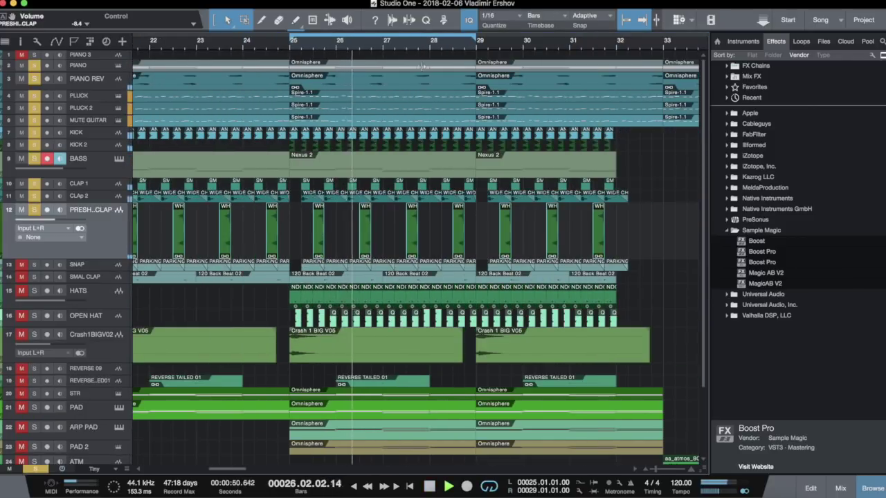
key("w")
Step: Add SNAP, SMAL CLAP, HATS and OPEN HAT to the soloed tracks while playing the loop
key("space")
key("space")
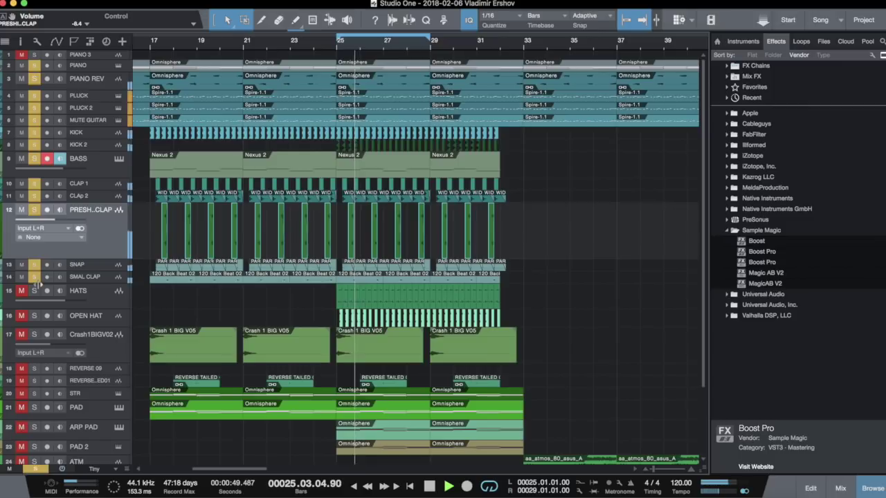
left_click(34, 291)
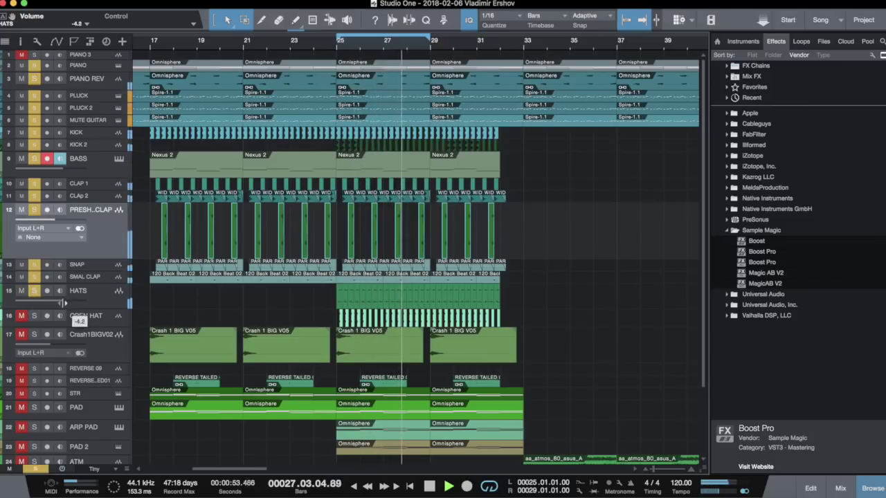
left_click(34, 317)
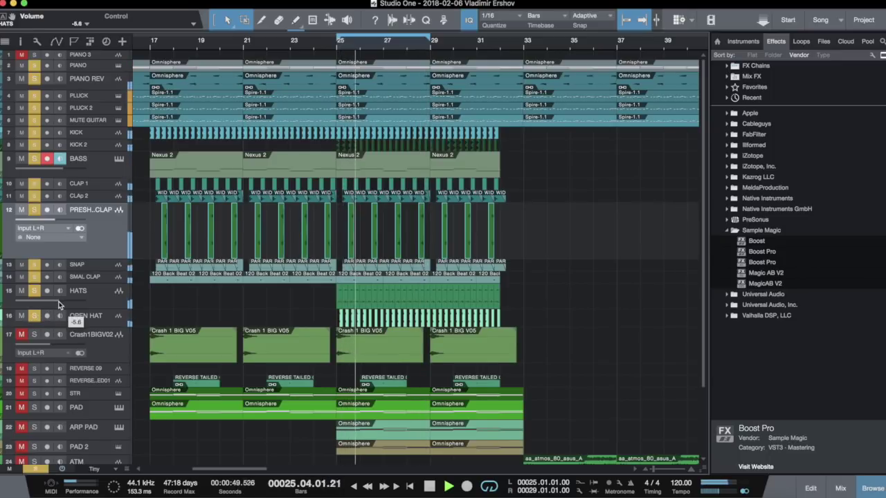
Step: Set the HATS volume to -6.3 dB and the ARP channel's volume to -1.6 dB
left_click_drag(60, 304, 59, 304)
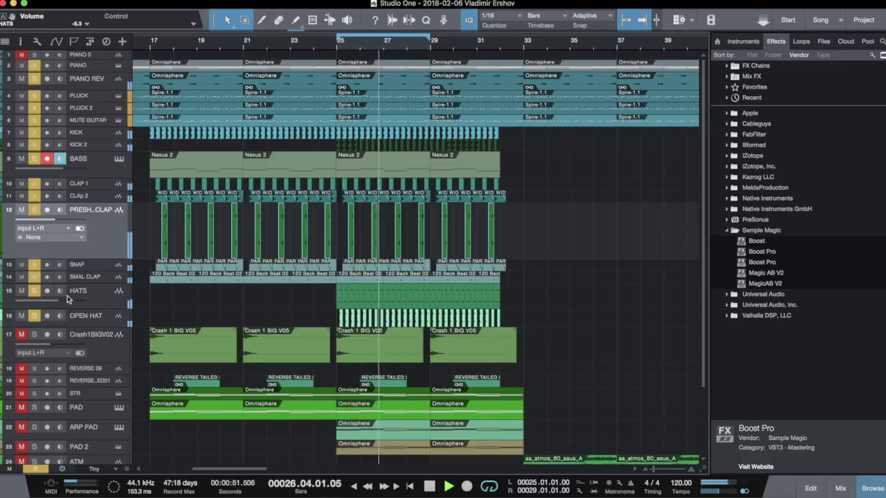
key("F3")
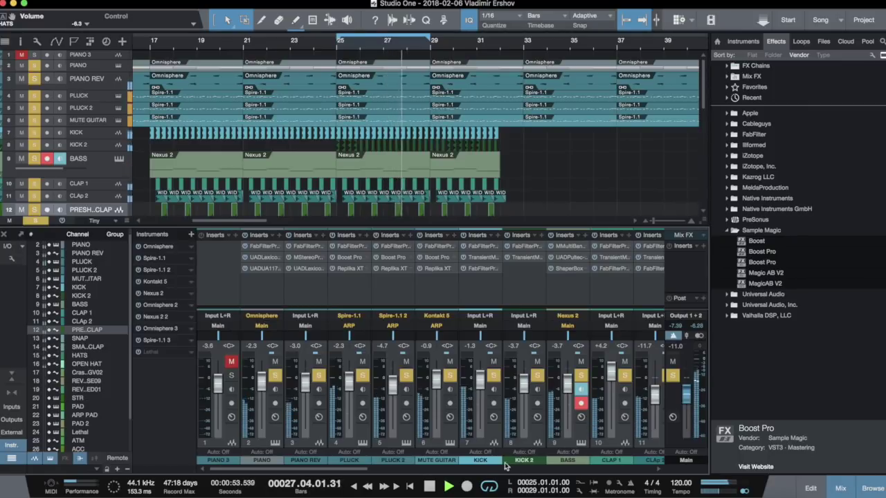
left_click_drag(346, 468, 774, 458)
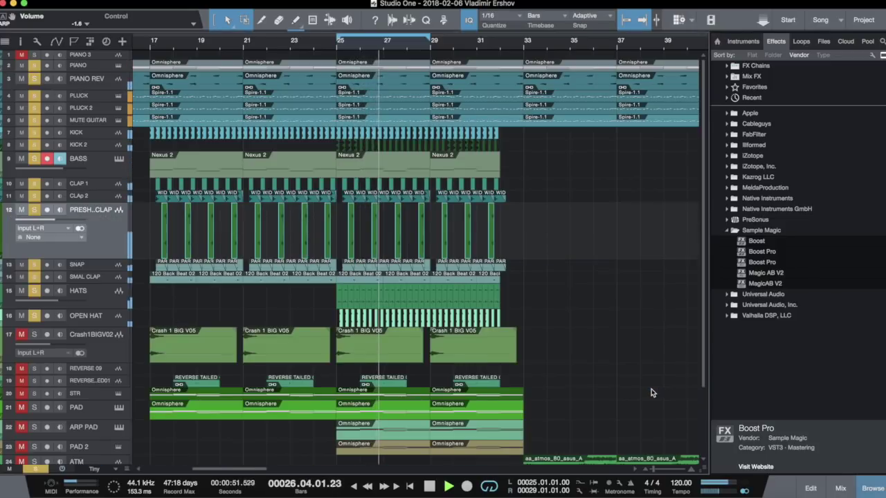
Step: Lower the channels from CLAP 1 to SMAL CLAP together by about 1 dB, bringing CLAP 1 to +3.2 and SMAL CLAP to -3.0 dB
key("F3")
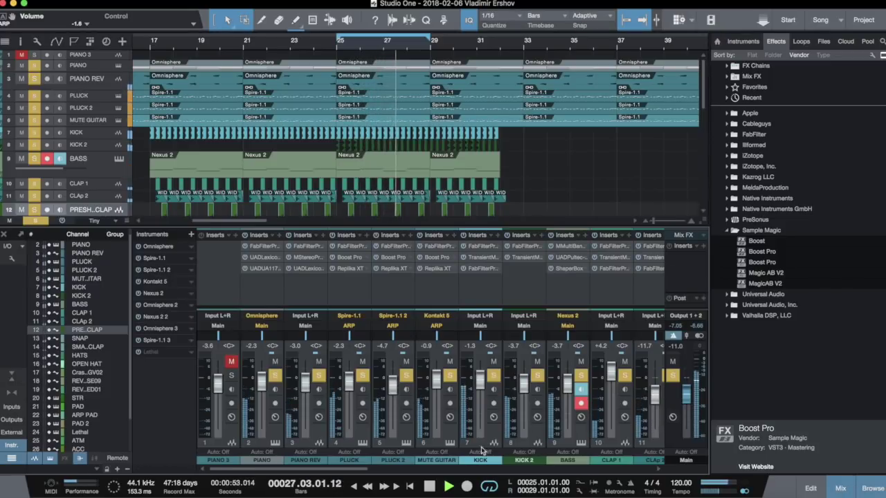
key("space")
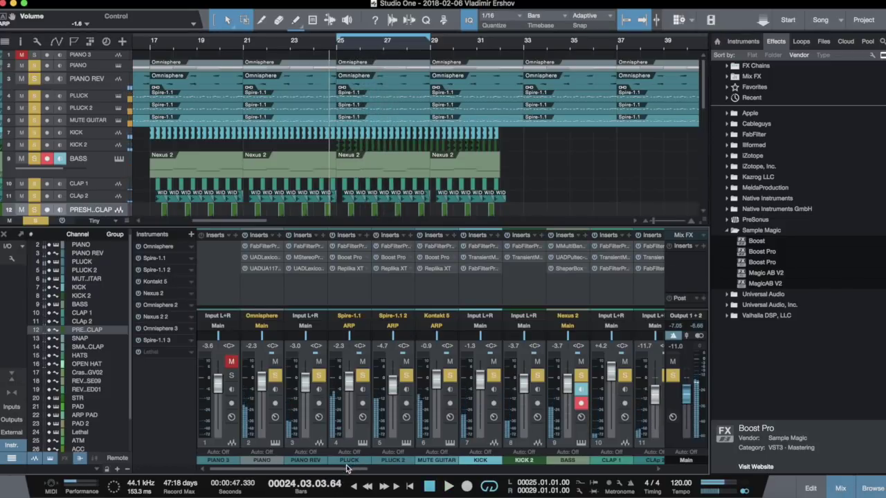
scroll(471, 456, "right", 7)
scroll(440, 462, "right", 1)
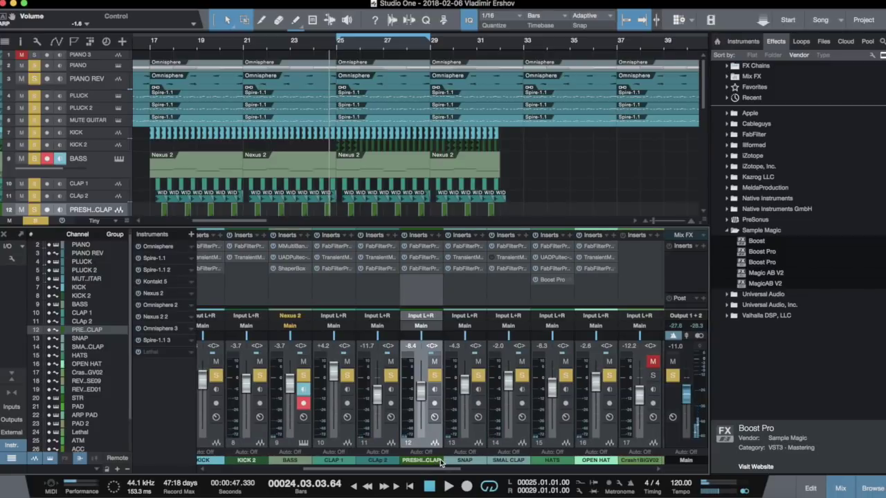
key("space")
key("space")
left_click(346, 442)
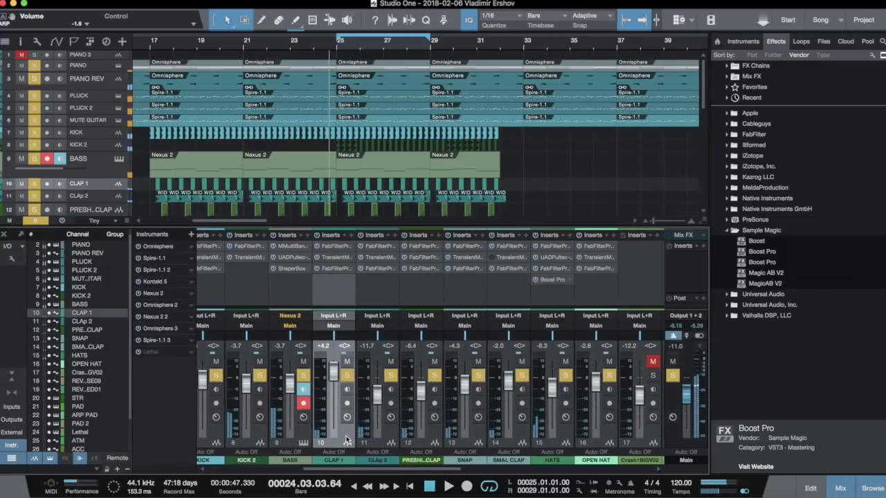
left_click(400, 438, "shift")
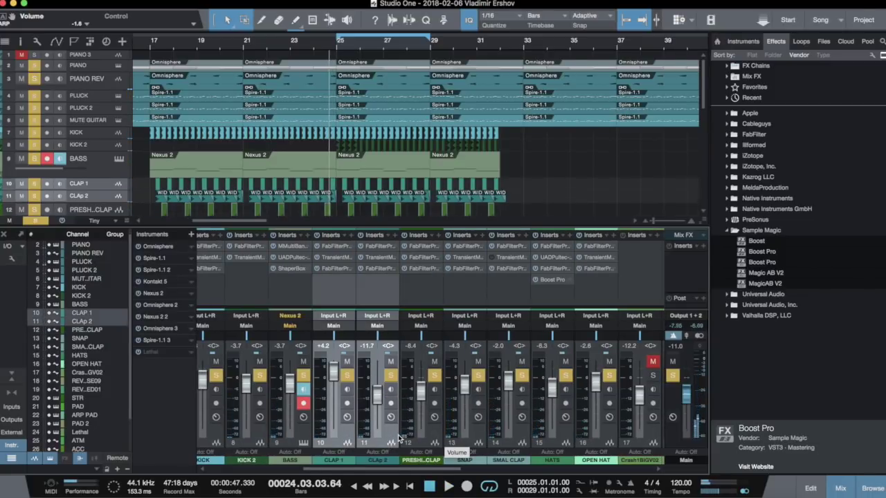
left_click(512, 393, "shift")
key("space")
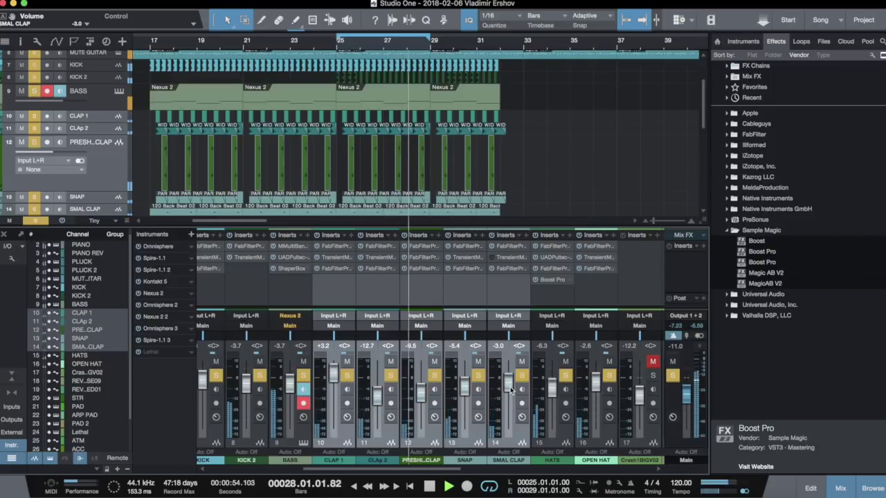
key("F3")
key("space")
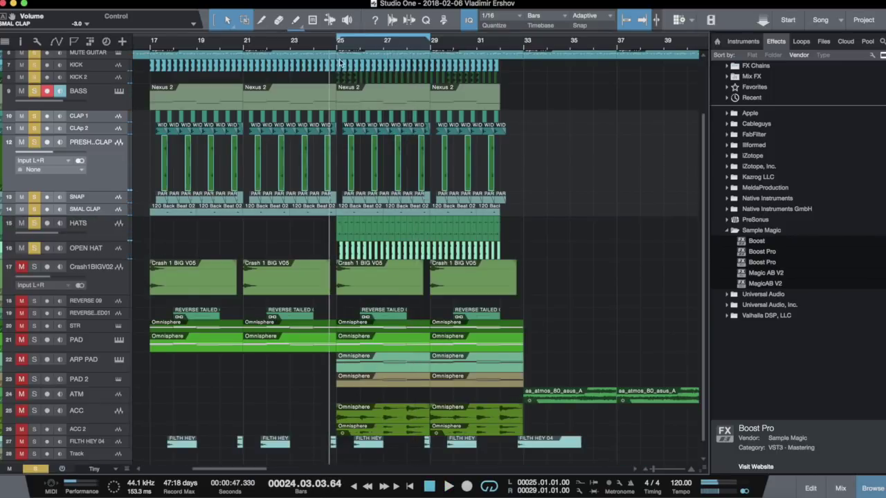
Step: Add Crash1BIGV02 to the soloed tracks and set its volume to -9.5 dB
key("space")
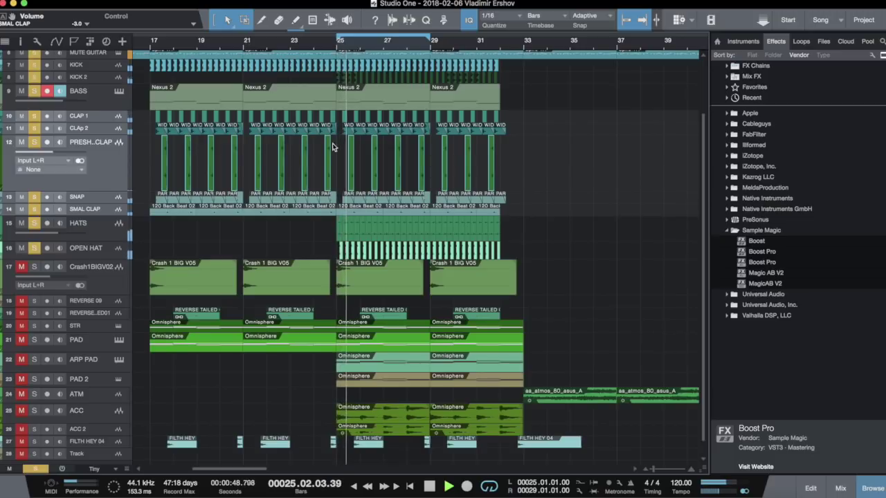
key("space")
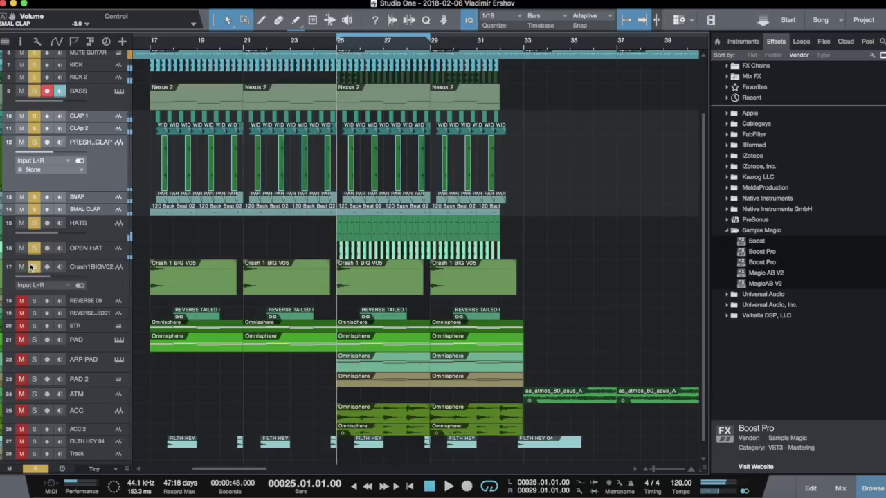
key("space")
key("space")
left_click_drag(114, 276, 52, 278)
key("space")
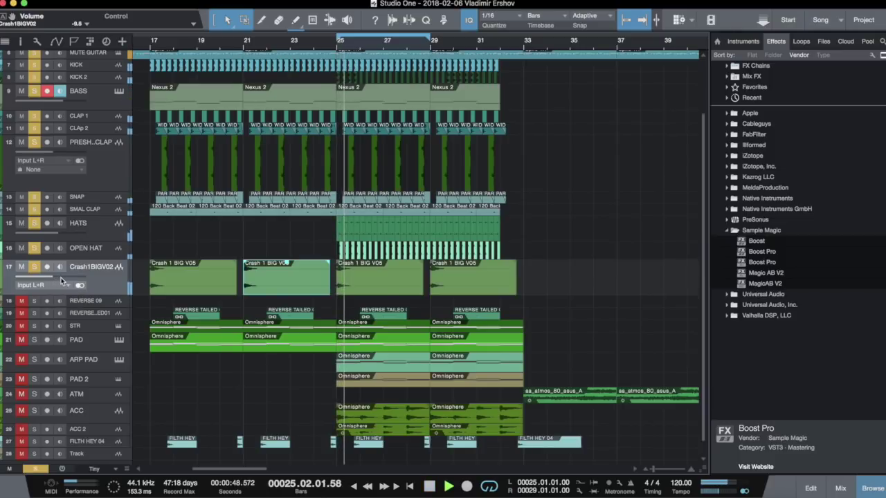
Step: Copy the hats' Pro-Q 2 with its low cut and slight high boost to Crash1BIGV02 and audition the filtered crash
key("F3")
key("space")
key("space")
key("Up")
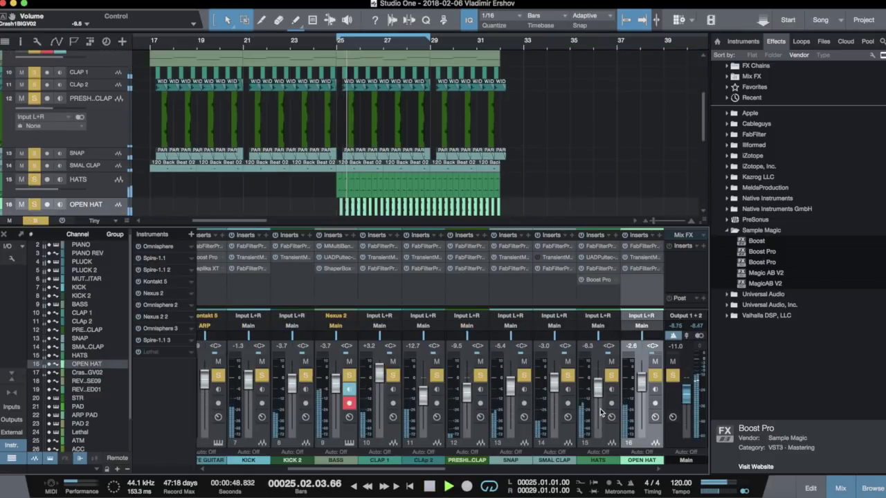
key("Down")
key("space")
left_click_drag(650, 260, 647, 257)
key("space")
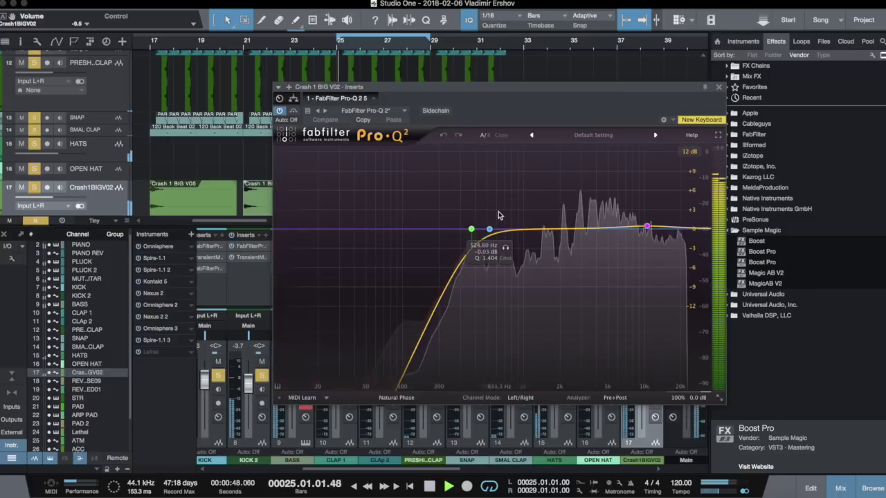
left_click(719, 87)
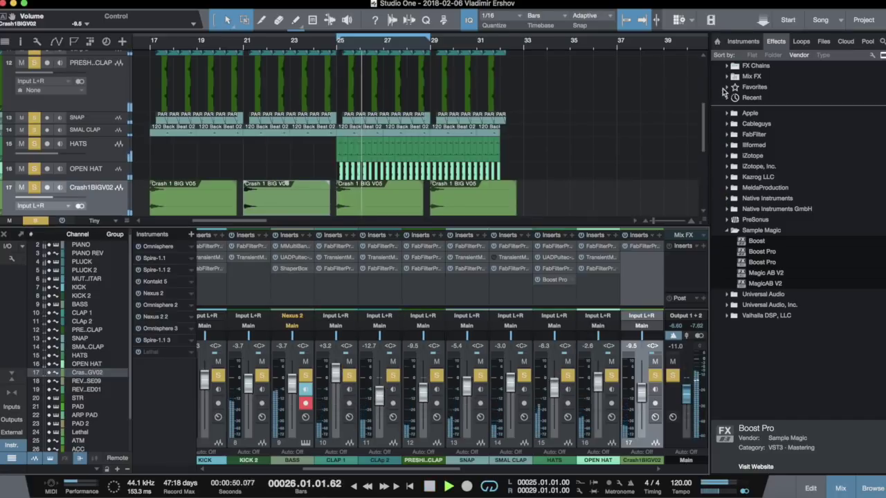
key("F3")
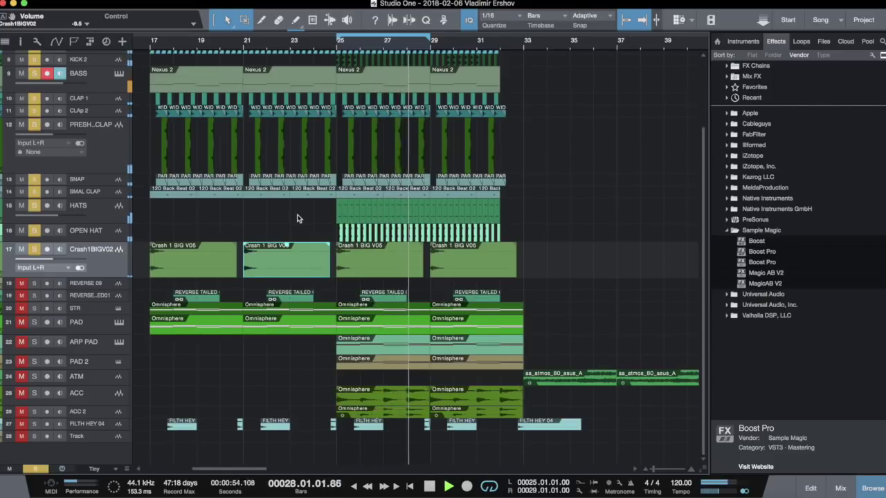
Step: Select the STR track, add it to the solos and play it with the drums and melodic tracks
key("space")
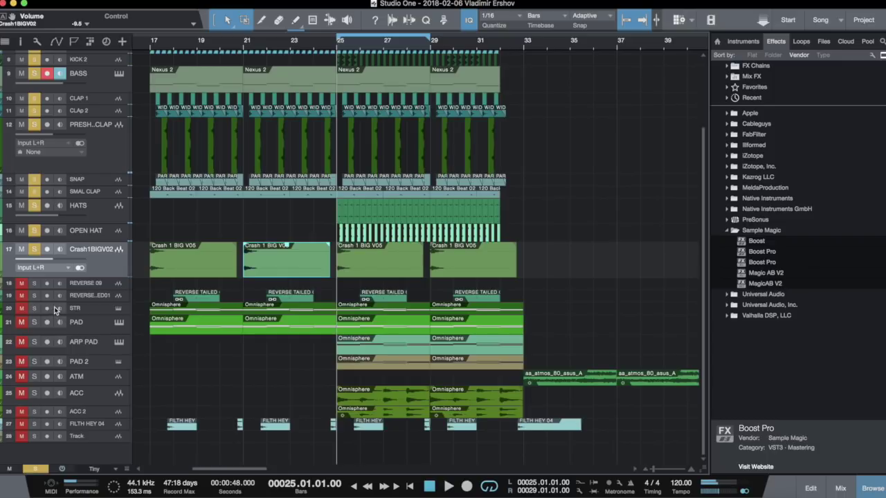
left_click(79, 308)
key("space")
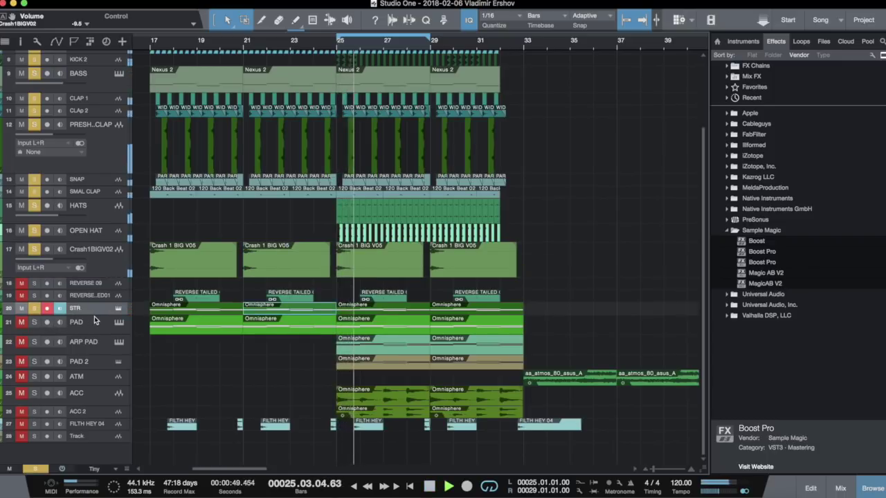
left_click_drag(95, 315, 94, 334)
Step: Solo only the STR track, bring up its mixer channel and insert FabFilter Pro-Q 2 on it
key("space")
key("space")
key("F3")
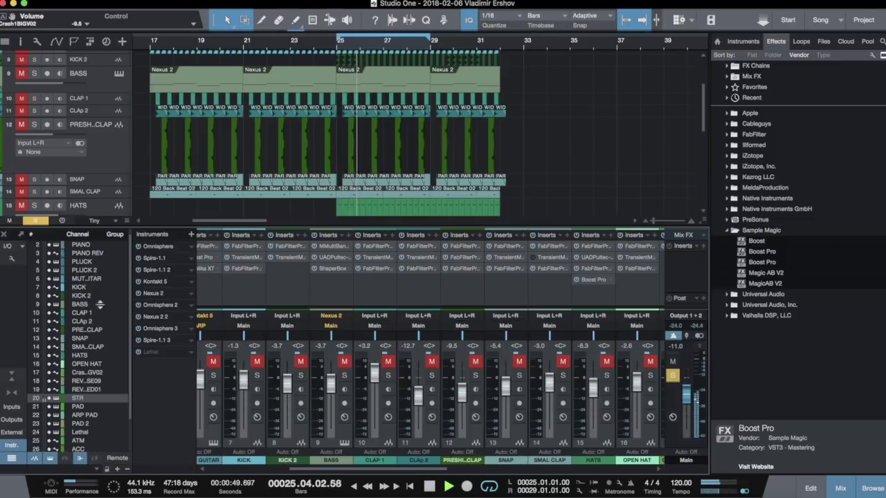
left_click_drag(427, 468, 580, 468)
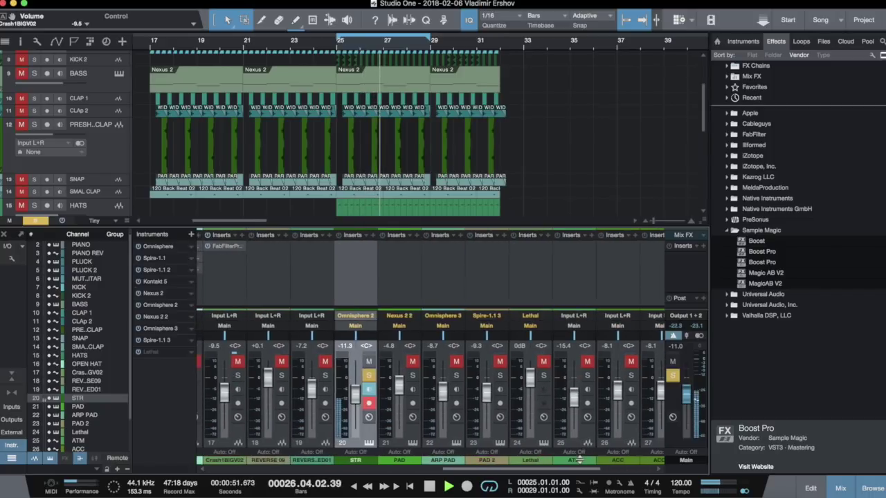
double_click(755, 134)
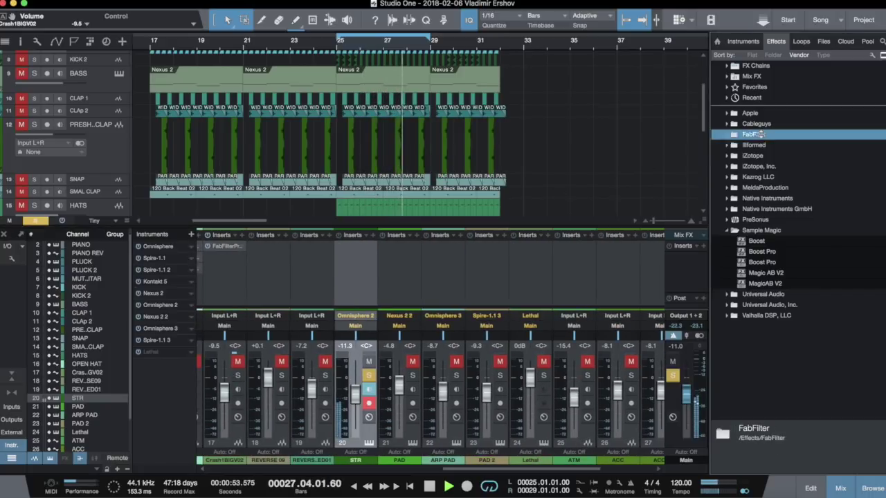
left_click_drag(791, 304, 348, 264)
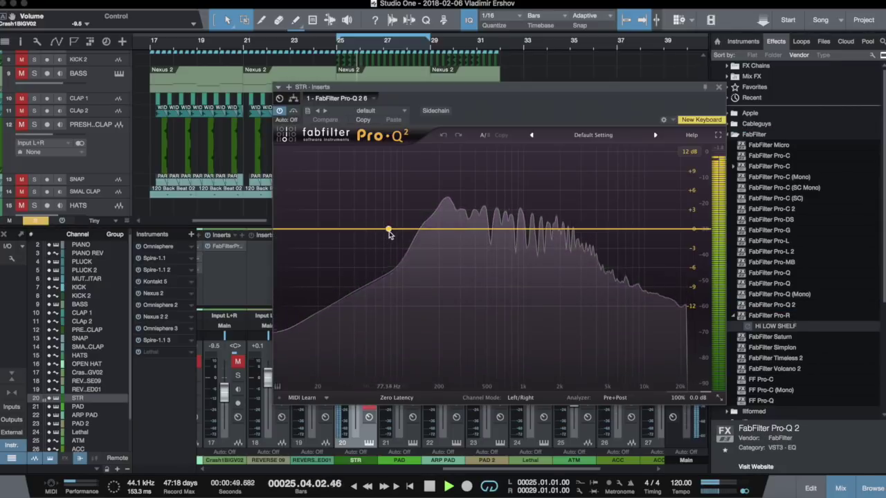
Step: Add a 12 dB/oct low cut at about 121 Hz in STR's Pro-Q 2
double_click(391, 235)
left_click(308, 347)
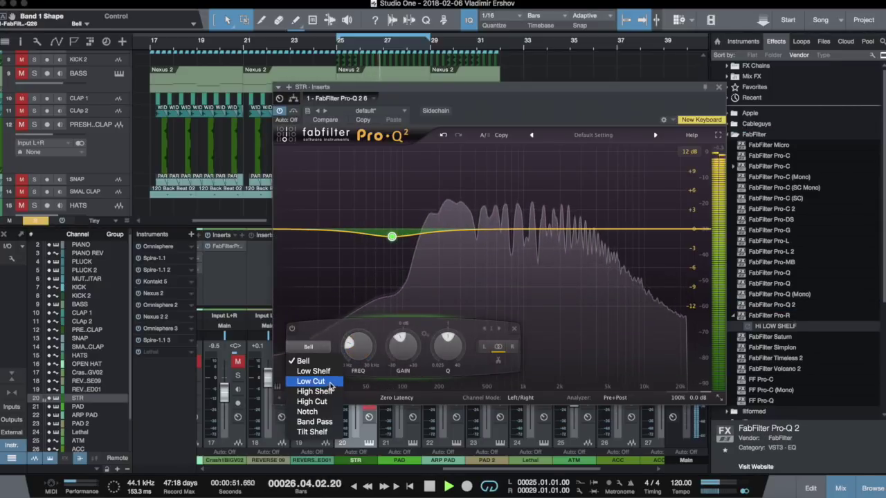
left_click(311, 381)
left_click_drag(391, 229, 440, 211)
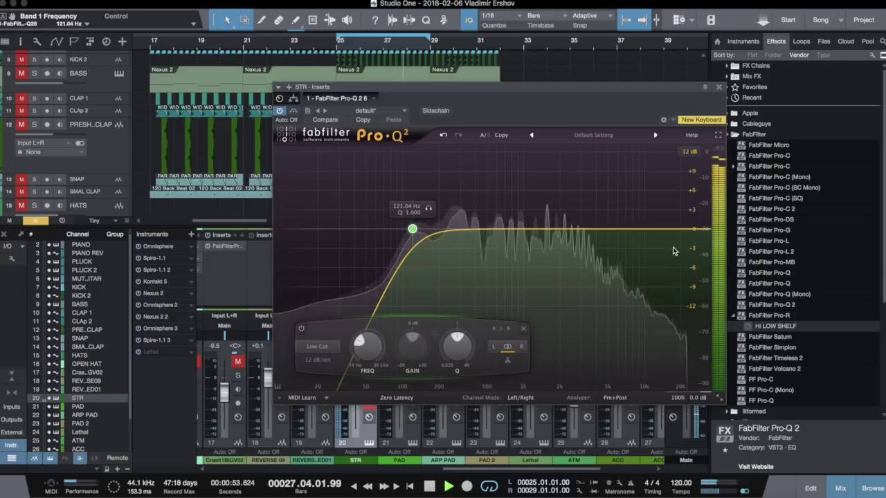
Step: Shape STR's EQ with a low-mid dip of about 3 dB and gentle high boosts, including about 2 dB near 6.1 kHz
left_click_drag(614, 229, 602, 201)
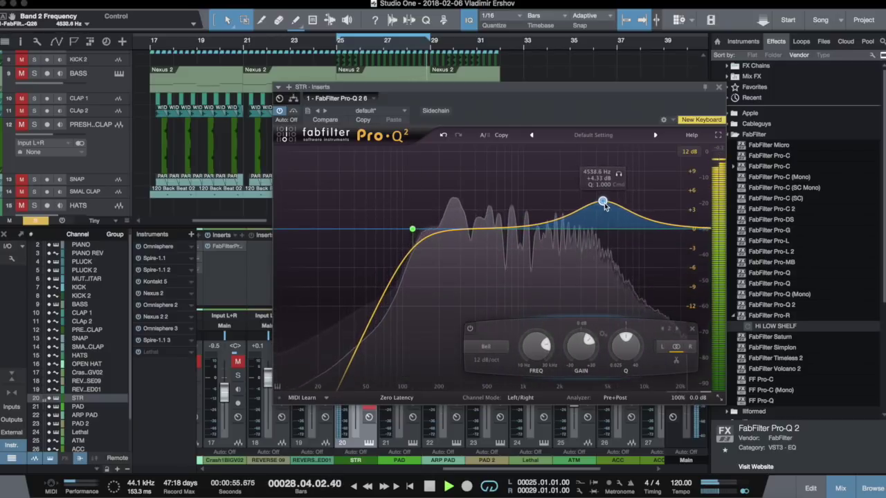
mouse_move(444, 229)
left_mouse_down()
mouse_move(446, 188)
mouse_move(444, 241)
left_mouse_up()
mouse_move(612, 202)
left_mouse_down()
mouse_move(546, 202)
mouse_move(546, 194)
mouse_move(609, 207)
left_mouse_up()
left_click_drag(444, 241, 455, 248)
left_click_drag(570, 220, 620, 215)
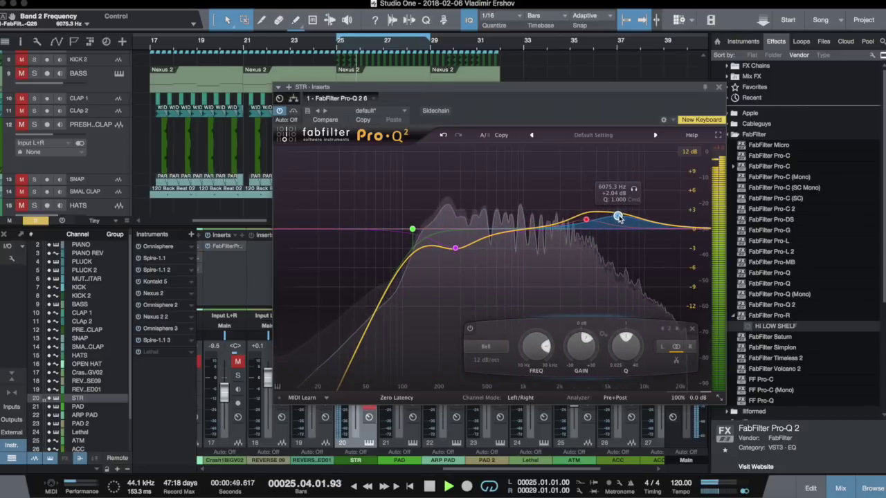
left_click(718, 87)
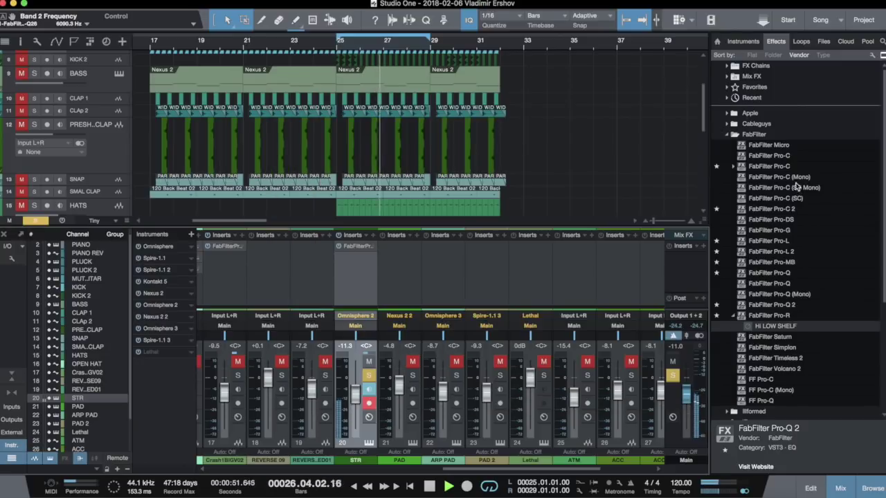
Step: Insert FabFilter Pro-C after STR's EQ, adjust its threshold and raise its output level to about 1.65 dB
left_click_drag(780, 170, 370, 278)
left_click_drag(354, 202, 355, 193)
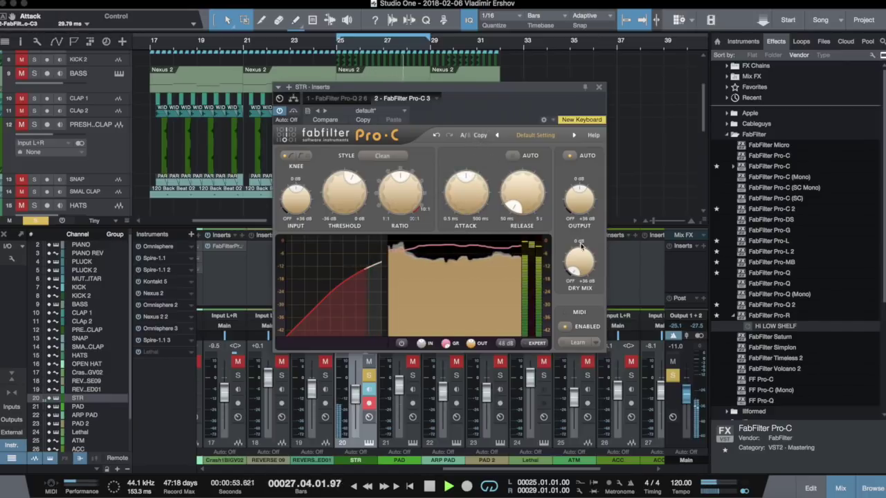
left_click_drag(580, 201, 580, 196)
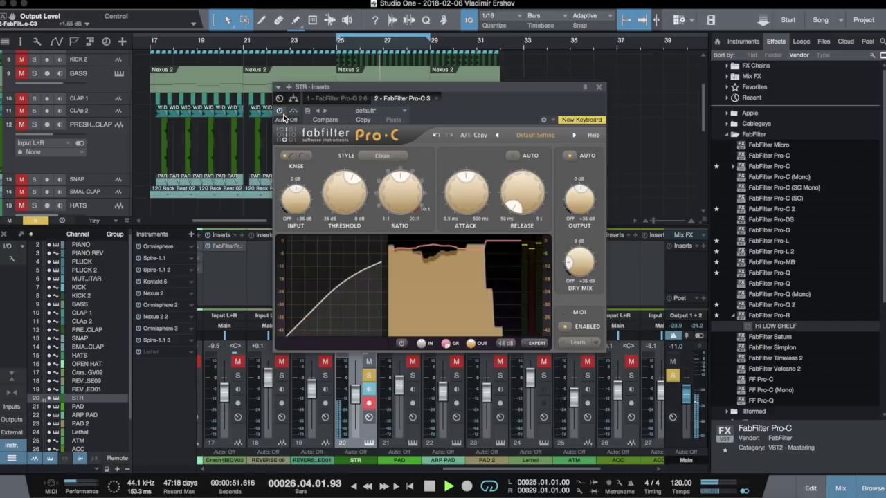
left_click(598, 87)
Step: Clear the STR solo, play the full mix and raise STR's volume to -10.3 dB
key("space")
left_click(669, 376)
key("space")
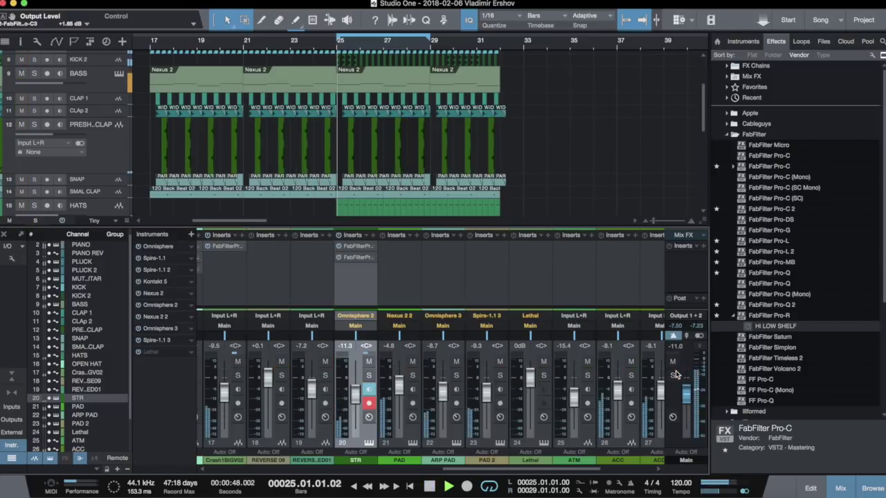
left_click_drag(355, 404, 354, 401)
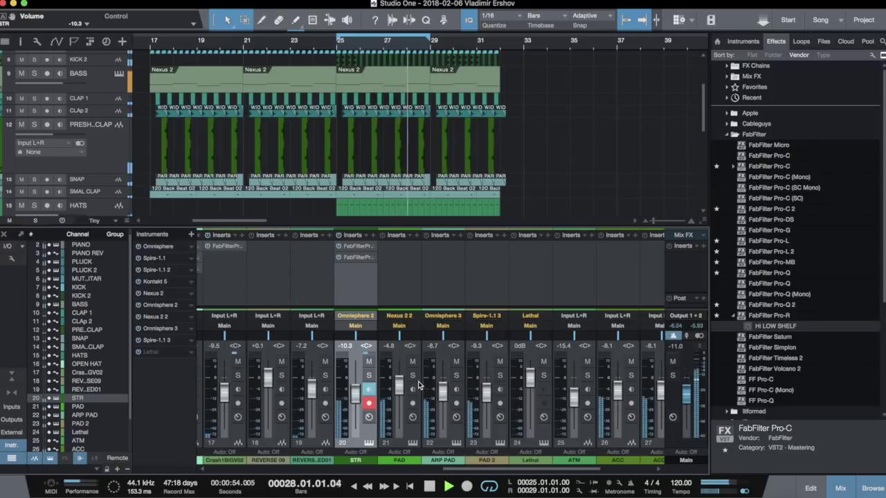
Step: Move the ACC and ACC 2 clips in the arrangement so they start at bar 33, and resume playback
key("F3")
key("space")
mouse_move(534, 405)
left_mouse_down()
mouse_move(386, 415)
mouse_move(318, 430)
mouse_move(539, 413)
left_mouse_up()
key("space")
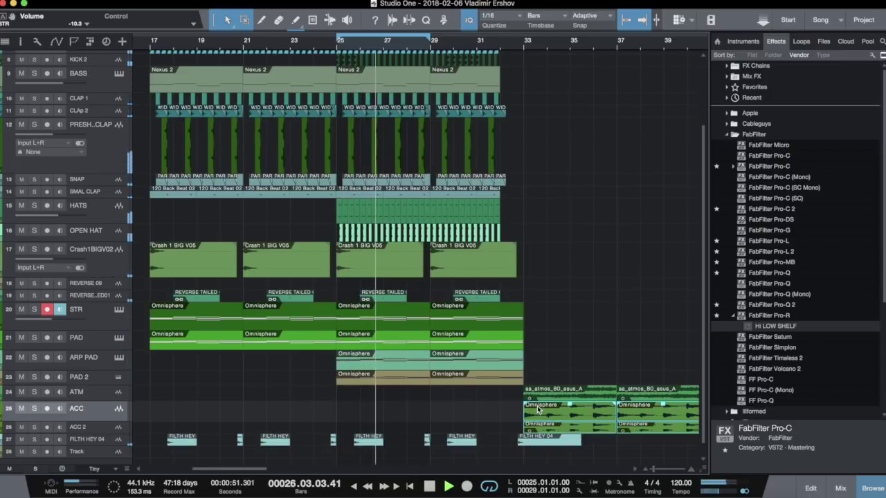
Step: Solo the PAD track, set its volume to -5.4 dB and copy STR's Pro-Q 2 to it
key("space")
key("space")
key("F3")
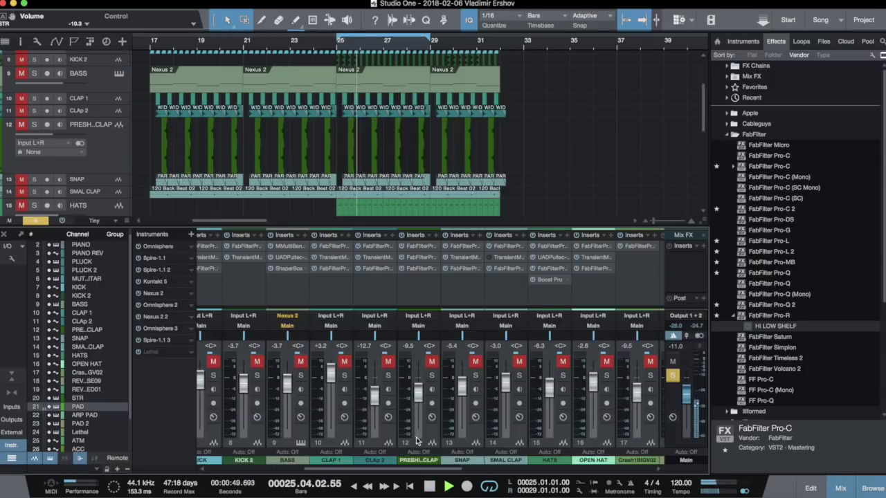
left_click_drag(415, 471, 564, 471)
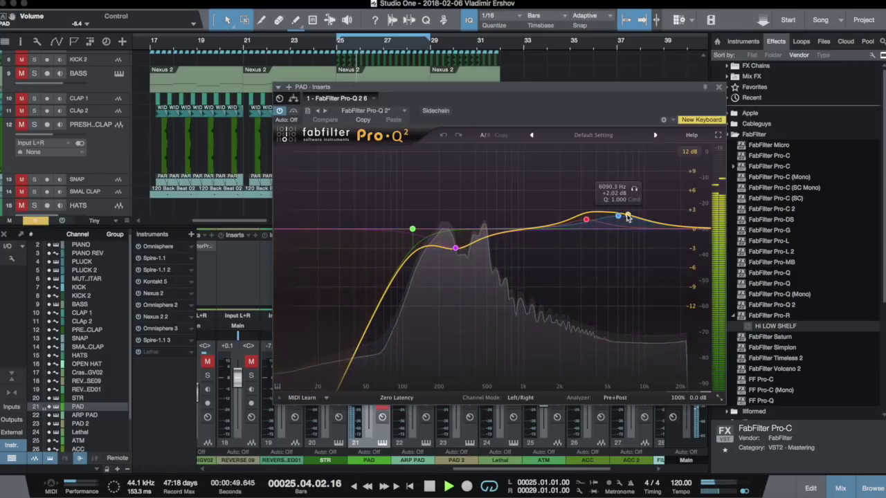
Step: Flatten the high boosts in PAD's EQ, set the low-mid dip to about -2.3 dB at 304 Hz, and replay the full mix
left_click_drag(619, 215, 586, 228)
left_click_drag(455, 247, 453, 227)
left_click(414, 228)
left_click_drag(454, 228, 463, 250)
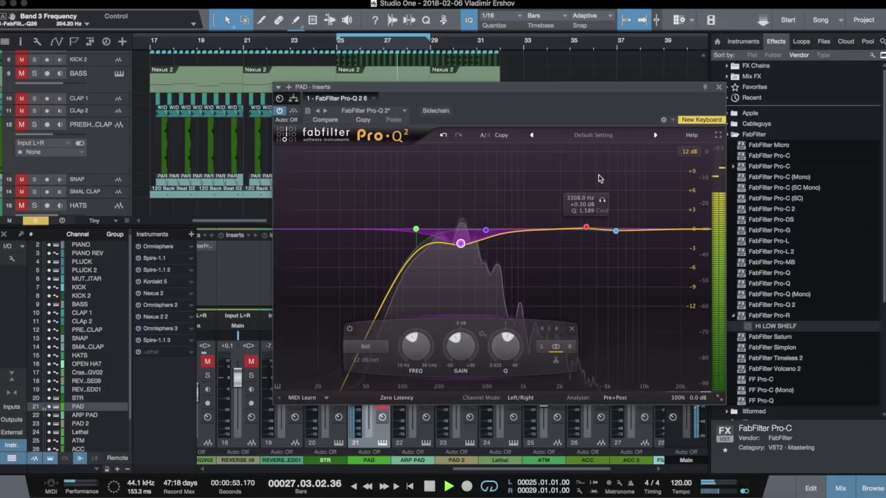
left_click(718, 88)
left_click(673, 374)
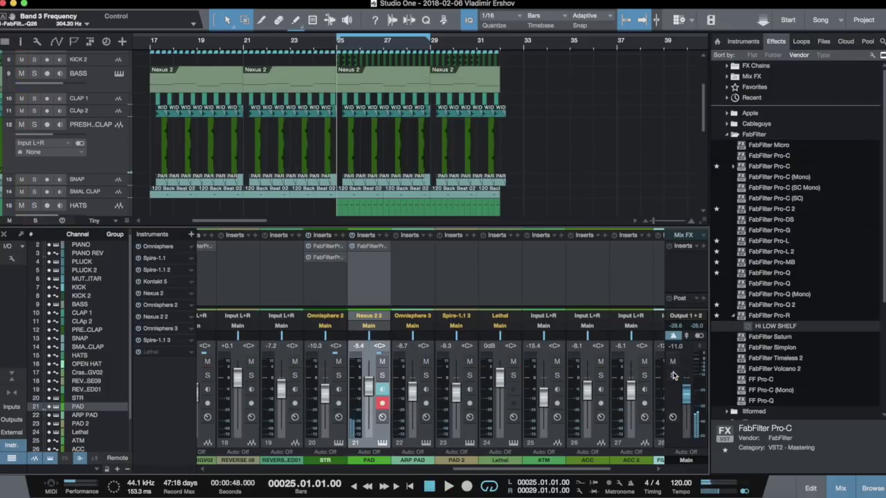
key("space")
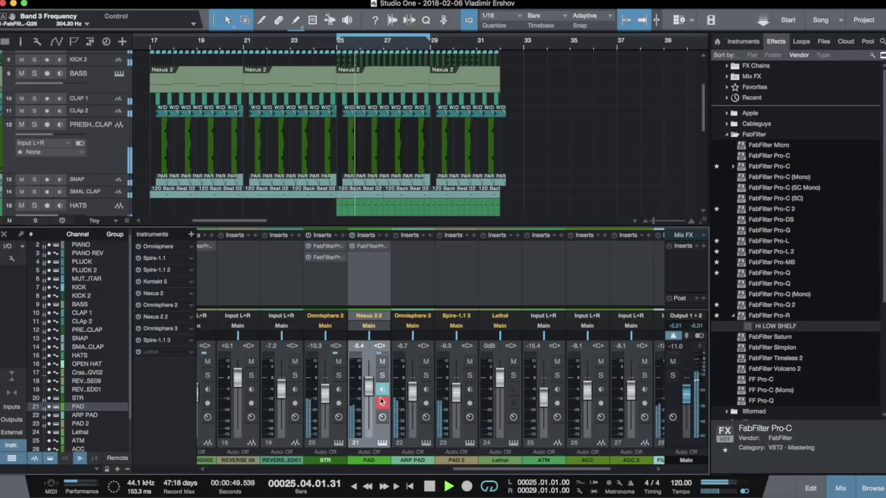
Step: Solo ARP PAD, copy PAD's Pro-Q 2 to it, and add a slight dip near 594 Hz and a boost near 4.5 kHz
left_click(426, 375)
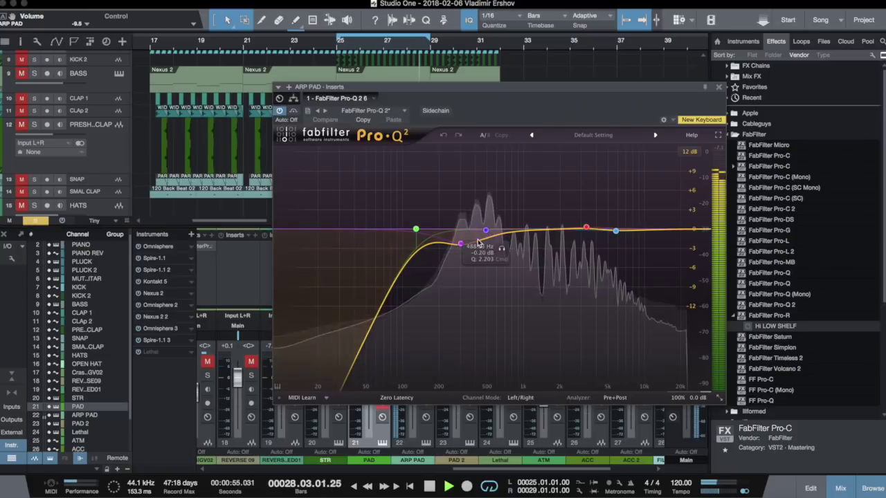
left_click_drag(478, 241, 496, 236)
left_click_drag(415, 229, 601, 215)
left_click(718, 87)
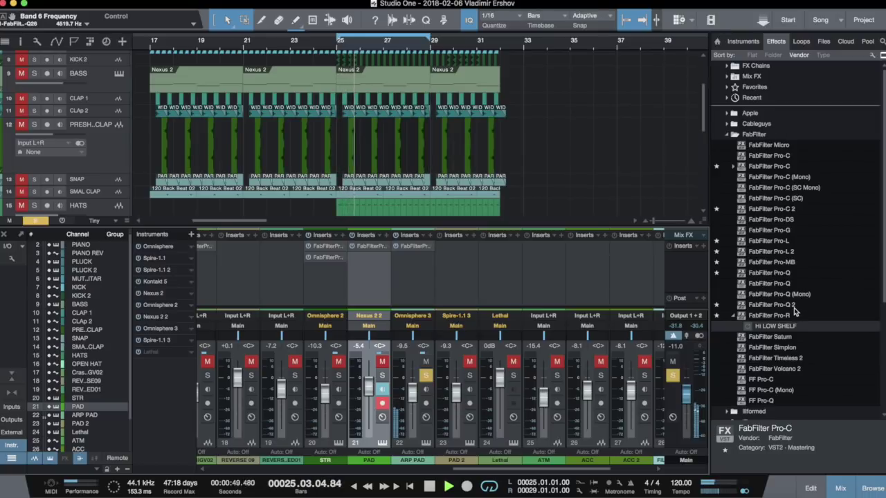
Step: Insert FabFilter Pro-R on ARP PAD and load the Large preset Concert Hall LA
left_click_drag(768, 315, 415, 274)
left_click(588, 135)
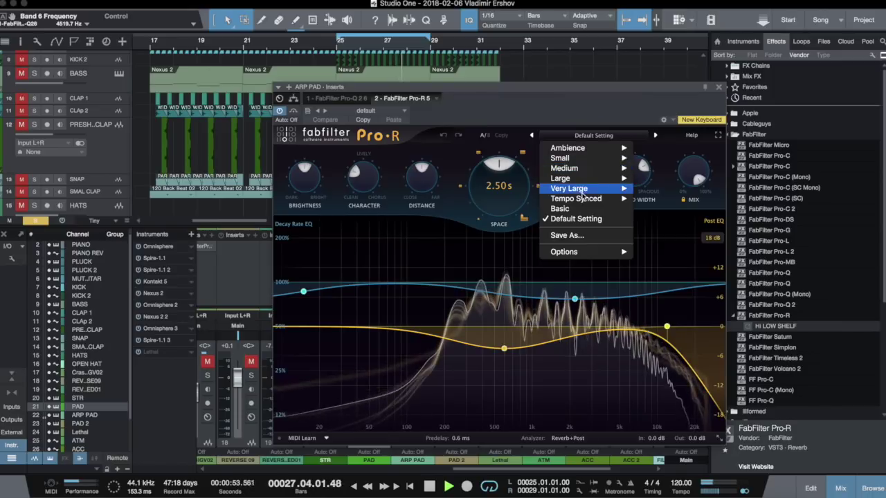
mouse_move(564, 178)
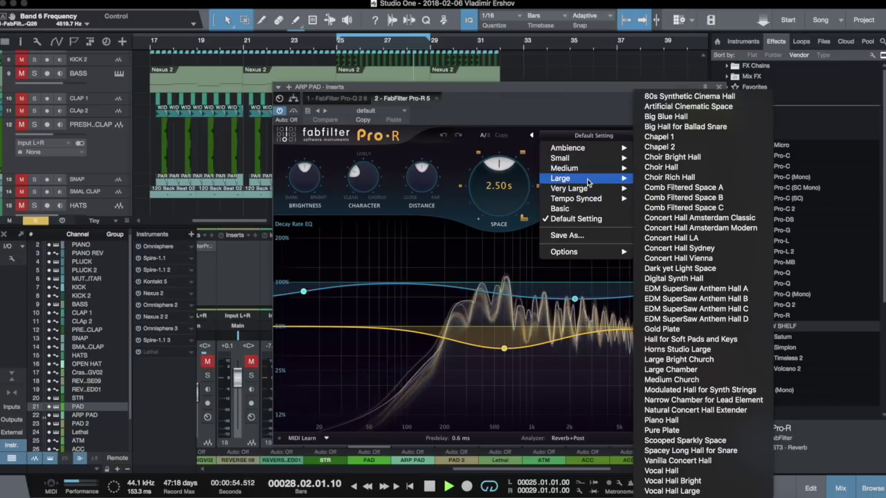
left_click(672, 238)
Step: Lower the reverb mix, cut its low-end decay with a band near 192 Hz, and set ARP PAD's volume to -9.5 dB
left_click_drag(703, 185, 694, 237)
left_click_drag(415, 278, 441, 405)
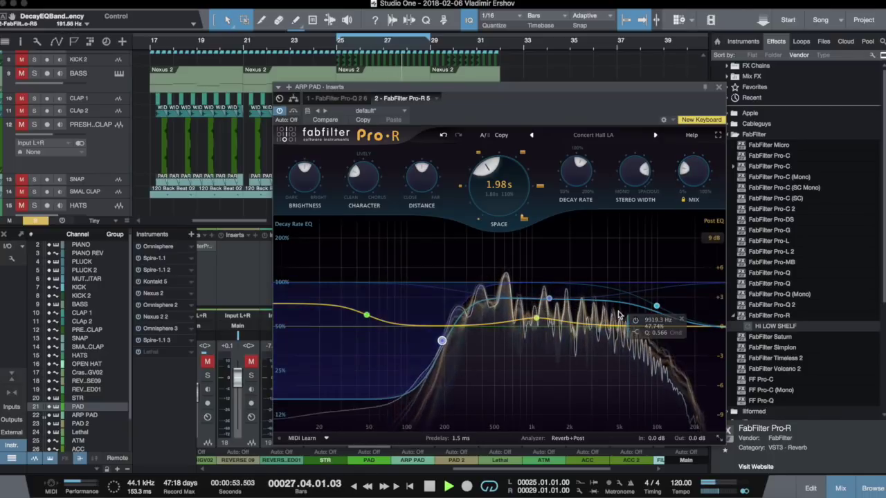
key("space")
left_click(719, 88)
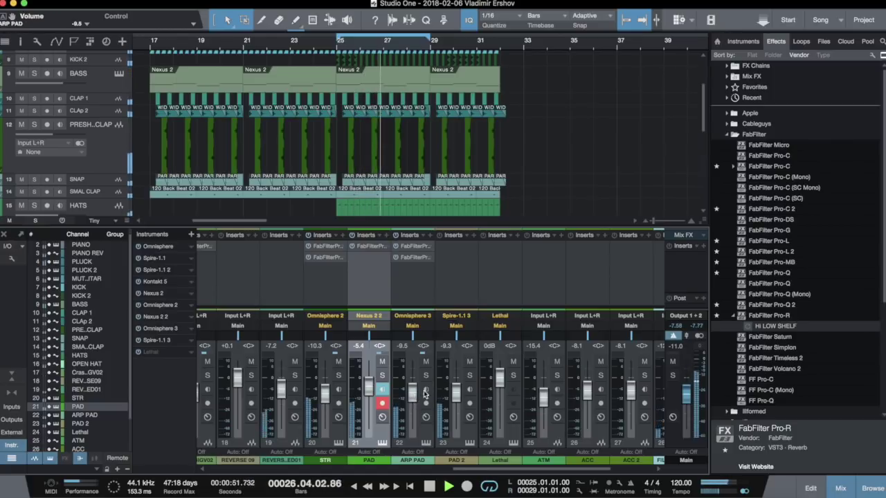
Step: Solo PAD 2, copy ARP PAD's Pro-Q 2 to it and raise the low cut to about 221 Hz
left_click(469, 376)
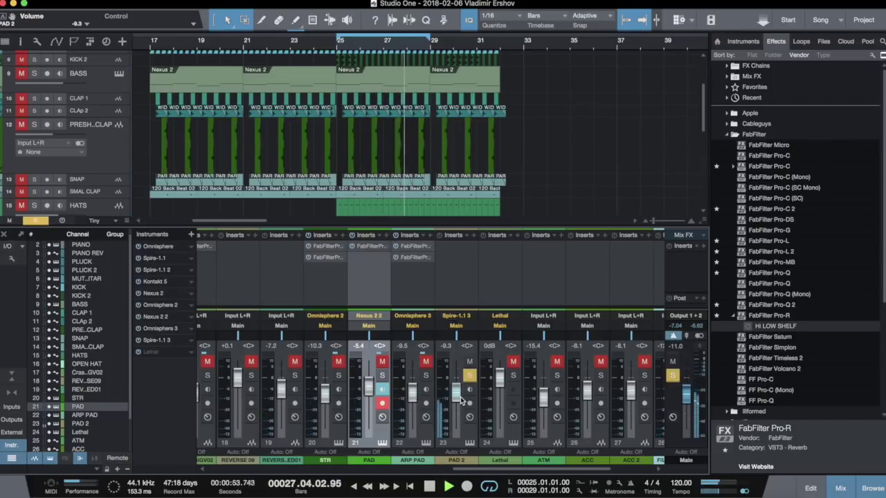
left_click_drag(418, 246, 450, 247)
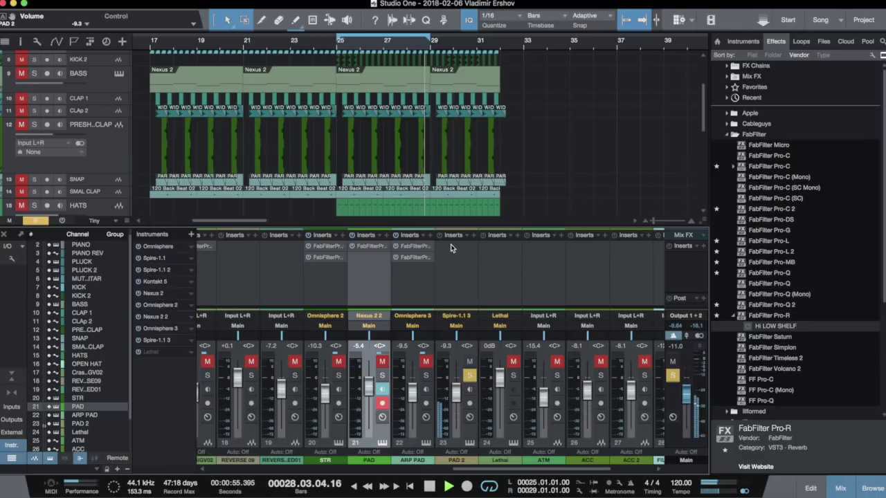
double_click(451, 247)
left_click_drag(500, 228, 456, 216)
Step: Delete the 594 Hz and 304 Hz dip bands from PAD 2's EQ
right_click(497, 237)
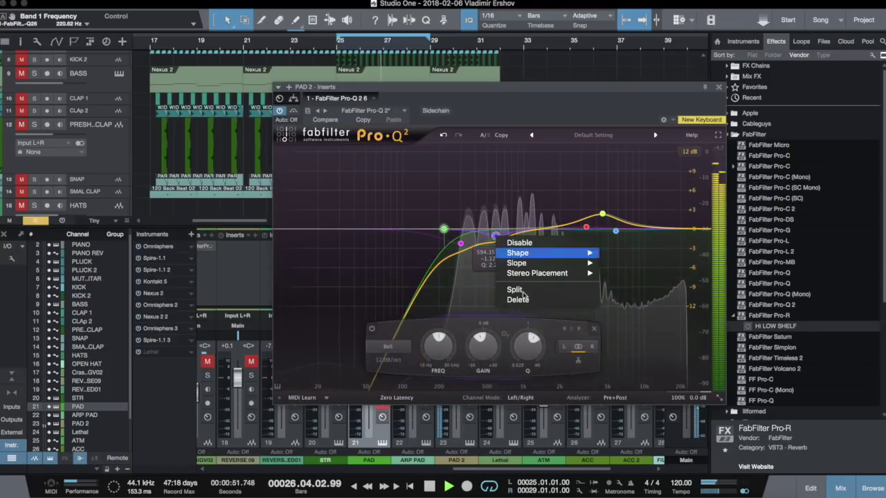
left_click(516, 299)
right_click(463, 246)
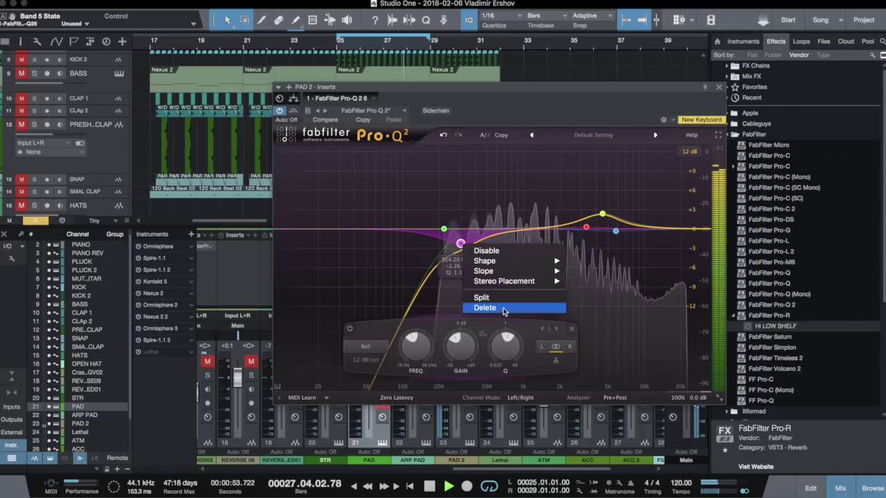
left_click(513, 307)
Step: Turn PAD 2's high boost into a 5 dB dip near 10.3 kHz and add a -30 dB high shelf at about 7.7 kHz
left_click_drag(603, 215, 645, 264)
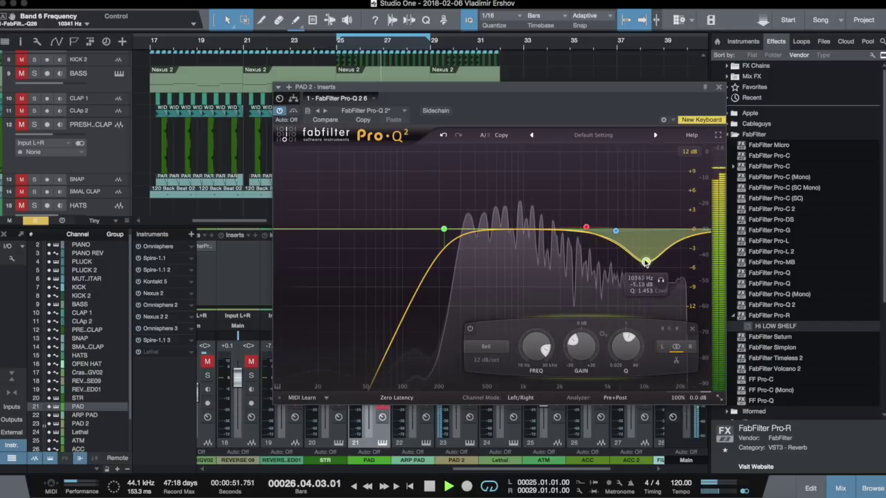
left_click_drag(690, 238, 651, 320)
left_click_drag(666, 261, 602, 257)
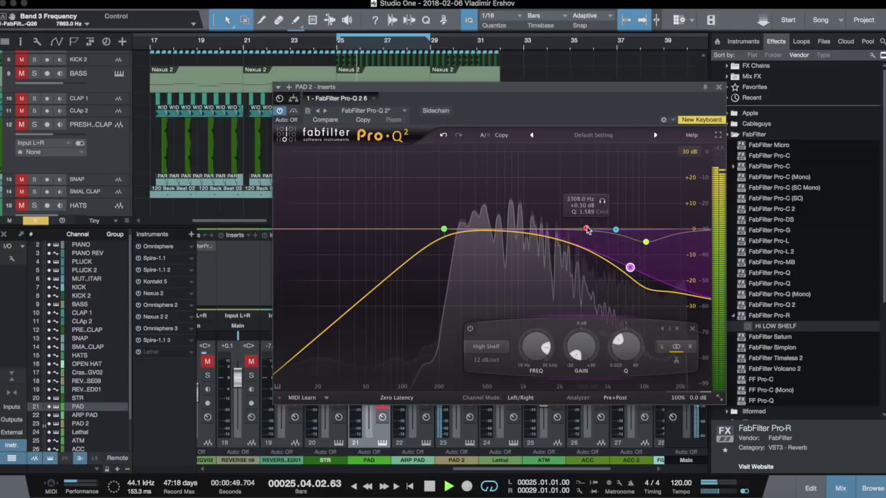
Step: Delete the 3308 Hz, 5.8 kHz and 10.3 kHz bell bands from PAD 2's EQ
right_click(585, 228)
left_click(609, 291)
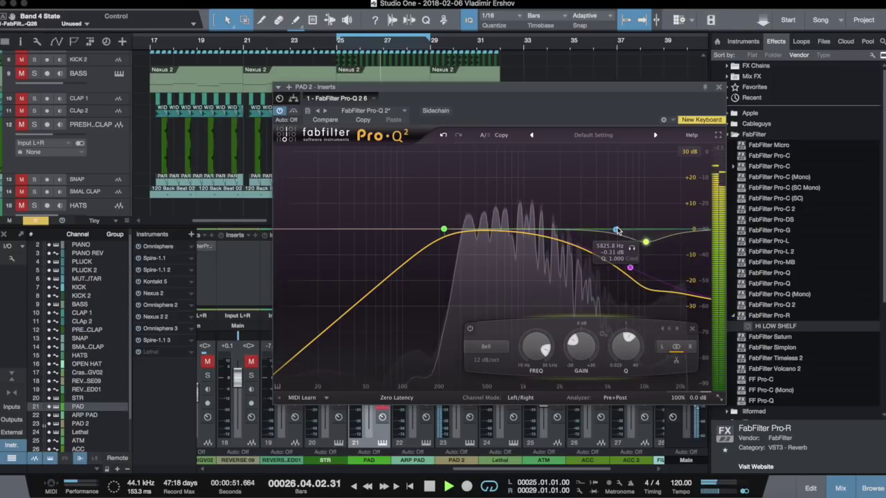
right_click(619, 231)
left_click(633, 293)
right_click(647, 244)
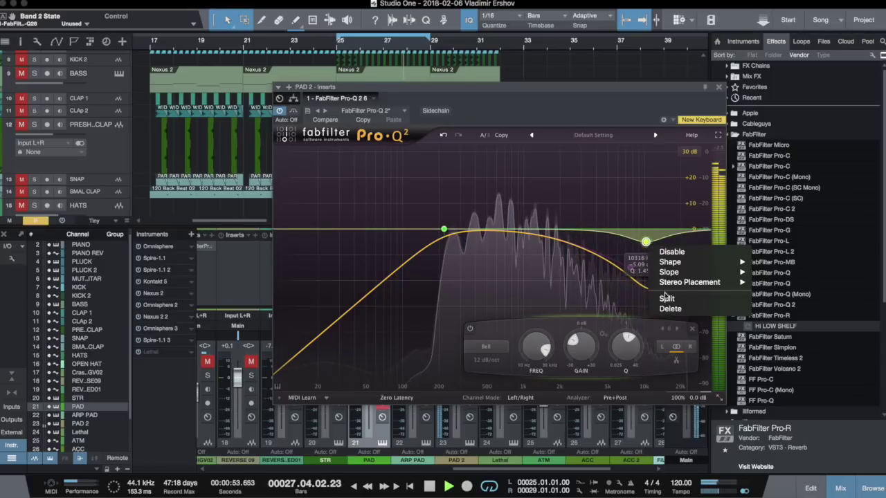
left_click(664, 307)
Step: Set the high shelf in PAD 2's EQ to a 30 dB/oct slope with a Q of about 0.49
left_click(630, 268)
scroll(629, 268, "up", 4)
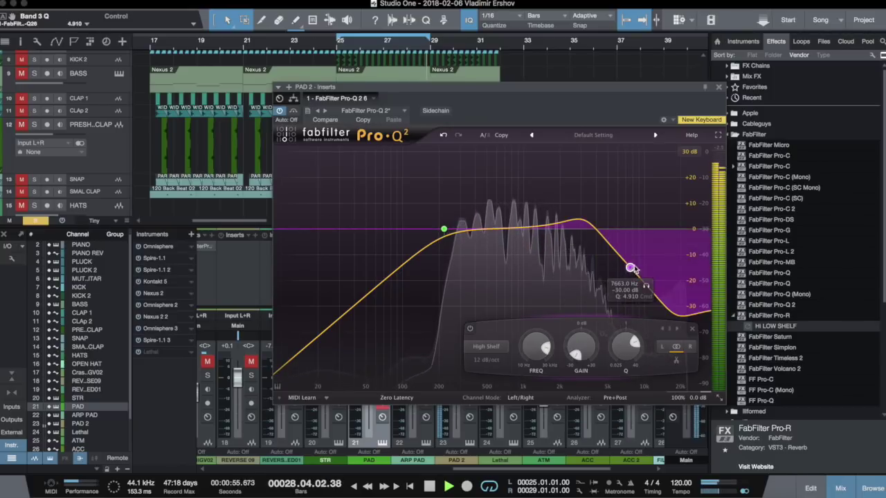
left_click(485, 364)
left_click(621, 286)
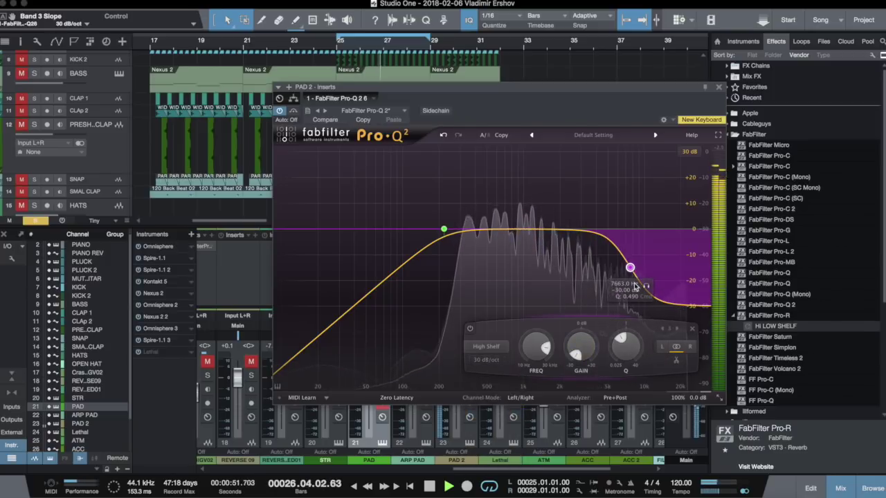
Step: Move the high shelf in PAD 2's EQ to about 9.2 kHz and the low cut to about 250 Hz at 18 dB/oct
left_click_drag(646, 288, 649, 287)
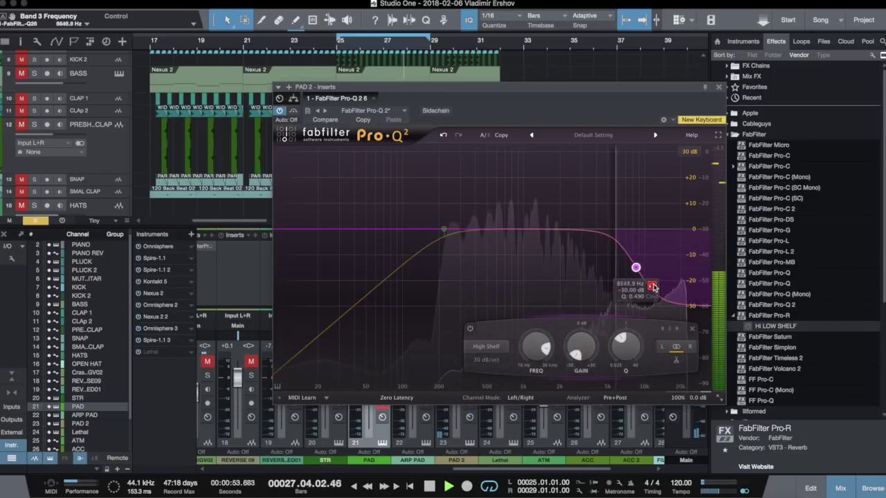
left_click(444, 230)
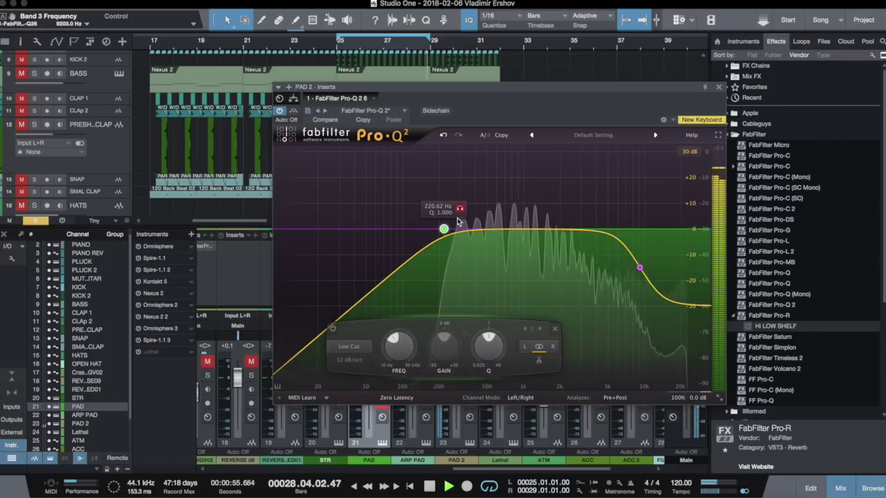
left_click(461, 208)
left_click_drag(464, 213, 471, 213)
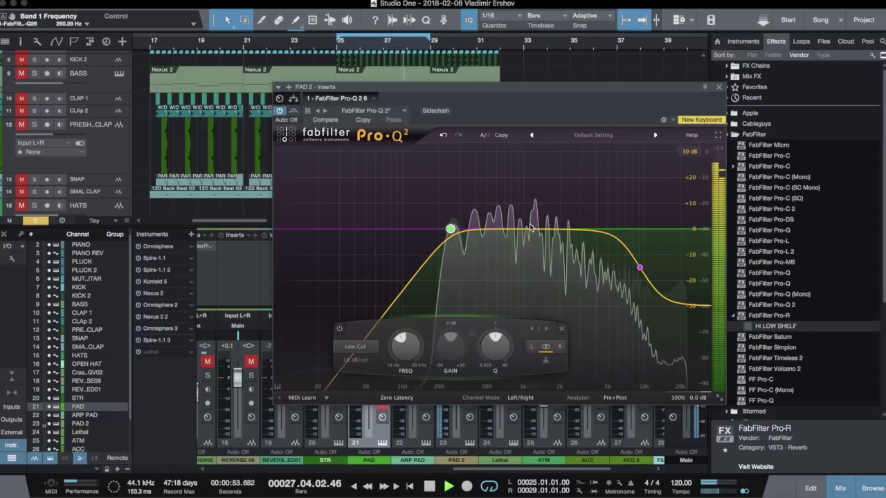
Step: Add a bell dip of about -1.2 dB near 426 Hz with a Q of about 3.26 to PAD 2's EQ
left_click_drag(532, 229, 478, 231)
scroll(492, 235, "up", 3)
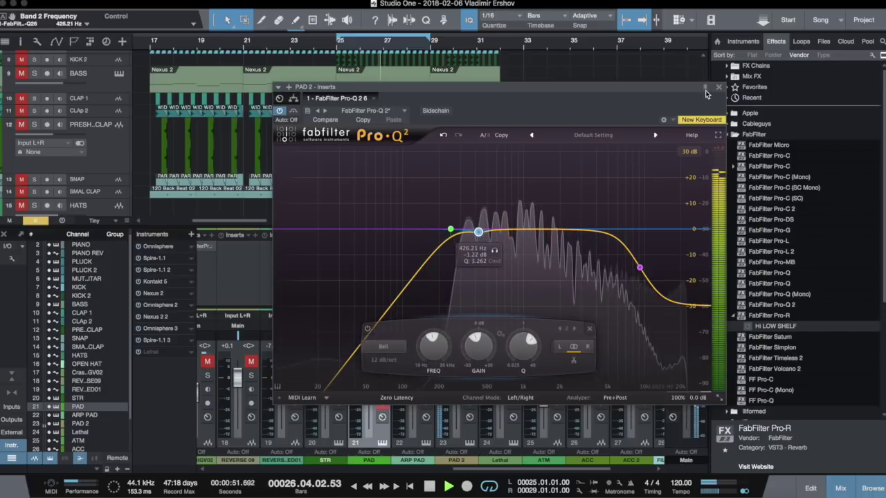
left_click(718, 87)
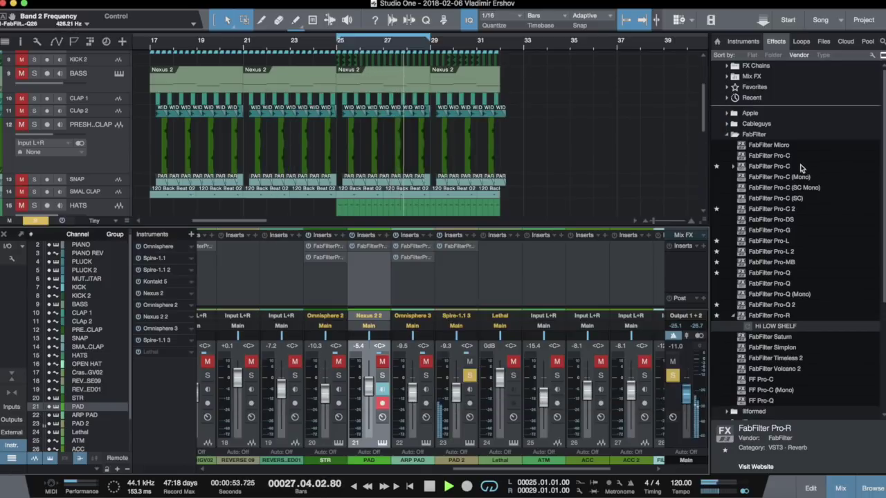
Step: Insert FabFilter Pro-C after the EQ on PAD 2 and bypass it
left_click_drag(789, 168, 458, 270)
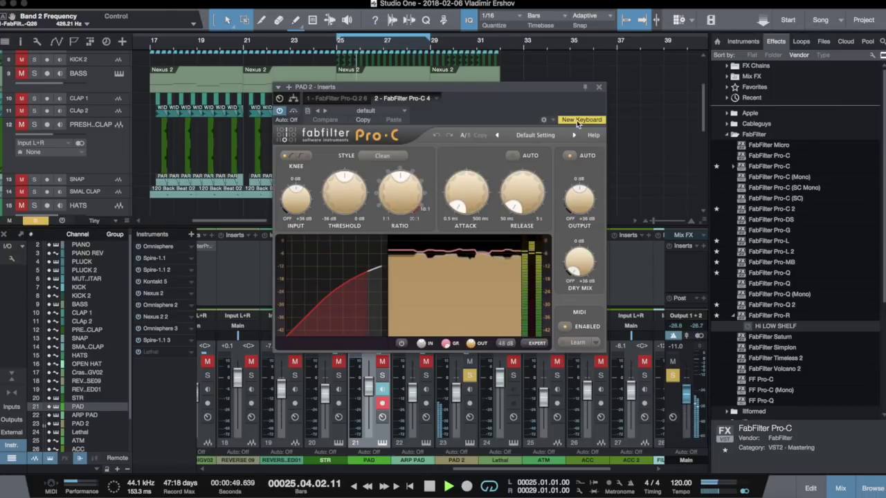
left_click(599, 88)
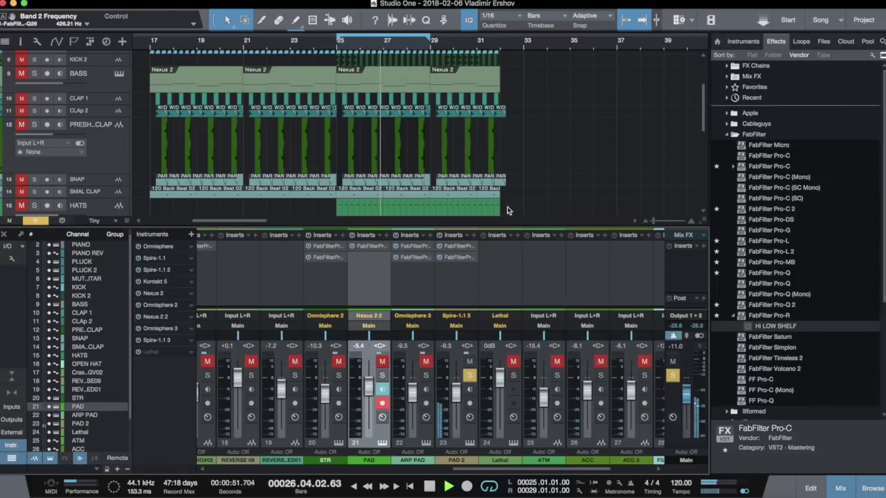
right_click(462, 260)
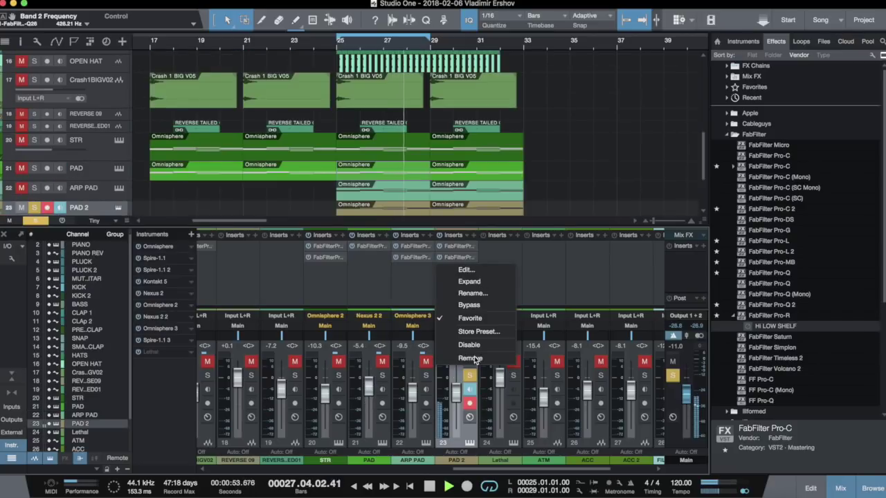
left_click(422, 307)
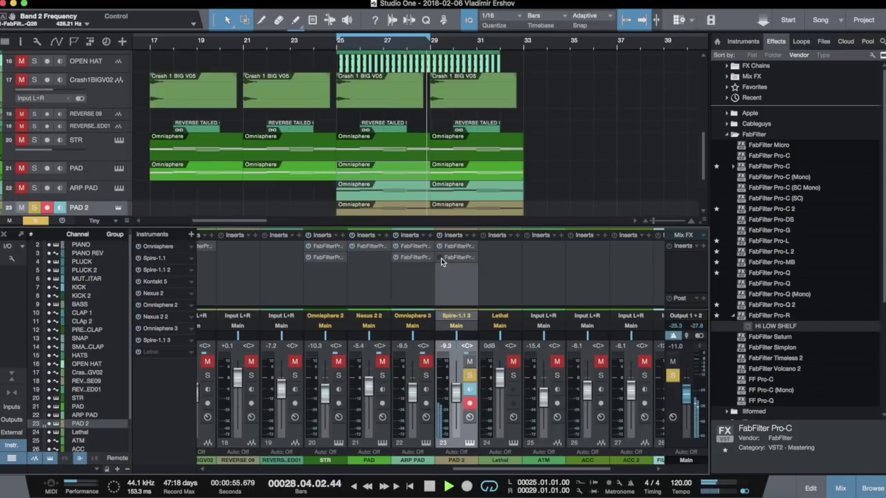
Step: Expand the FILTH HEY 04 track in the arrangement to set its volume to -6.8 dB, and save the song
key("F3")
key("space")
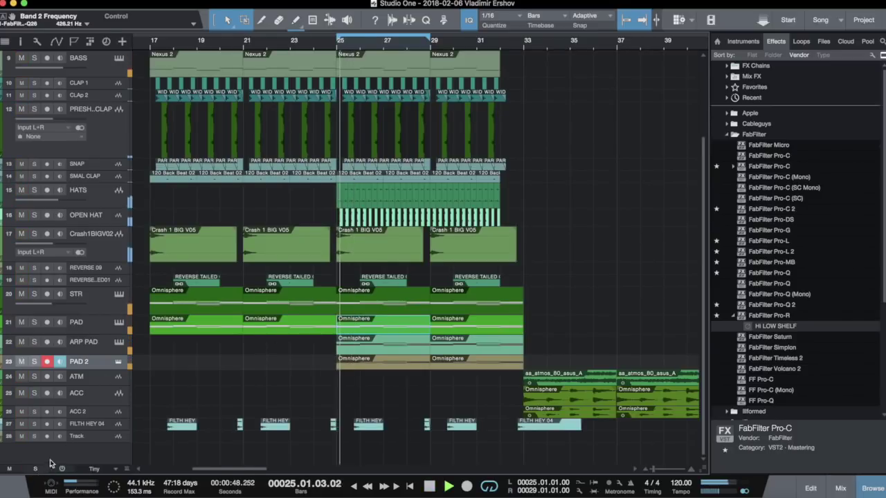
left_click(98, 426)
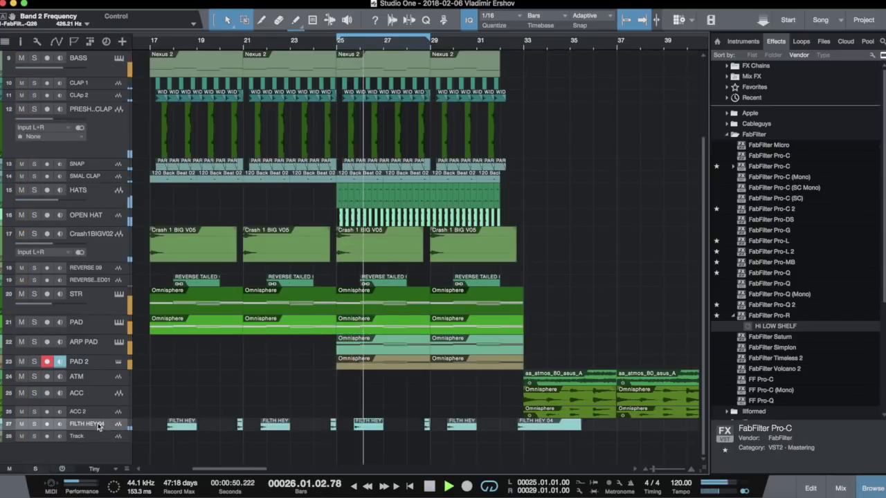
left_click_drag(92, 432, 93, 452)
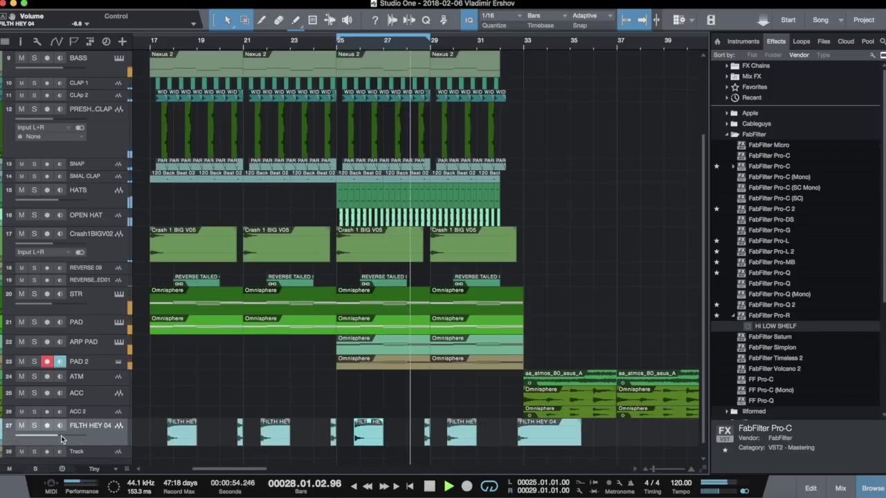
key("ctrl+s")
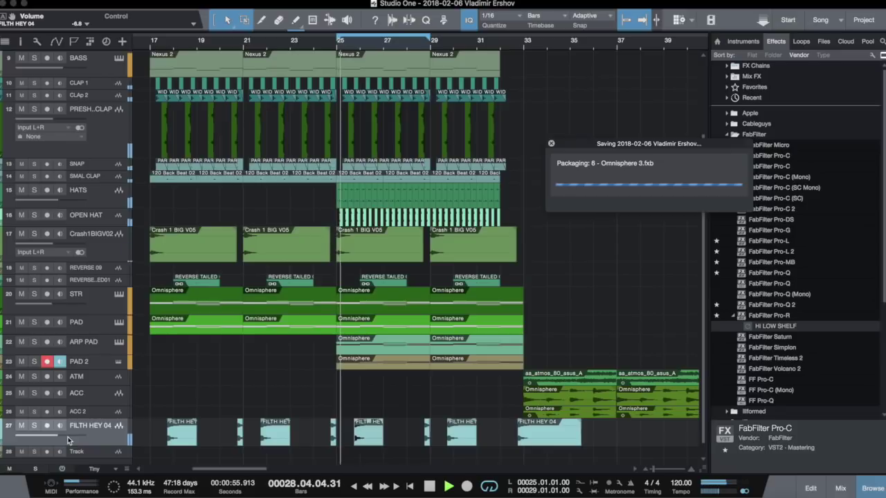
Step: Copy PAD 2's FabFilter Pro-Q 2 insert to the FILTH HEY 04 channel
key("F3")
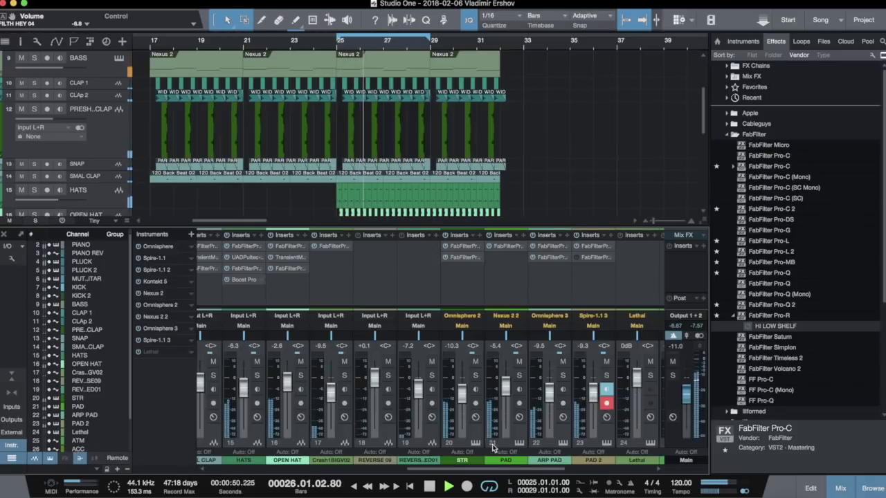
left_click_drag(506, 468, 666, 471)
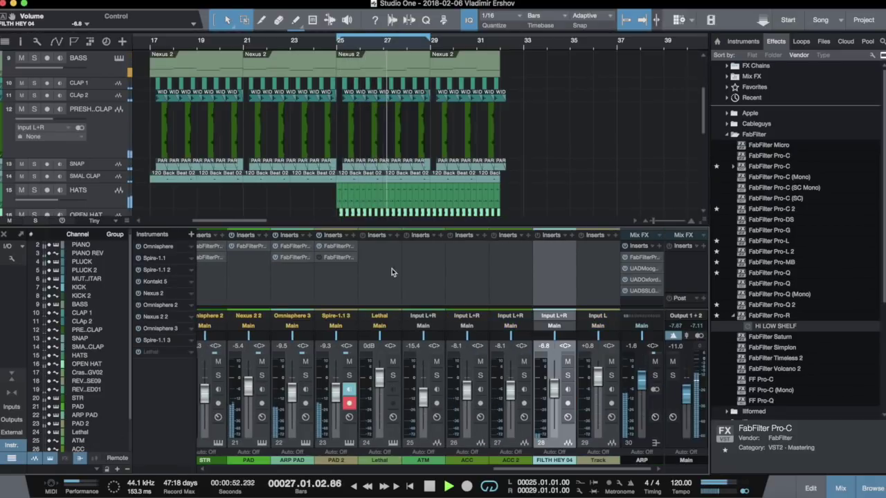
left_click_drag(547, 265, 549, 261)
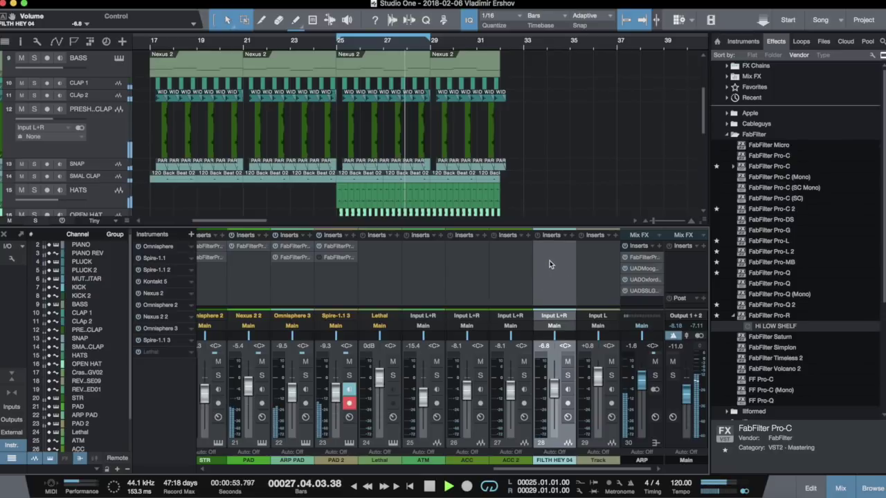
Step: Raise the low-mid bell in FILTH HEY 04's EQ to about +0.5 dB and move the high shelf to about 20.4 kHz
left_click_drag(483, 237, 487, 234)
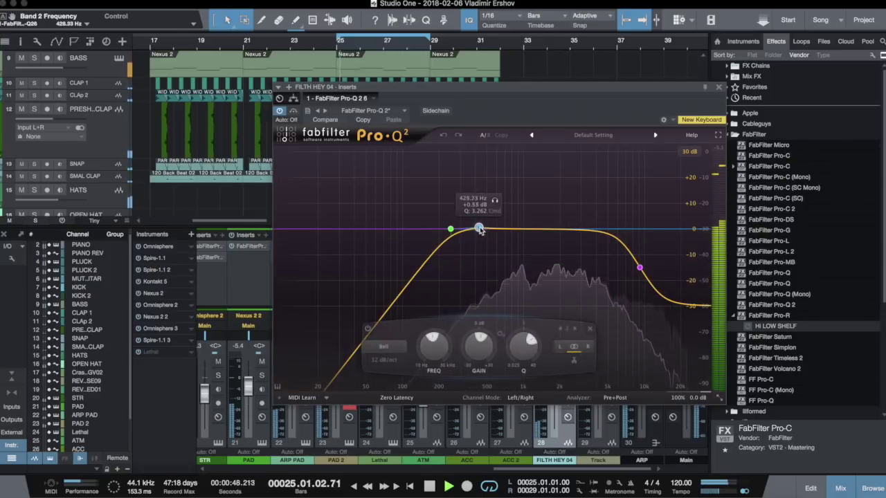
left_click_drag(638, 267, 681, 267)
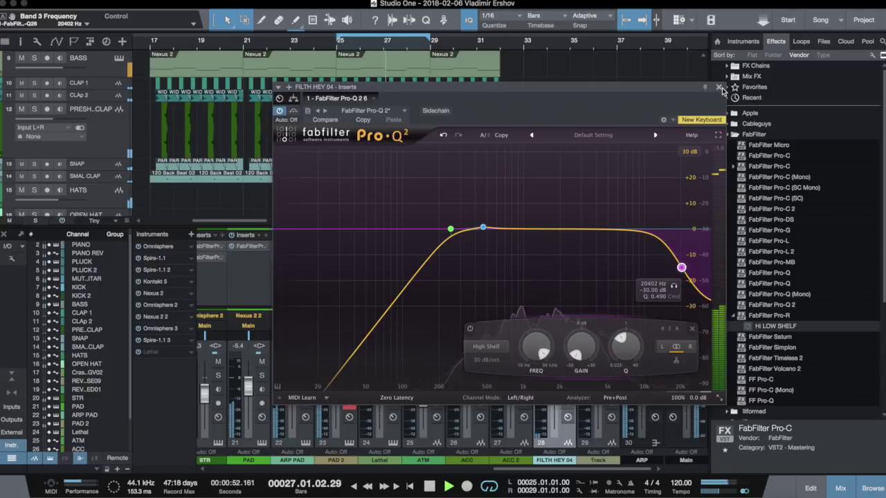
left_click(719, 87)
Step: Move the ACC track's clips back to start at bar 25 and solo the track
key("F3")
key("space")
key("w")
left_click_drag(580, 404, 448, 402)
left_click_drag(355, 399, 356, 400)
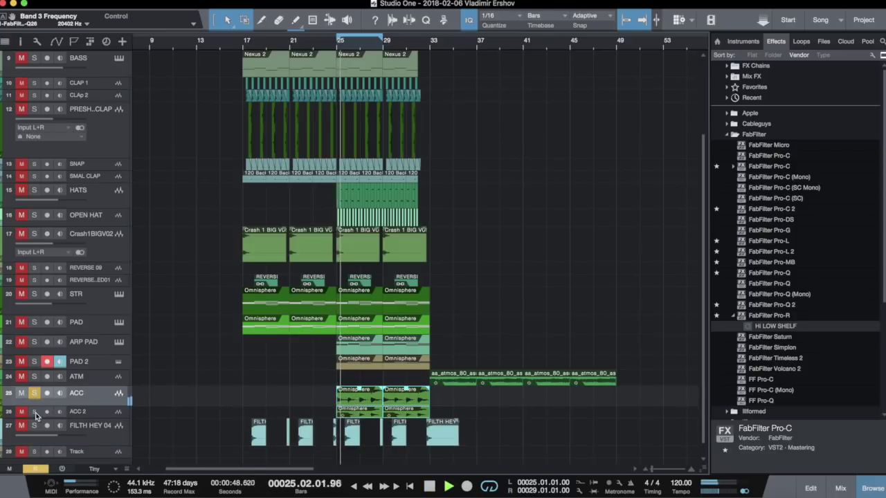
Step: Insert UAD Pultec-Pro Legacy from the Universal Audio effects on the ACC channel
key("F3")
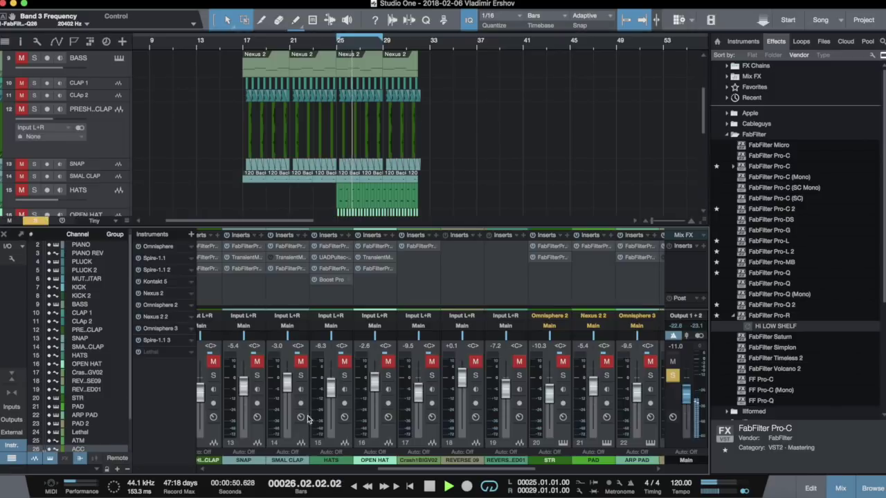
left_click_drag(406, 469, 643, 459)
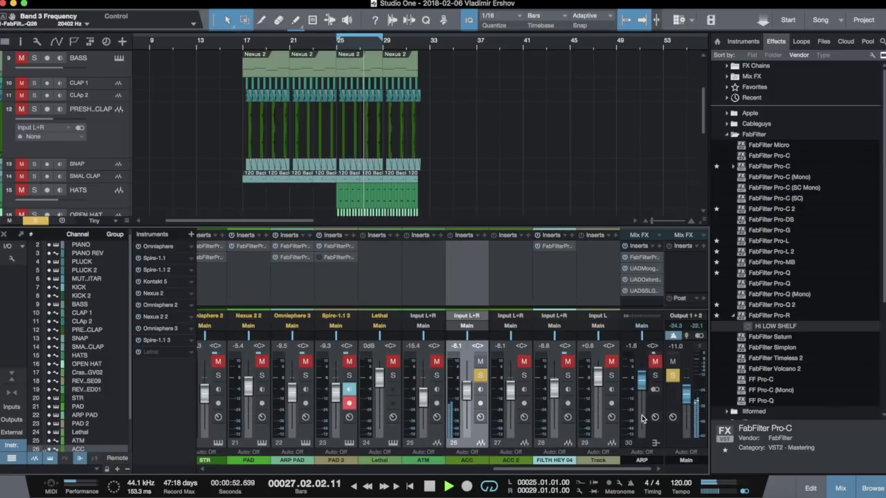
double_click(751, 137)
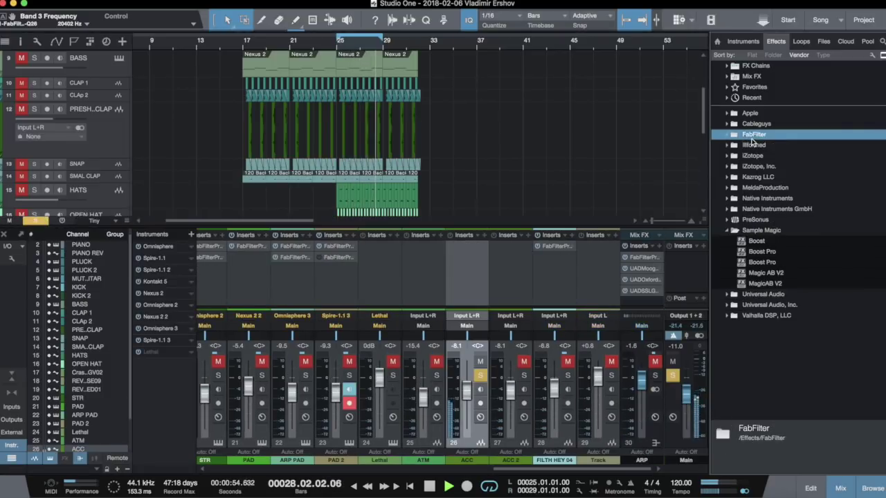
double_click(758, 230)
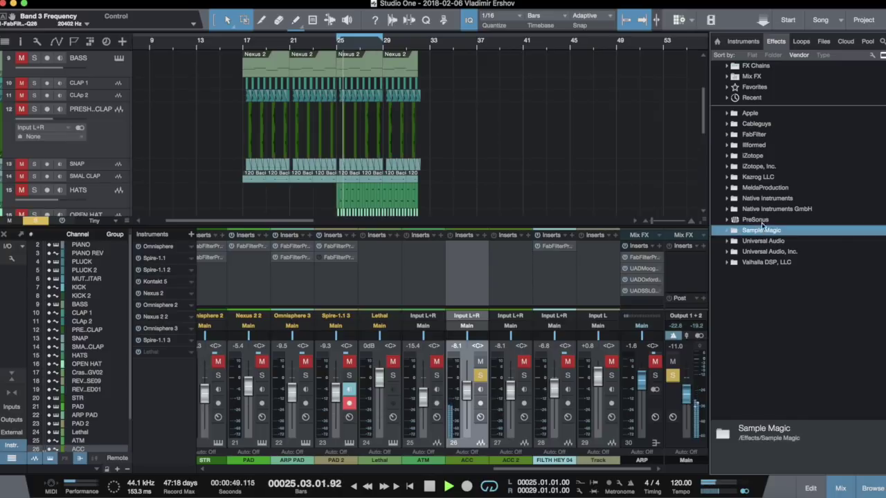
left_click(767, 199)
left_click(771, 241)
scroll(782, 256, "down", 10)
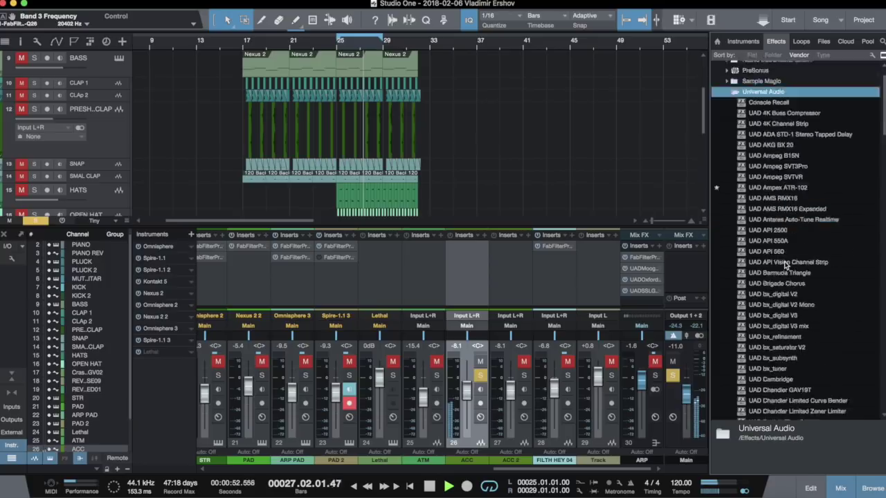
scroll(786, 263, "down", 6)
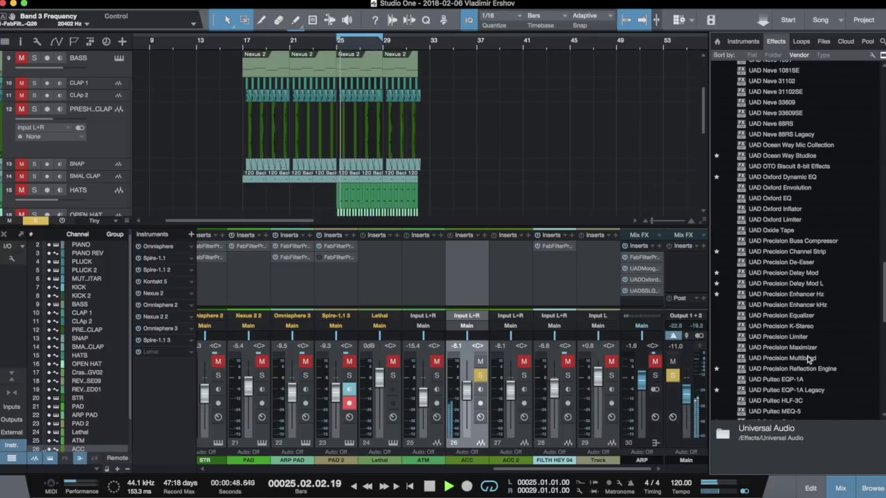
scroll(802, 346, "down", 2)
left_click(811, 349)
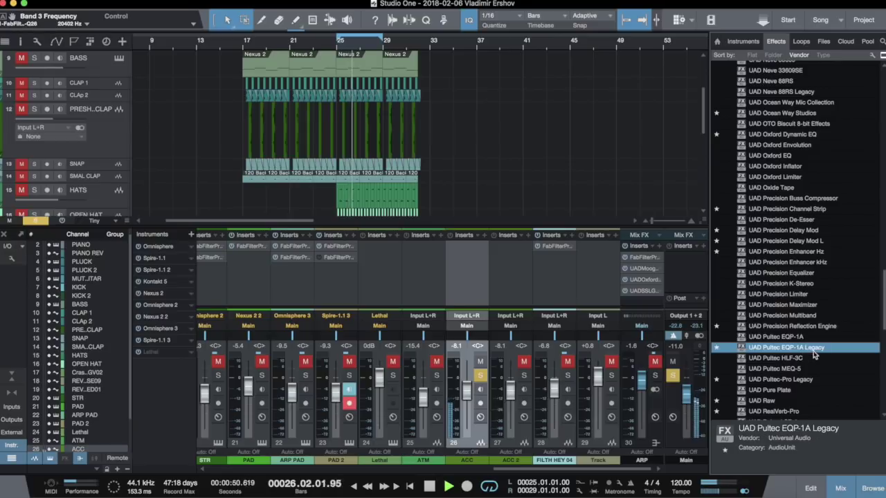
left_click_drag(796, 379, 470, 284)
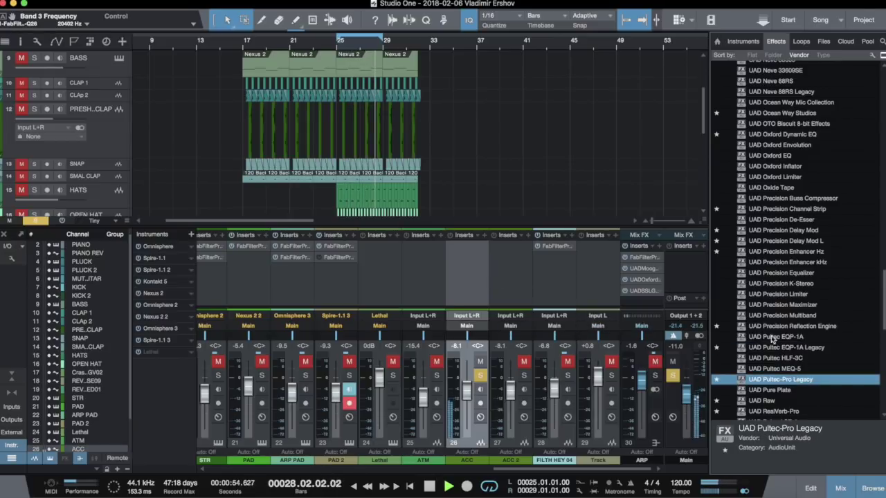
left_click_drag(783, 378, 464, 264)
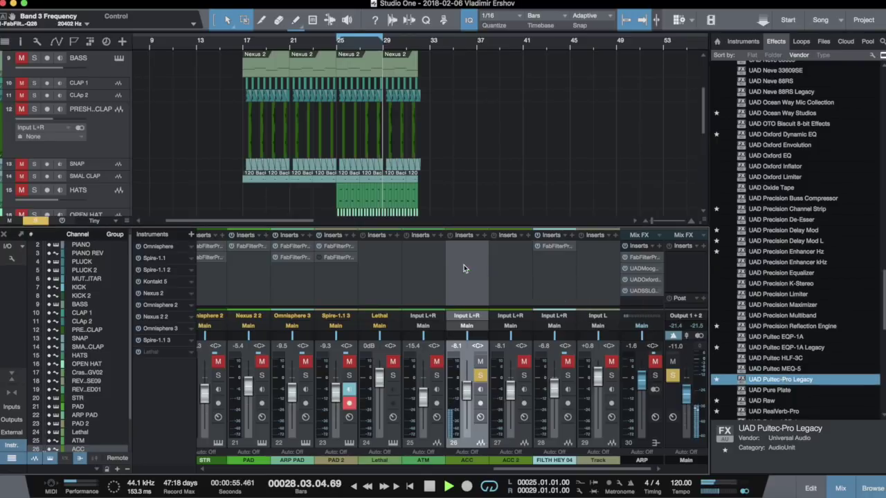
Step: Set the high-frequency boost of ACC's Pultec EQ to about 4.35 and its high frequency to 5 KCS
left_click_drag(564, 248, 564, 220)
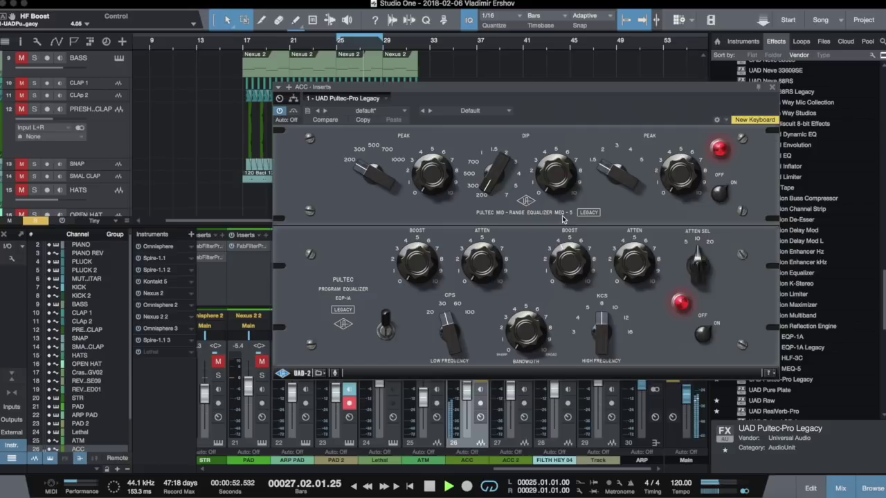
left_click_drag(561, 221, 562, 222)
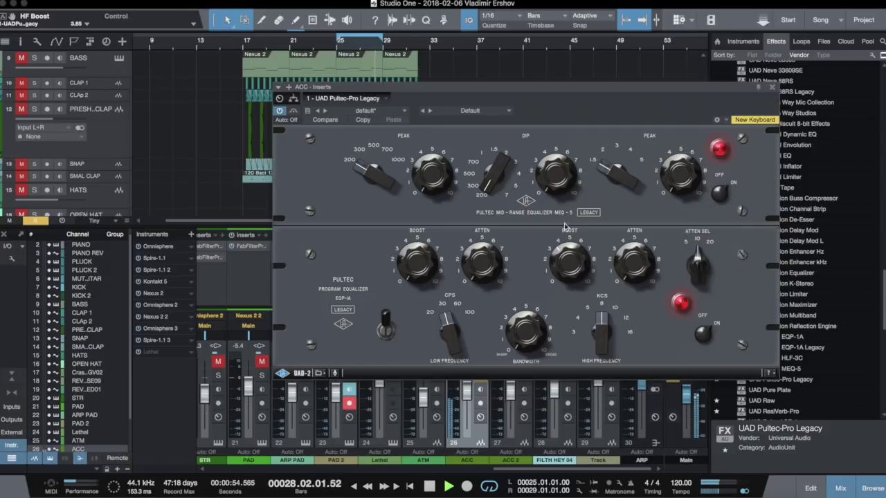
left_click_drag(602, 339, 602, 360)
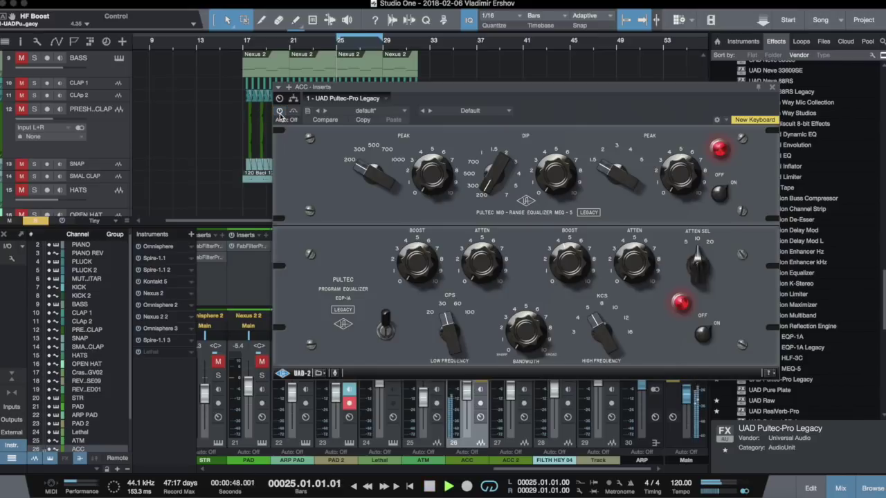
Step: Insert FabFilter Pro-Q 2 on the ACC channel after the Pultec EQ
left_click(772, 90)
scroll(792, 187, "up", 15)
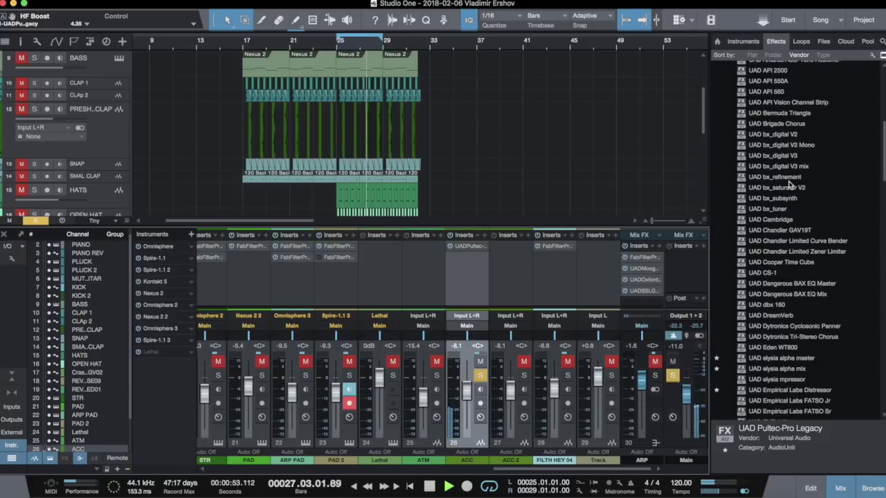
scroll(789, 183, "down", 10)
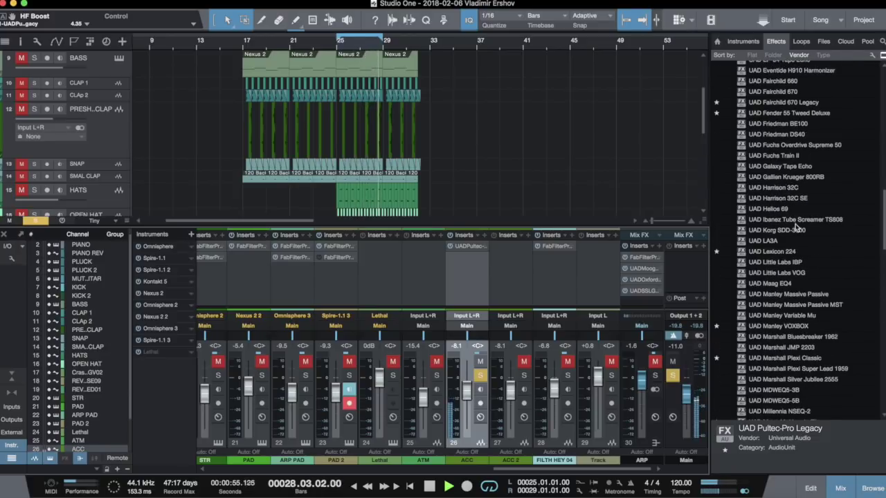
scroll(796, 228, "up", 15)
left_click(757, 135)
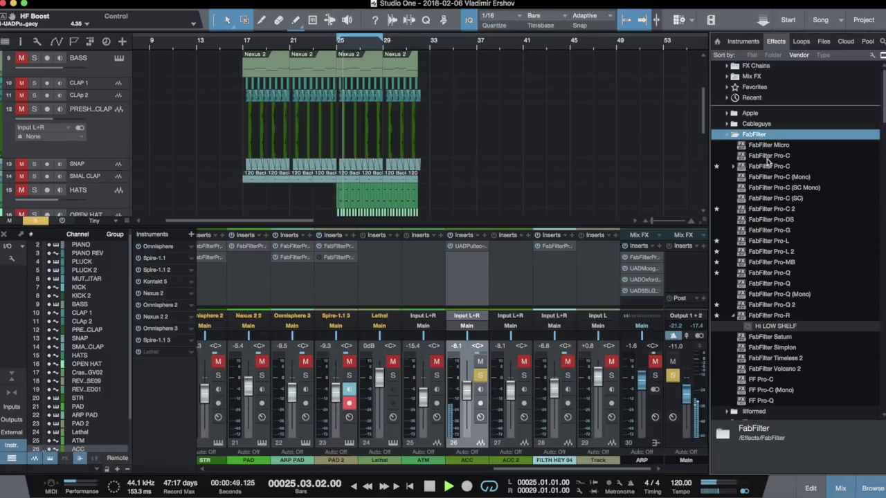
left_click_drag(769, 305, 476, 266)
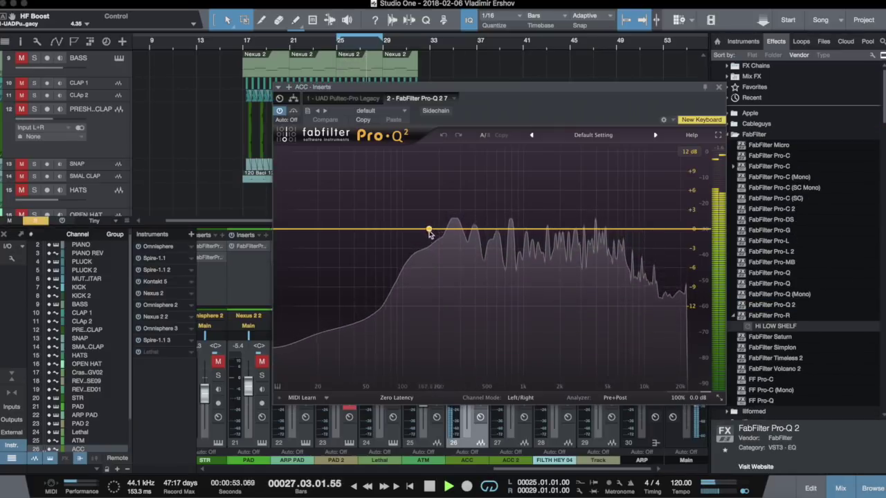
Step: In ACC's Pro-Q 2, add a low cut at about 108 Hz and a bell cut of about -2.9 dB at 220 Hz
left_click(429, 231)
left_click(331, 346)
left_click(336, 325)
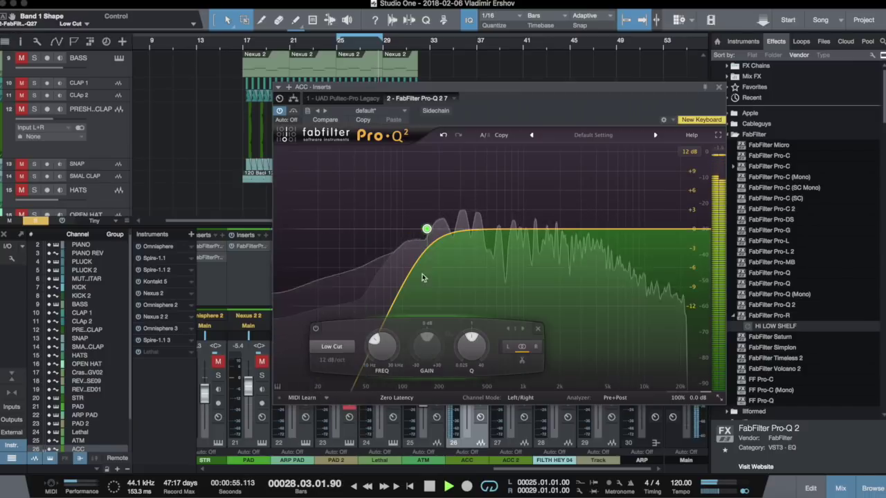
left_click_drag(426, 229, 443, 247)
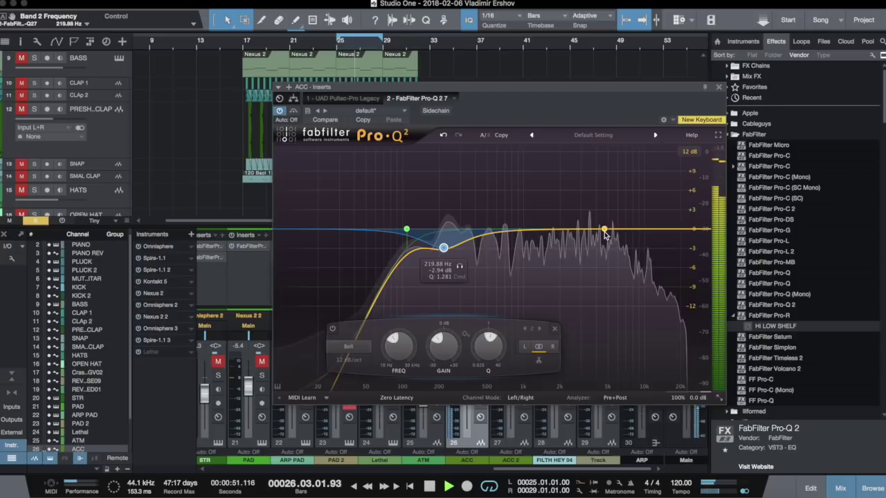
left_click(718, 88)
Step: Insert UAD SSL G Bus Compressor Legacy on the ACC channel after Pro-Q 2
left_click(756, 134)
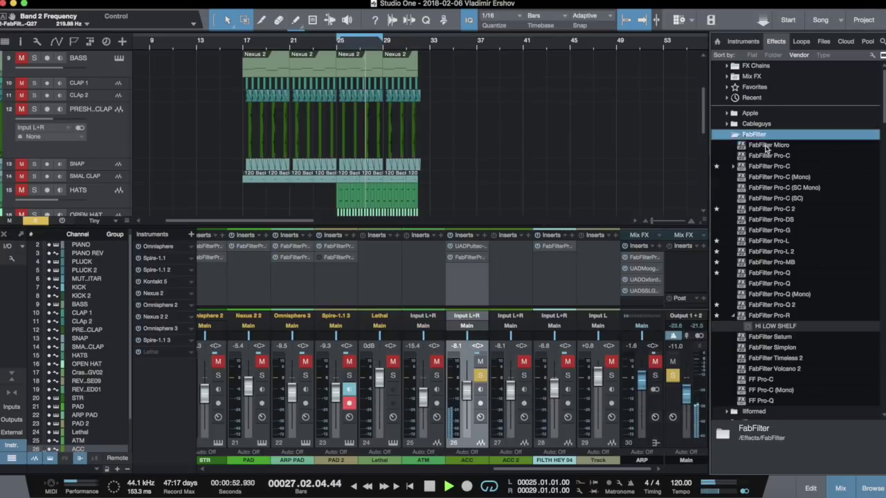
scroll(766, 148, "down", 15)
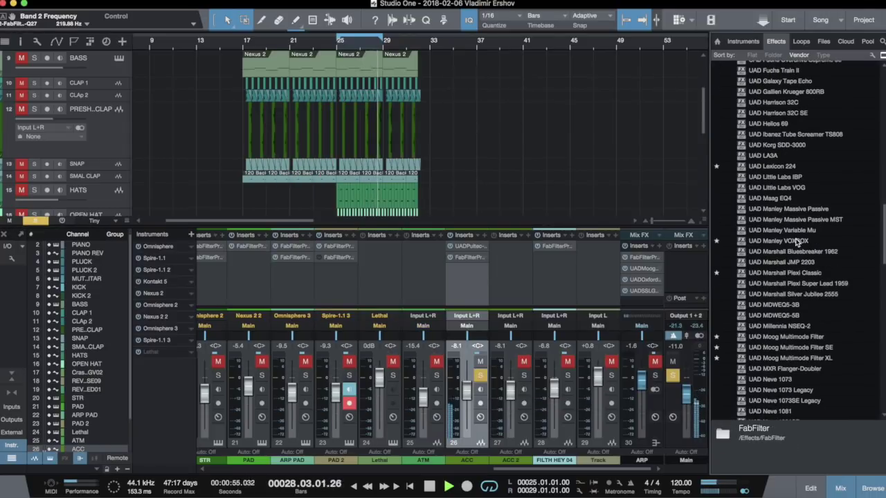
scroll(796, 242, "up", 10)
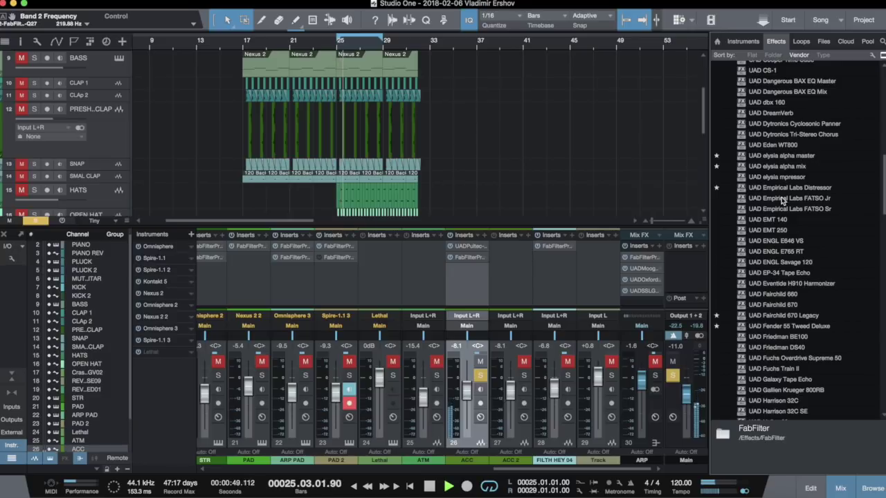
scroll(786, 205, "down", 10)
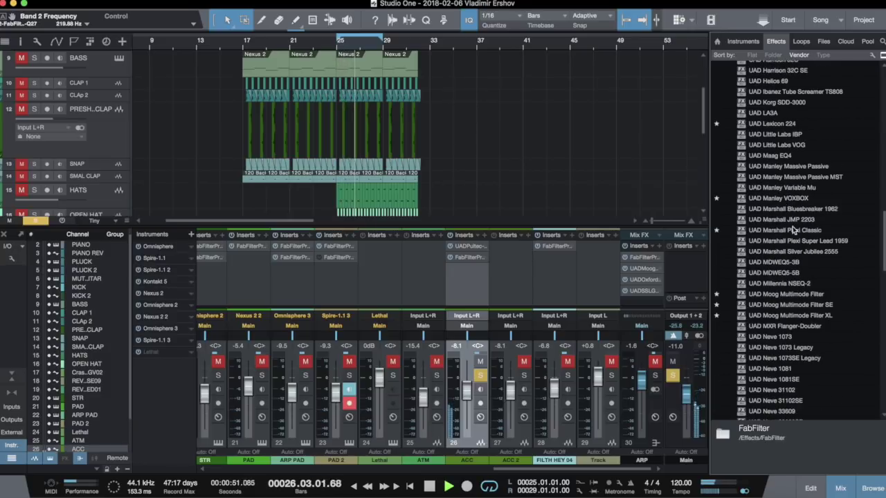
left_click_drag(804, 284, 465, 286)
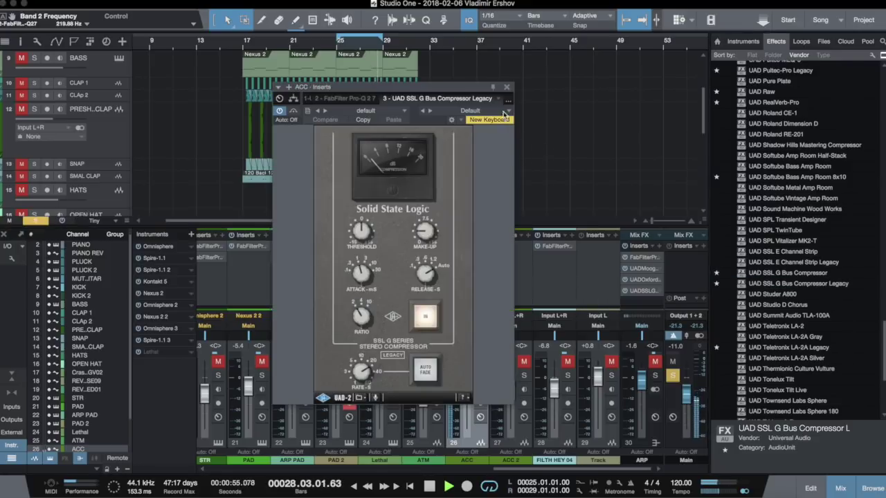
Step: Load the INST-Twin Guitar preset in ACC's SSL compressor and set its threshold to about -3.7 dB
left_click(503, 112)
scroll(505, 361, "down", 3)
left_click(487, 420)
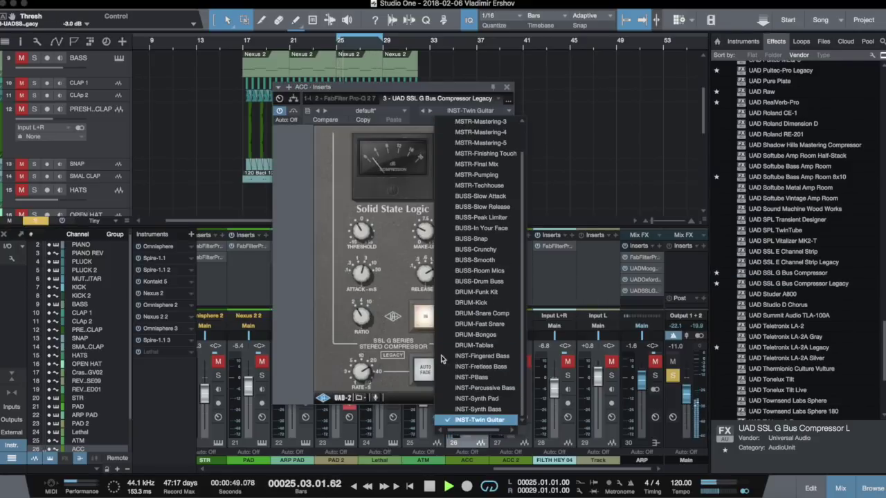
left_click(394, 266)
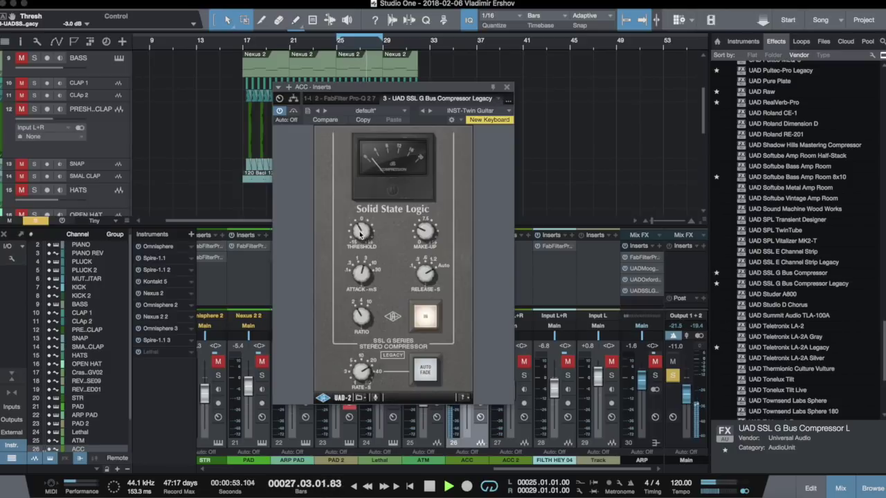
left_click(508, 87)
Step: Insert the UAD Lexicon 224 reverb on the ACC channel after the SSL compressor
key("space")
scroll(780, 275, "up", 10)
key("space")
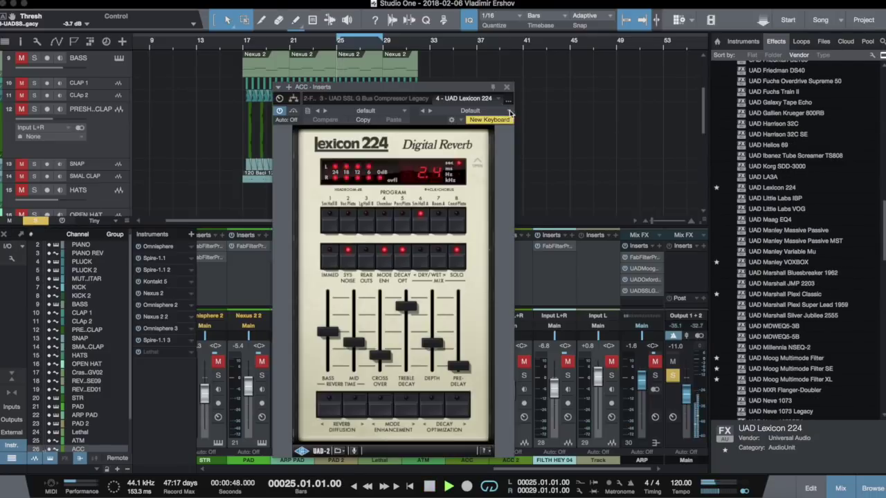
Step: Load the CZ-Lush Piano preset in ACC's Lexicon 224, turn Wet Solo off and set the pre-delay to 64 ms
left_click(507, 110)
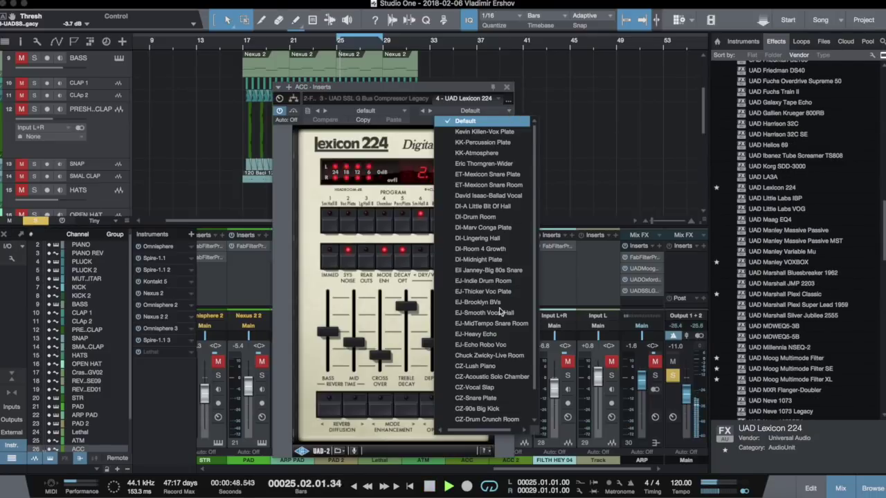
left_click(501, 369)
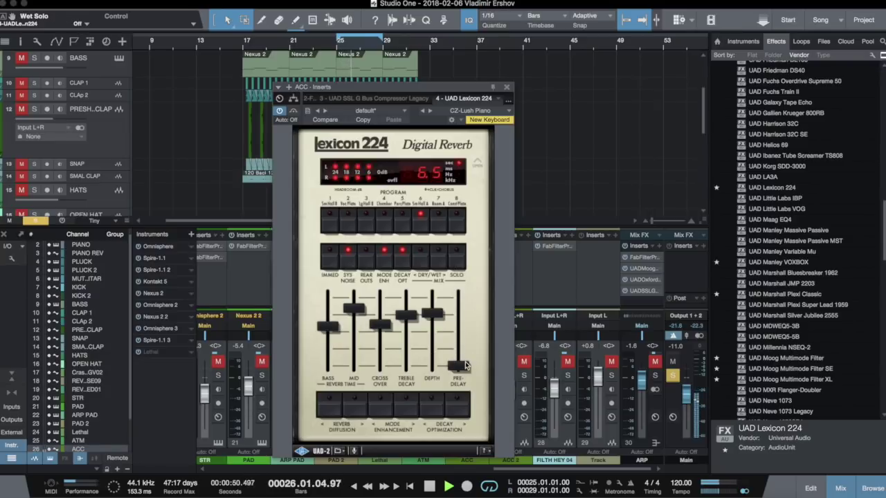
left_click_drag(464, 367, 462, 356)
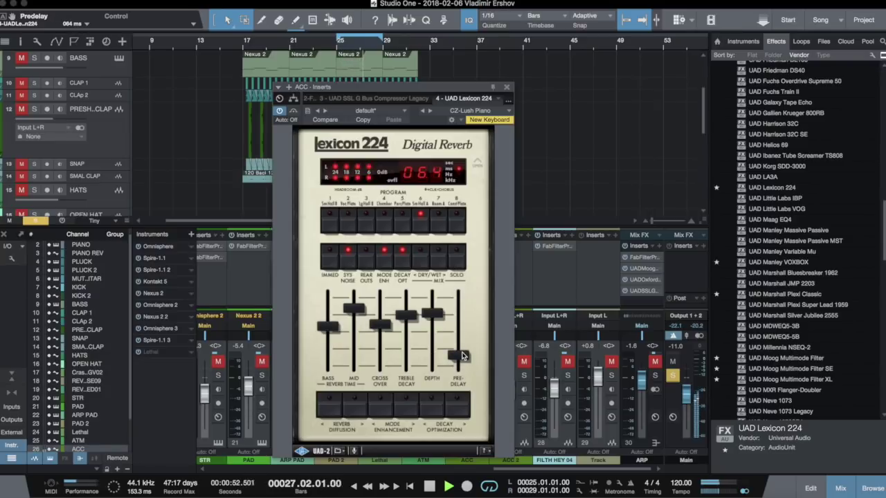
left_click(509, 87)
key("space")
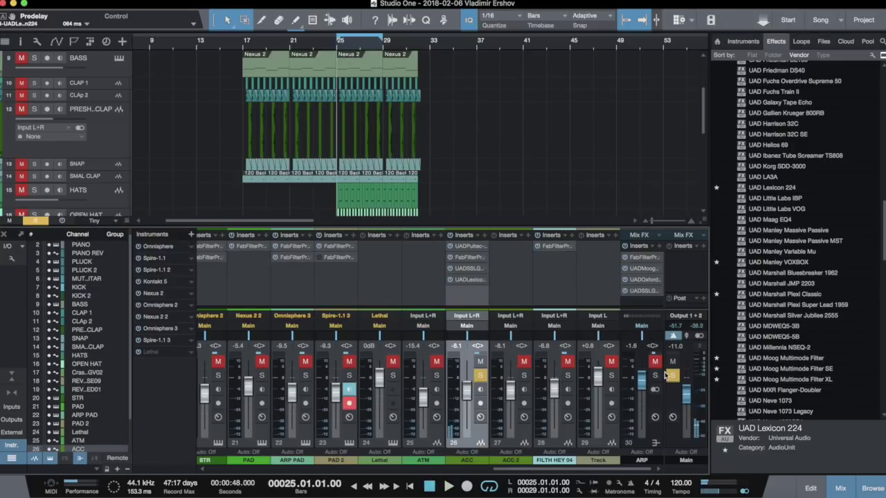
Step: Clear the solo, mute ACC 2, set ACC's level to -8.4 dB against the full mix and save the song
left_click(669, 375)
key("space")
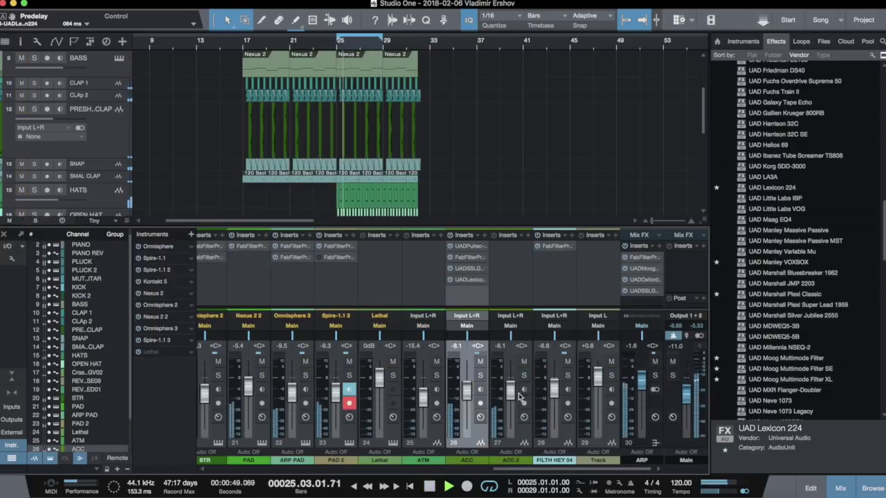
left_click(524, 361)
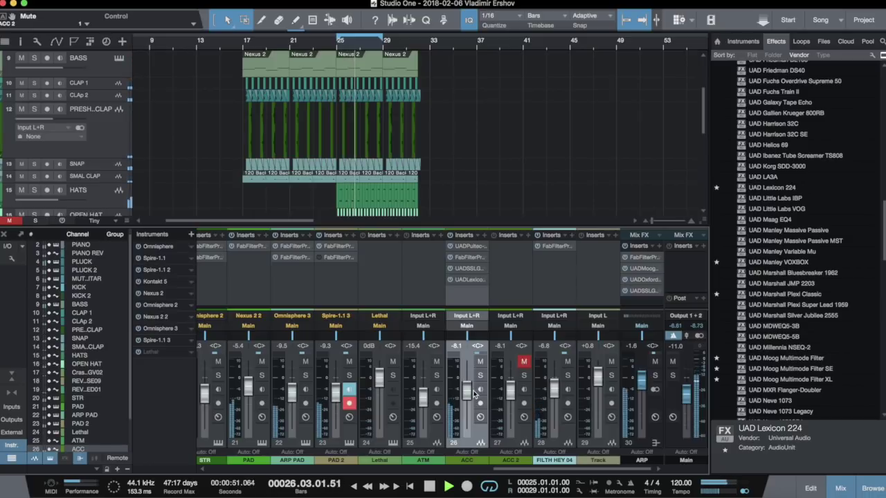
key("super+s")
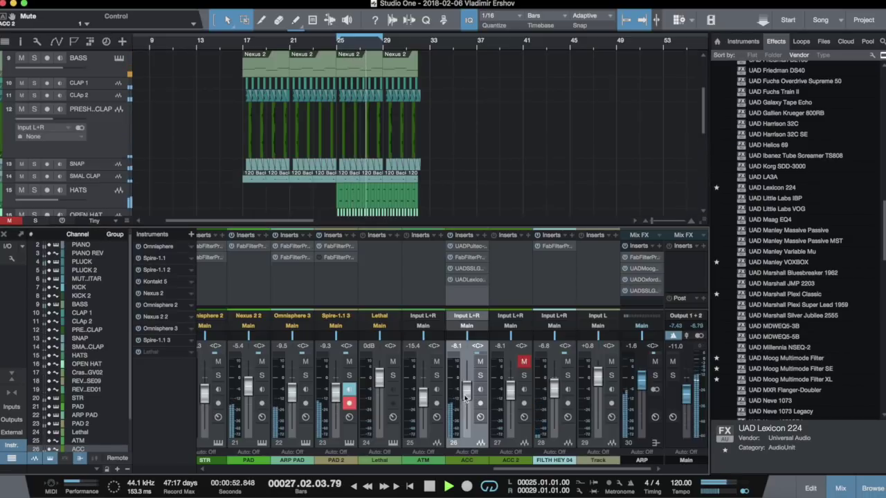
left_click_drag(466, 395, 467, 394)
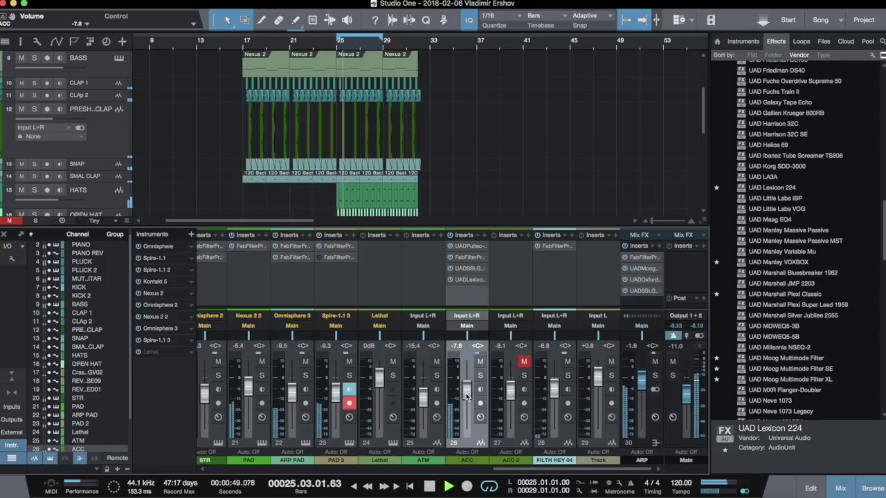
key("ctrl+s")
scroll(467, 395, "down", 2)
Step: Unmute and solo ACC 2, and copy ACC's FabFilter Pro-Q 2 onto its channel
key("space")
left_click(523, 362)
left_click(523, 375)
key("space")
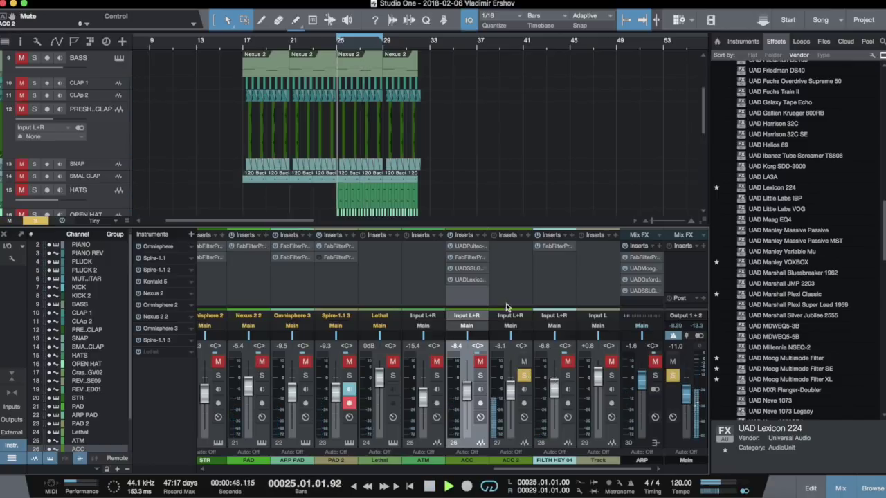
left_click(470, 258)
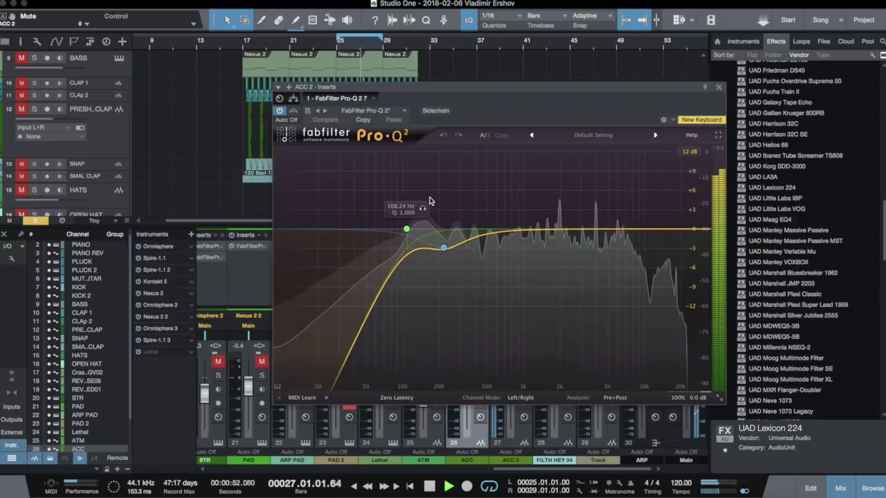
Step: Reshape ACC 2's Pro-Q 2: raise the low cut, ease the low bell, boost 532 Hz by 2.32 dB and shelve 15.9 kHz to -2.71 dB
mouse_move(443, 247)
left_mouse_down()
mouse_move(437, 233)
mouse_move(423, 239)
mouse_move(437, 231)
left_mouse_up()
left_click_drag(623, 229, 624, 242)
left_click(667, 236)
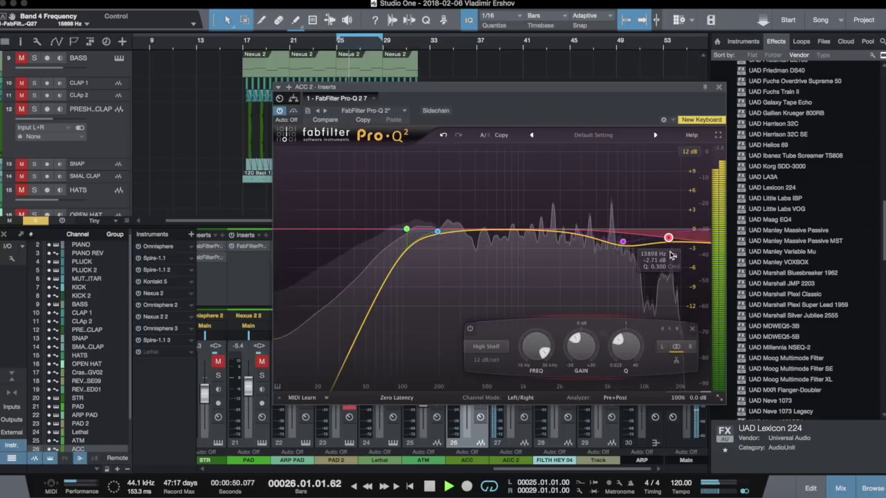
left_click_drag(406, 229, 490, 214)
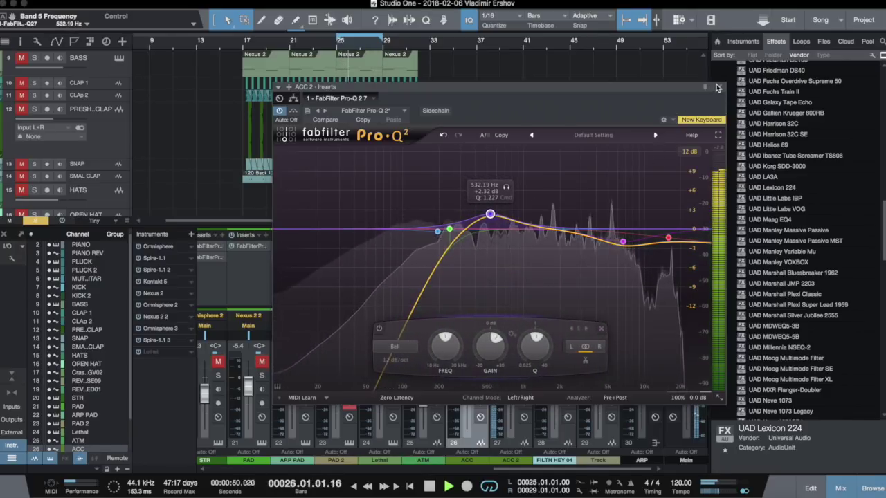
left_click(718, 87)
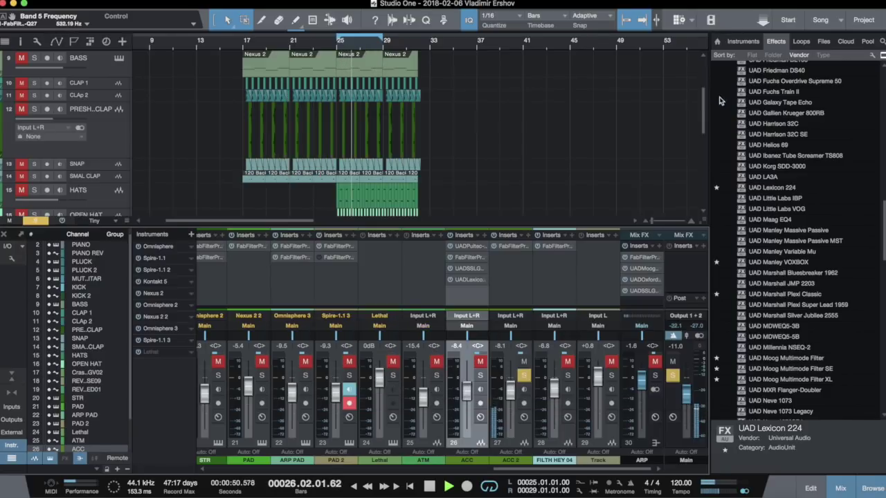
Step: Copy ACC's Lexicon 224 and SSL compressor to ACC 2, with the compressor before the reverb and its threshold at about -8.2 dB
double_click(471, 280)
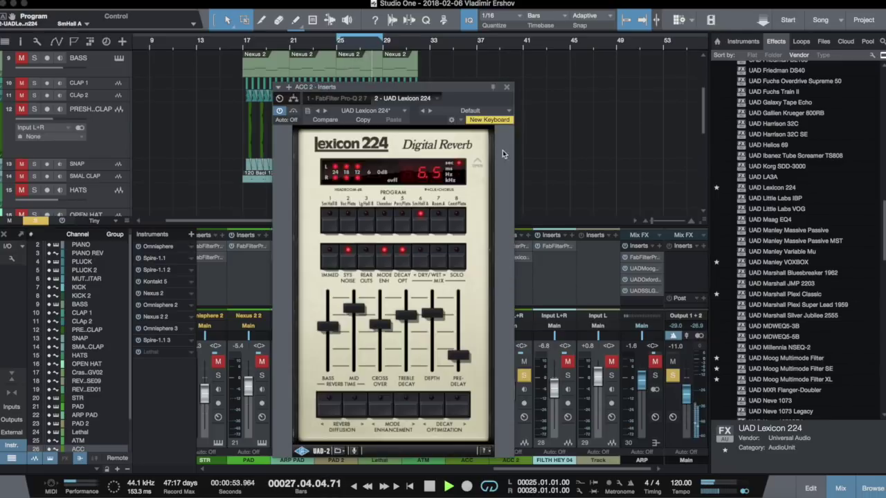
left_click(509, 87)
left_click_drag(471, 269, 504, 256)
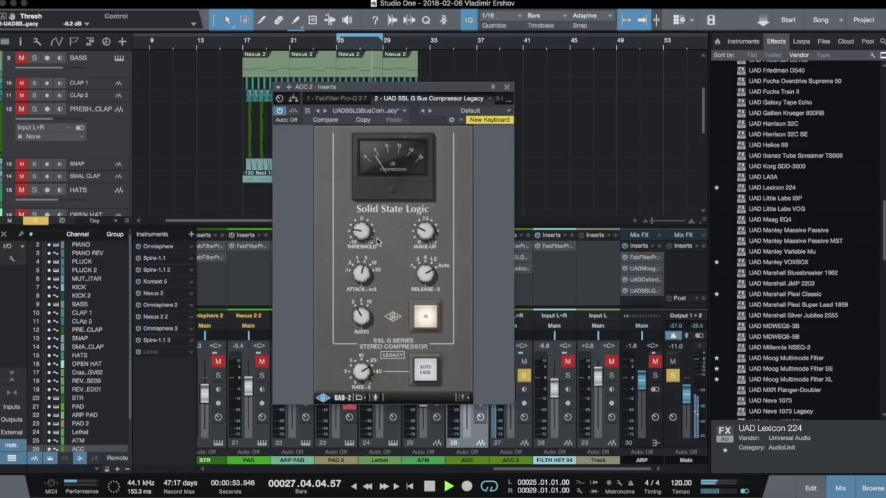
left_click(509, 88)
Step: Solo ACC together with ACC 2, set ACC 2's level to -8.4 dB, and clear the solos
key("space")
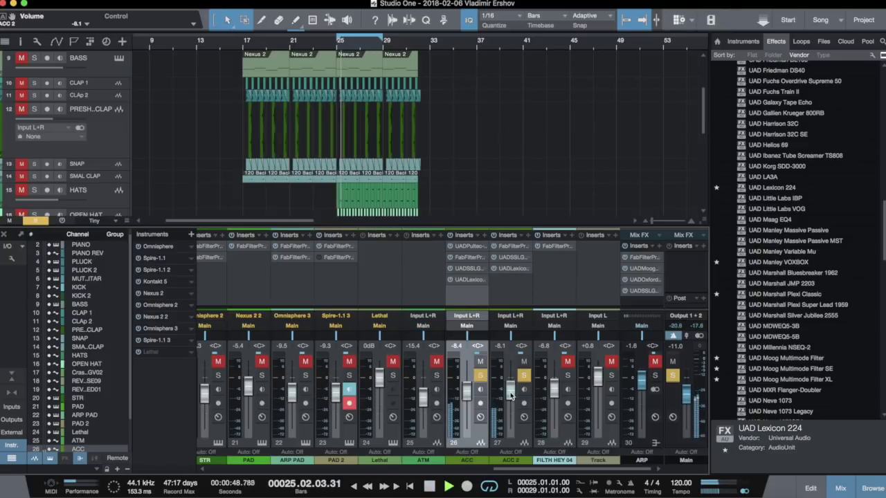
left_click_drag(510, 394, 509, 396)
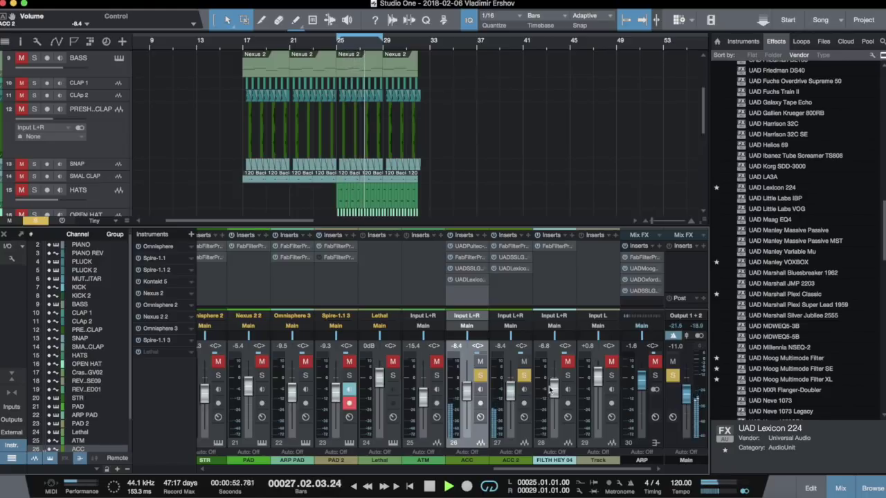
left_click(670, 375)
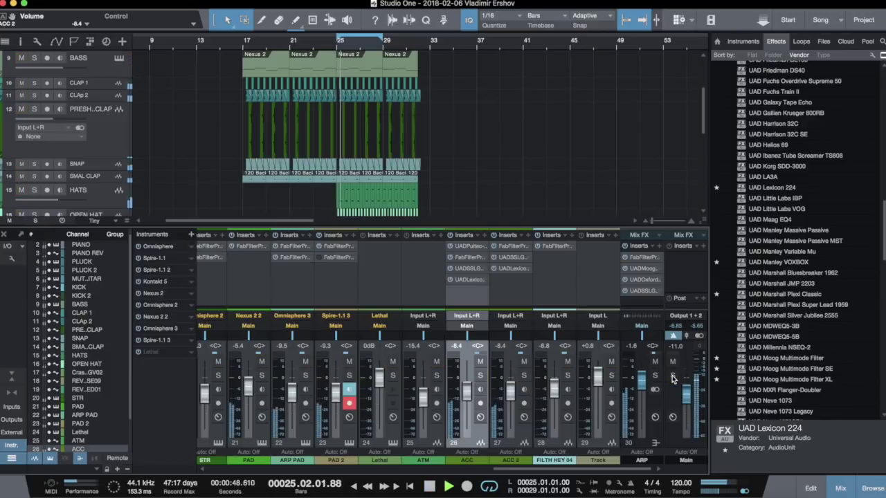
Step: Select the ACC and ACC 2 channels together, lower both levels to -9.8 dB and save the song
key("F3")
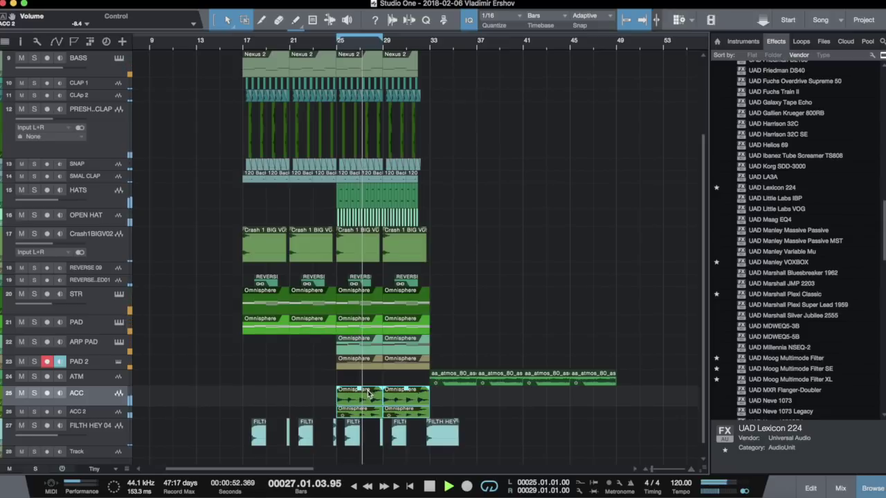
key("F3")
scroll(512, 415, "right", 8)
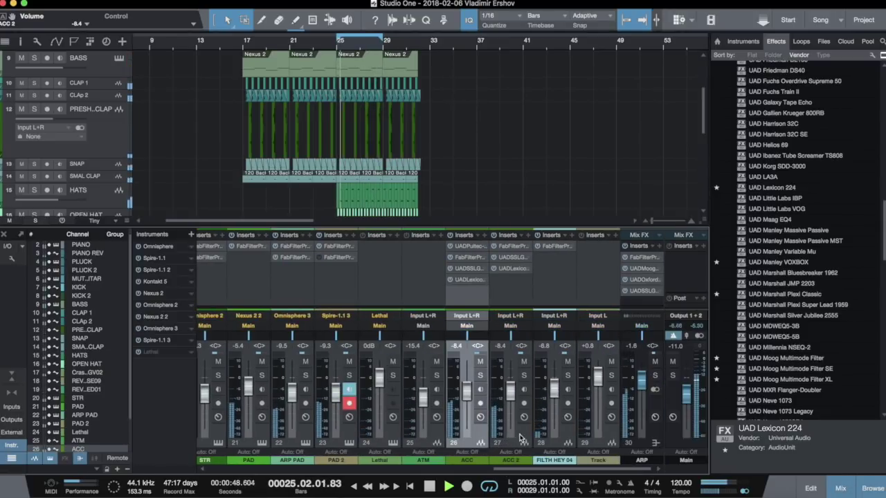
left_click(511, 437, "shift")
left_click_drag(511, 391, 511, 393)
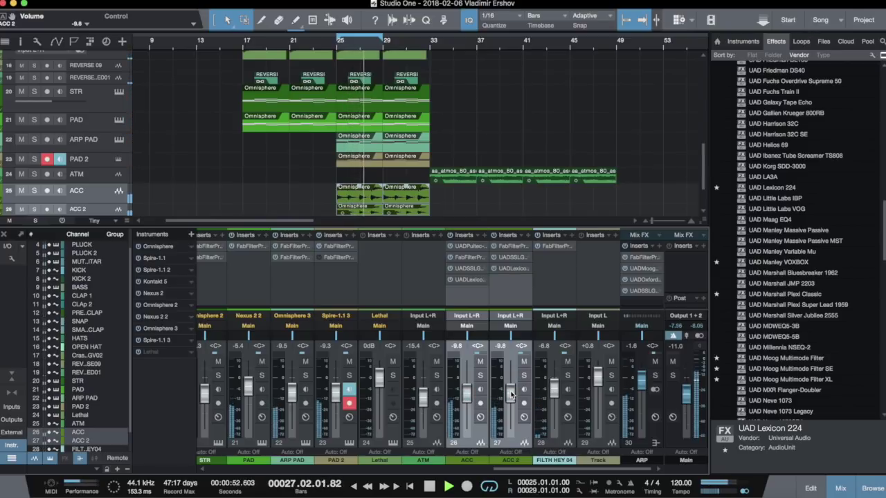
key("super+s")
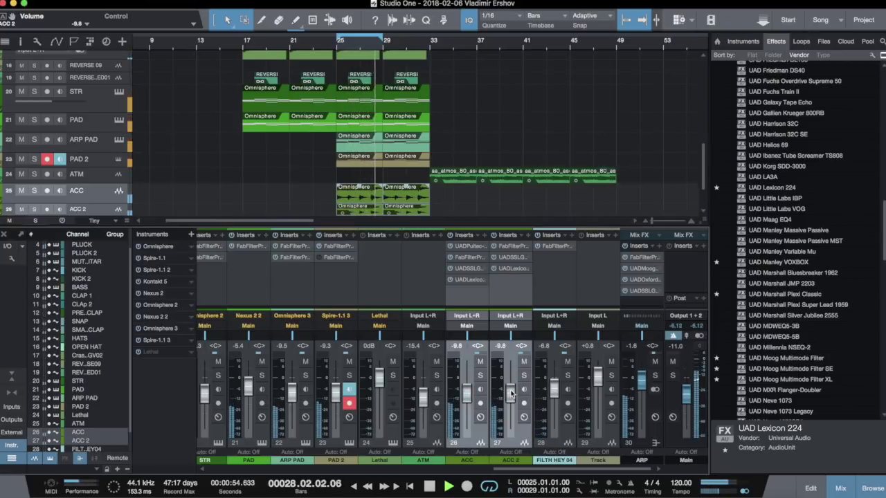
Step: Hide the mixer, bring the arrangement's uppermost tracks into view and stop playback
key("F3")
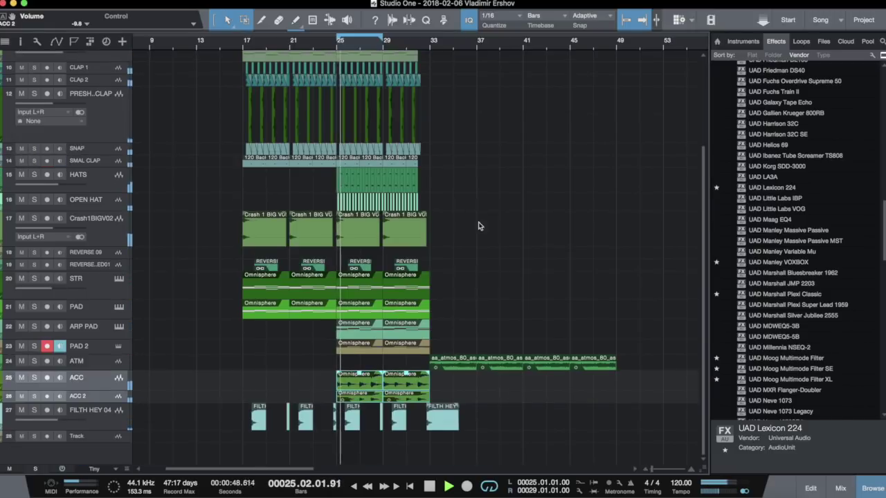
scroll(484, 176, "up", 4)
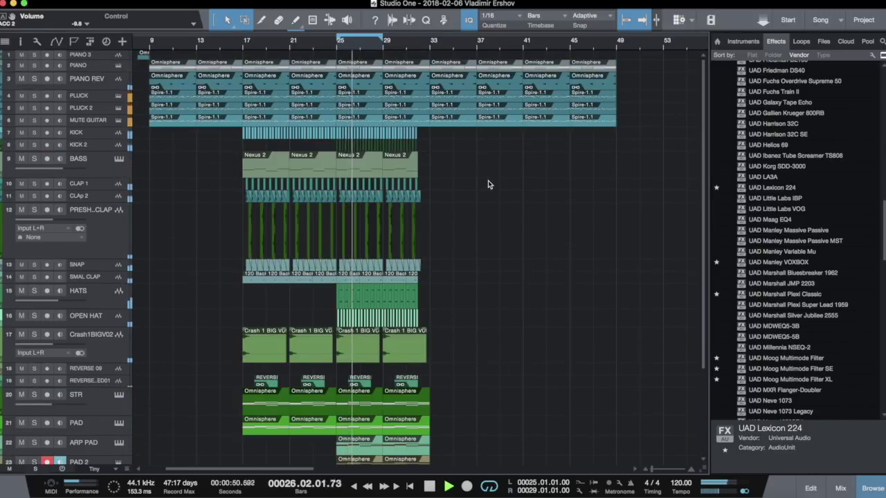
key("space")
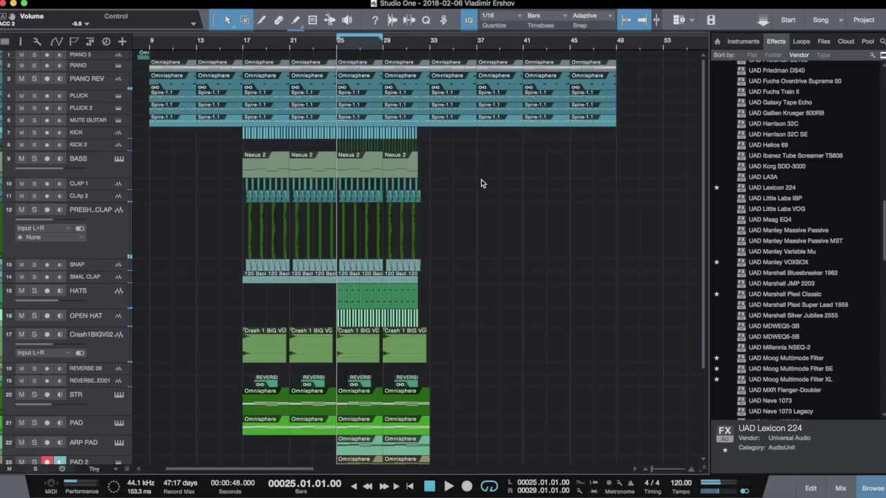
Step: During playback, lower the channels from CLAP 1 to SMAL CLAP together until SMAL CLAP is at -3.3 dB, and set CLAp 2 alone to -9.8 dB
key("space")
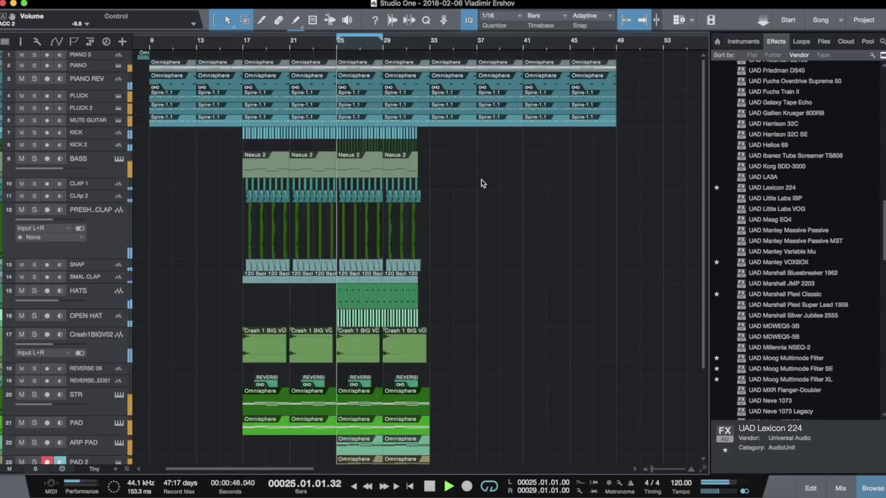
key("F3")
left_click_drag(386, 474, 300, 453)
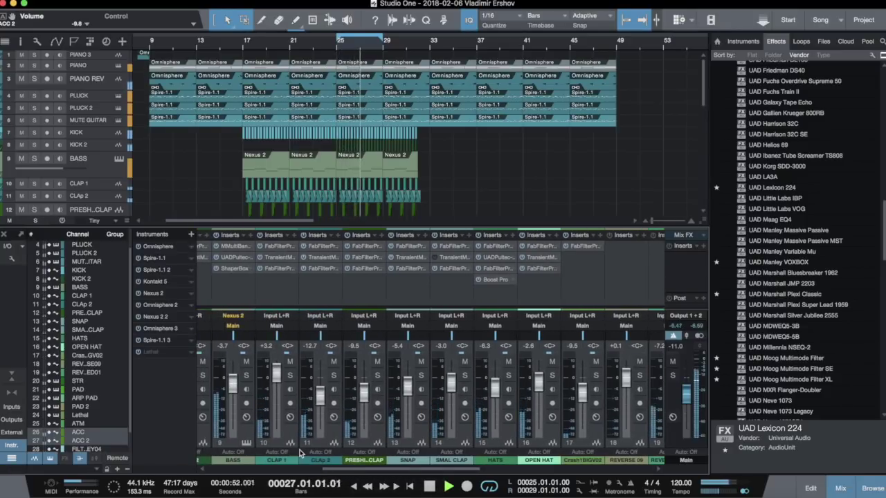
left_click(296, 449)
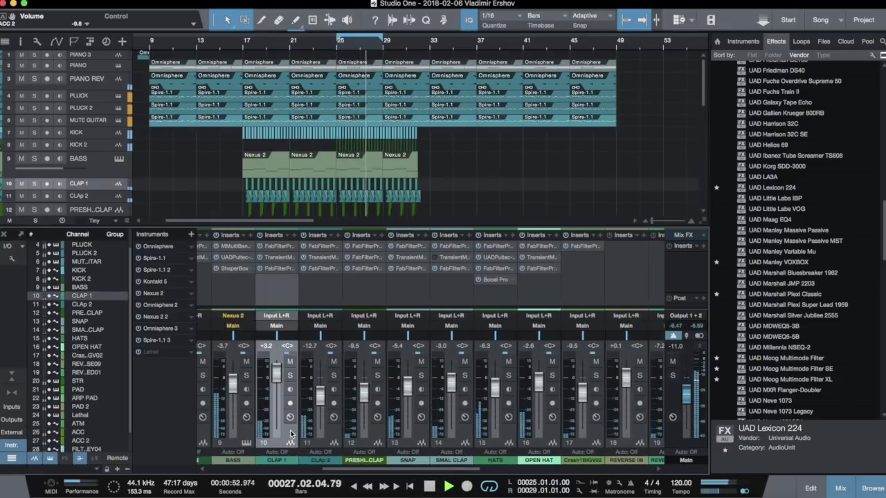
left_click(339, 437, "shift")
left_click(377, 438, "shift")
left_click(420, 436, "shift")
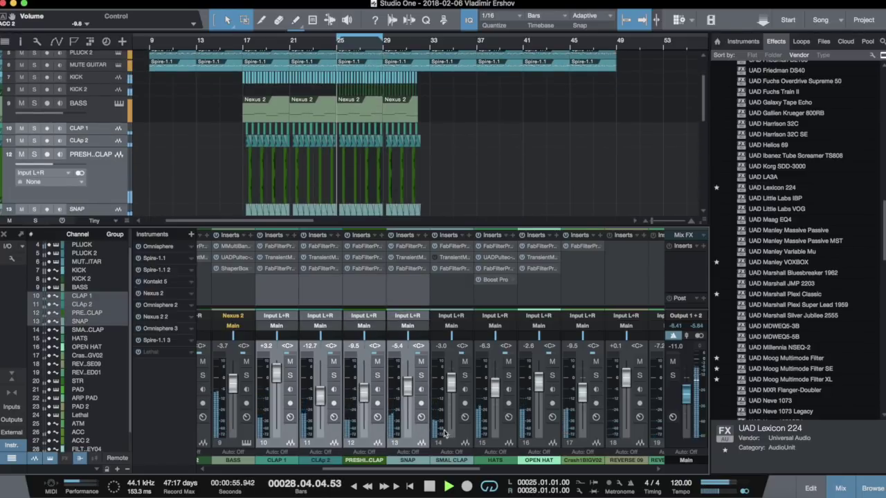
left_click(464, 437, "shift")
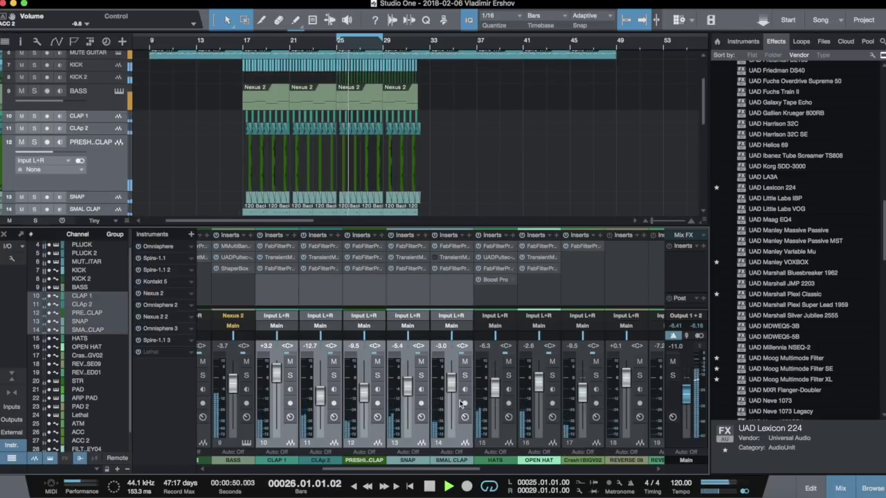
left_click_drag(449, 389, 449, 388)
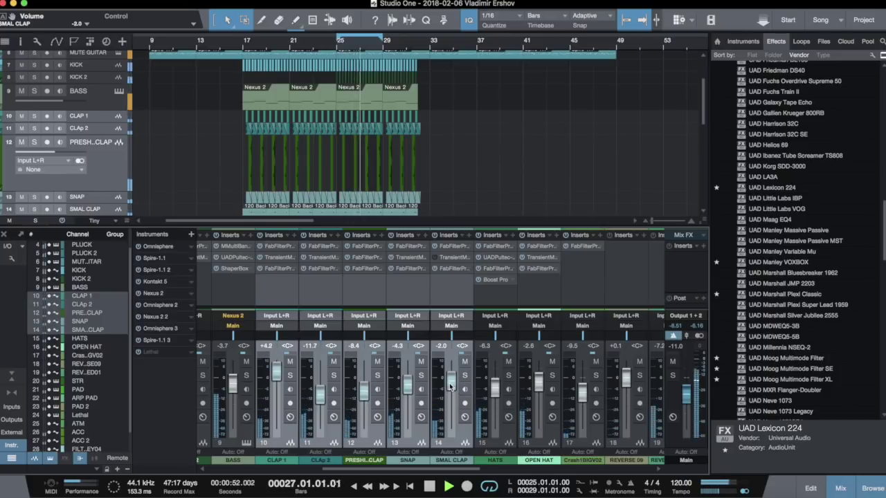
left_click_drag(450, 387, 407, 386)
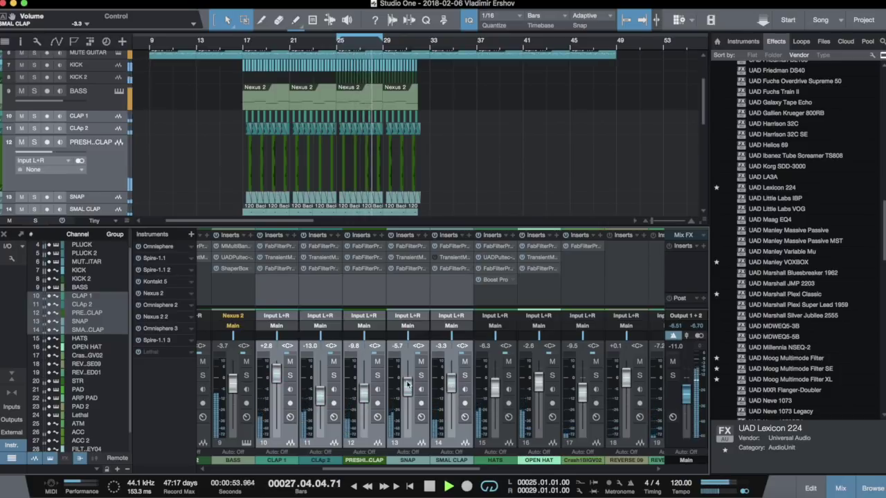
left_click(280, 358)
left_click_drag(321, 397, 323, 403)
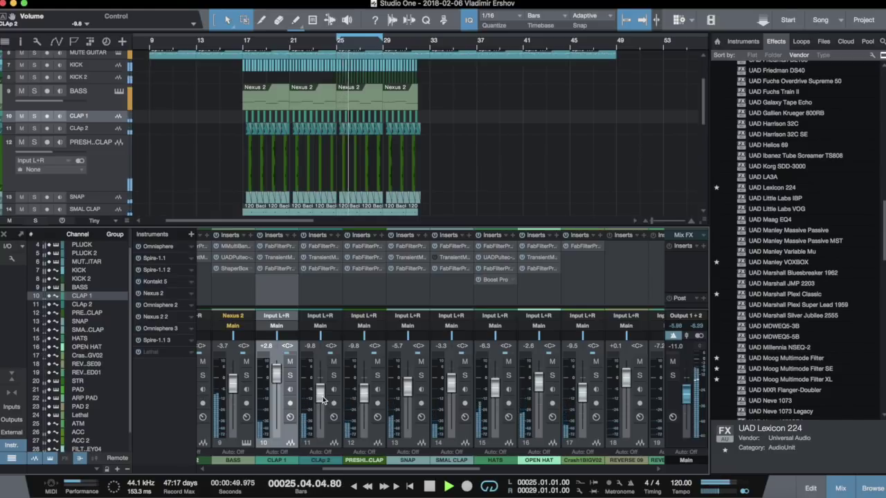
Step: Lower the ARP bus to -2.0 dB and the FILTH HEY 04 channel to -7.1 dB
left_click_drag(407, 470, 620, 464)
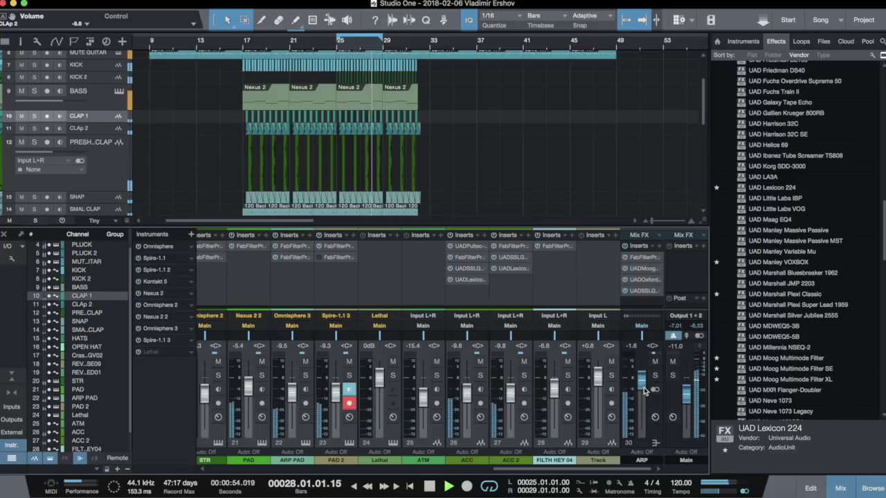
left_click_drag(642, 388, 643, 389)
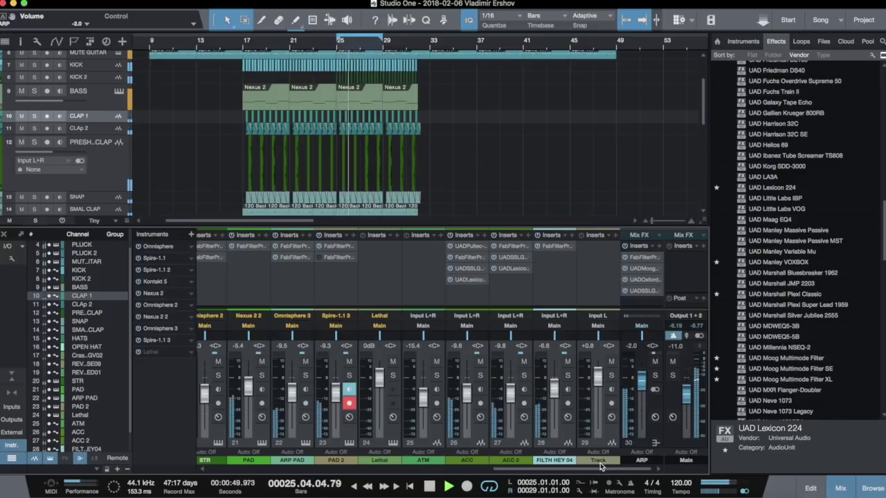
left_click_drag(559, 390, 560, 391)
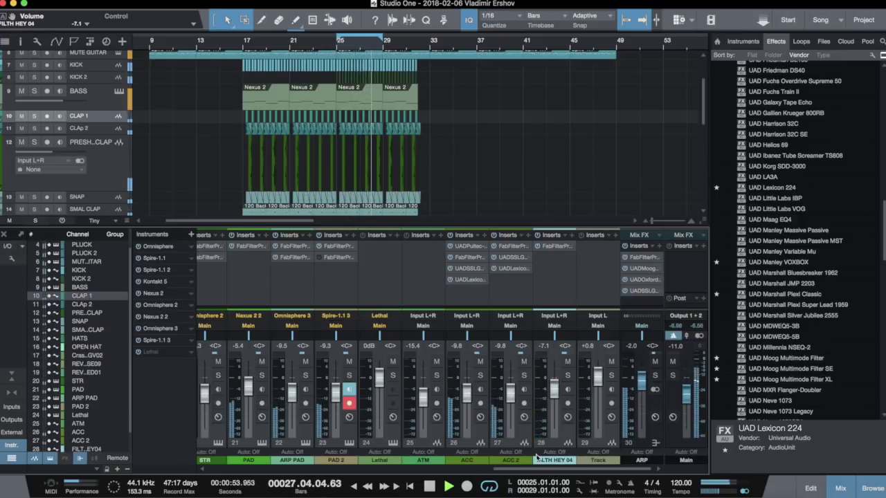
Step: Solo HATS and OPEN HAT in turn to check them, clear the solos, and lower the HATS level to -7.4 dB
left_click_drag(538, 471, 420, 470)
left_click(359, 375)
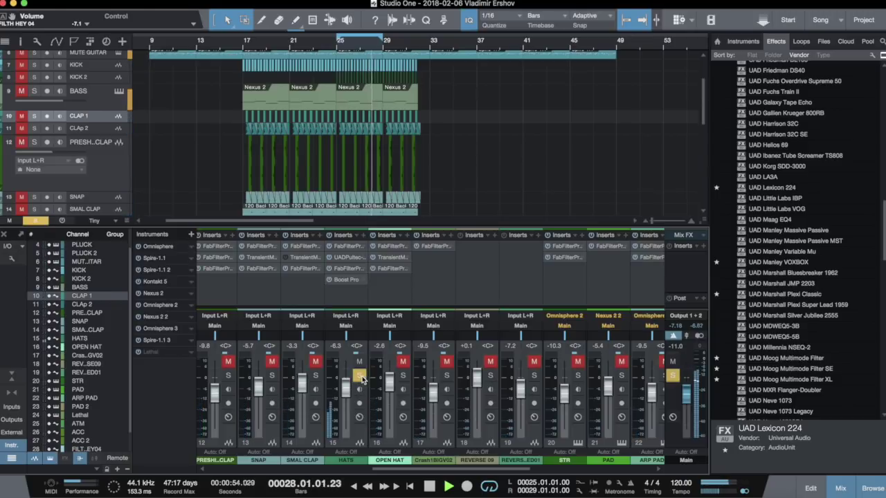
left_click(359, 375)
left_click(403, 375)
left_click(402, 376)
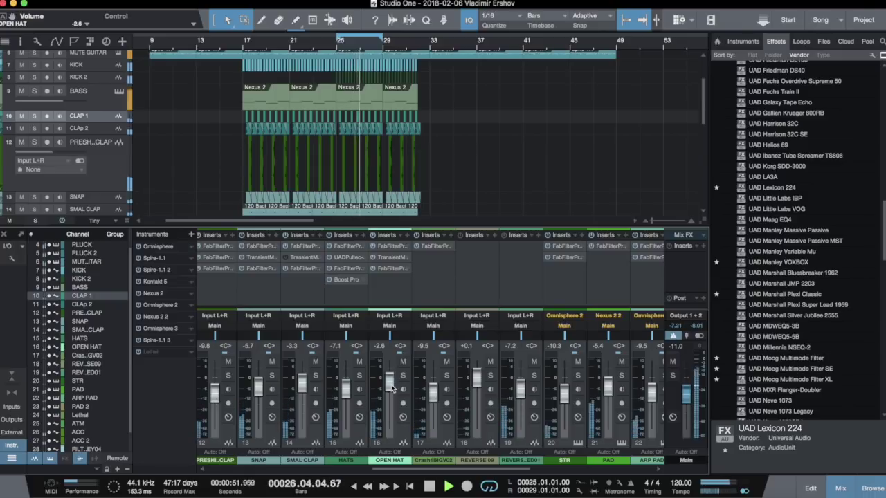
left_click_drag(350, 392, 349, 393)
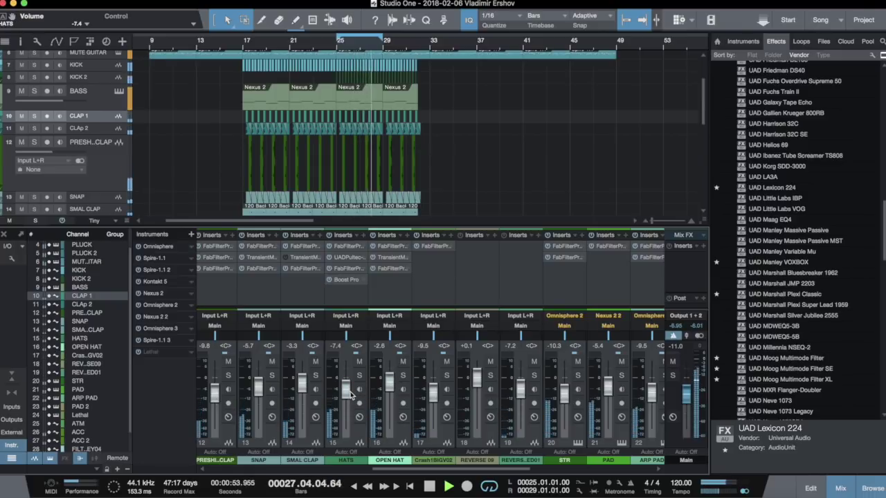
Step: Save the song and hide the mixer to show the full arrangement
key("space")
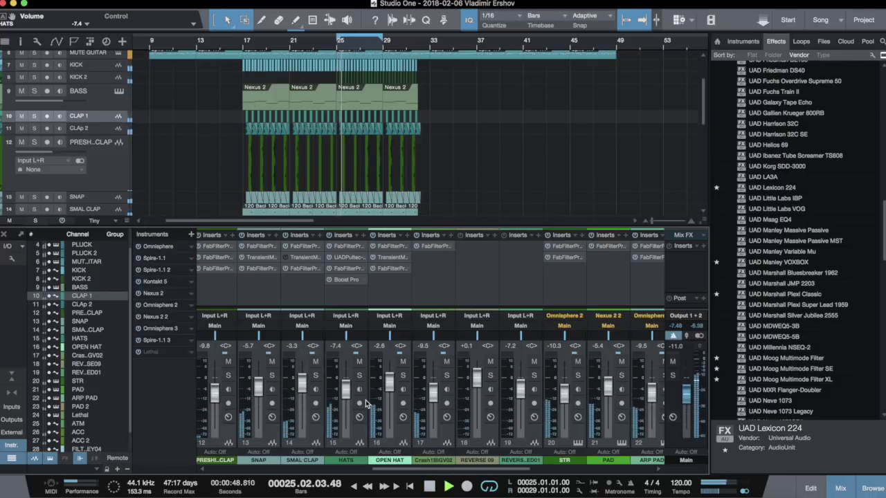
key("super+s")
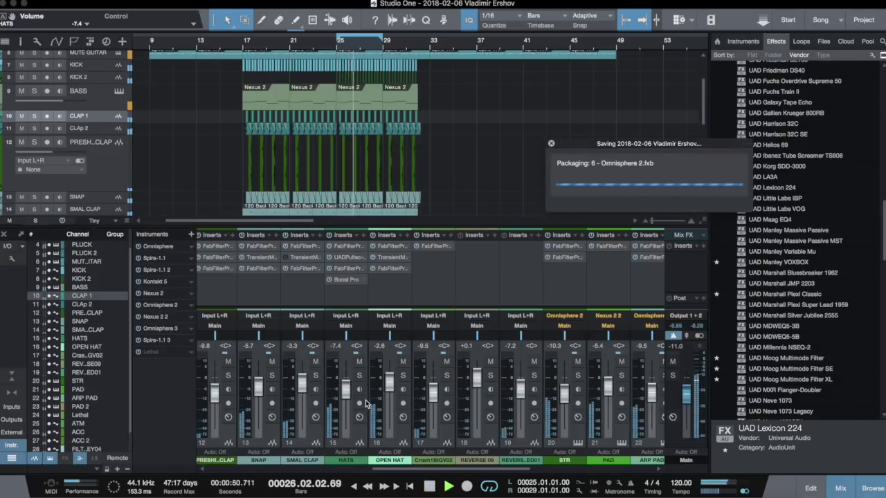
key("F3")
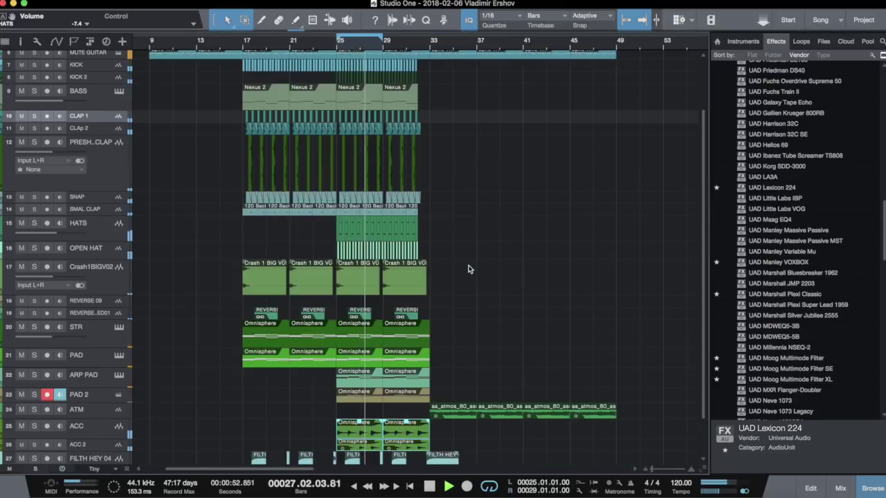